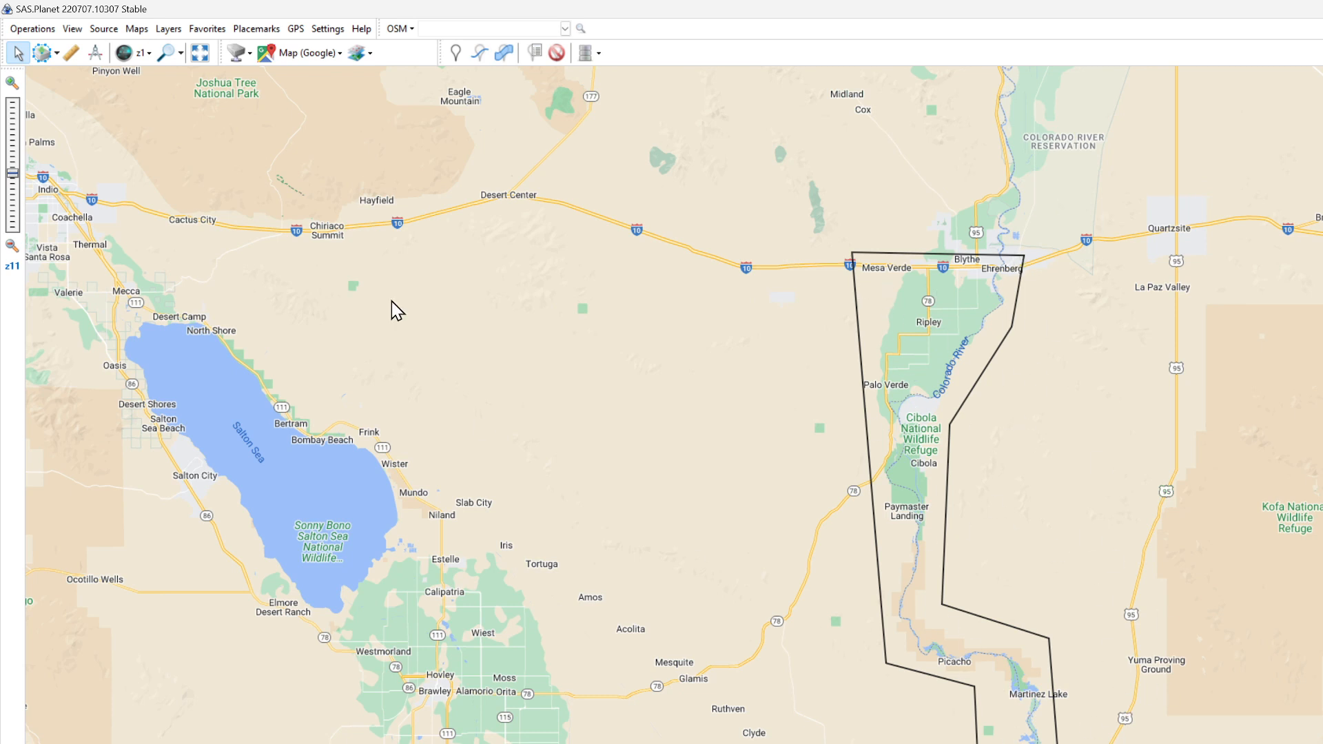
- Switch the base map to Google's Satellite (Google maps) imagery
{"action": "left_click", "coordinate": [319, 55]}
{"action": "mouse_move", "coordinate": [323, 92]}
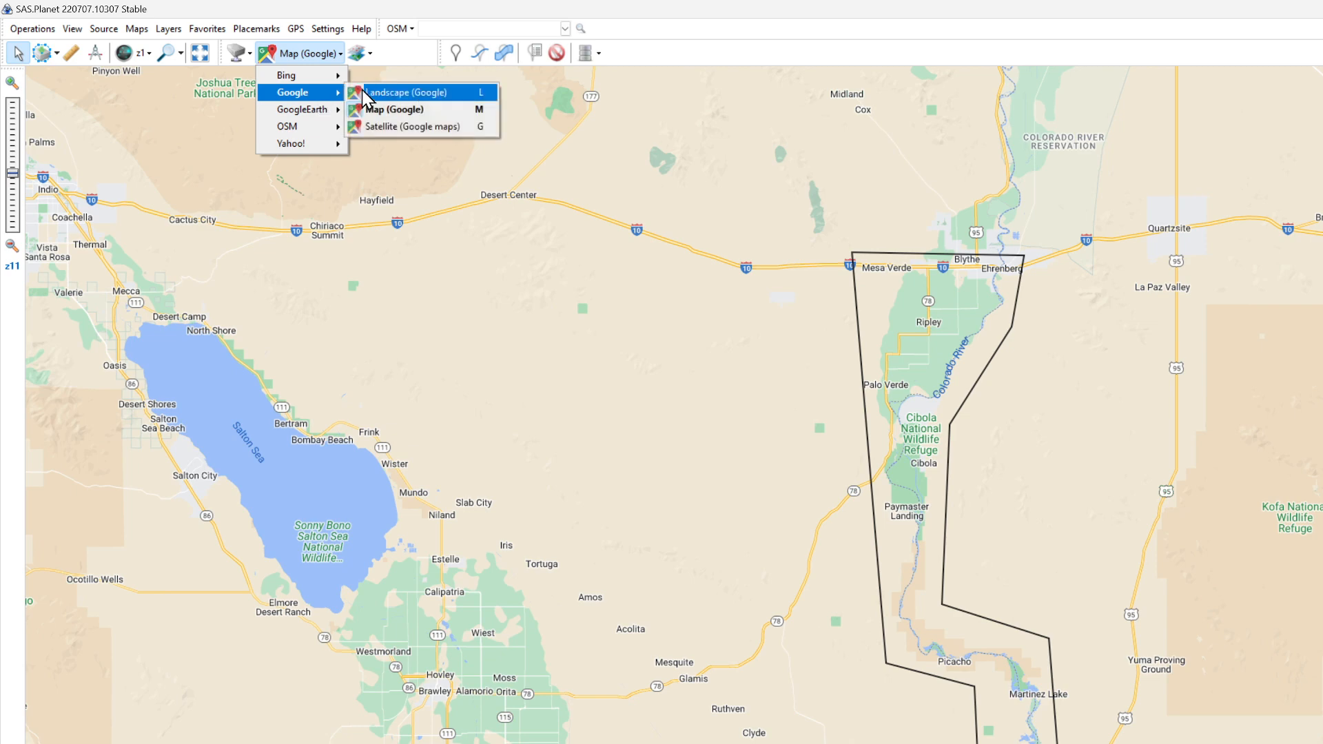
{"action": "left_click", "coordinate": [427, 126]}
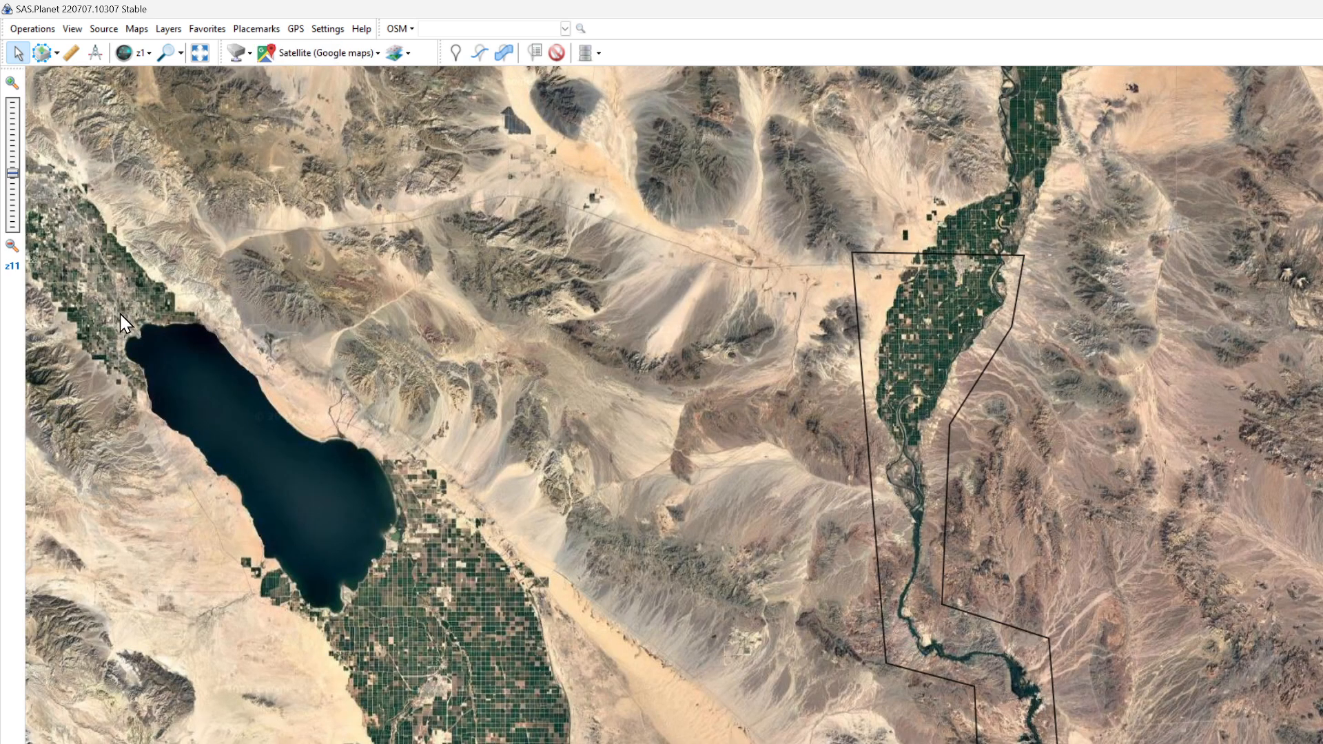
- Mark the existing satellite tiles for zoom level z9 and examine how far the cached coverage extends
{"action": "left_click", "coordinate": [142, 60]}
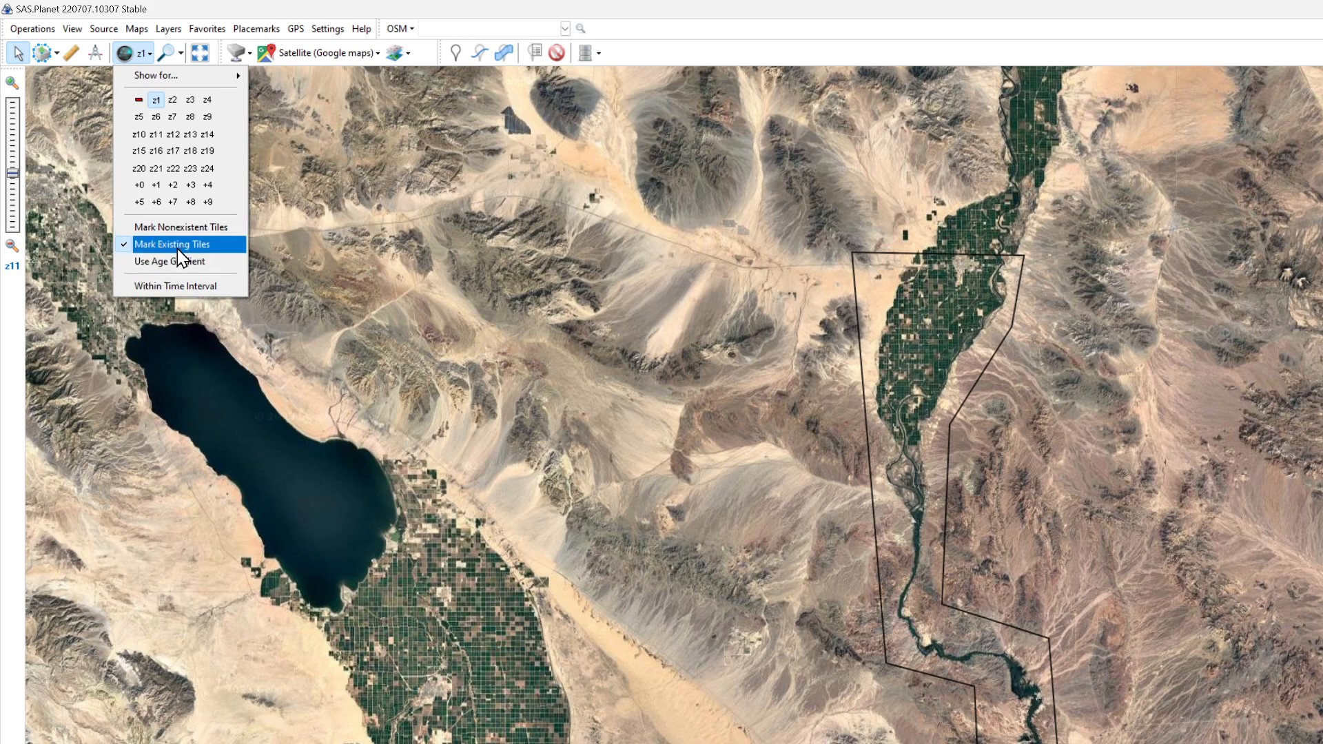
{"action": "left_click", "coordinate": [208, 119]}
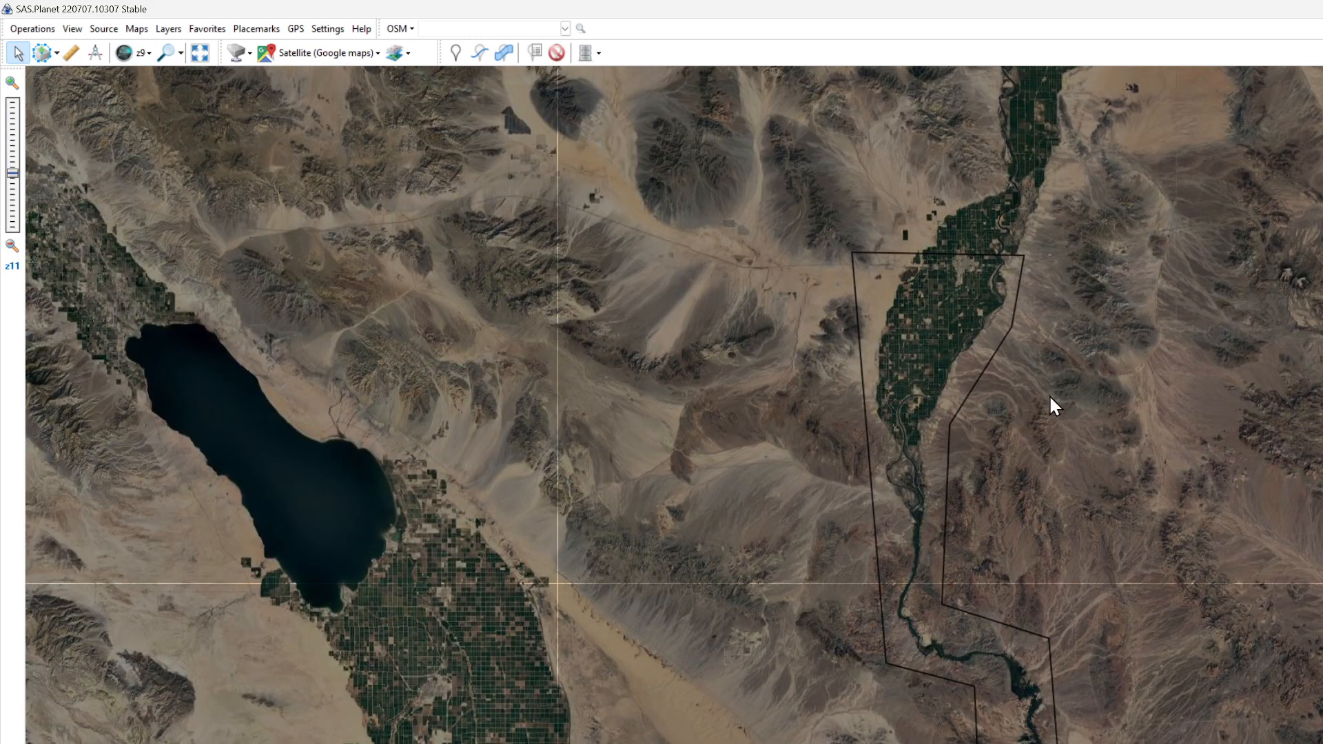
{"action": "scroll", "coordinate": [973, 510], "scroll_direction": "down", "scroll_amount": 3}
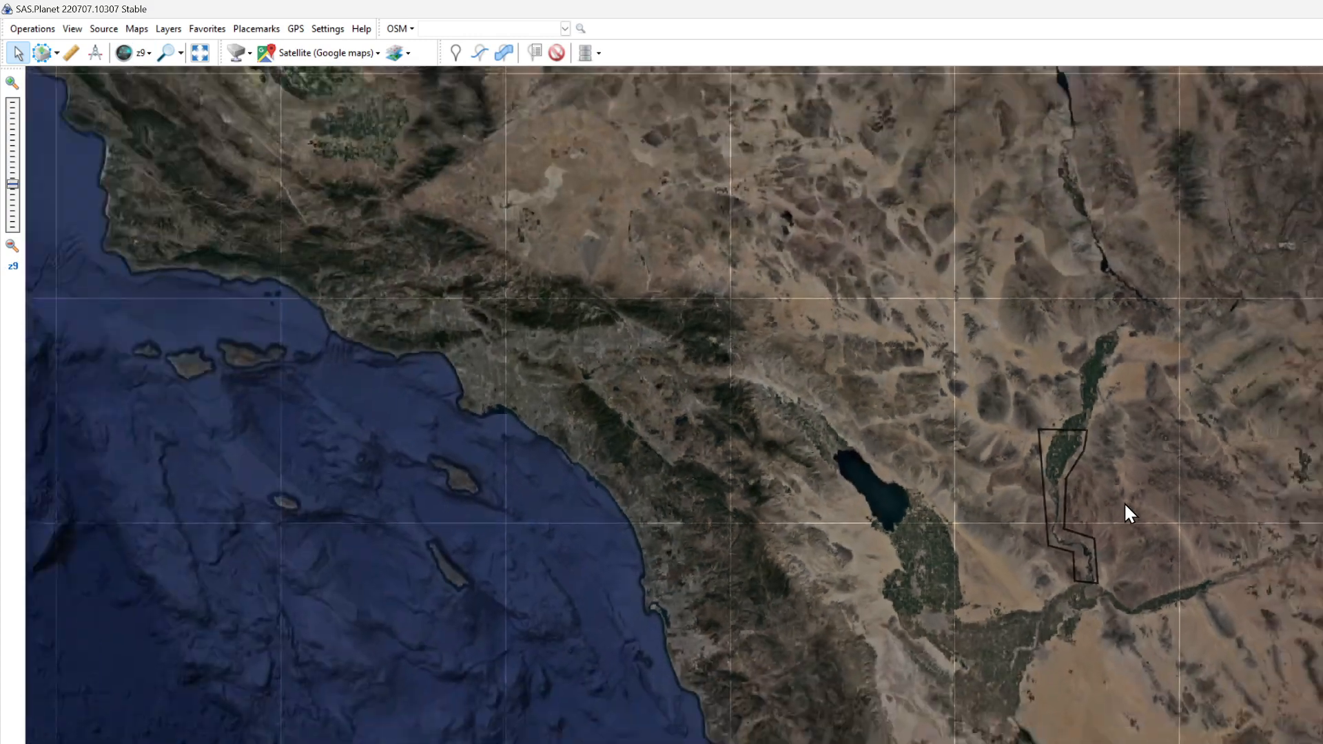
{"action": "scroll", "coordinate": [1131, 510], "scroll_direction": "down", "scroll_amount": 1}
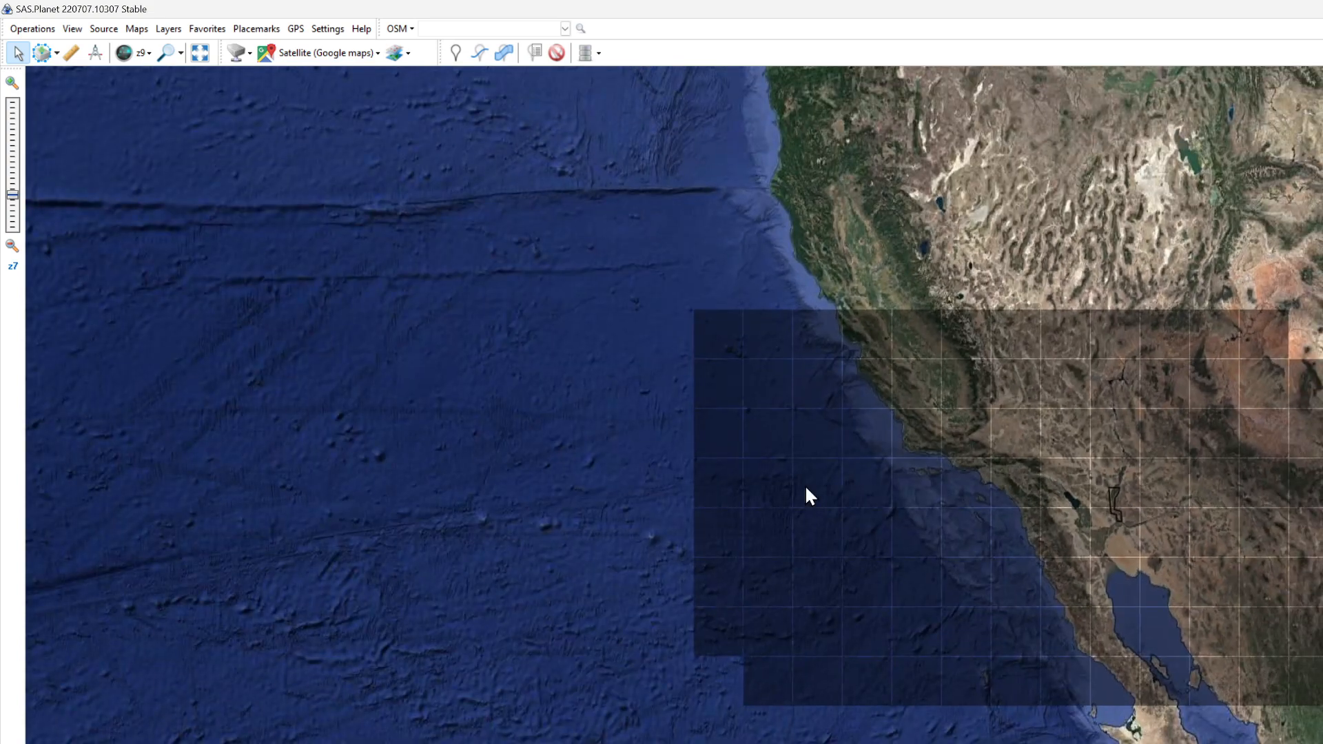
{"action": "scroll", "coordinate": [1091, 562], "scroll_direction": "up", "scroll_amount": 3}
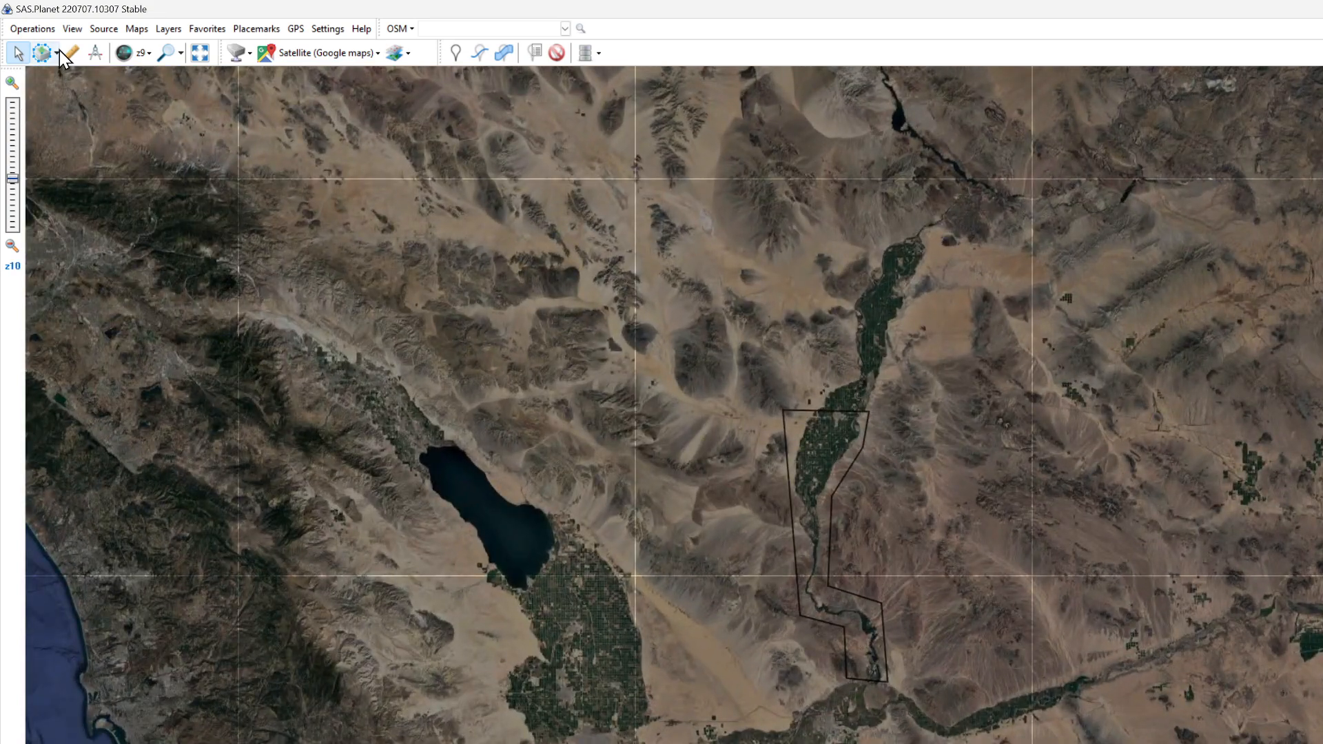
- Recall the last selection, fit the map to it, and close the Selection Manager without downloading
{"action": "left_click", "coordinate": [57, 53]}
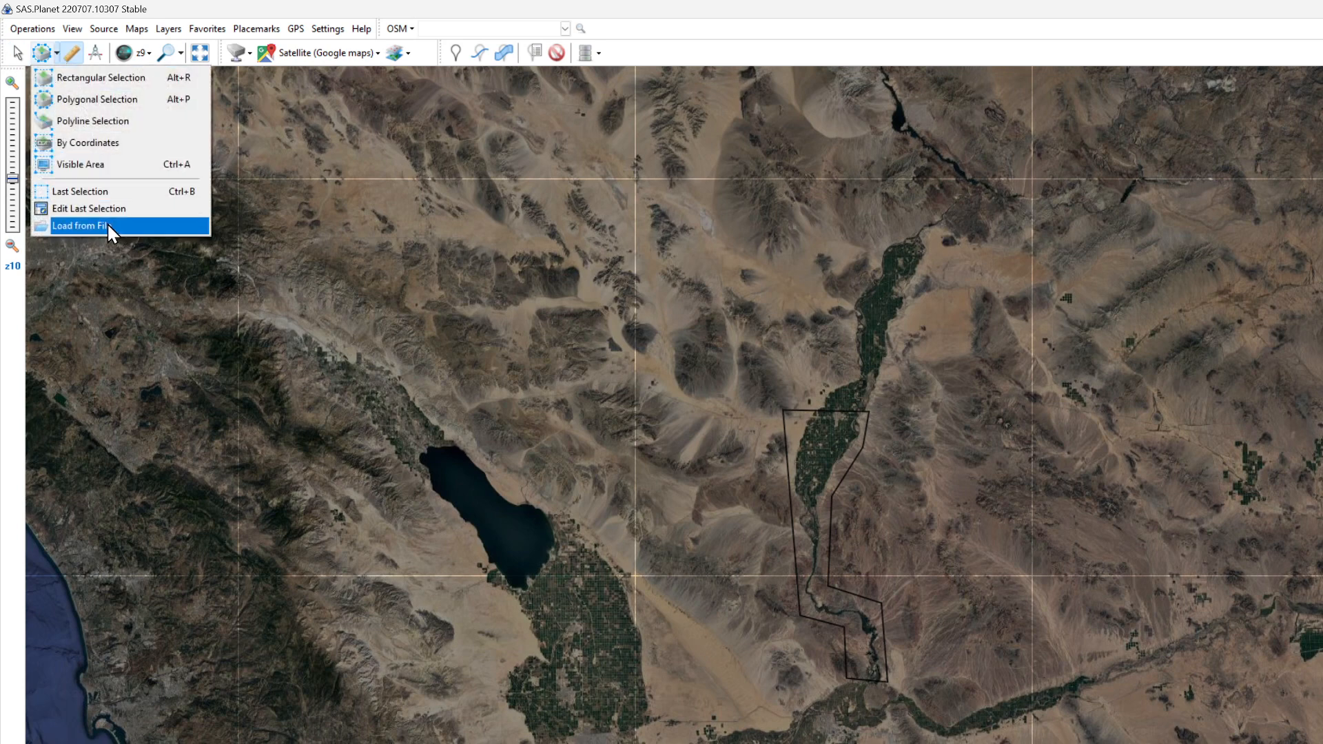
{"action": "left_click", "coordinate": [108, 193]}
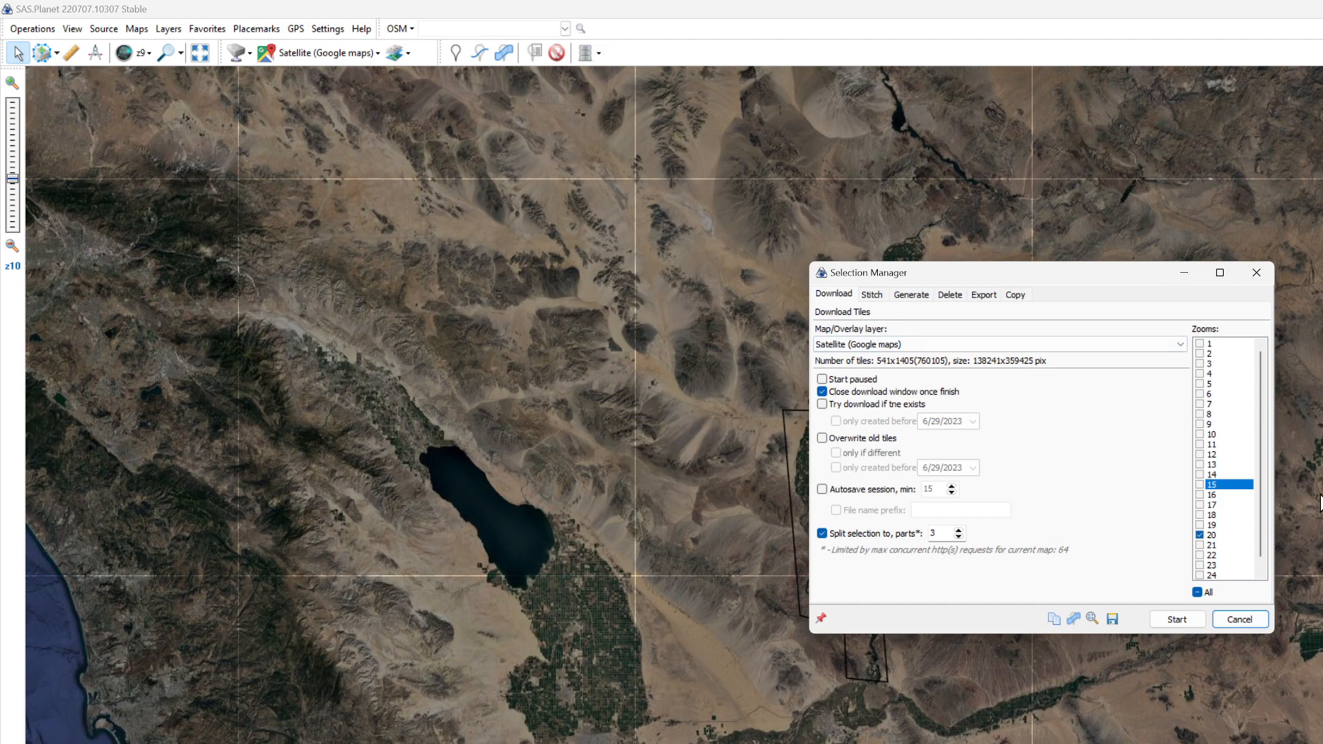
{"action": "left_click", "coordinate": [1086, 620]}
{"action": "left_click", "coordinate": [1253, 633]}
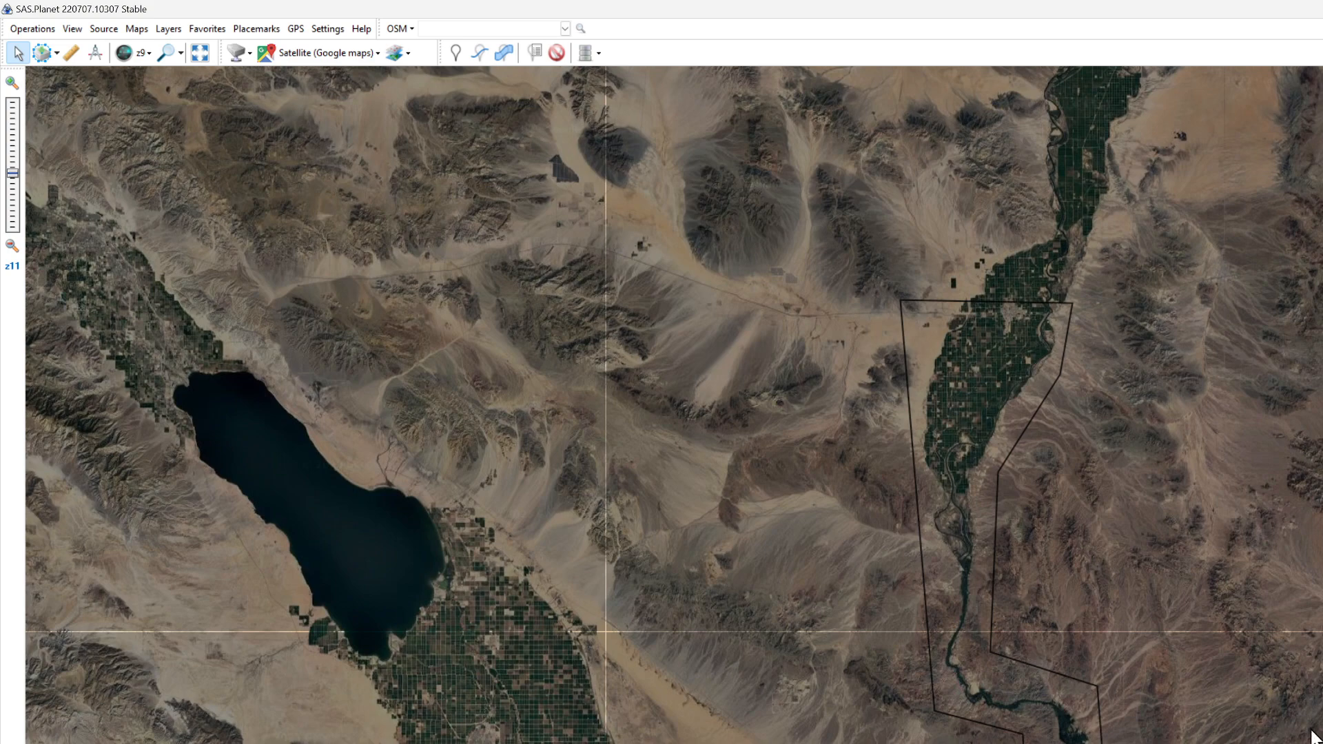
{"action": "scroll", "coordinate": [1313, 628], "scroll_direction": "down", "scroll_amount": 2}
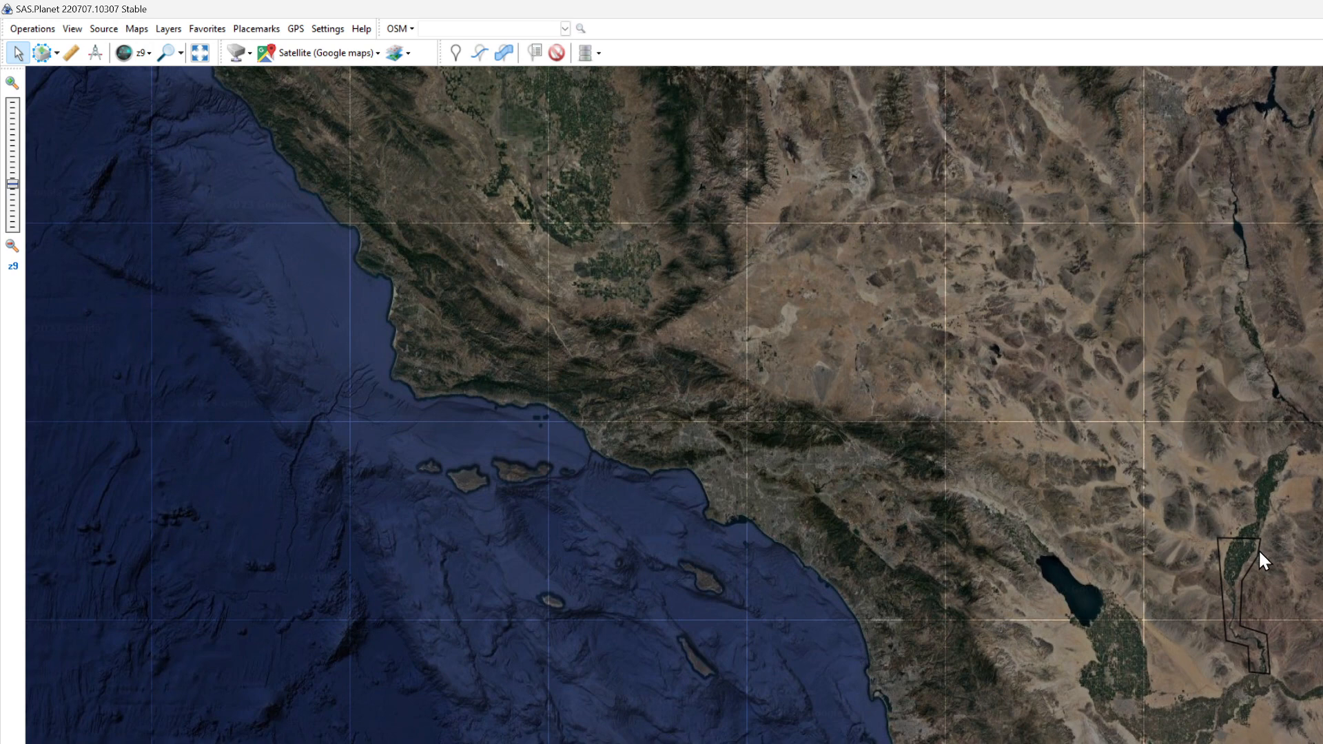
{"action": "scroll", "coordinate": [1221, 543], "scroll_direction": "down", "scroll_amount": 1}
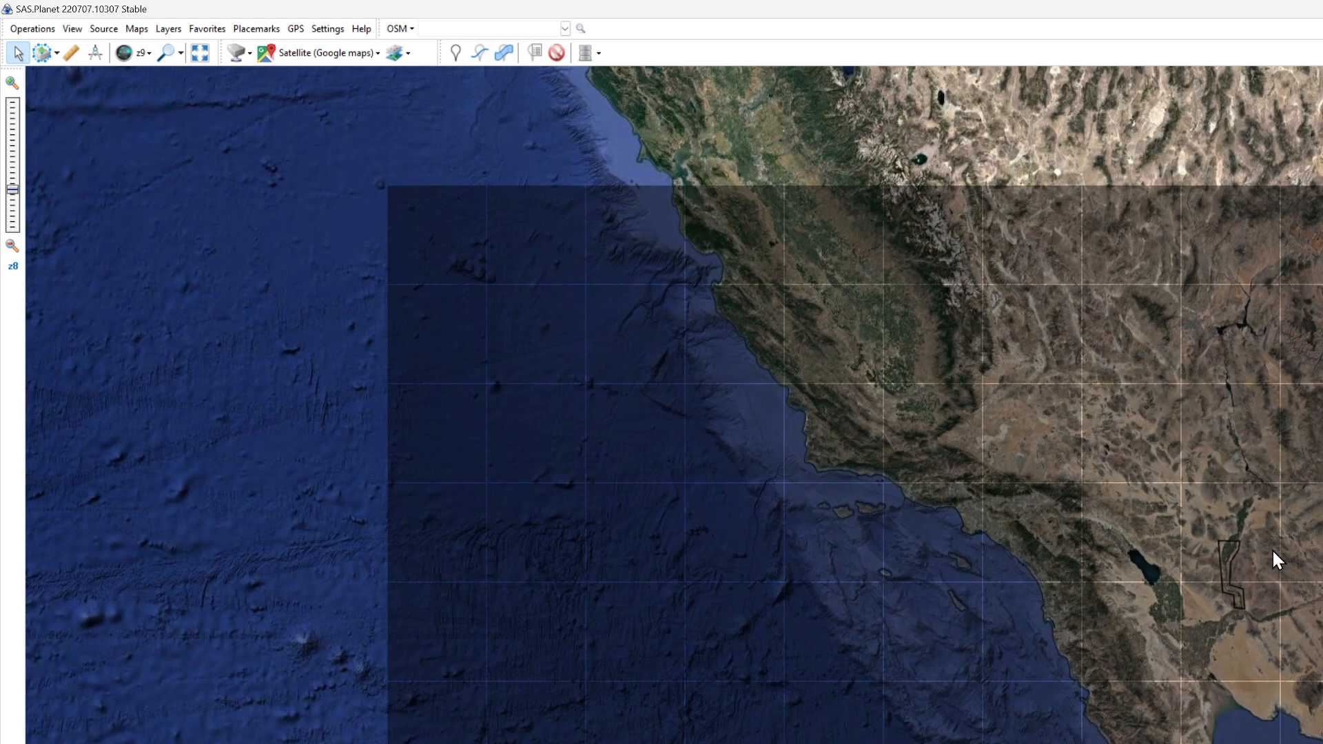
- Mark the existing satellite tiles for zoom level z16 and check the coverage around the polygon along the Colorado River
{"action": "left_click", "coordinate": [150, 53]}
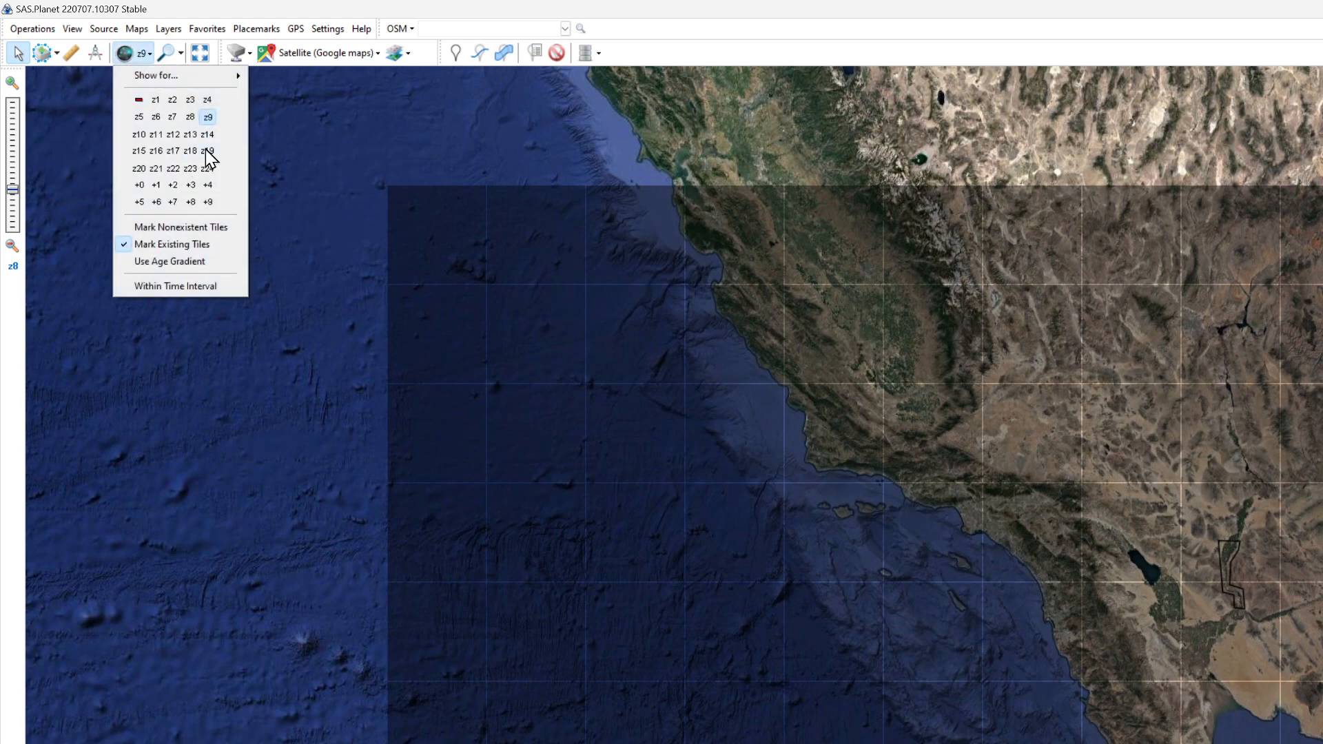
{"action": "left_click", "coordinate": [156, 150]}
{"action": "scroll", "coordinate": [454, 324], "scroll_direction": "up", "scroll_amount": 1}
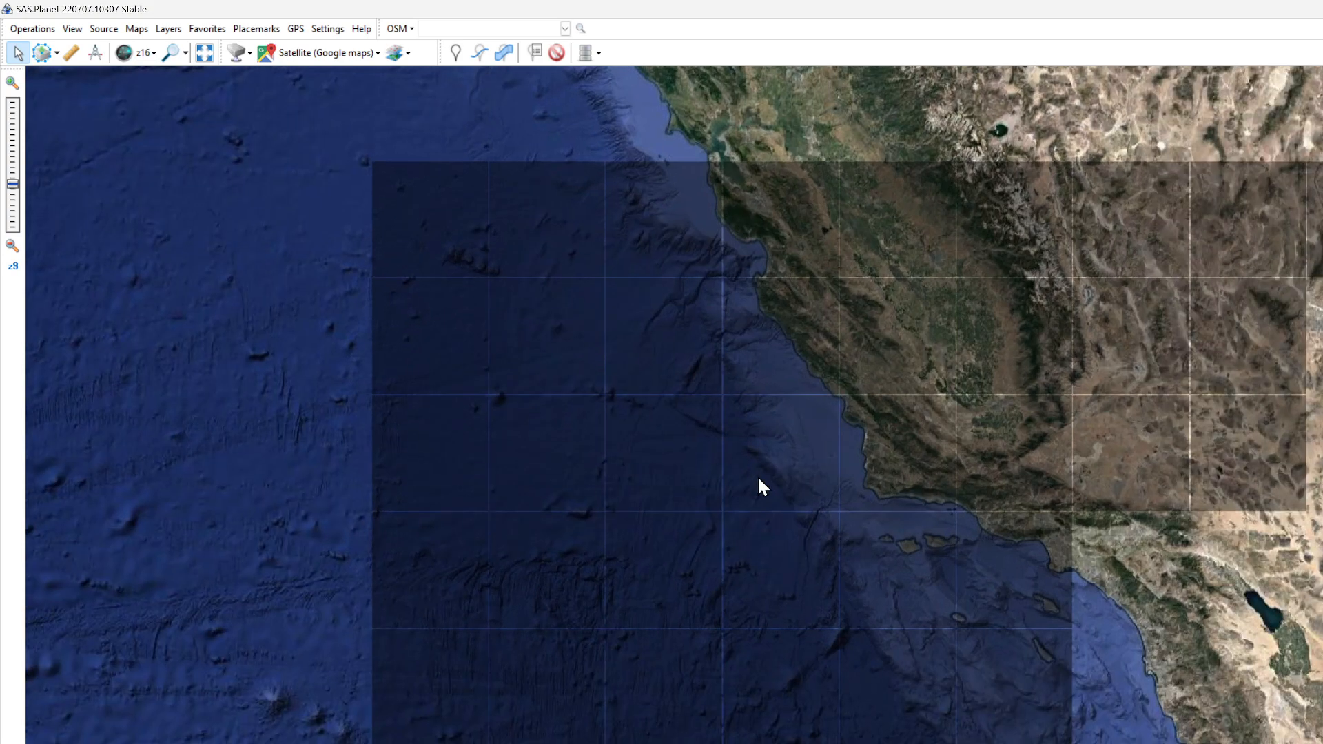
{"action": "left_click_drag", "start_coordinate": [1220, 654], "coordinate": [516, 561]}
{"action": "left_click_drag", "start_coordinate": [1098, 638], "coordinate": [1025, 441]}
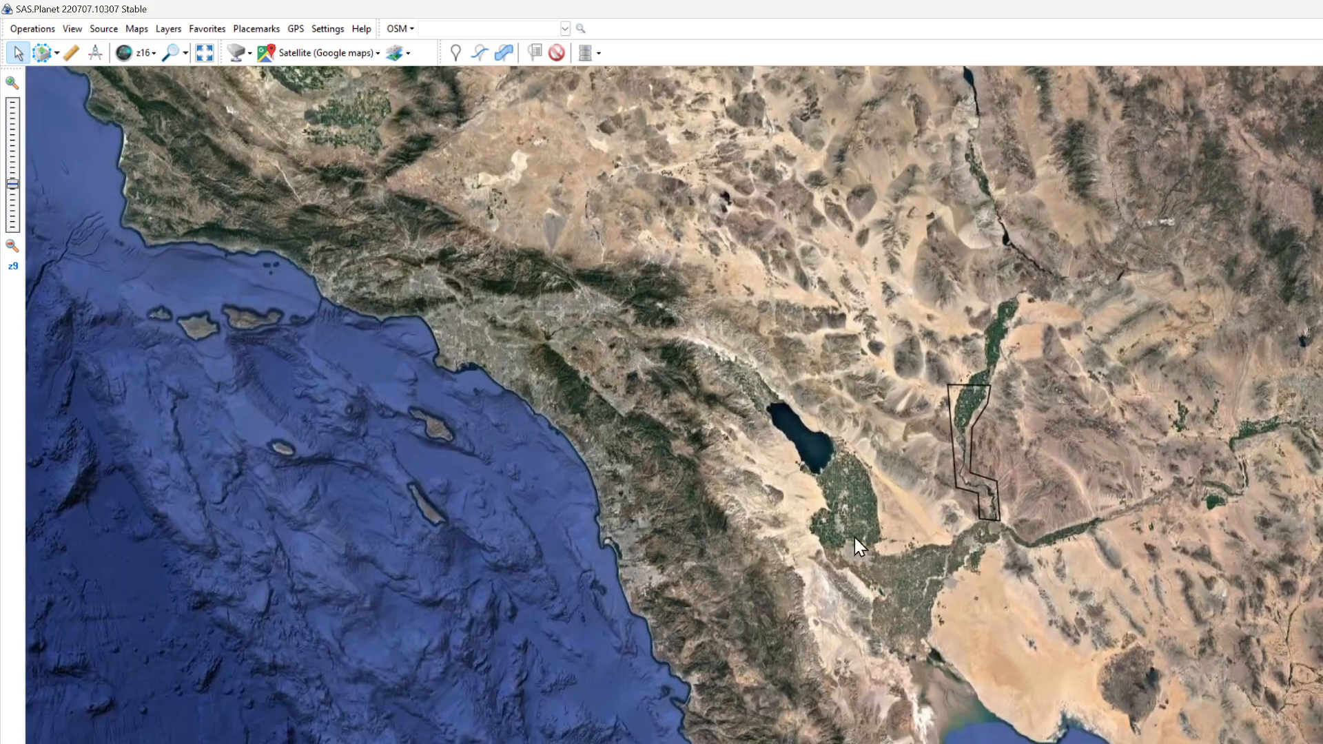
- Mark the existing satellite tiles for zoom level z15 and inspect the coverage from the coast to the river polygon
{"action": "left_click", "coordinate": [150, 55]}
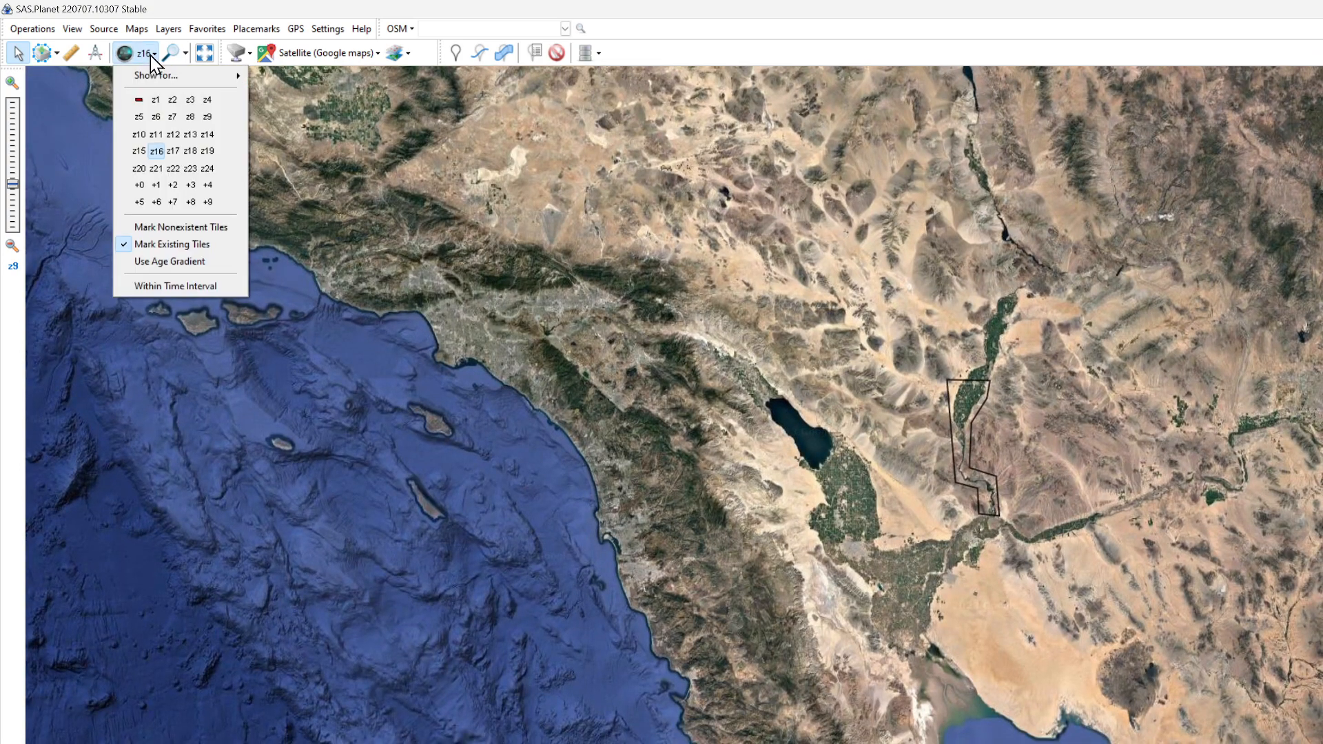
{"action": "left_click", "coordinate": [138, 151]}
{"action": "left_click_drag", "start_coordinate": [1050, 503], "coordinate": [1042, 462]}
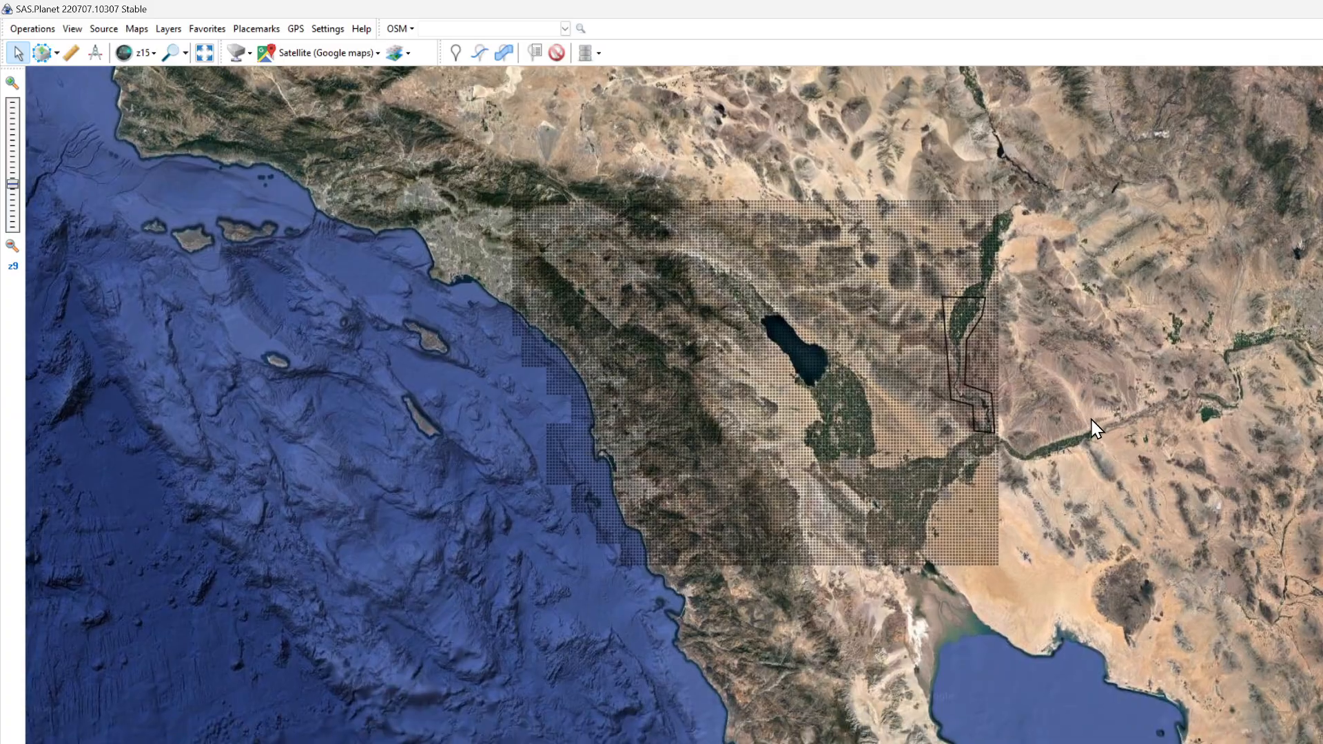
{"action": "scroll", "coordinate": [1096, 437], "scroll_direction": "up", "scroll_amount": 1}
{"action": "left_click_drag", "start_coordinate": [1048, 319], "coordinate": [1200, 481]}
{"action": "scroll", "coordinate": [1123, 476], "scroll_direction": "up", "scroll_amount": 1}
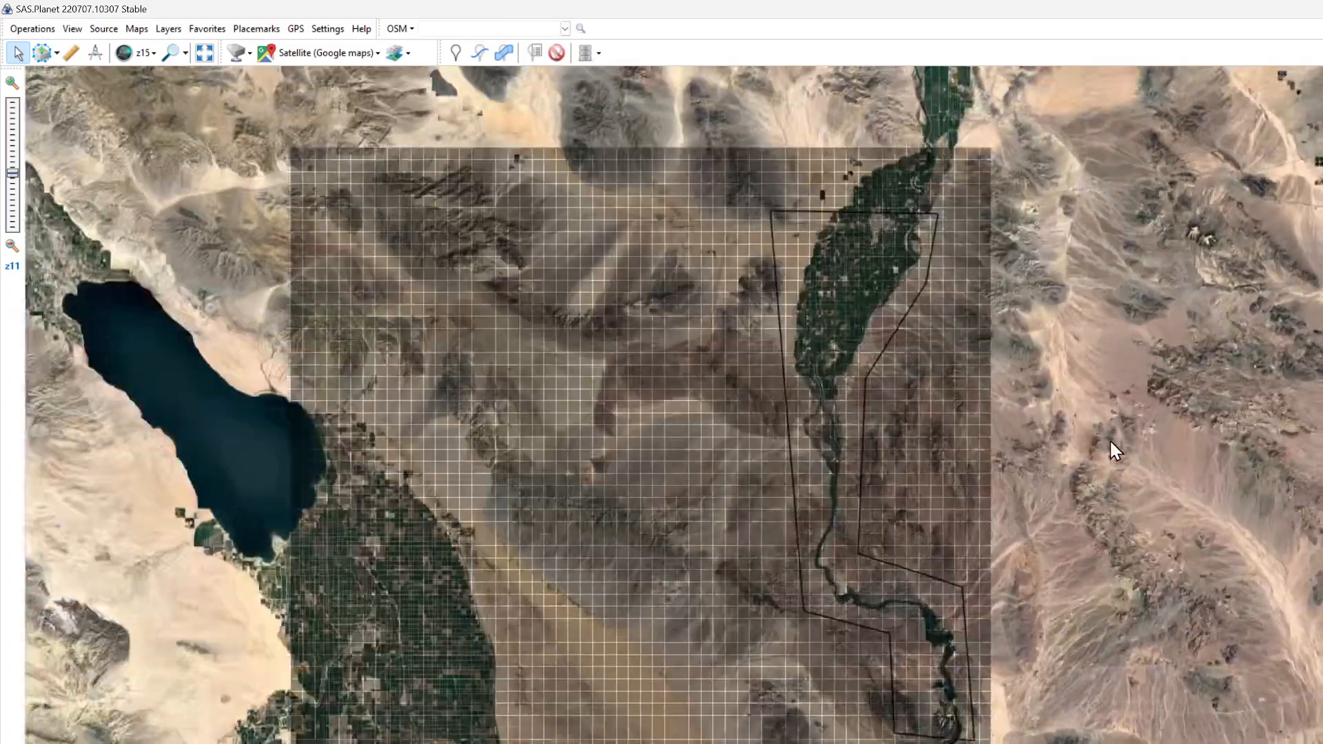
{"action": "left_click_drag", "start_coordinate": [1109, 440], "coordinate": [1295, 479]}
{"action": "scroll", "coordinate": [1233, 432], "scroll_direction": "down", "scroll_amount": 1}
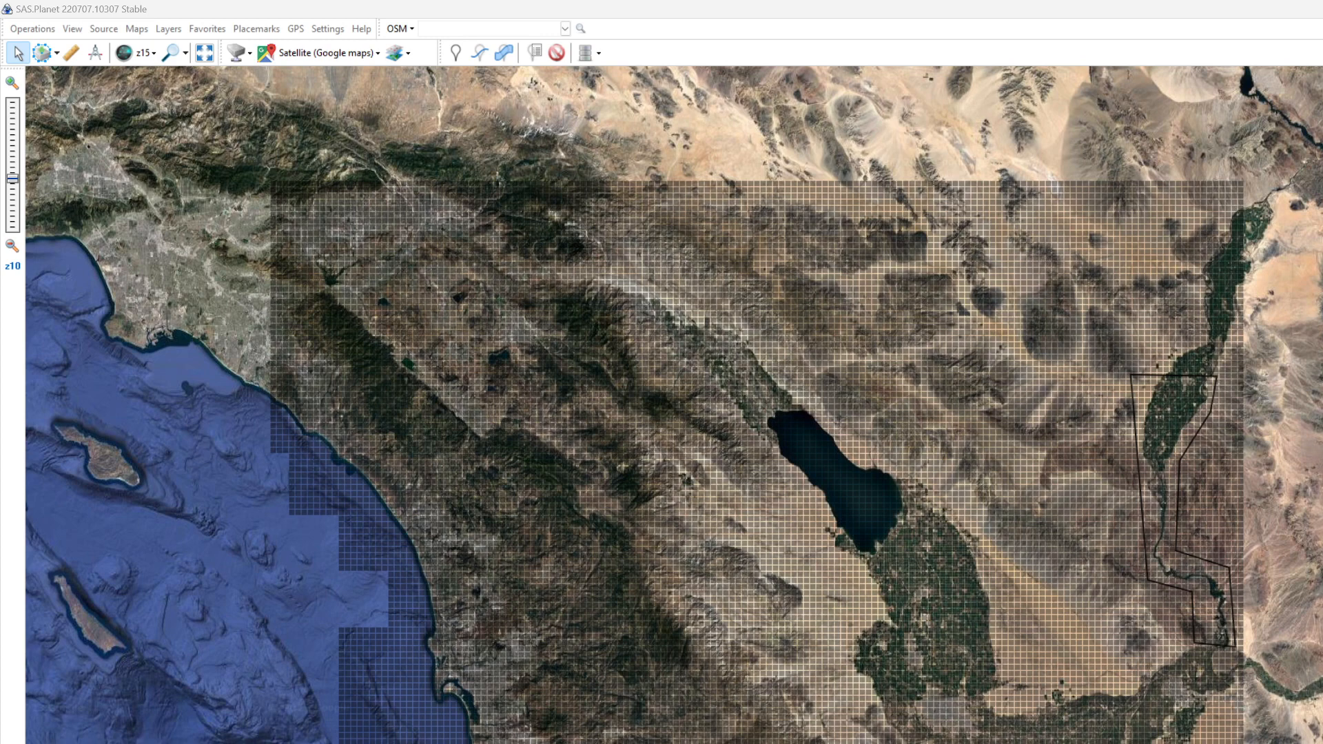
- Review the Satellite (Google maps) cache folder and internet request settings, then close them without changes
{"action": "left_click", "coordinate": [260, 31]}
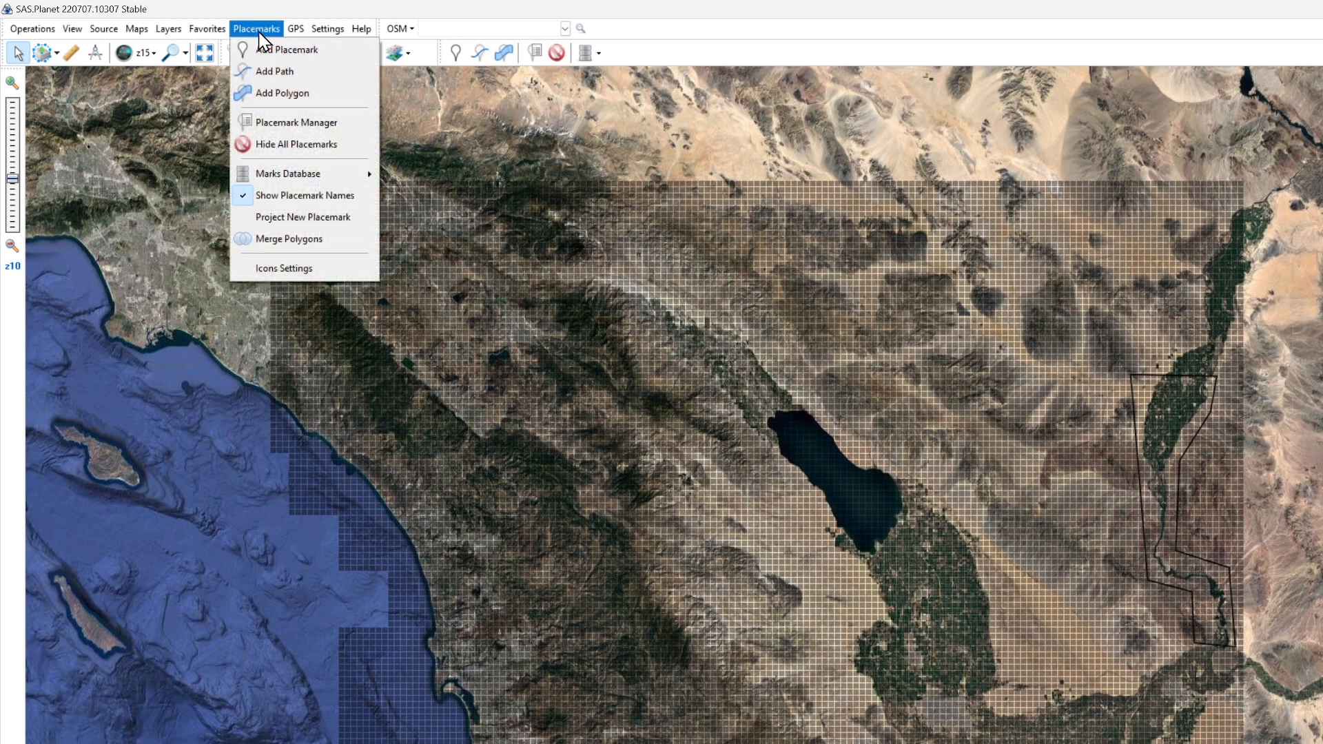
{"action": "mouse_move", "coordinate": [296, 31]}
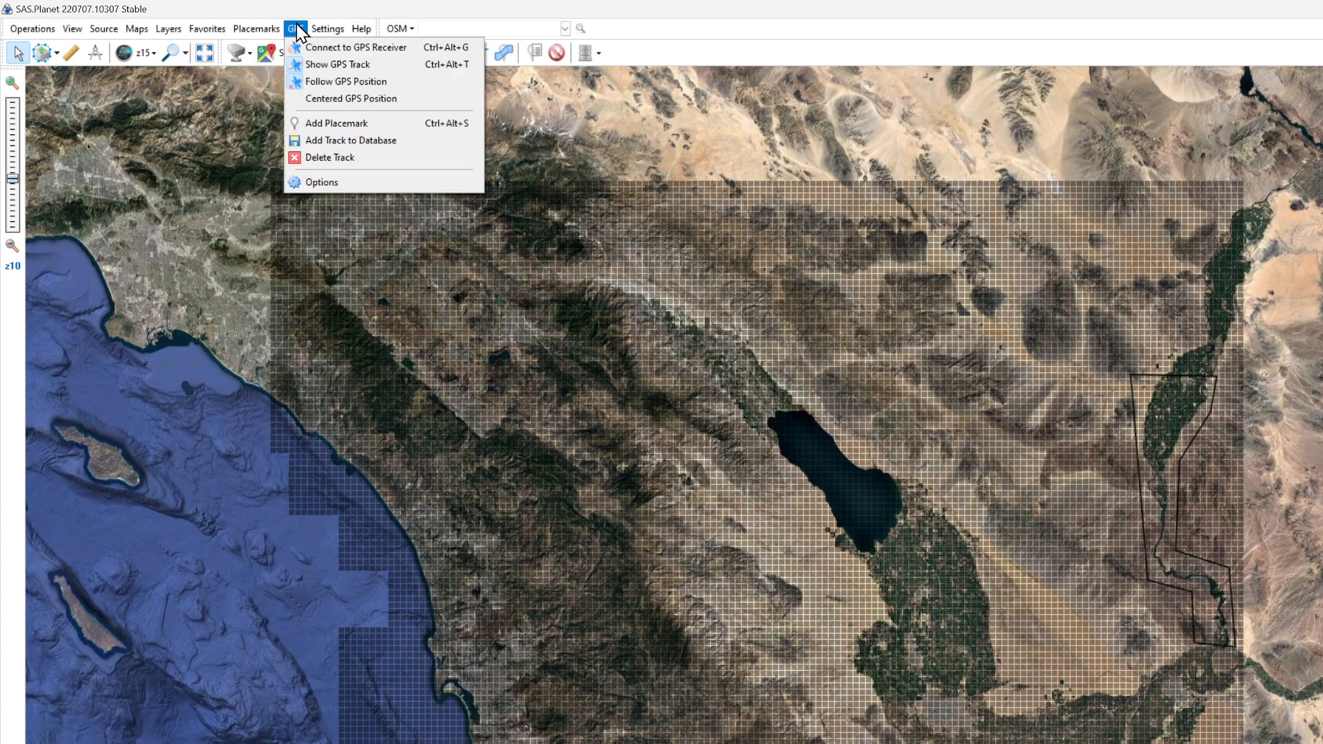
{"action": "left_click", "coordinate": [337, 44]}
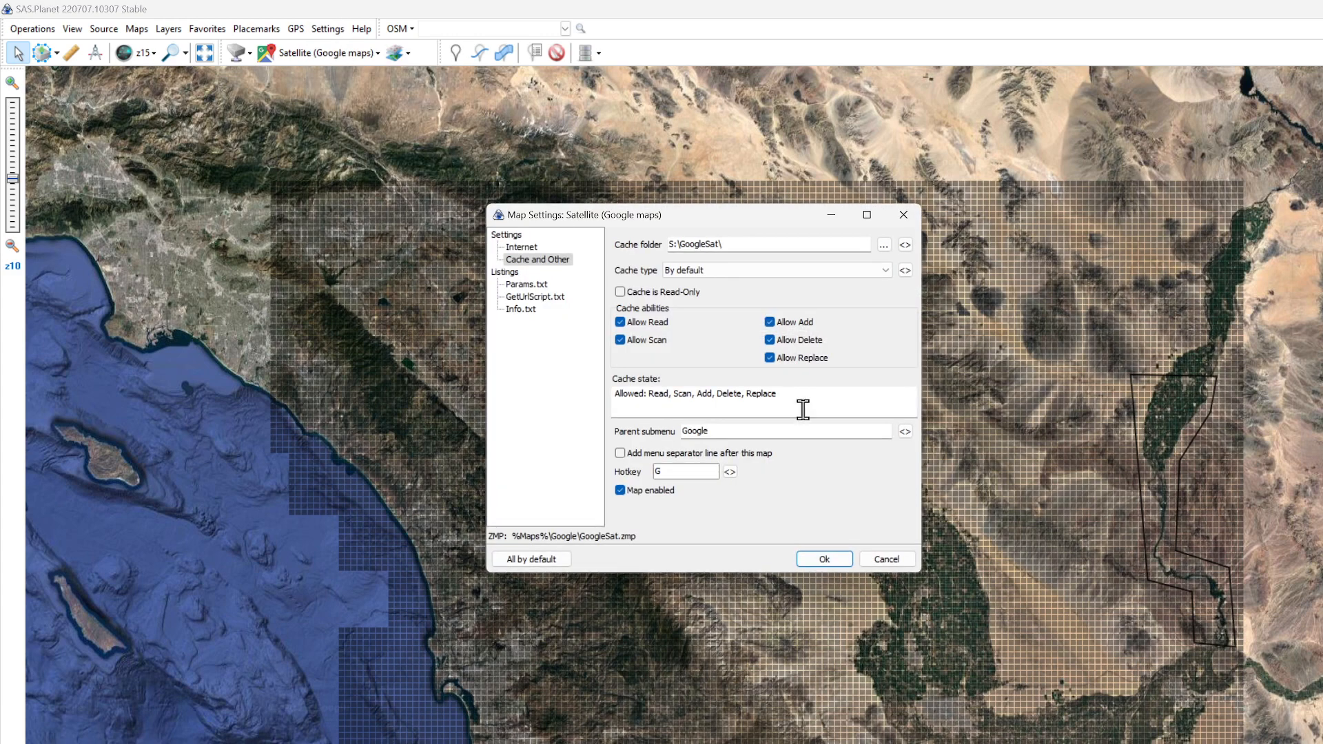
{"action": "double_click", "coordinate": [721, 241]}
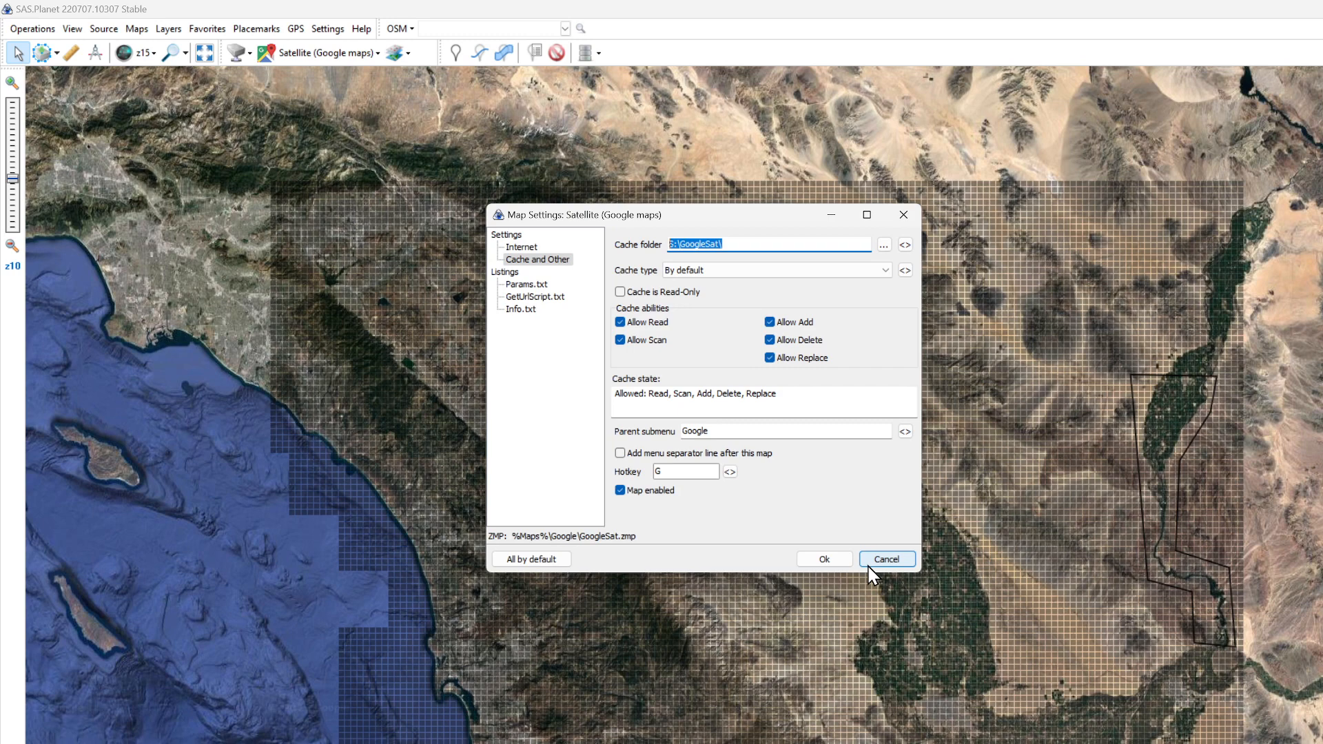
{"action": "left_click", "coordinate": [524, 248]}
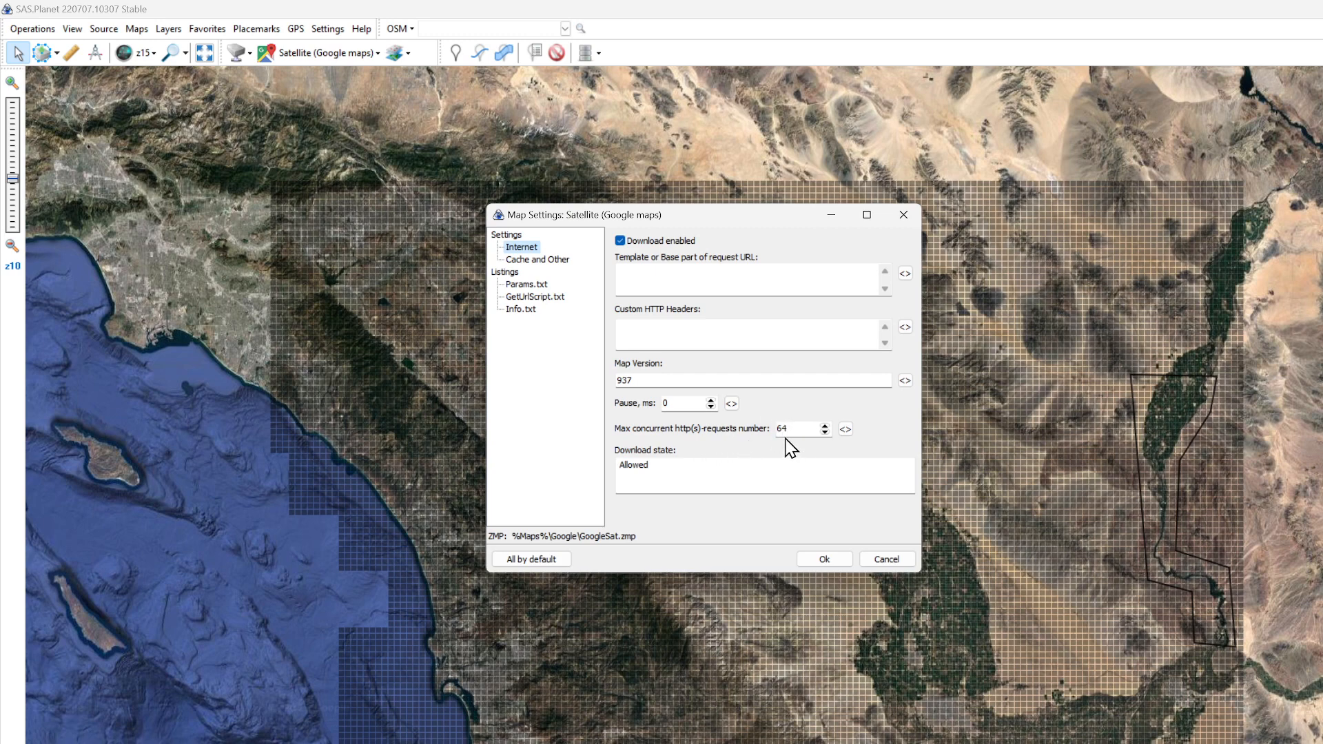
{"action": "left_click", "coordinate": [881, 557]}
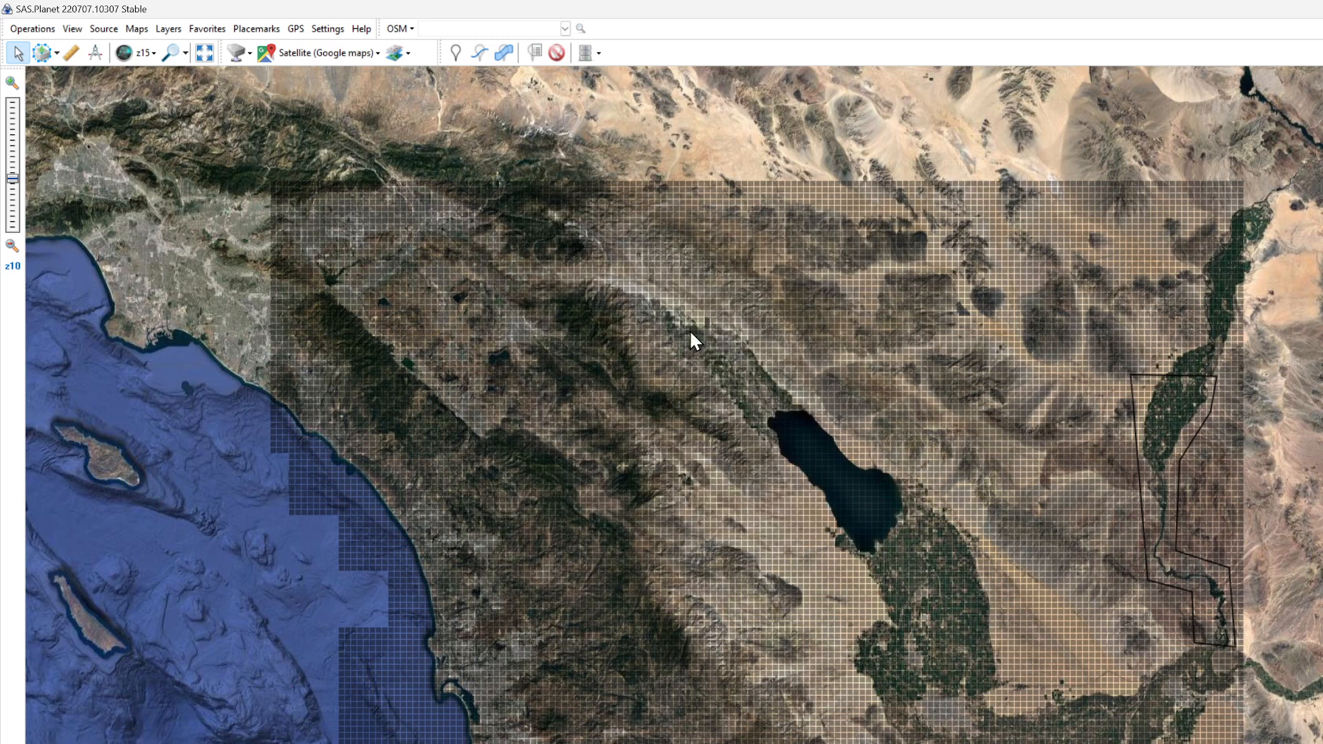
- Mark the existing tiles for zoom level z17 and recall the last selection, fitting the map to it
{"action": "left_click", "coordinate": [146, 53]}
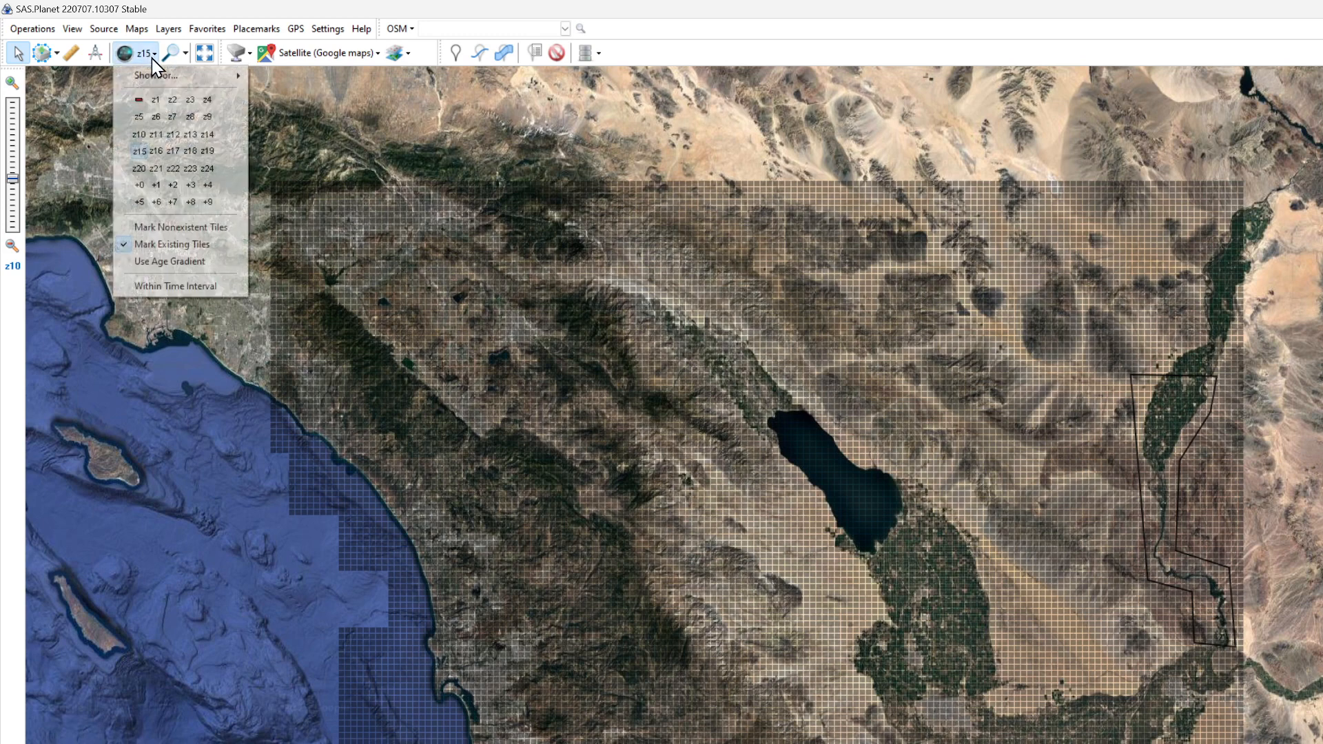
{"action": "left_click", "coordinate": [173, 151]}
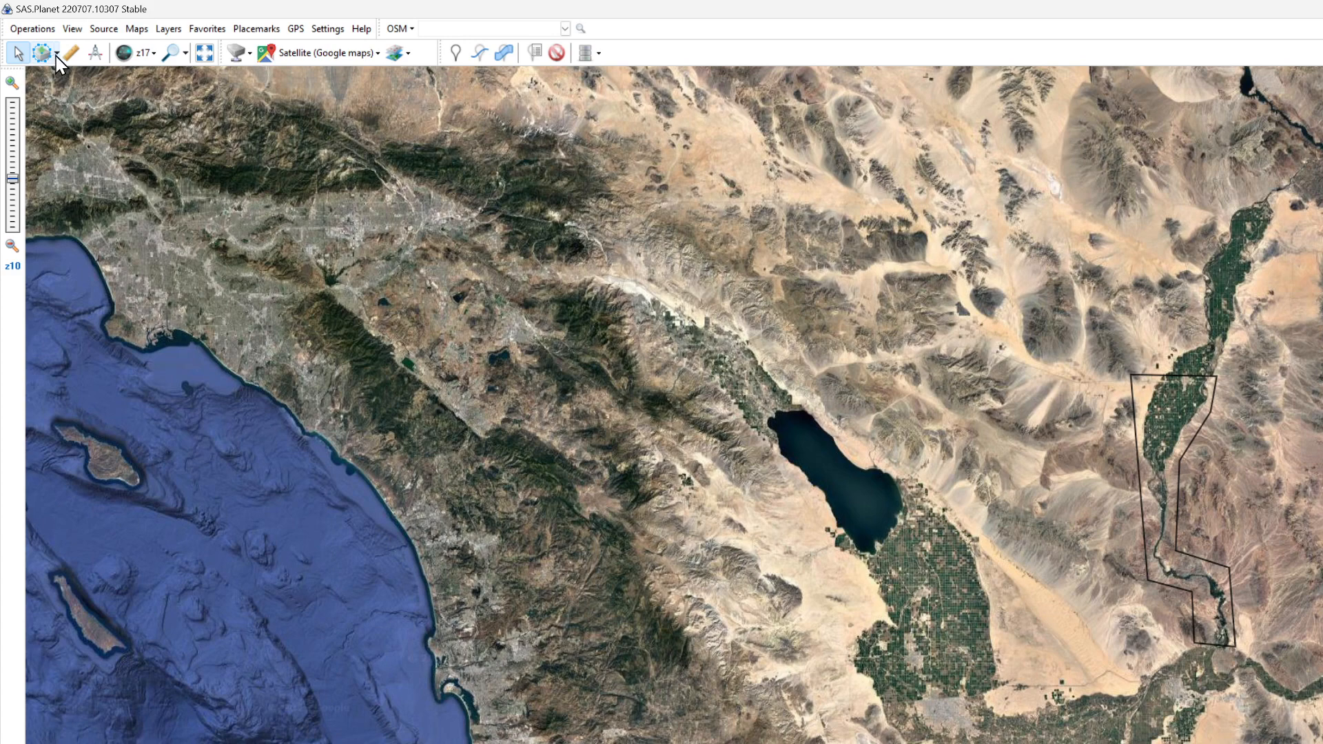
{"action": "key", "text": "ctrl+b"}
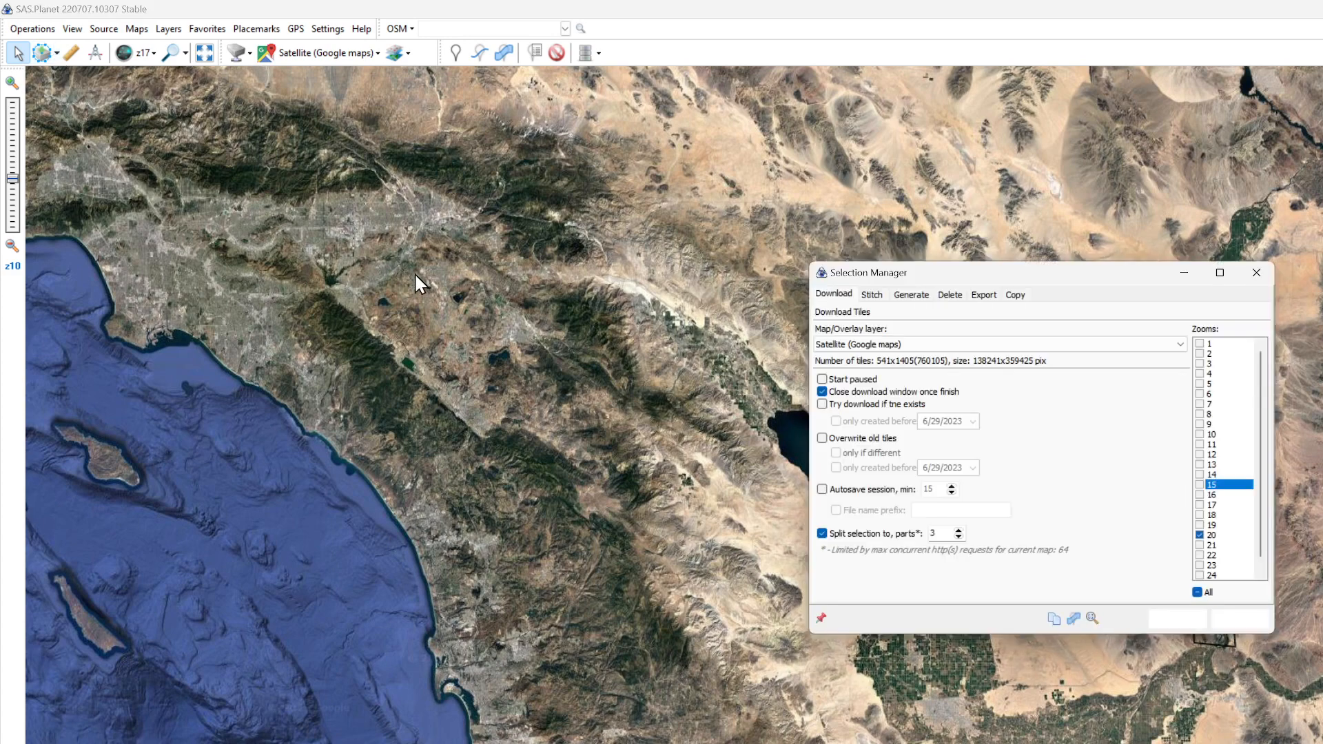
{"action": "left_click", "coordinate": [1092, 618]}
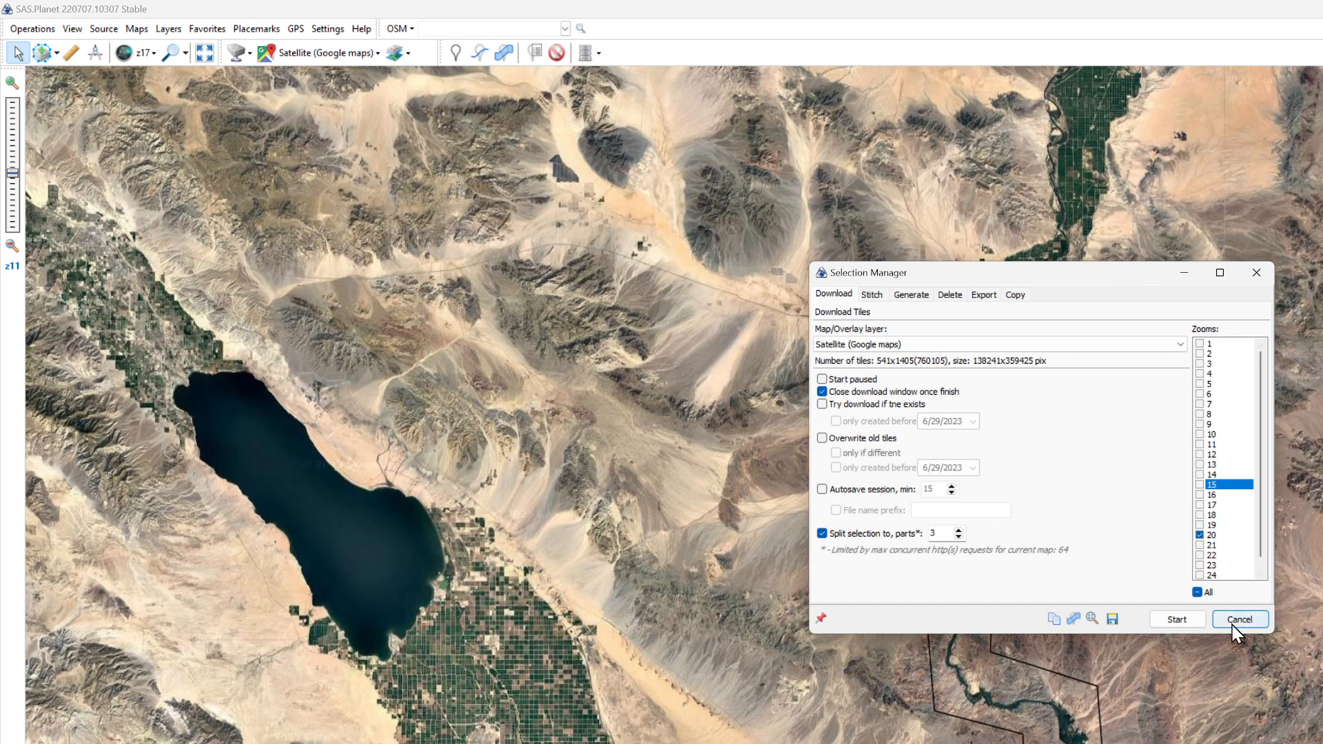
- Set the selection's download zoom levels to 17 only, excluding level 20
{"action": "left_click", "coordinate": [1199, 534]}
{"action": "left_click", "coordinate": [1200, 505]}
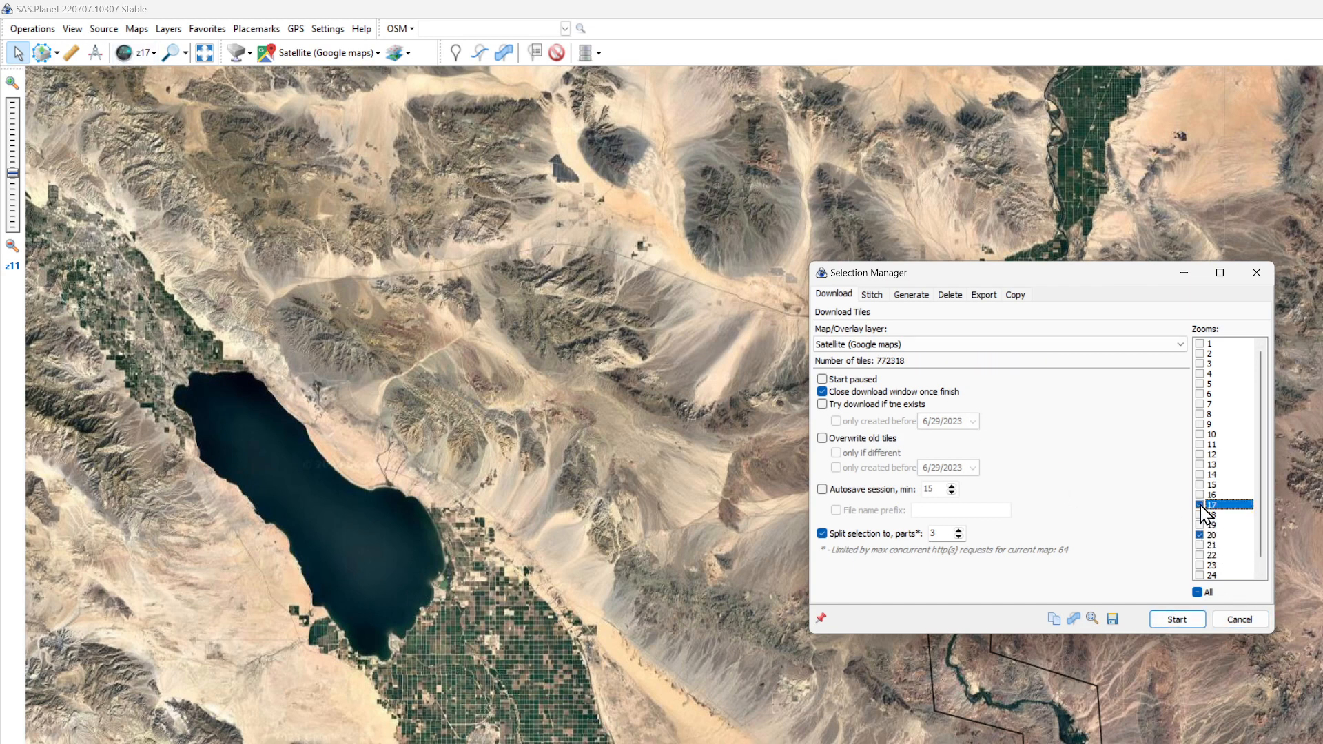
{"action": "left_click", "coordinate": [1200, 535]}
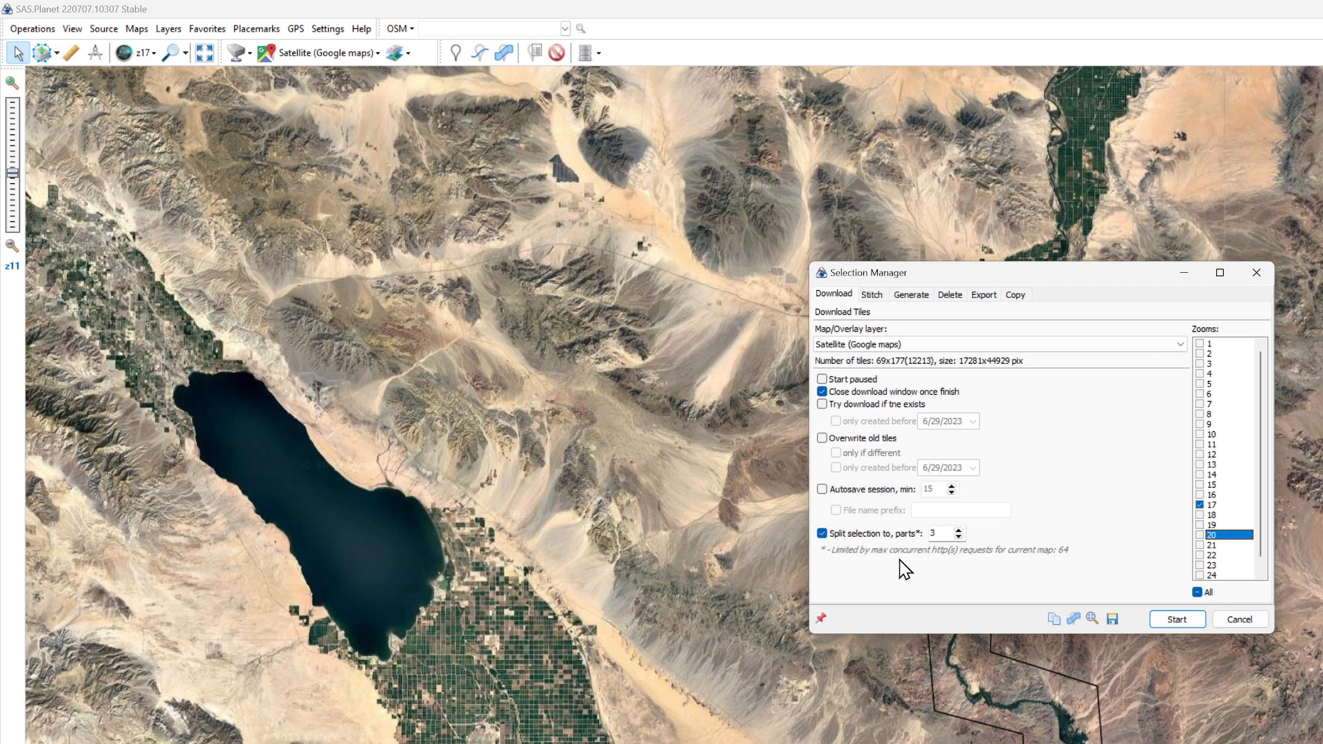
- Set the selection split count to 2 parts and leave splitting turned off
{"action": "left_click", "coordinate": [822, 534]}
{"action": "left_click", "coordinate": [824, 533]}
{"action": "double_click", "coordinate": [936, 533]}
{"action": "type", "text": "2"}
{"action": "left_click", "coordinate": [823, 534]}
- Start downloading the selection's z17 satellite tiles, keeping the dialog windows clear of the polygon area
{"action": "left_click_drag", "start_coordinate": [1111, 274], "coordinate": [1322, 198]}
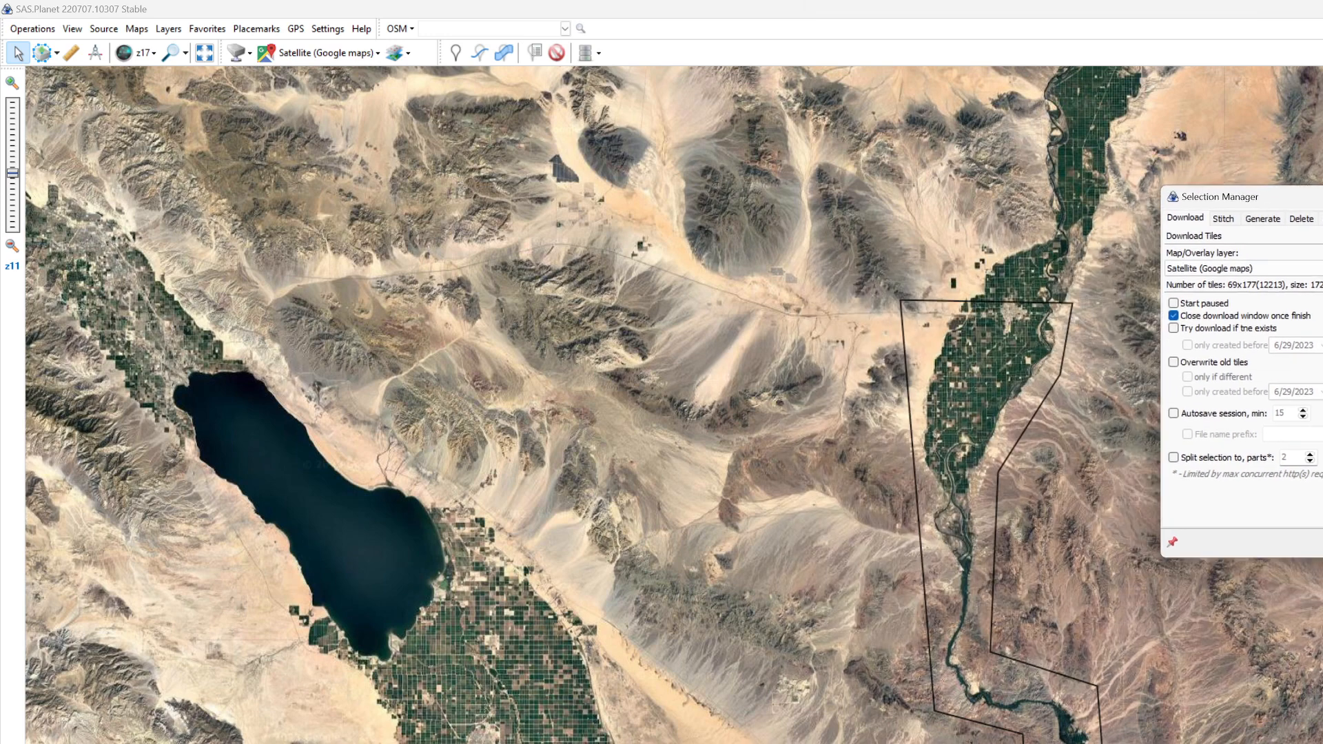
{"action": "left_click", "coordinate": [1322, 543]}
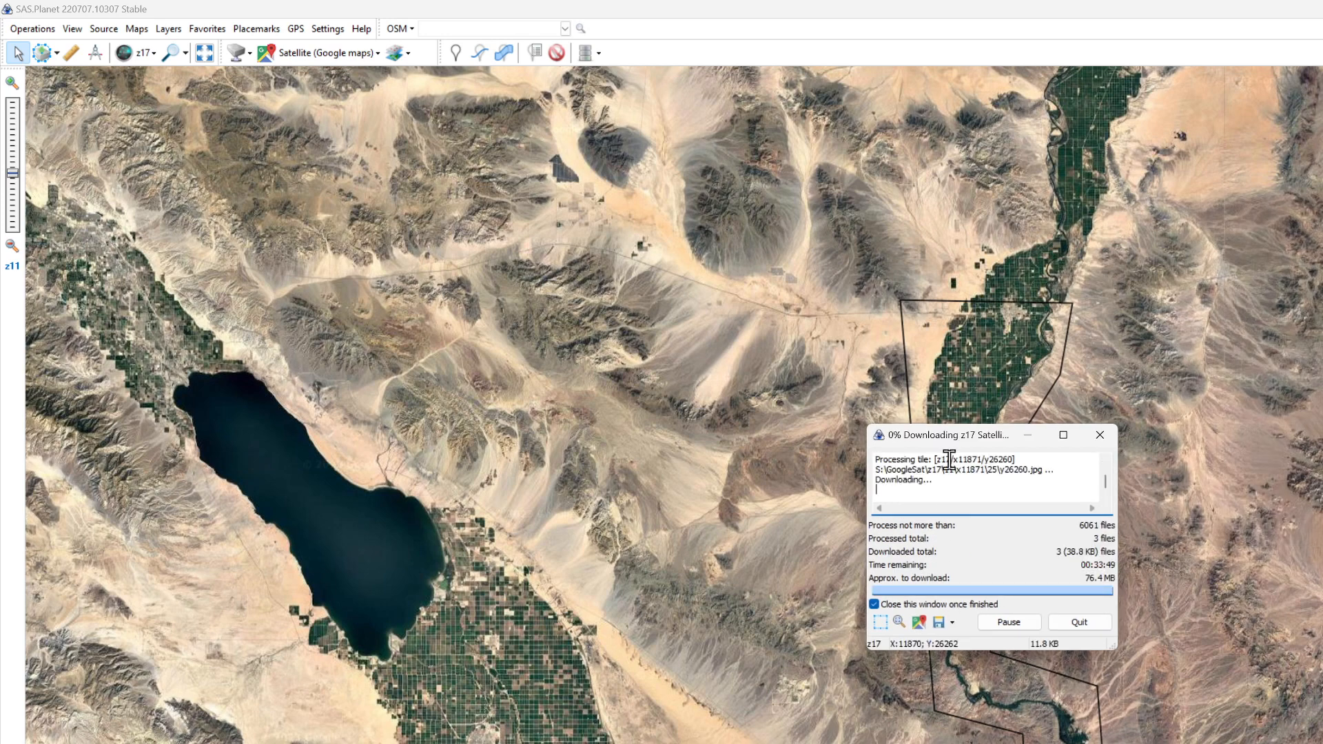
{"action": "left_click_drag", "start_coordinate": [950, 441], "coordinate": [681, 270]}
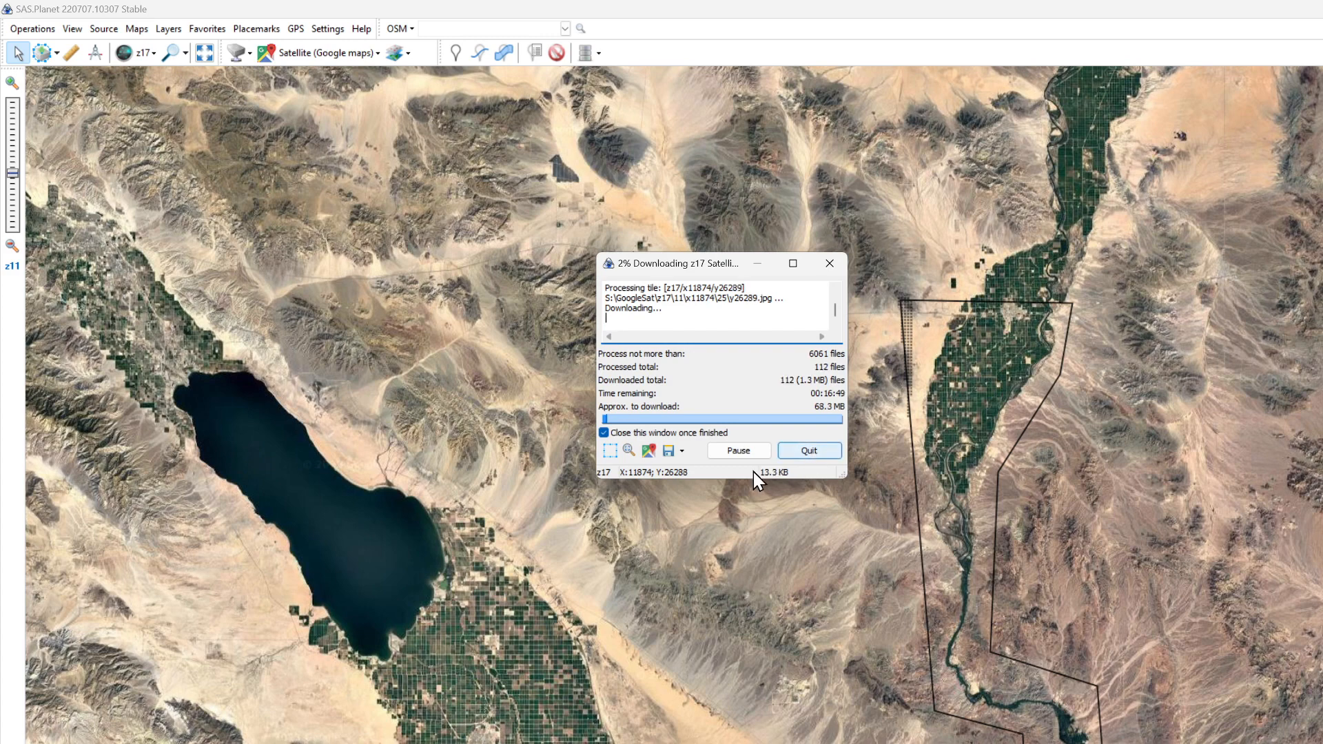
- Pause the z17 tile download and reopen its selection in the Selection Manager
{"action": "left_click", "coordinate": [738, 451]}
{"action": "left_click", "coordinate": [609, 452]}
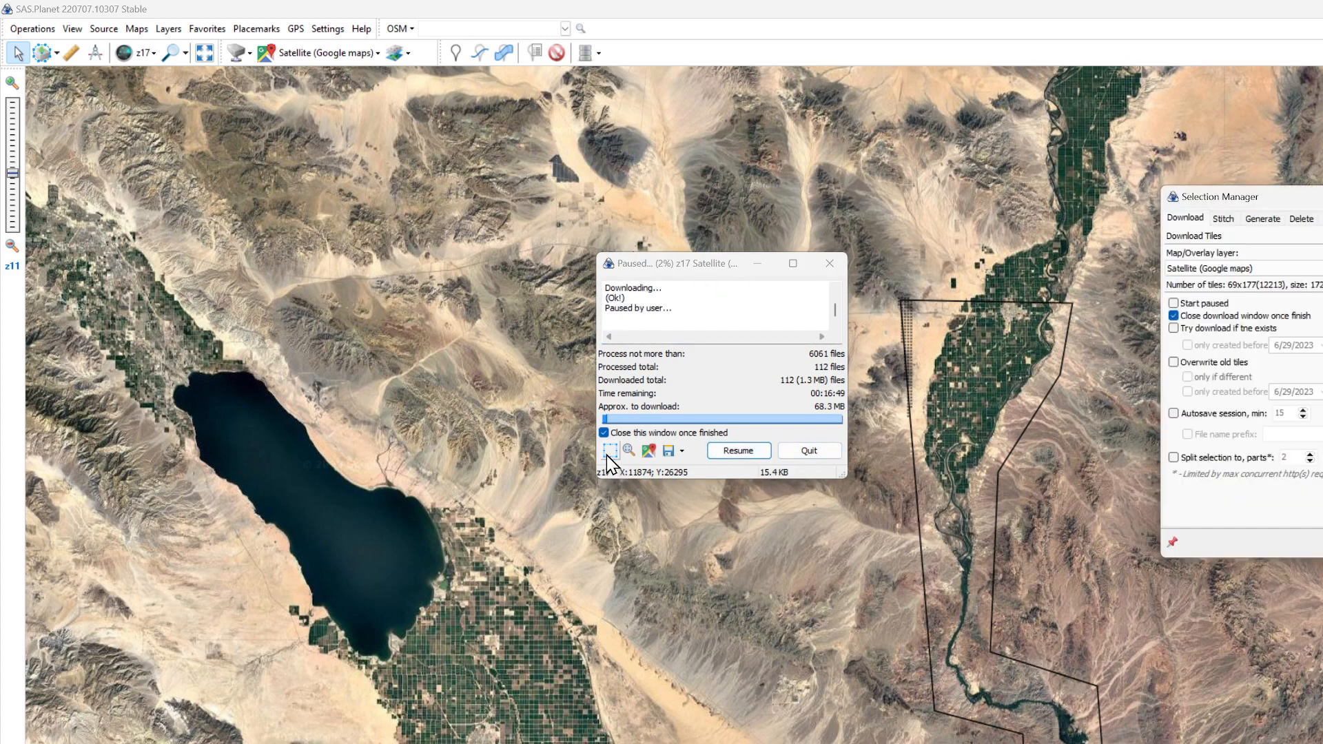
- Quit the paused download and start the z17 satellite download again with the selection split into 64 parts
{"action": "left_click", "coordinate": [800, 449]}
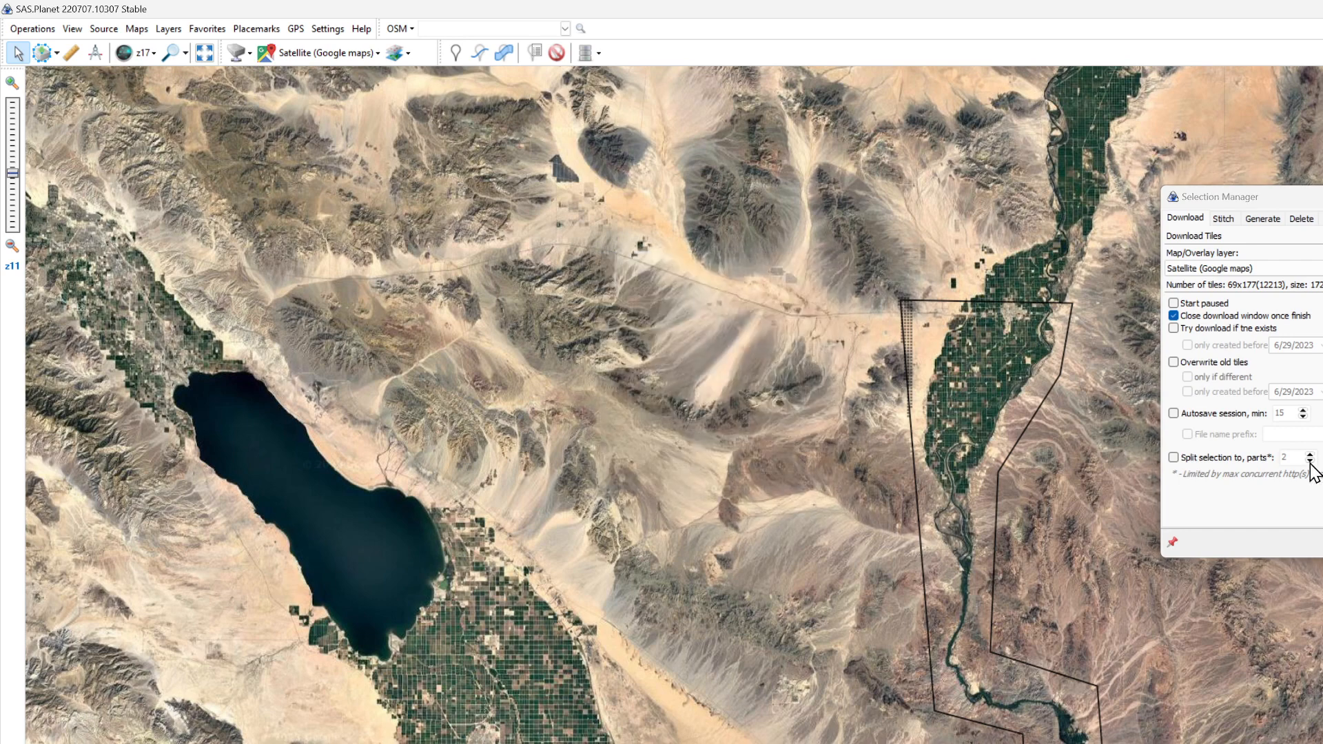
{"action": "left_click_drag", "start_coordinate": [1318, 197], "coordinate": [1258, 194]}
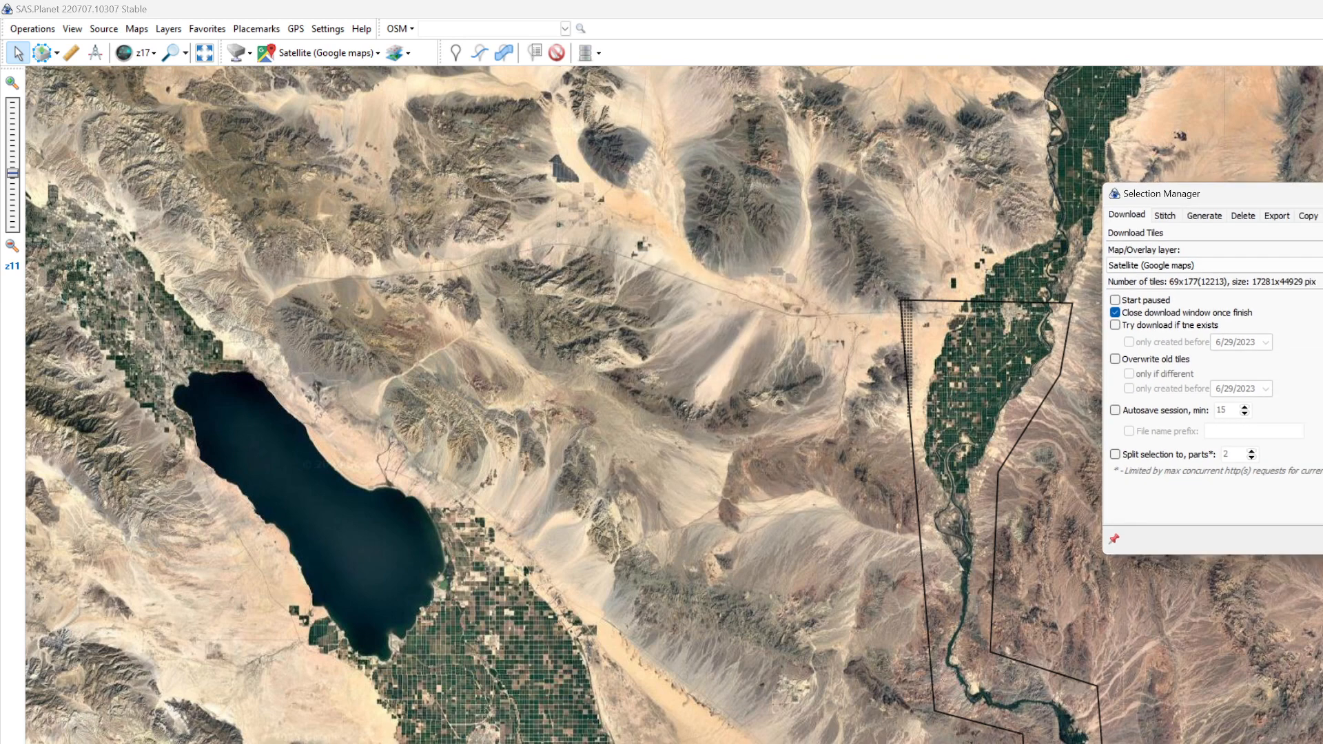
{"action": "left_click", "coordinate": [1114, 454]}
{"action": "double_click", "coordinate": [1234, 454]}
{"action": "type", "text": "64"}
{"action": "left_click_drag", "start_coordinate": [1319, 194], "coordinate": [1322, 310]}
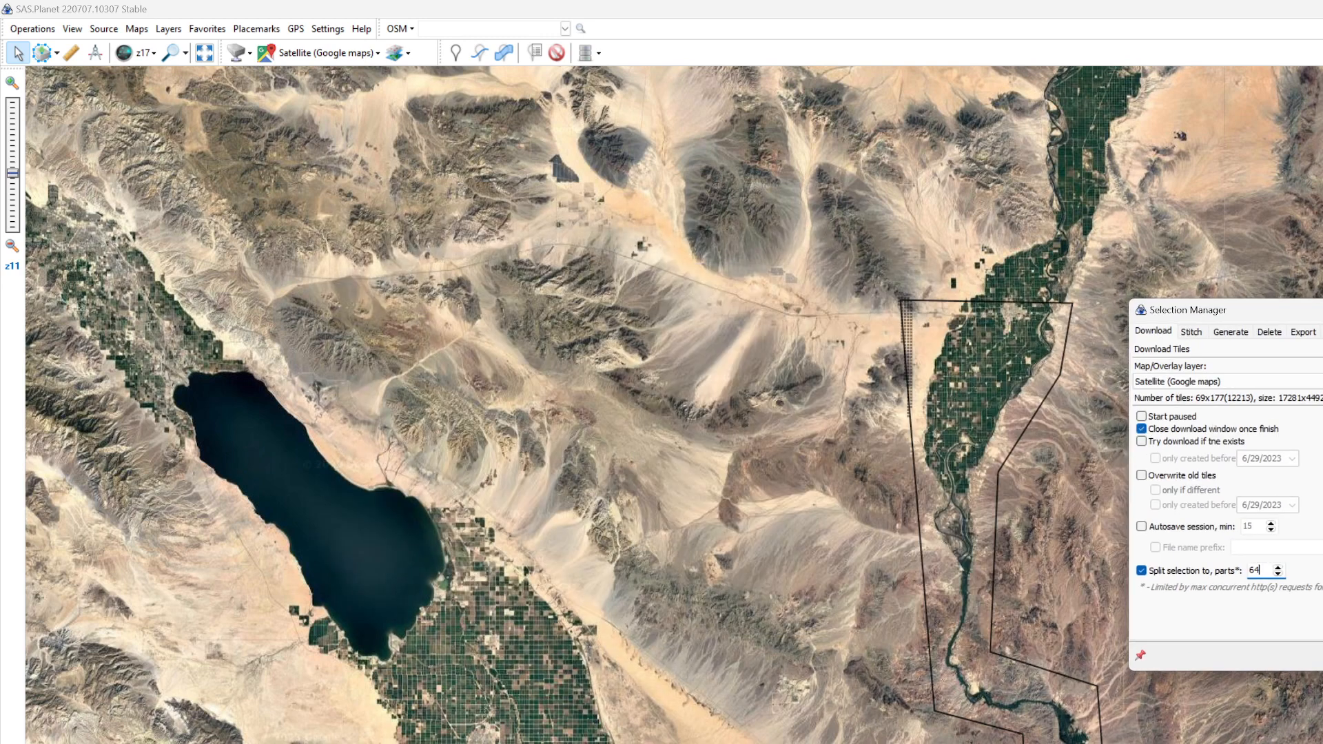
{"action": "left_click", "coordinate": [1322, 656]}
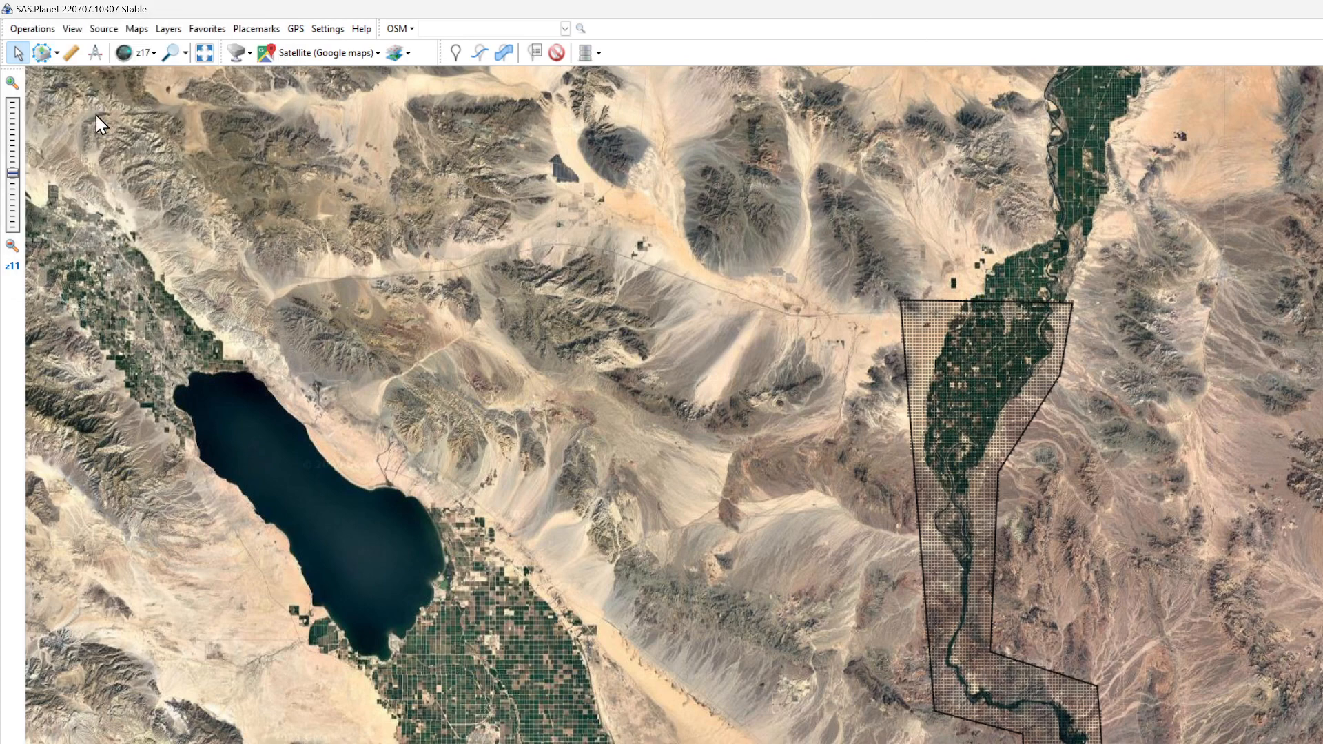
- Reopen the previous selection in the Selection Manager and apply a split into 7 parts
{"action": "left_click", "coordinate": [57, 53]}
{"action": "left_click", "coordinate": [84, 187]}
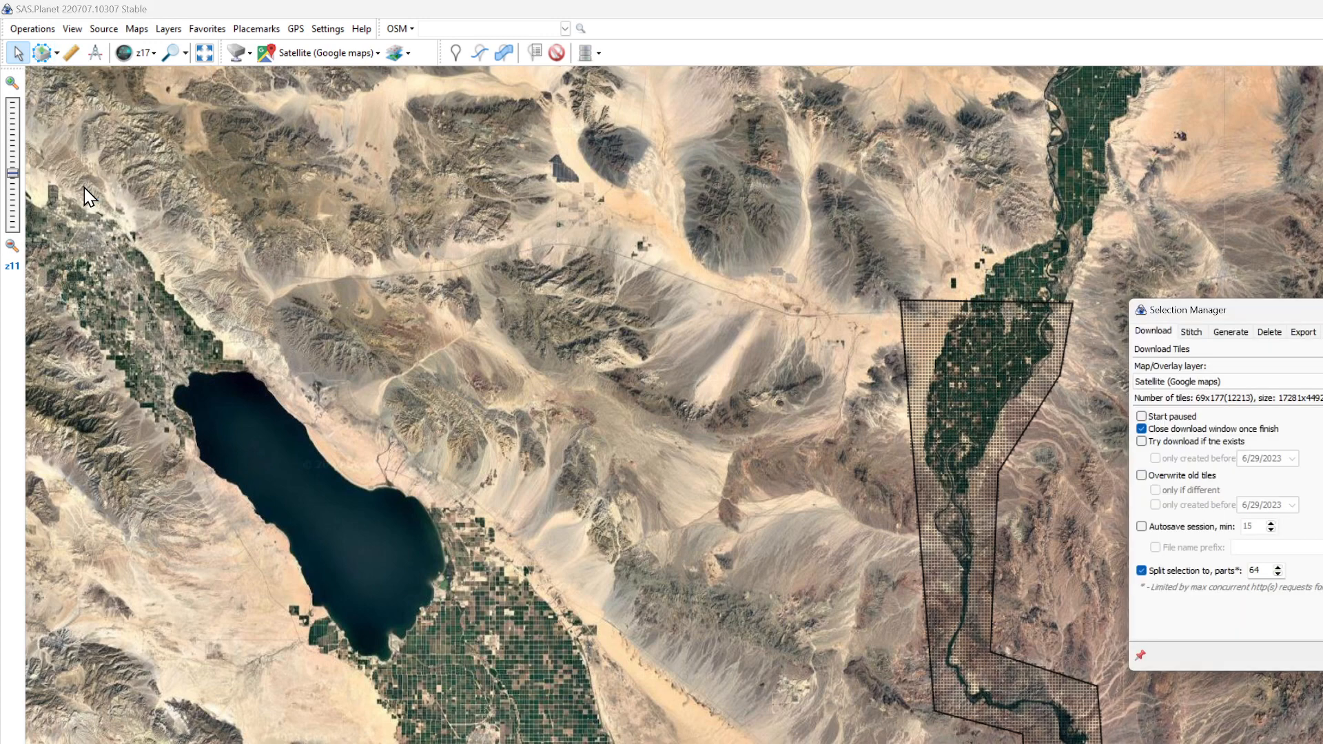
{"action": "left_click", "coordinate": [1270, 570]}
{"action": "double_click", "coordinate": [1269, 571]}
{"action": "type", "text": "7"}
{"action": "key", "text": "Return"}
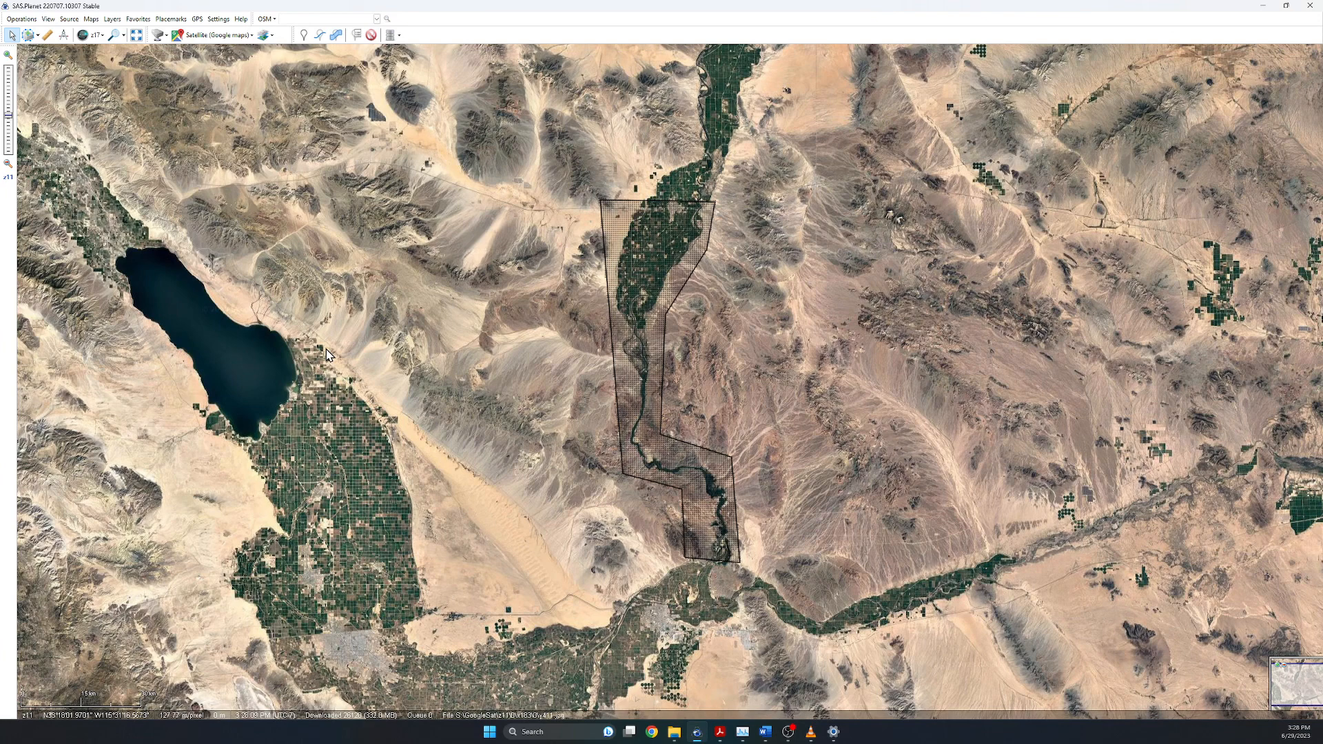
- Reopen the selection's export settings and set the KML (for Google Earth) output file to z17 in the S:\KML folder
{"action": "key", "text": "ctrl+b"}
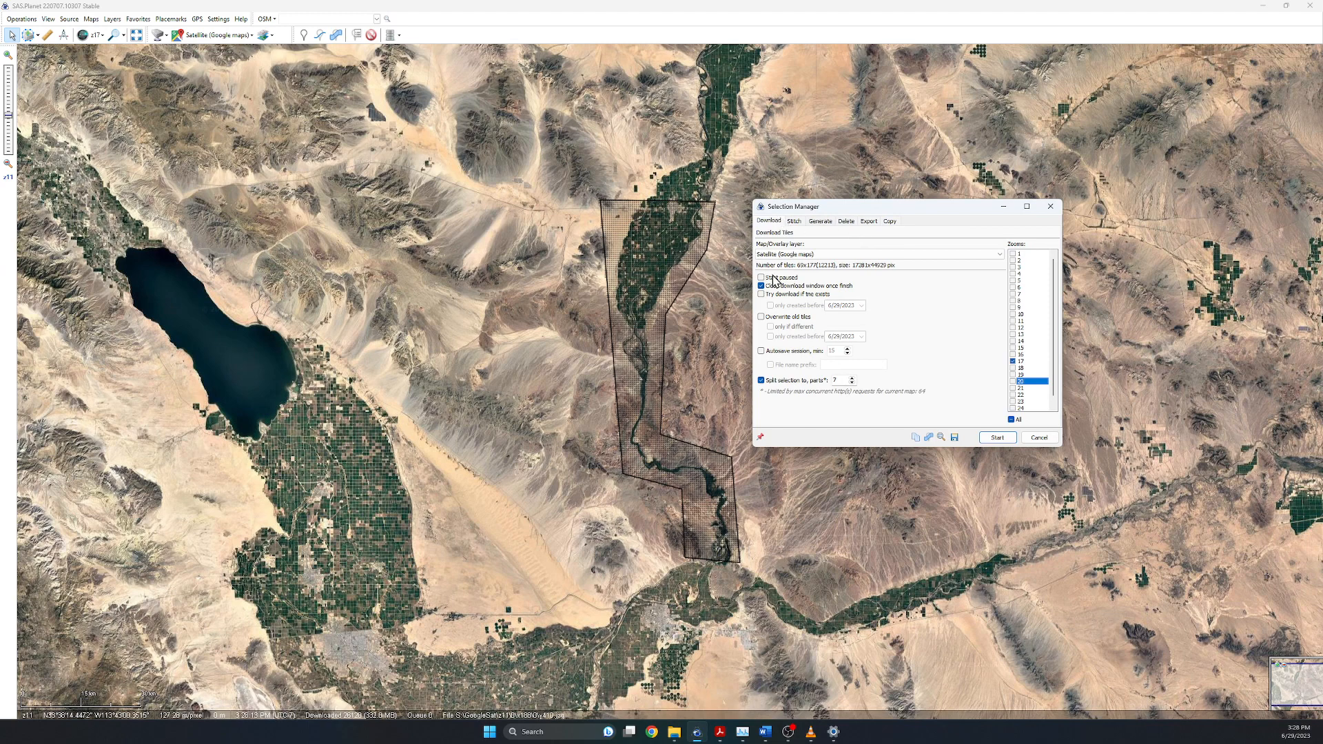
{"action": "left_click", "coordinate": [868, 222]}
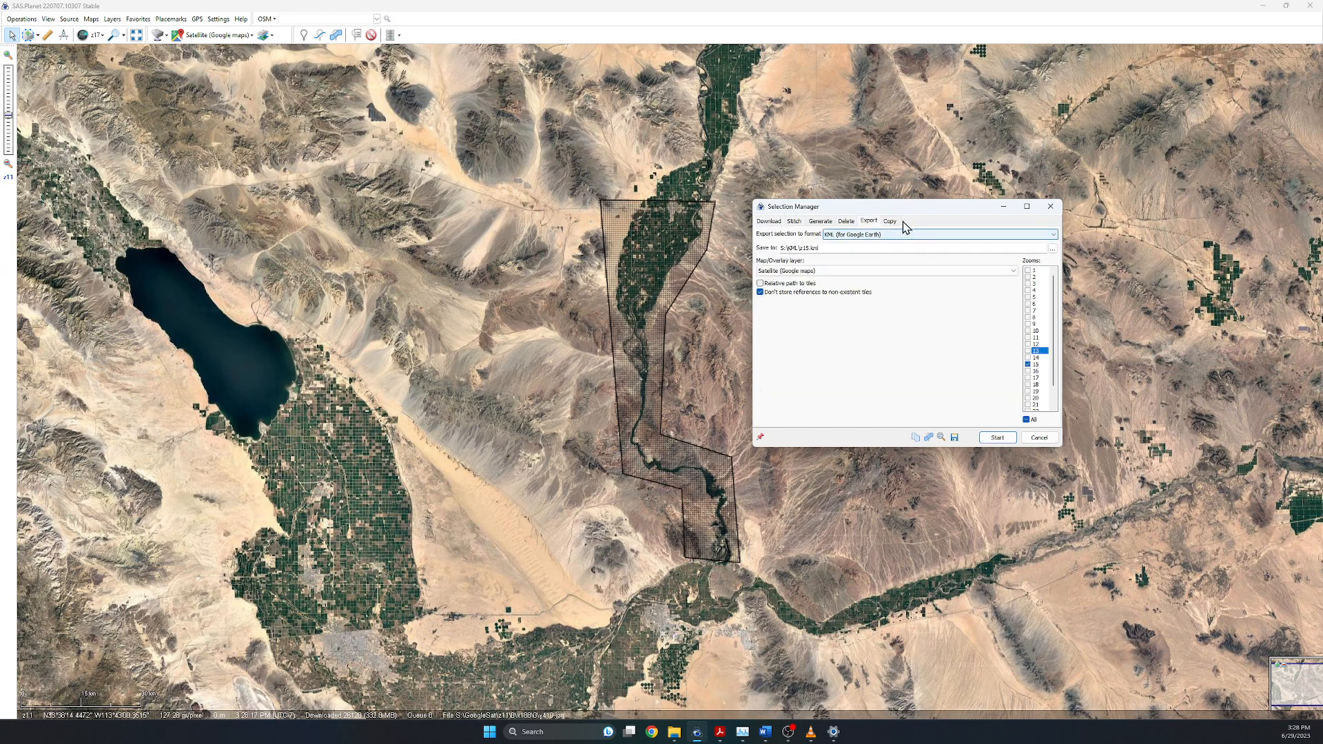
{"action": "left_click_drag", "start_coordinate": [903, 209], "coordinate": [871, 182]}
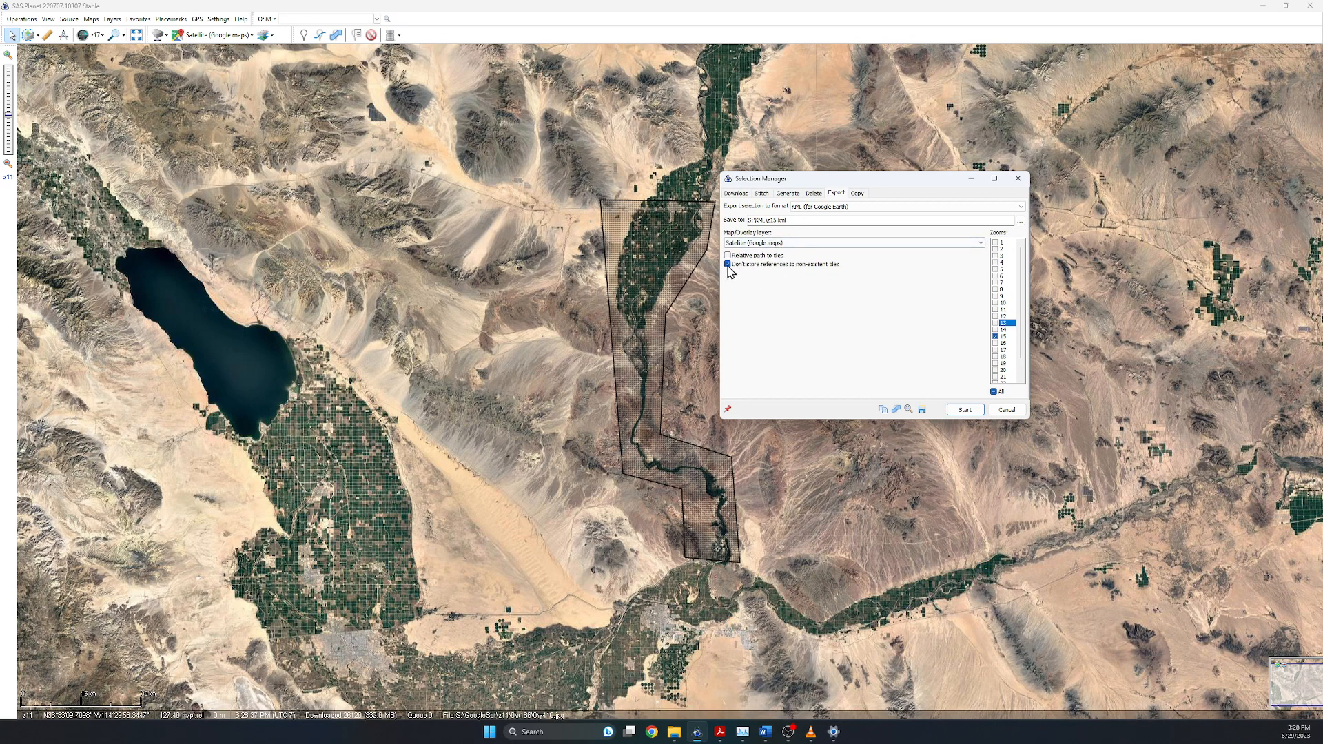
{"action": "left_click", "coordinate": [776, 220]}
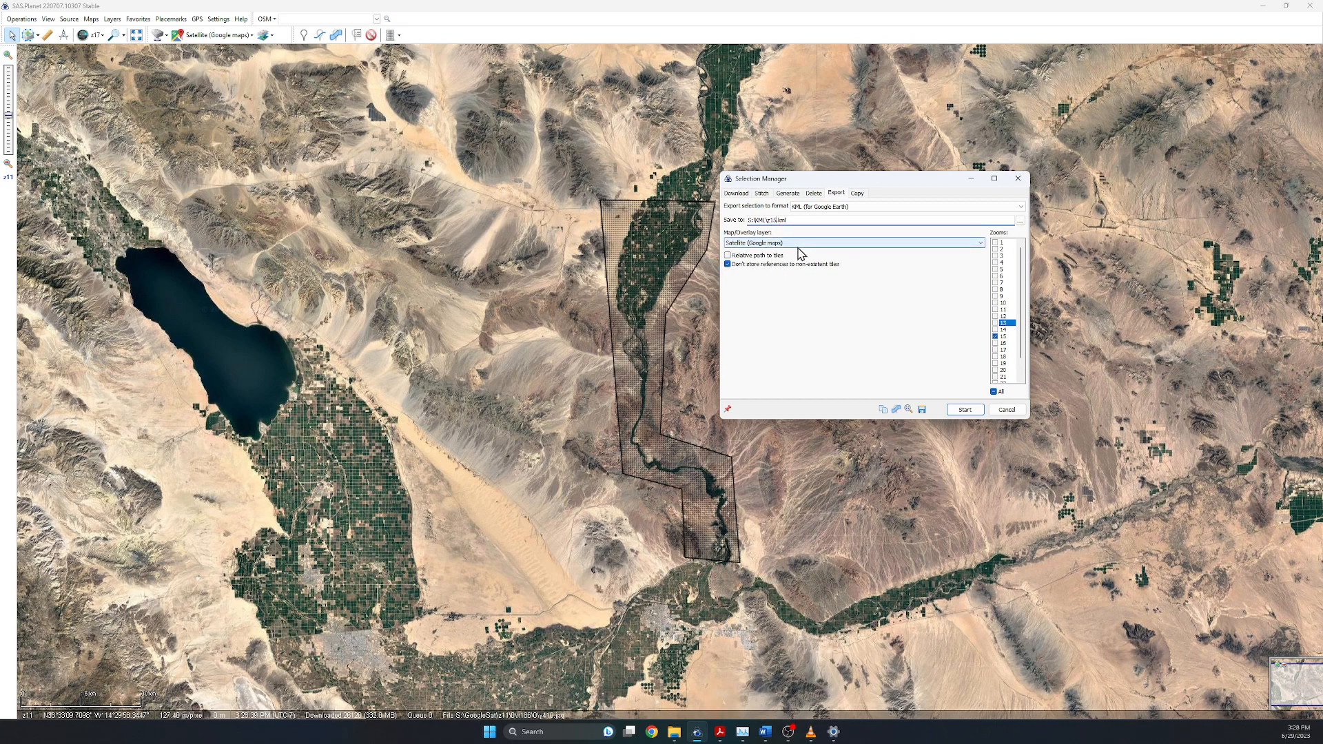
{"action": "key", "text": "BackSpace"}
{"action": "left_click", "coordinate": [1020, 221]}
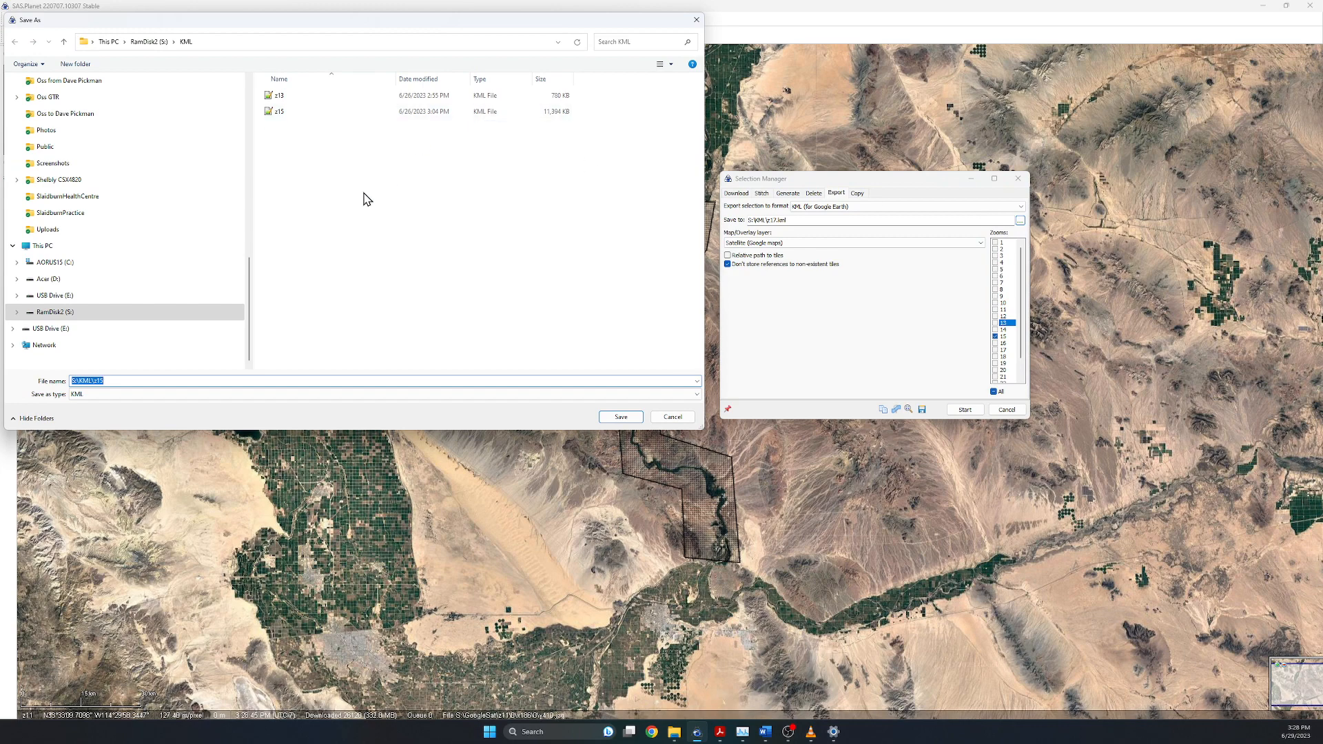
{"action": "left_click", "coordinate": [330, 166]}
{"action": "left_click", "coordinate": [188, 382]}
{"action": "left_click", "coordinate": [188, 382]}
{"action": "key", "text": "BackSpace"}
{"action": "type", "text": "7"}
{"action": "key", "text": "Return"}
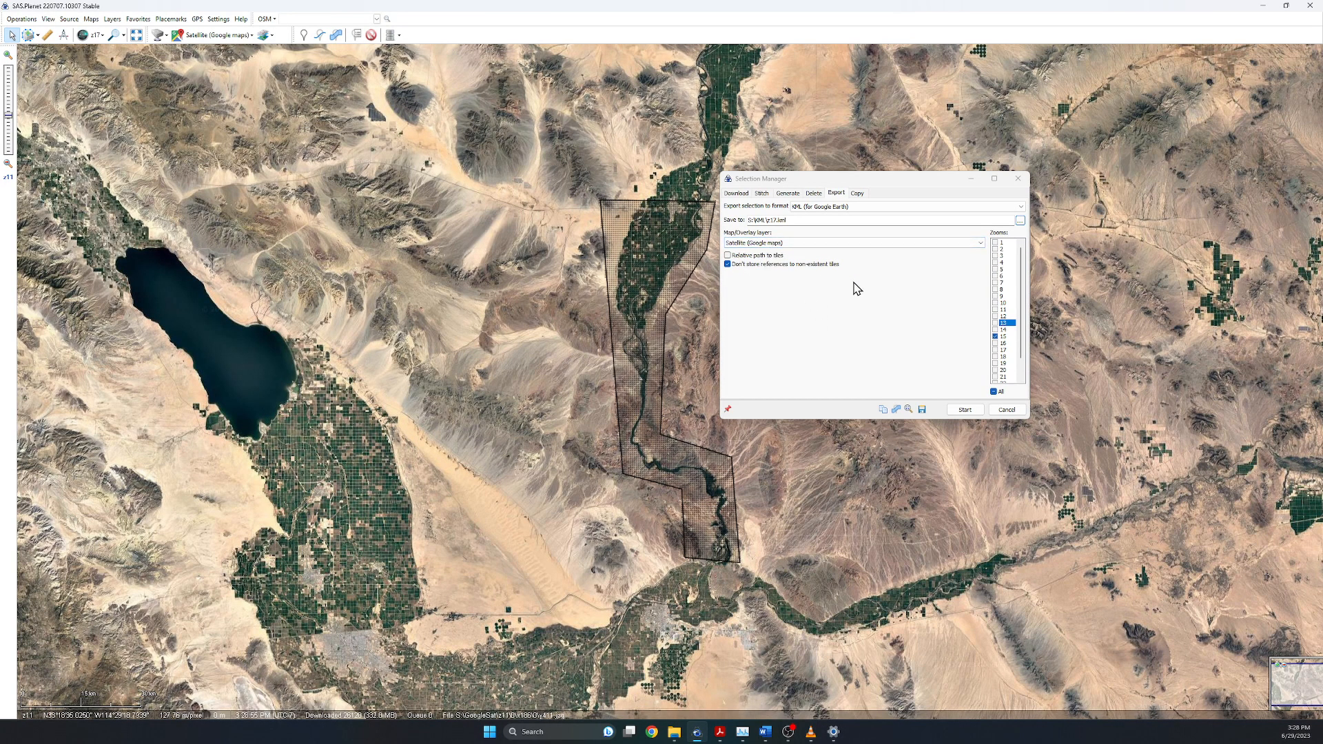
- Limit the KML export to zoom level 17 and run it, still omitting references to non-existent tiles
{"action": "left_click", "coordinate": [996, 350]}
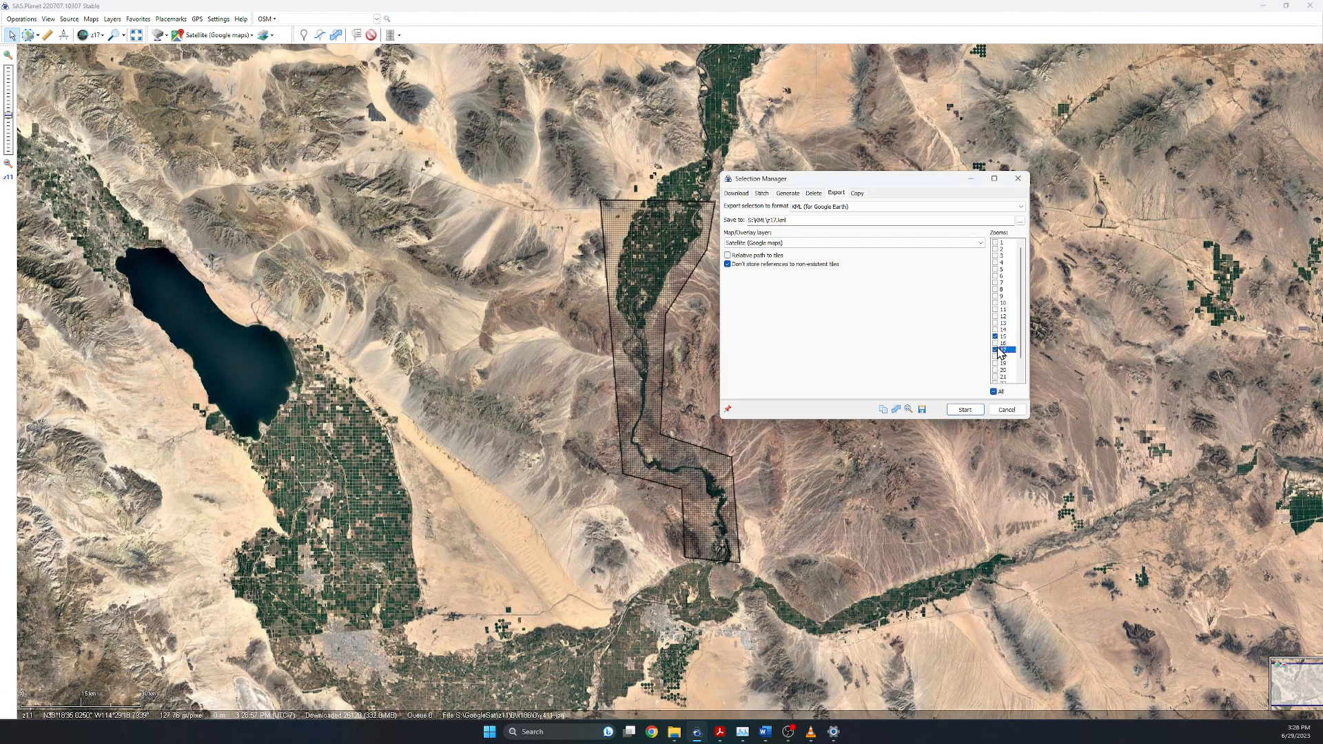
{"action": "left_click", "coordinate": [996, 336]}
{"action": "left_click", "coordinate": [727, 263]}
{"action": "left_click", "coordinate": [727, 264]}
{"action": "left_click", "coordinate": [964, 412]}
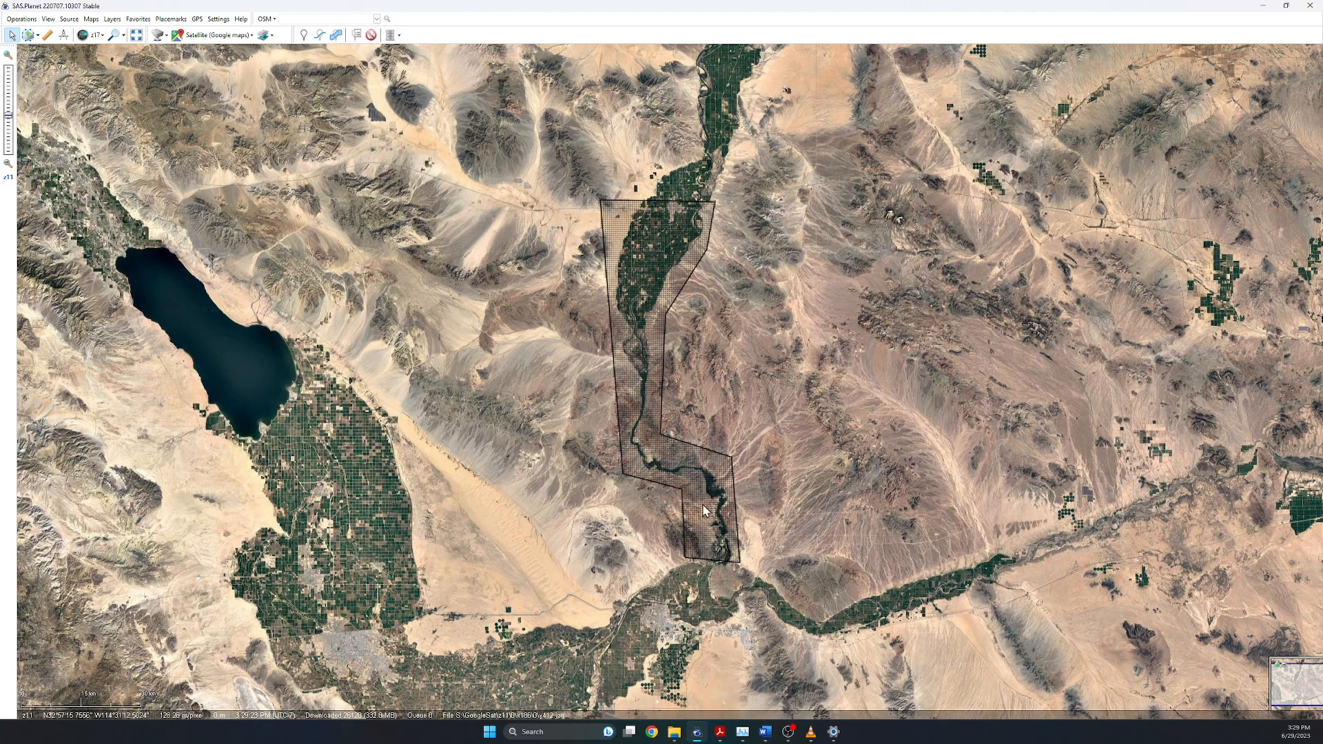
- Minimize the map program, switch to Insight Map Creator and enlarge its window
{"action": "left_click", "coordinate": [1266, 6]}
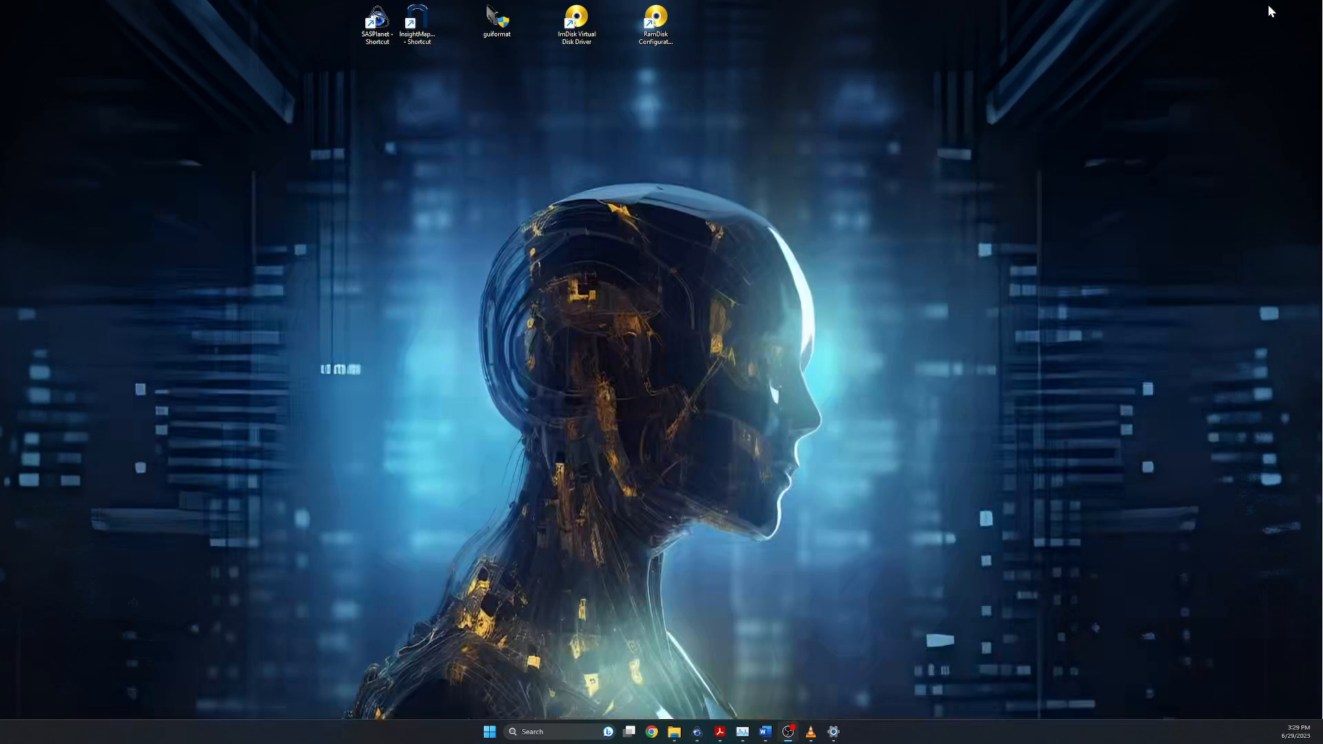
{"action": "double_click", "coordinate": [423, 28]}
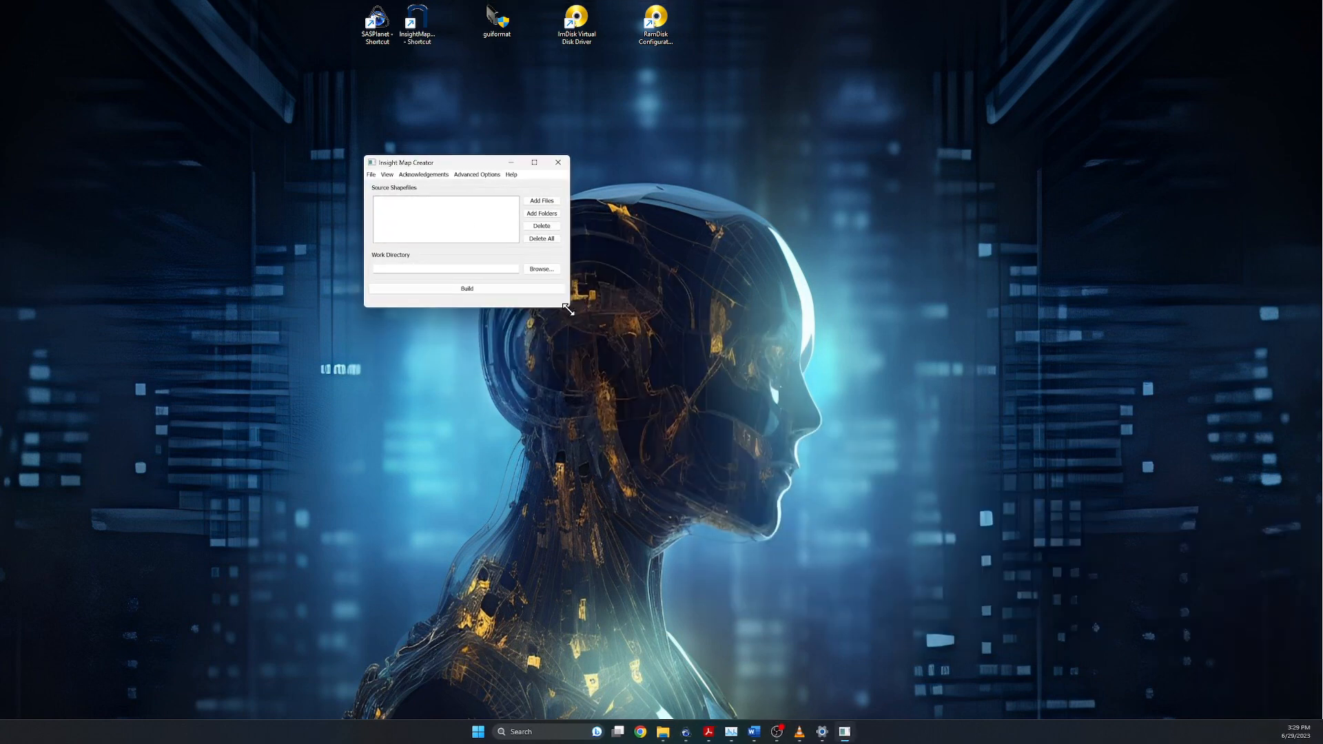
{"action": "left_click_drag", "start_coordinate": [568, 310], "coordinate": [1000, 518]}
- Check the version and build information of Insight Map Creator, closing the information dialog when done
{"action": "left_click", "coordinate": [511, 175]}
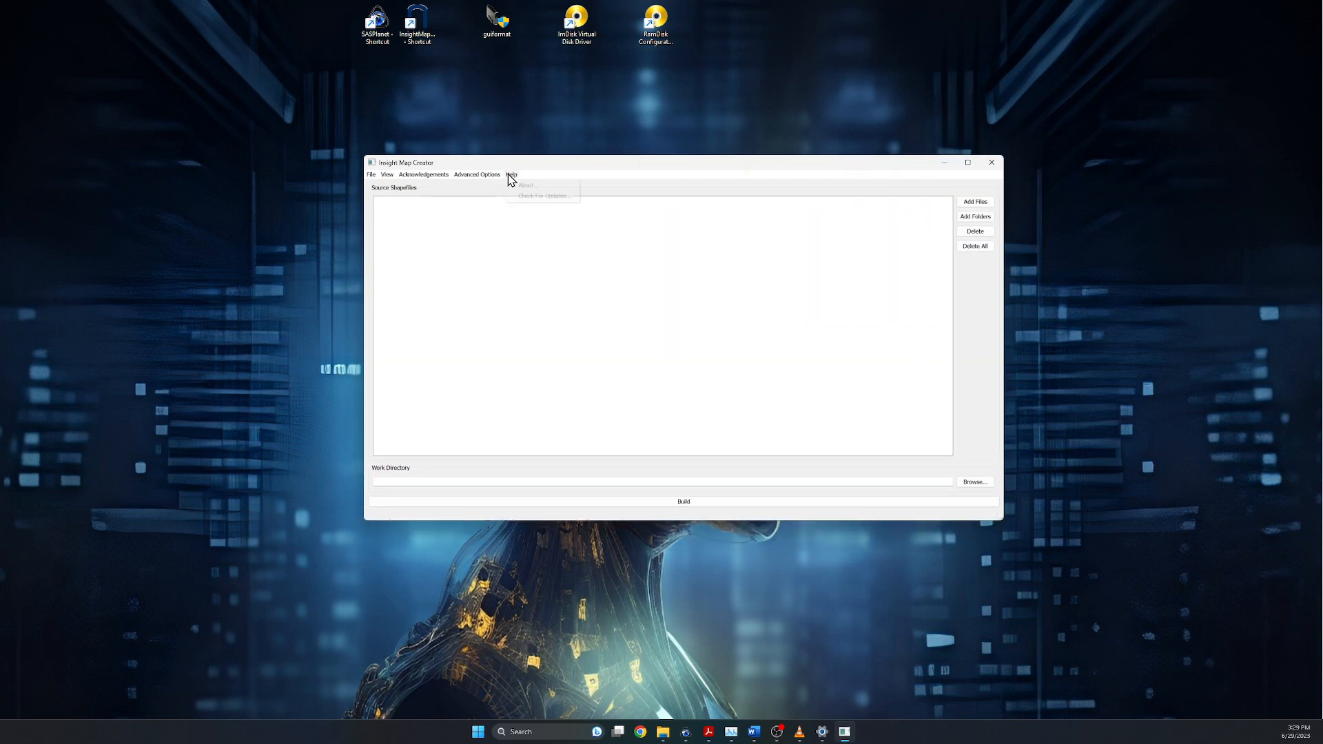
{"action": "left_click", "coordinate": [527, 186]}
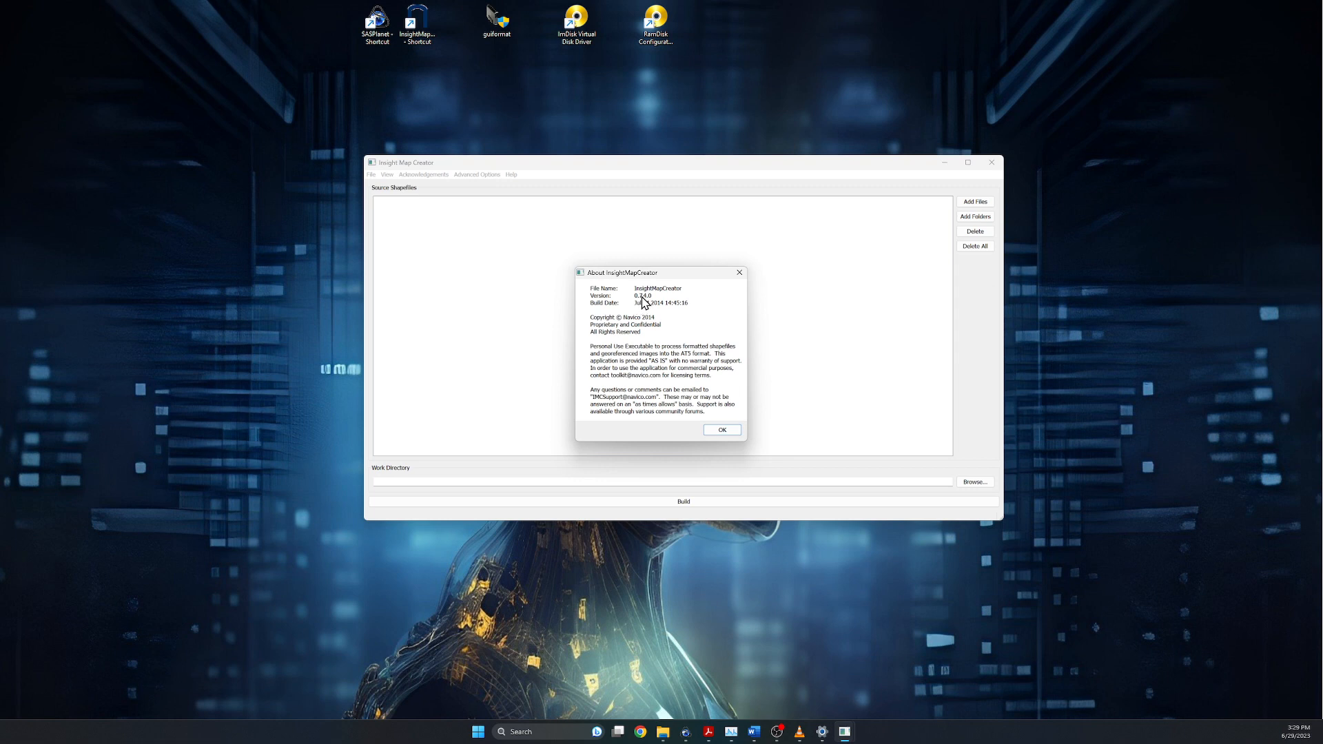
{"action": "left_click", "coordinate": [722, 431]}
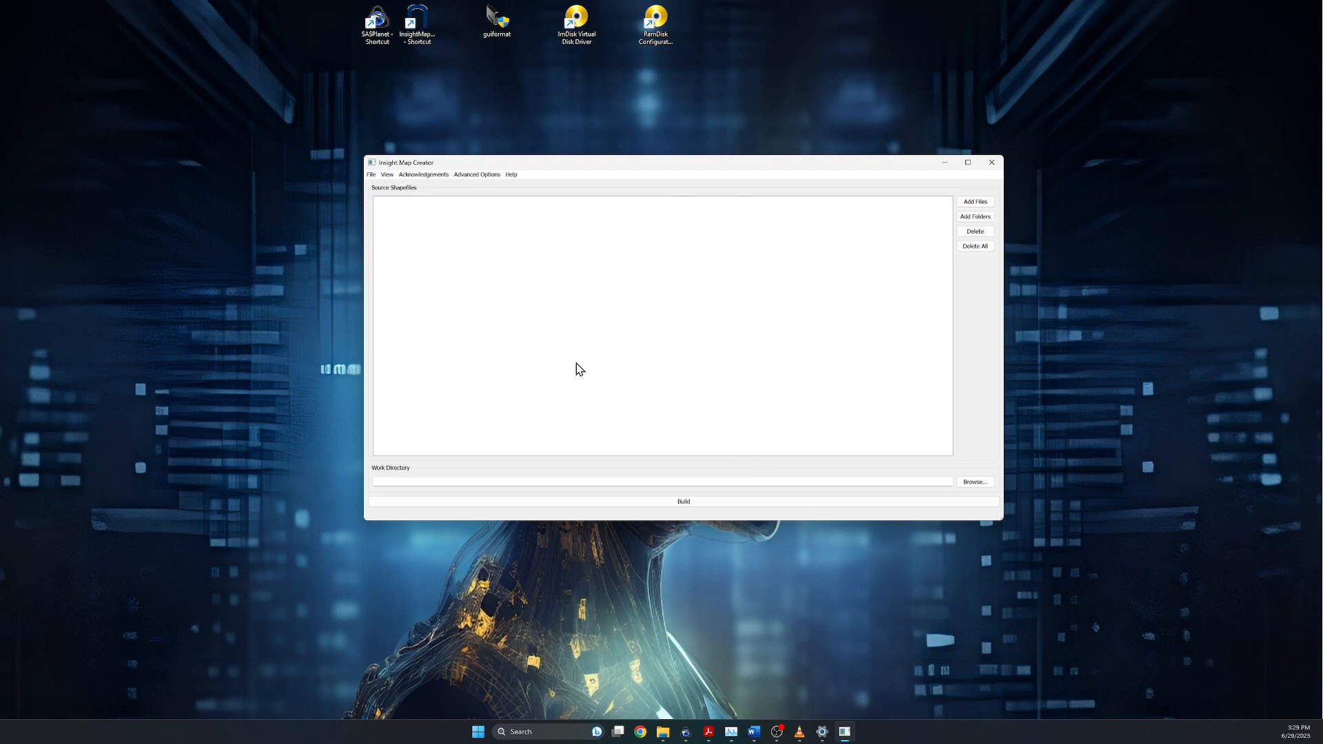
{"action": "left_click", "coordinate": [975, 202]}
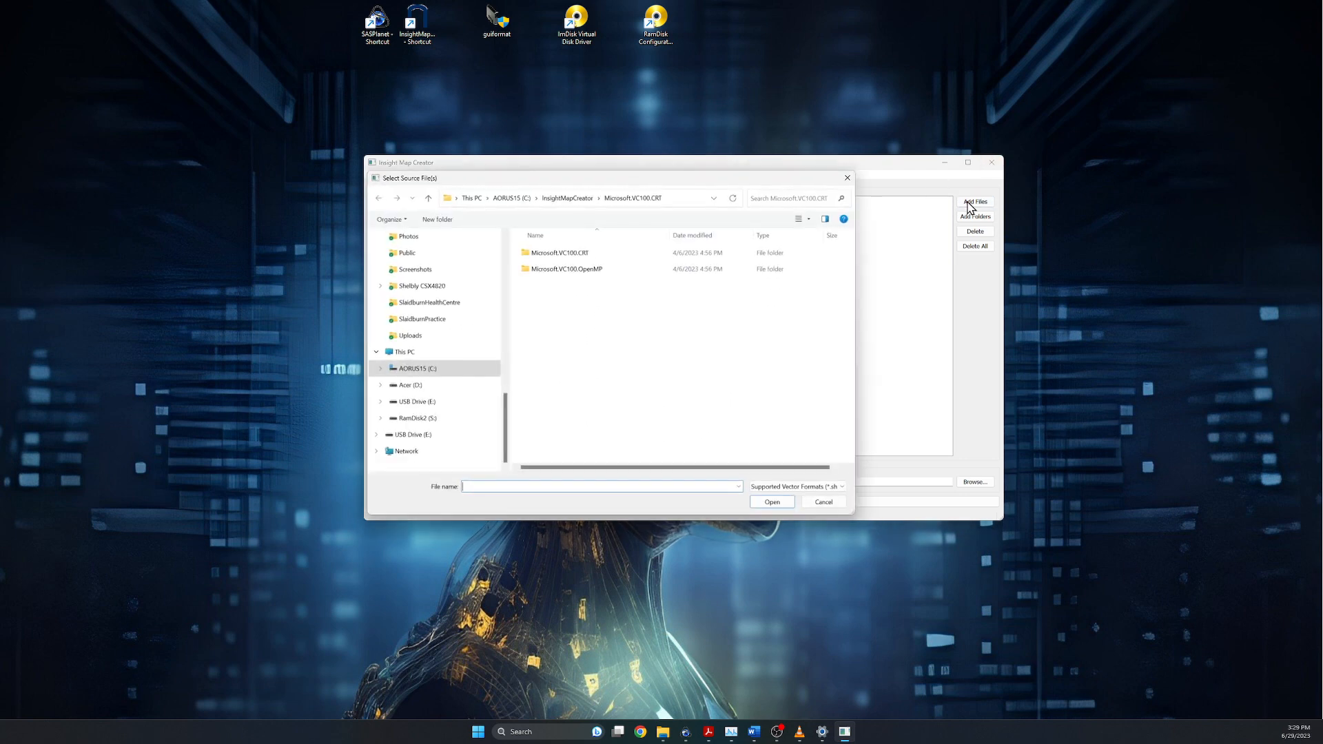
{"action": "left_click", "coordinate": [430, 420]}
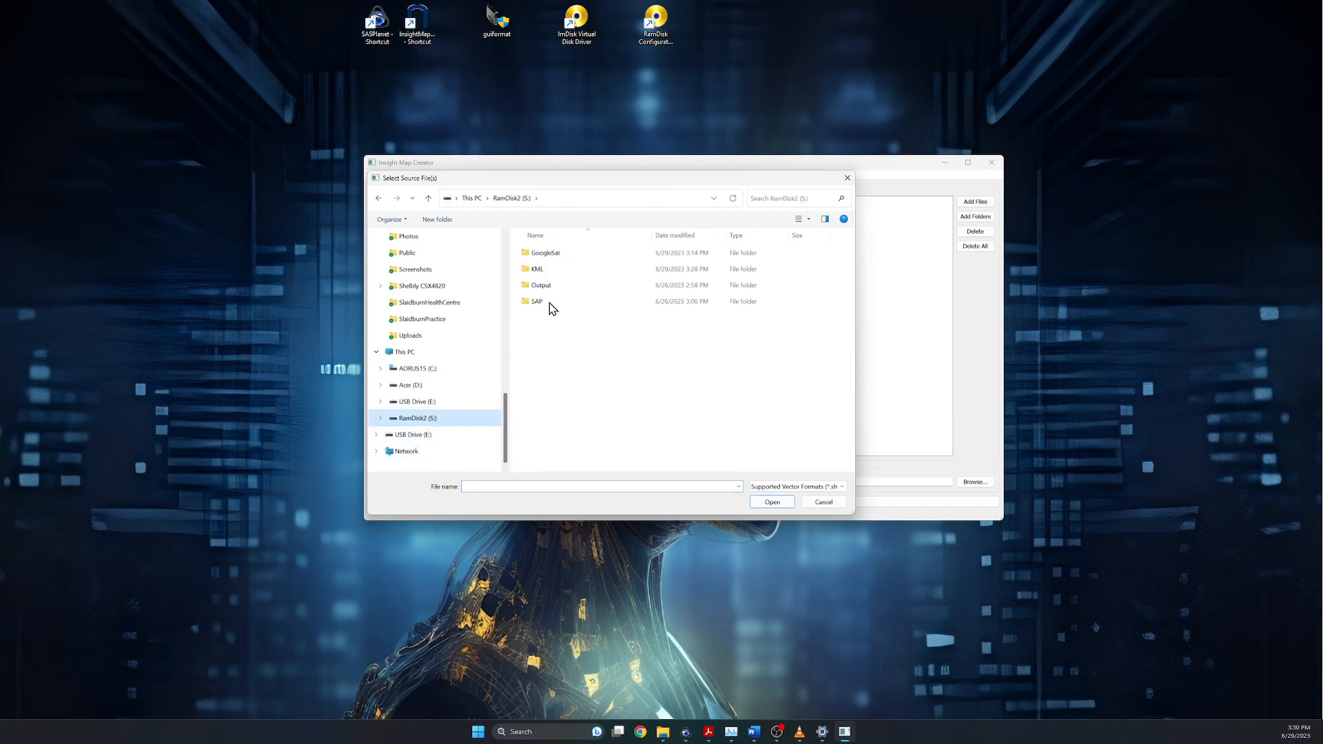
{"action": "double_click", "coordinate": [563, 274]}
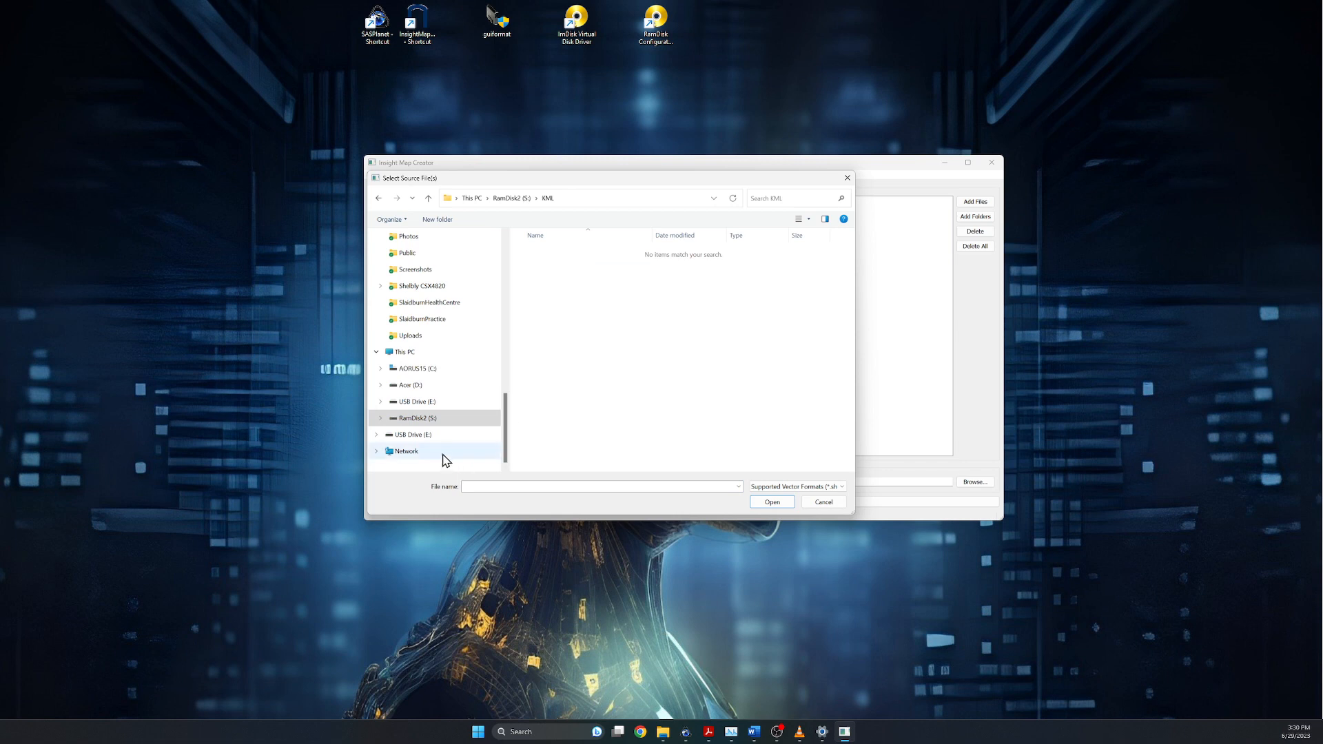
{"action": "left_click", "coordinate": [814, 504]}
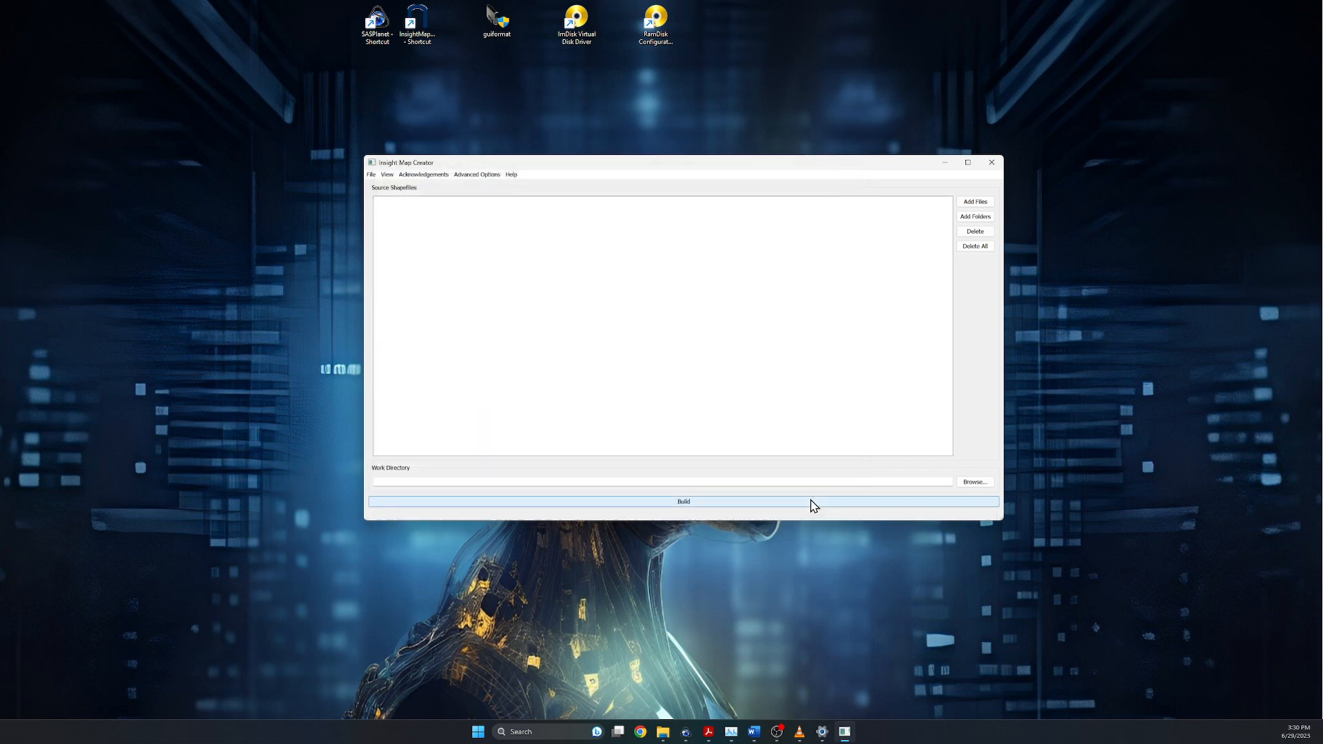
- Switch Insight Map Creator's processing mode to Keyhole Mode
{"action": "left_click", "coordinate": [387, 175]}
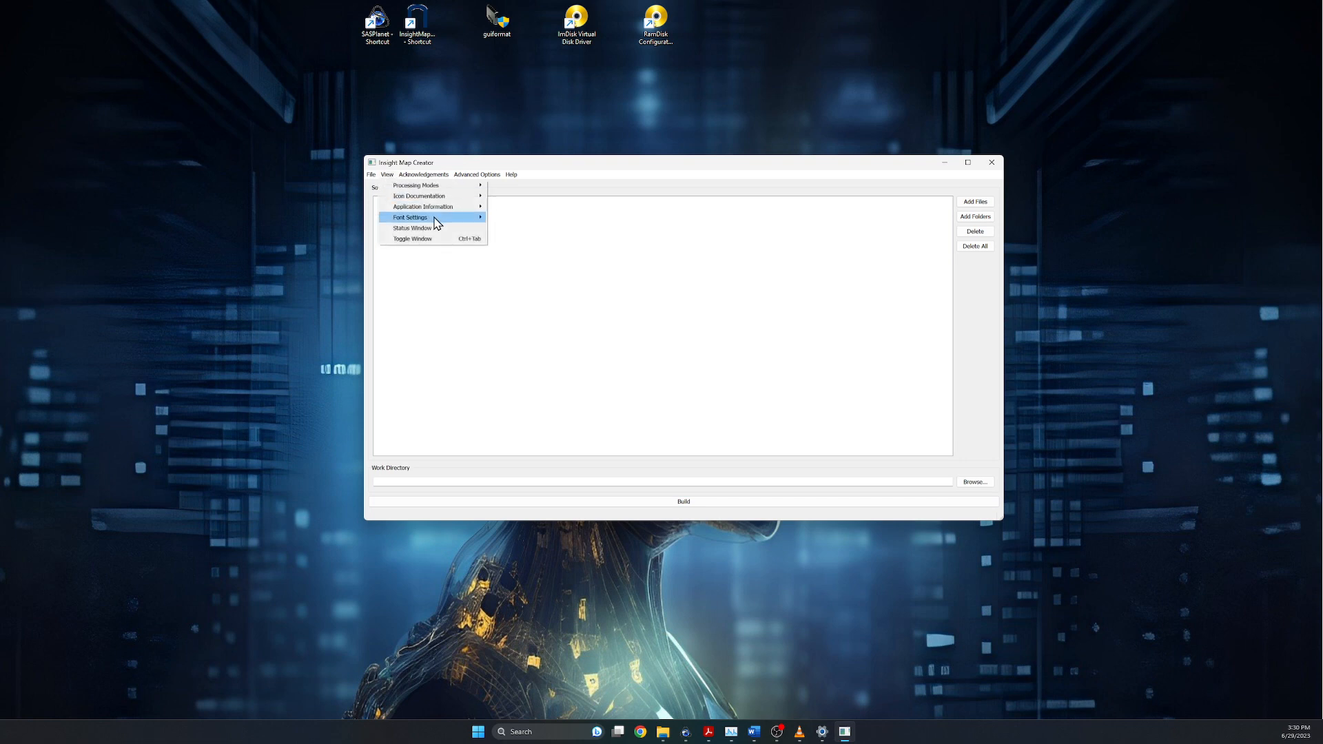
{"action": "mouse_move", "coordinate": [452, 189]}
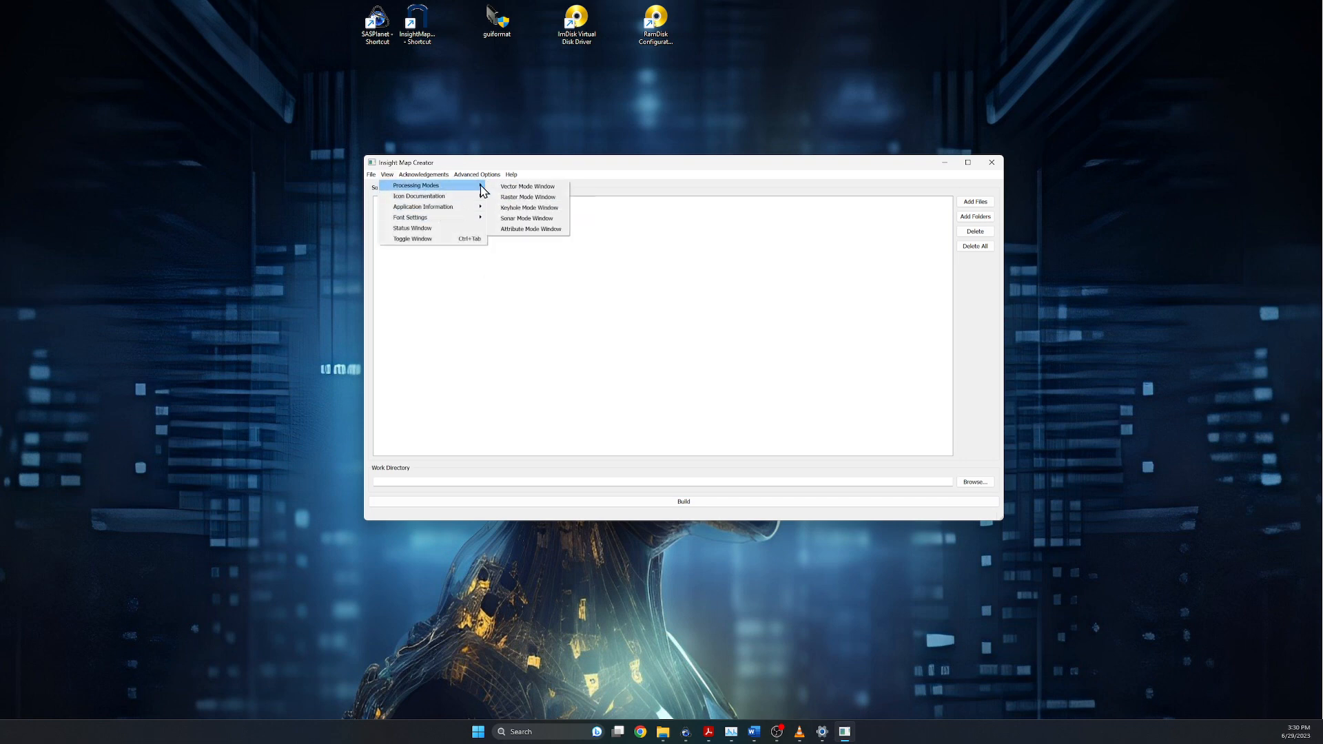
{"action": "mouse_move", "coordinate": [387, 174]}
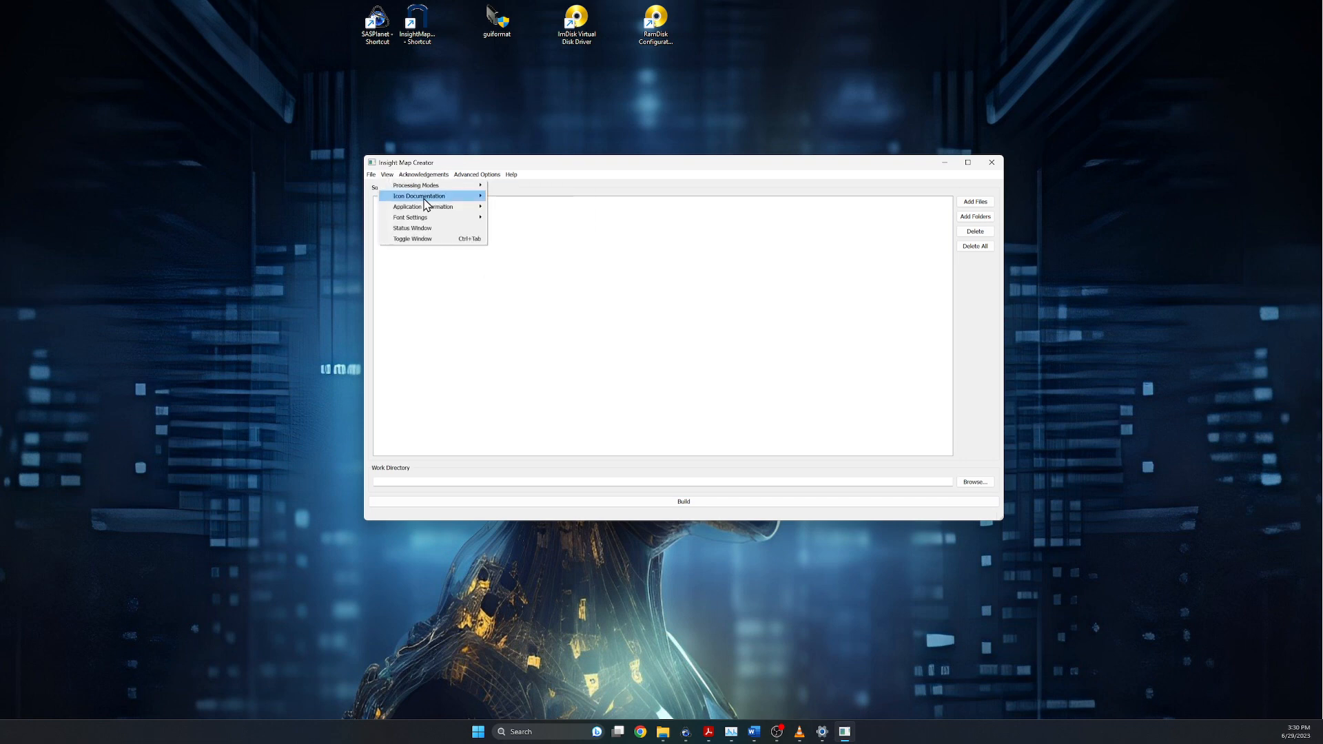
{"action": "left_click", "coordinate": [527, 207]}
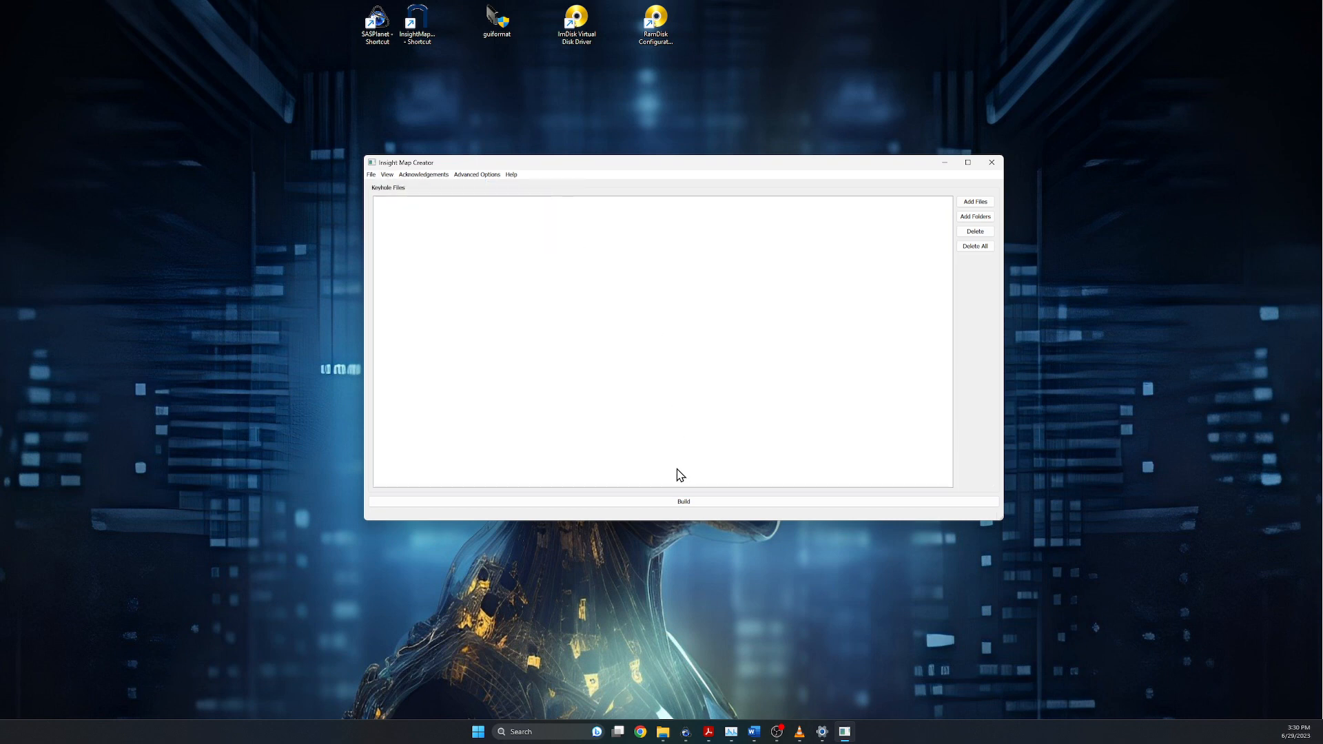
- Add z17.kml from the S:\KML folder as the Keyhole source file and build it
{"action": "left_click", "coordinate": [975, 201]}
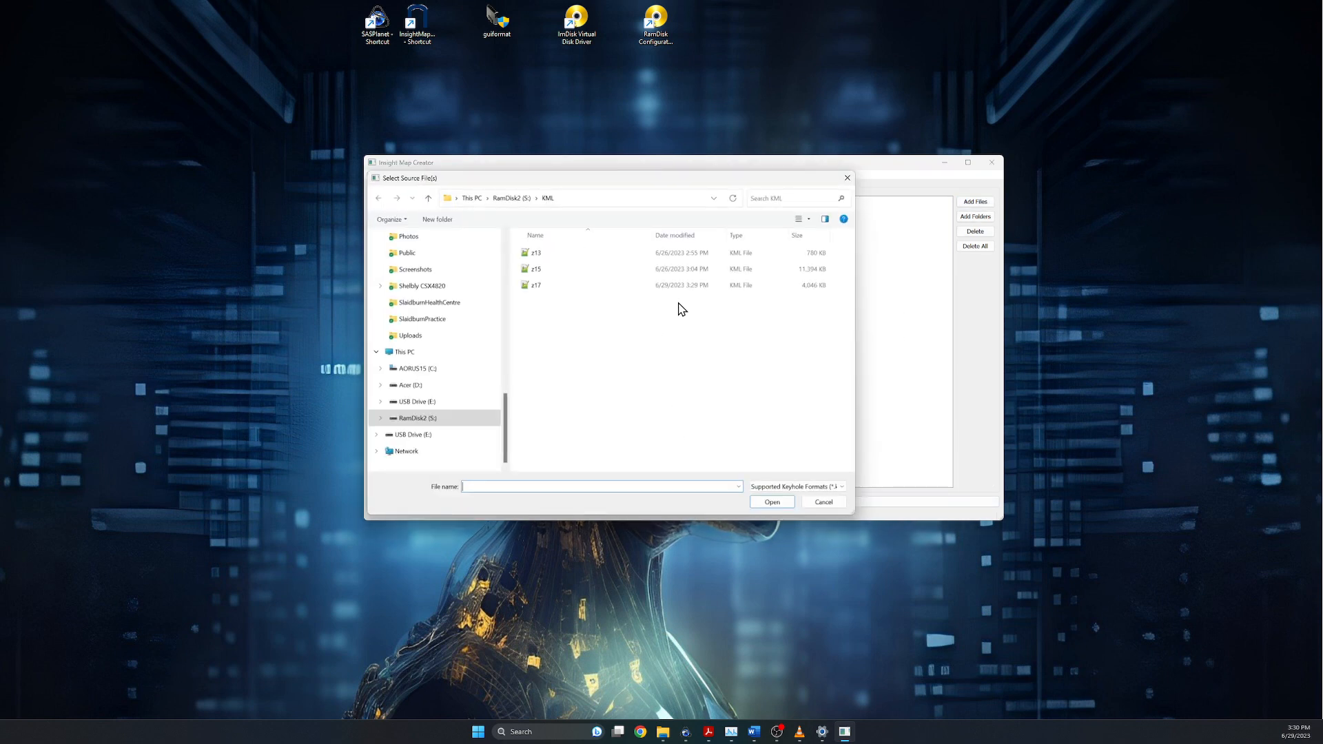
{"action": "left_click", "coordinate": [536, 287]}
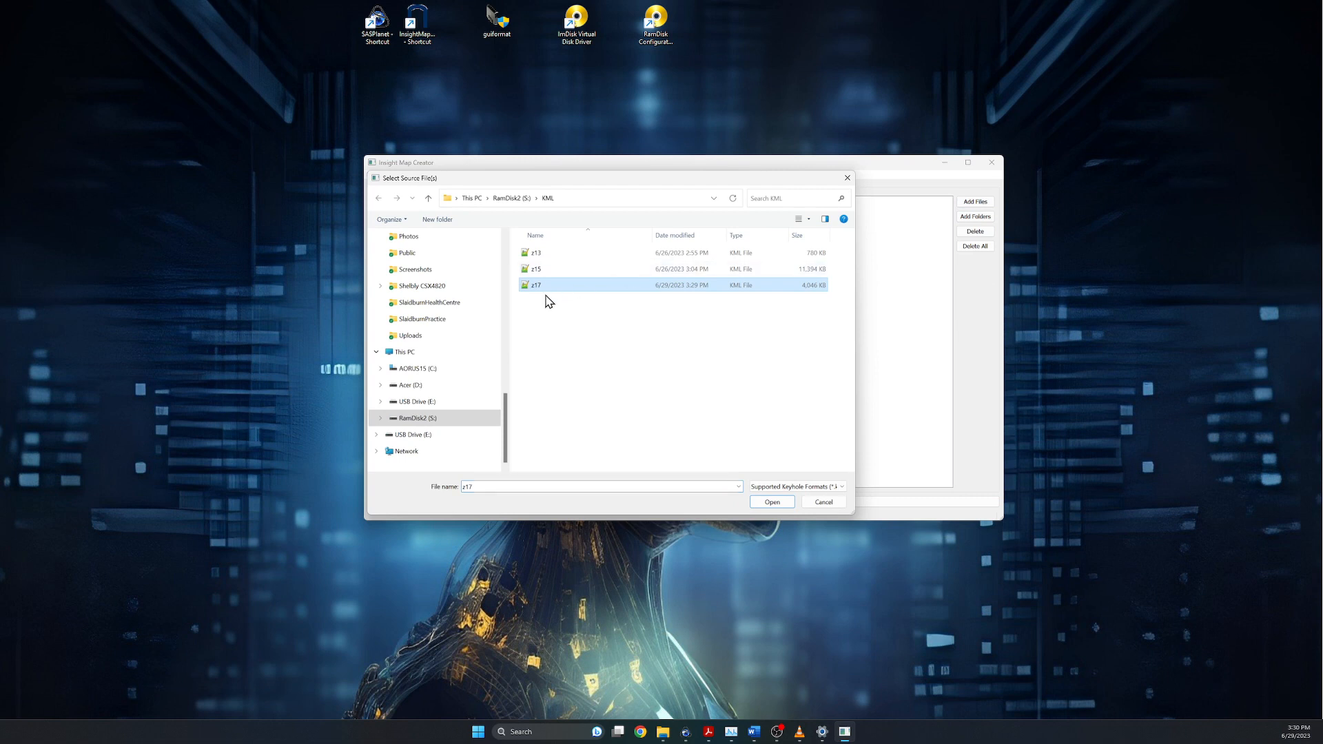
{"action": "left_click", "coordinate": [772, 504]}
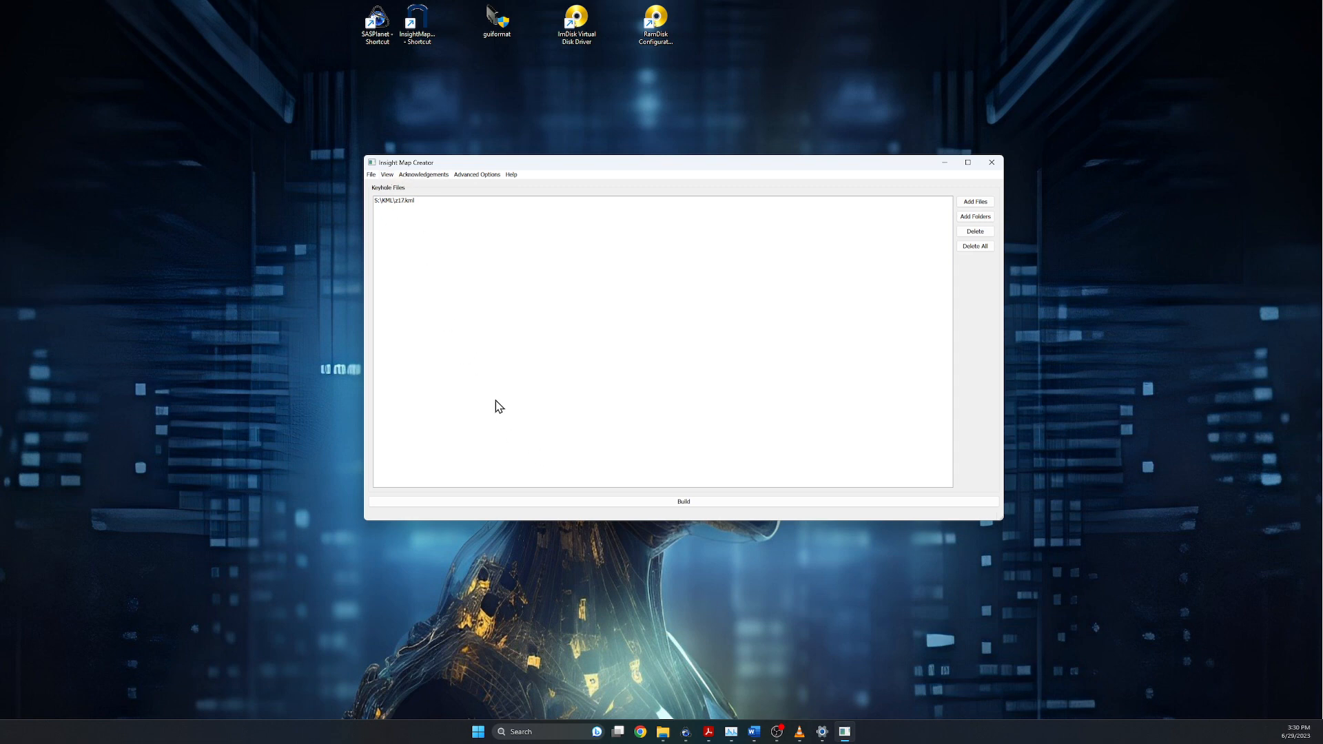
{"action": "left_click", "coordinate": [681, 502]}
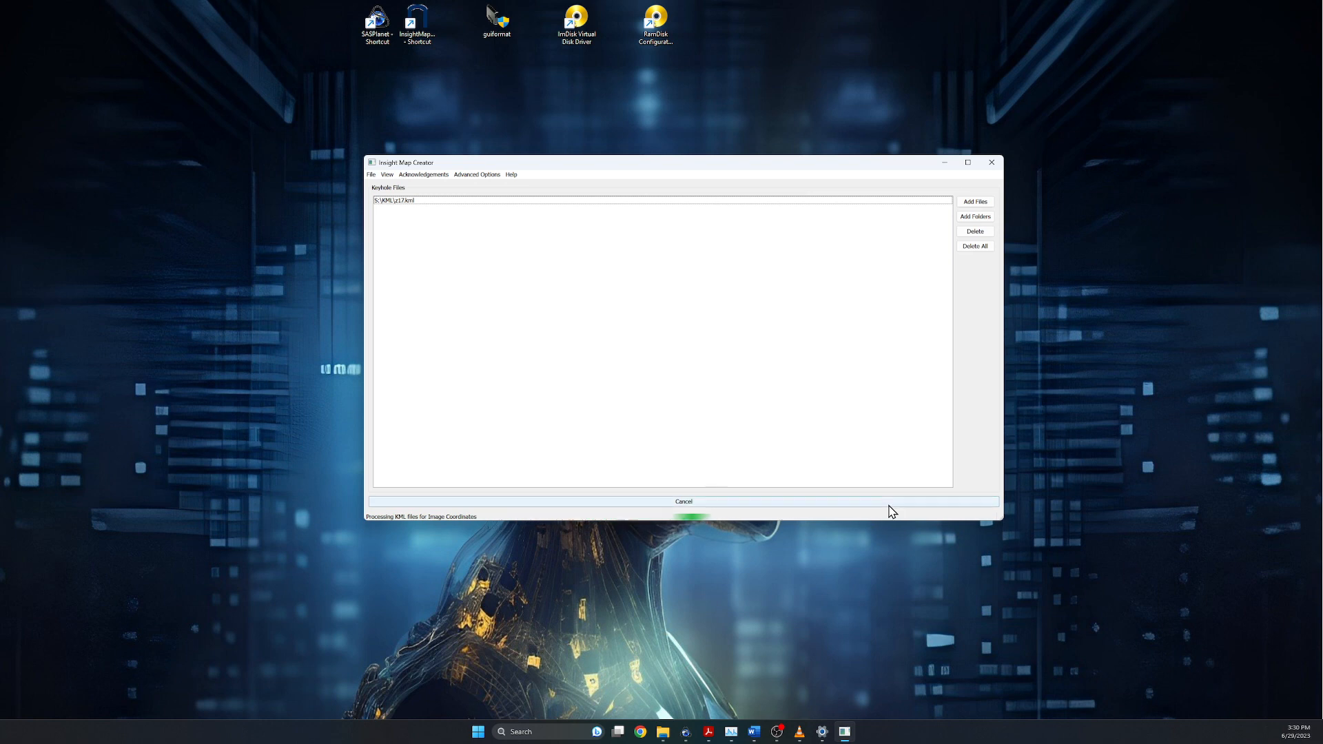
- Switch Insight Map Creator's processing mode to Raster Mode
{"action": "left_click", "coordinate": [388, 174]}
{"action": "mouse_move", "coordinate": [446, 175]}
{"action": "mouse_move", "coordinate": [386, 178]}
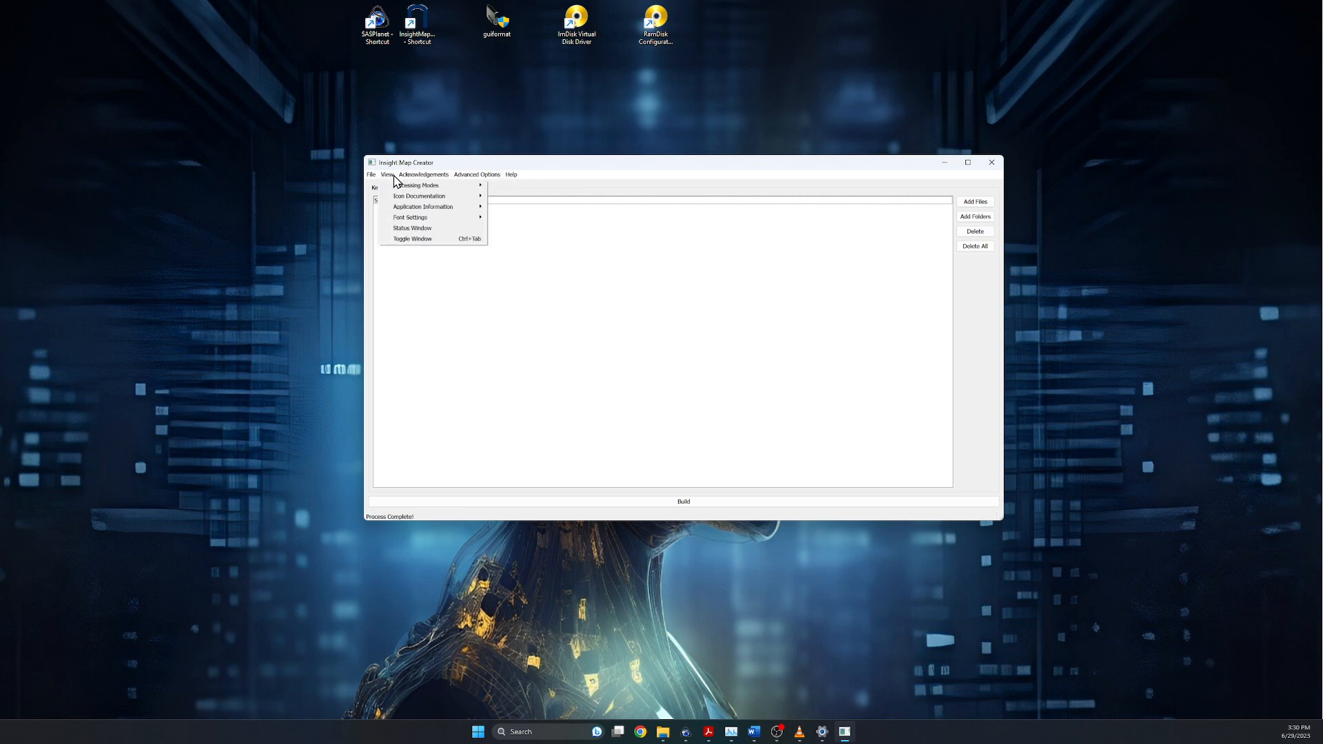
{"action": "mouse_move", "coordinate": [484, 185]}
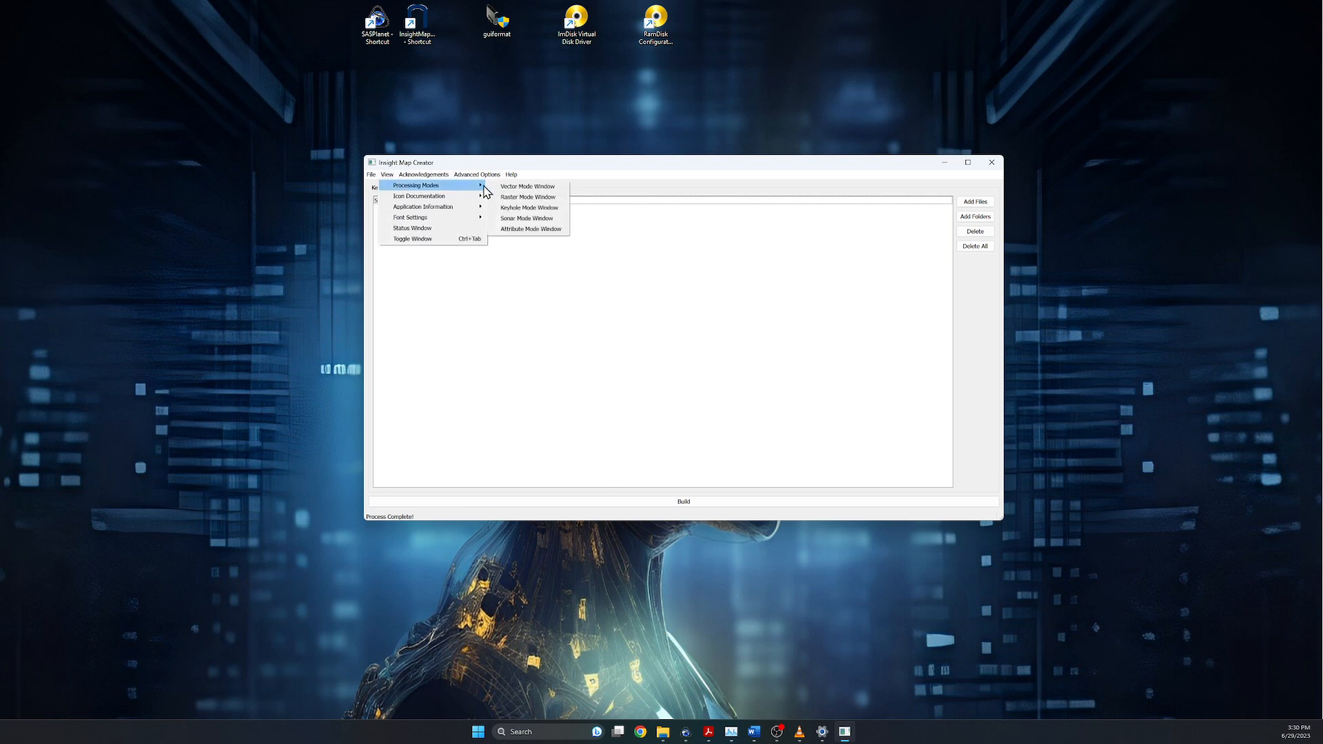
{"action": "left_click", "coordinate": [539, 197]}
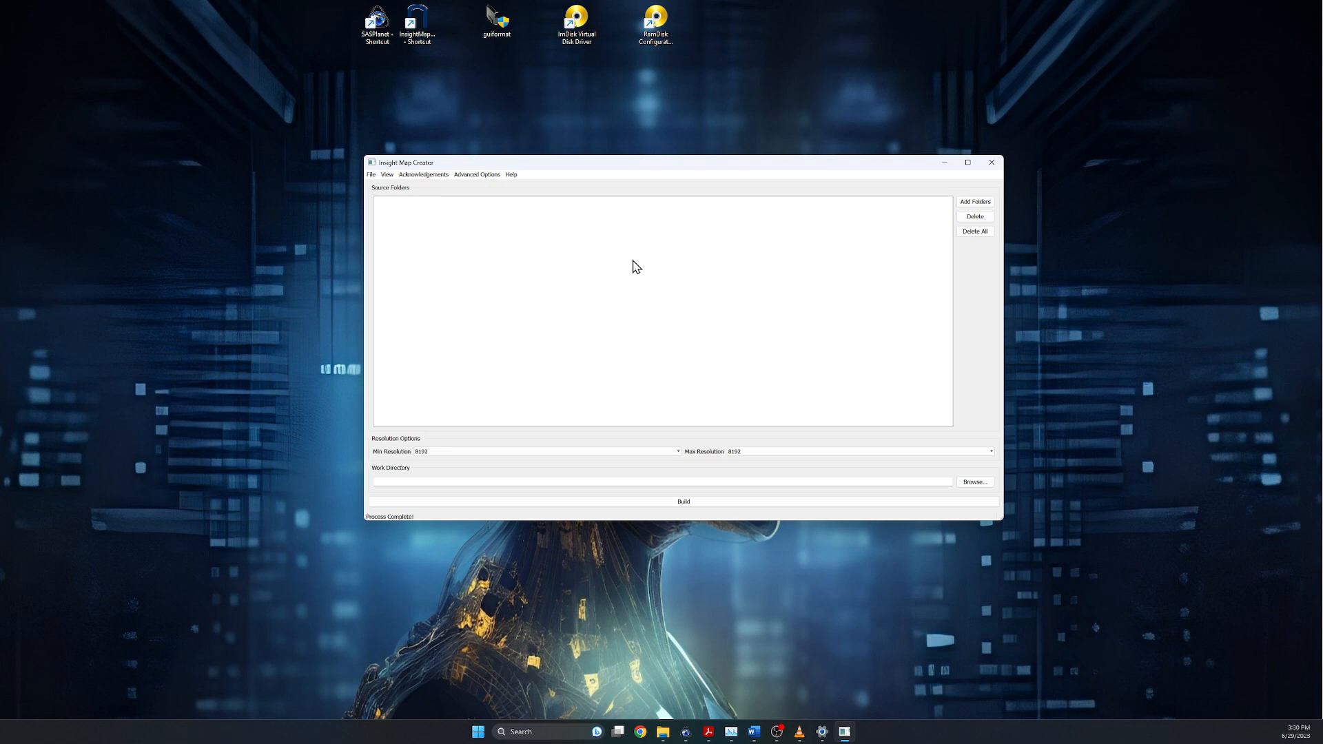
- Set the atlas description to "M=Colorado River" in the atlas options and close its dialog
{"action": "left_click", "coordinate": [482, 176]}
{"action": "mouse_move", "coordinate": [504, 193]}
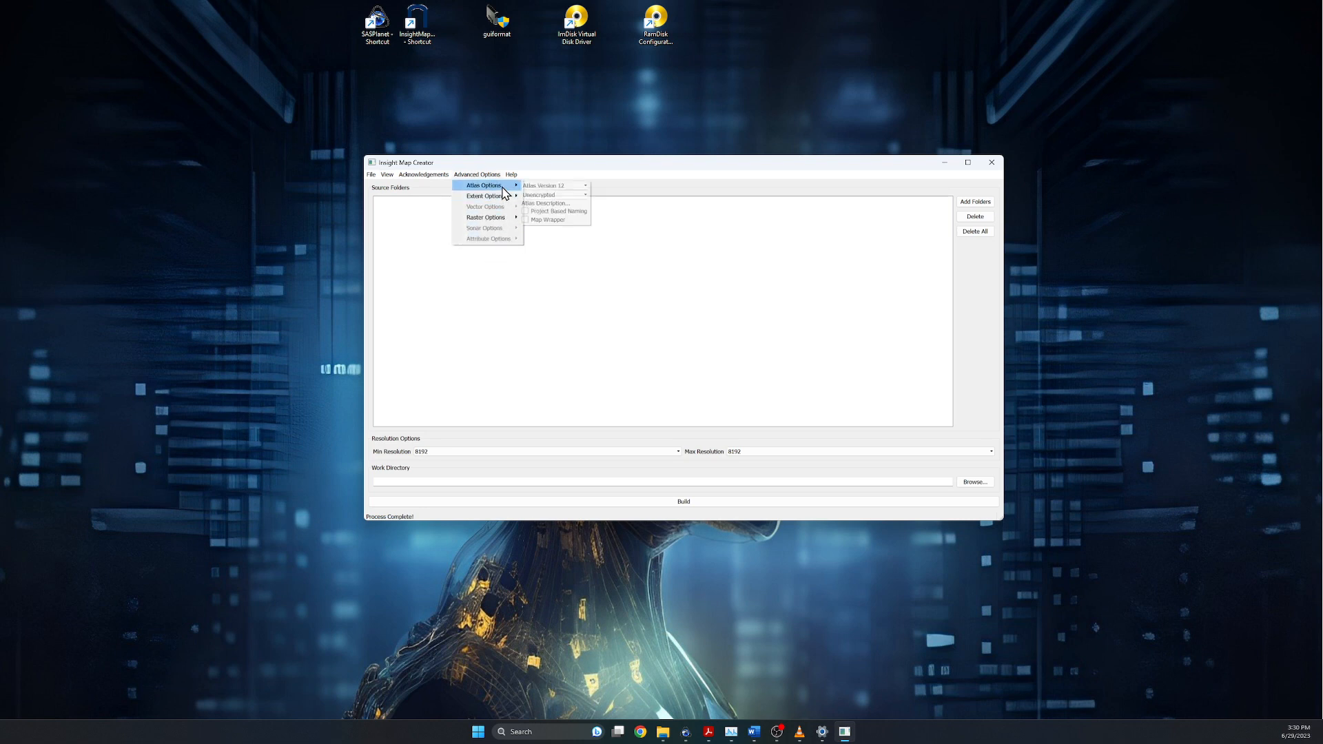
{"action": "left_click", "coordinate": [562, 204]}
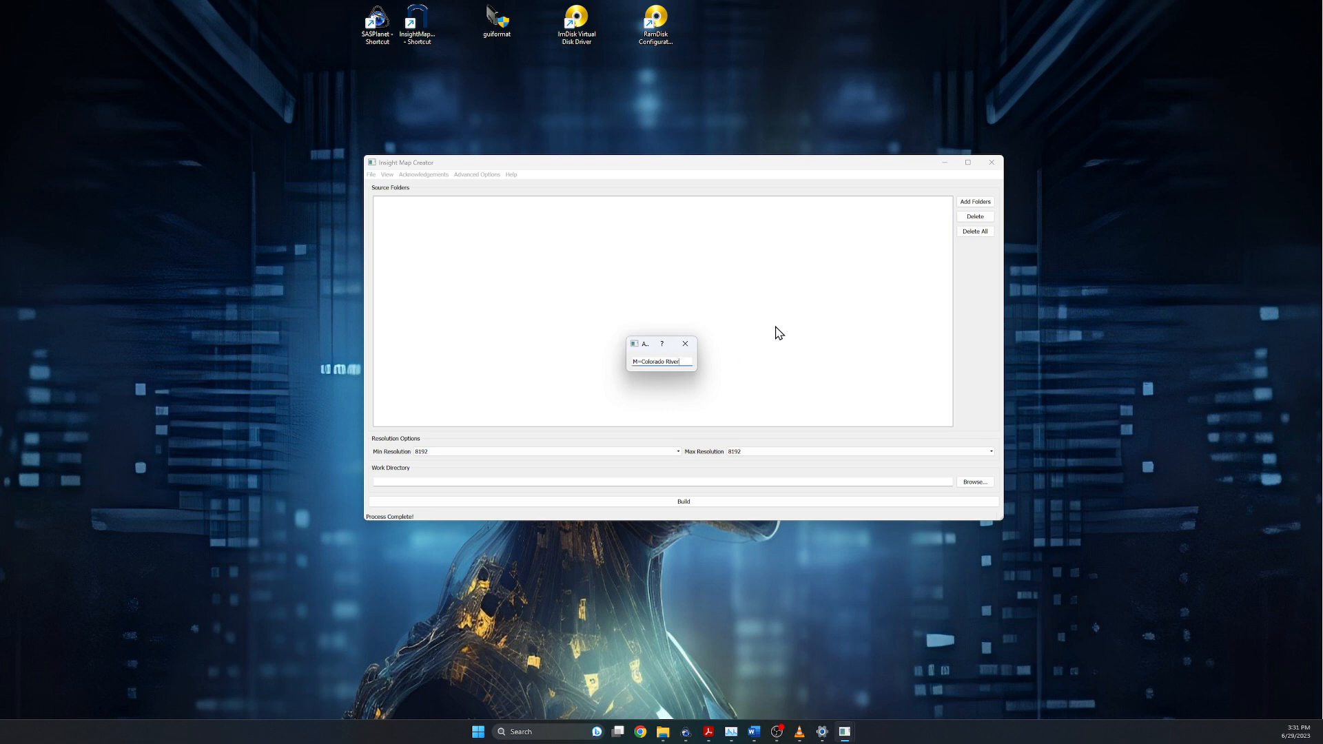
{"action": "left_click", "coordinate": [678, 352]}
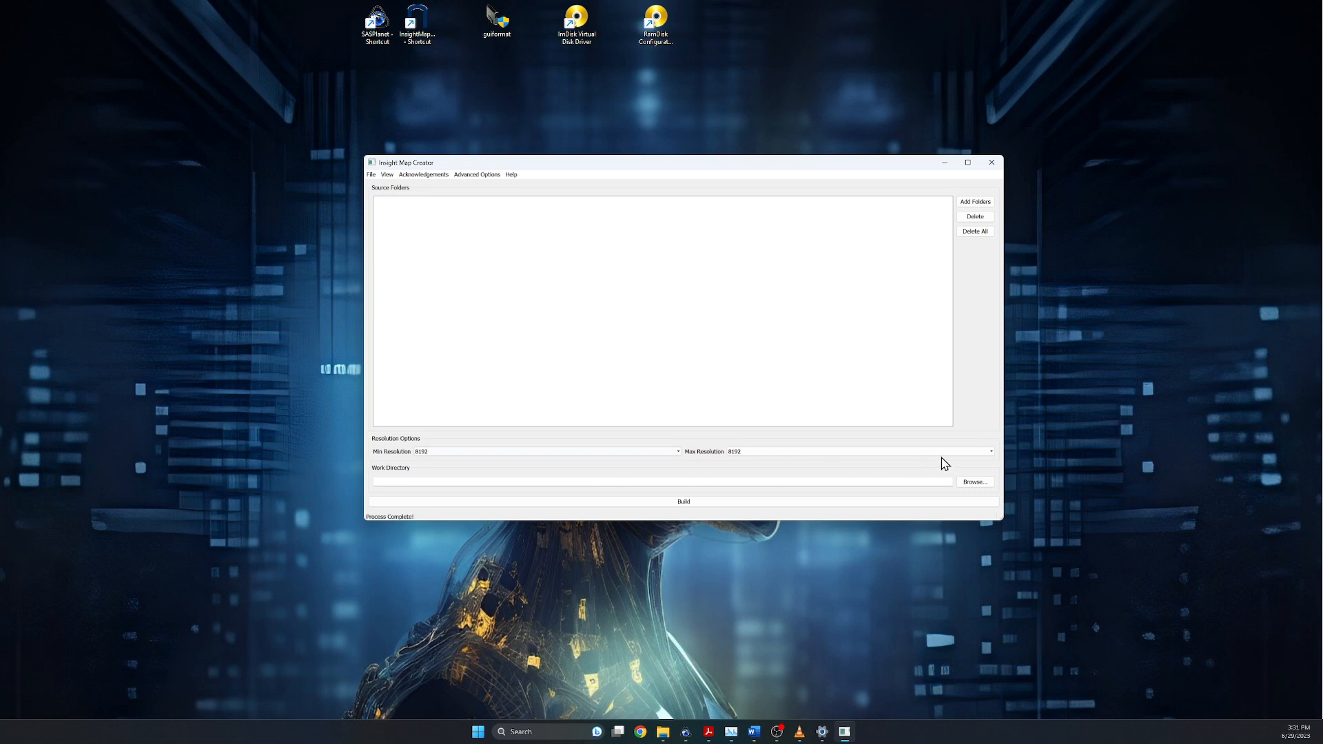
- Create a folder named z17 in S:\Output and choose it as the work directory
{"action": "left_click", "coordinate": [971, 483]}
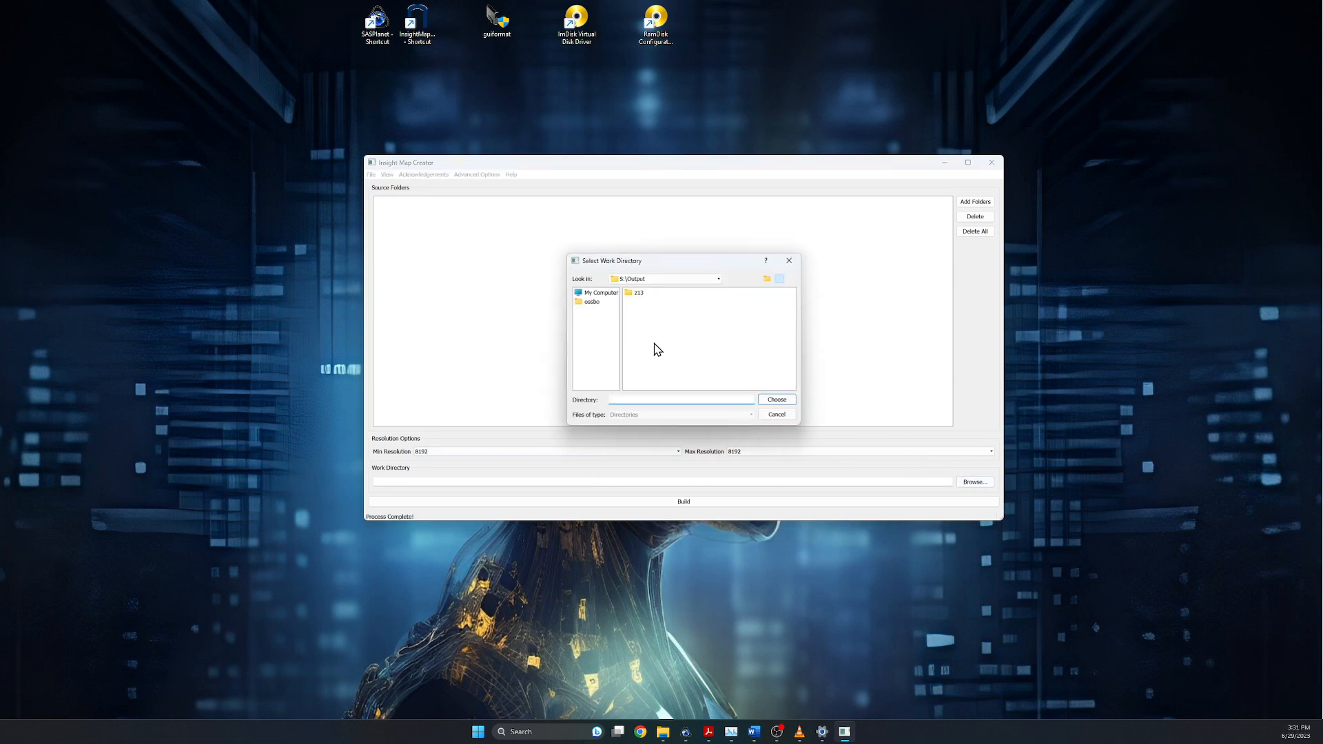
{"action": "right_click", "coordinate": [646, 324]}
{"action": "left_click", "coordinate": [668, 338]}
{"action": "type", "text": "z17"}
{"action": "key", "text": "Return"}
{"action": "left_click", "coordinate": [777, 401]}
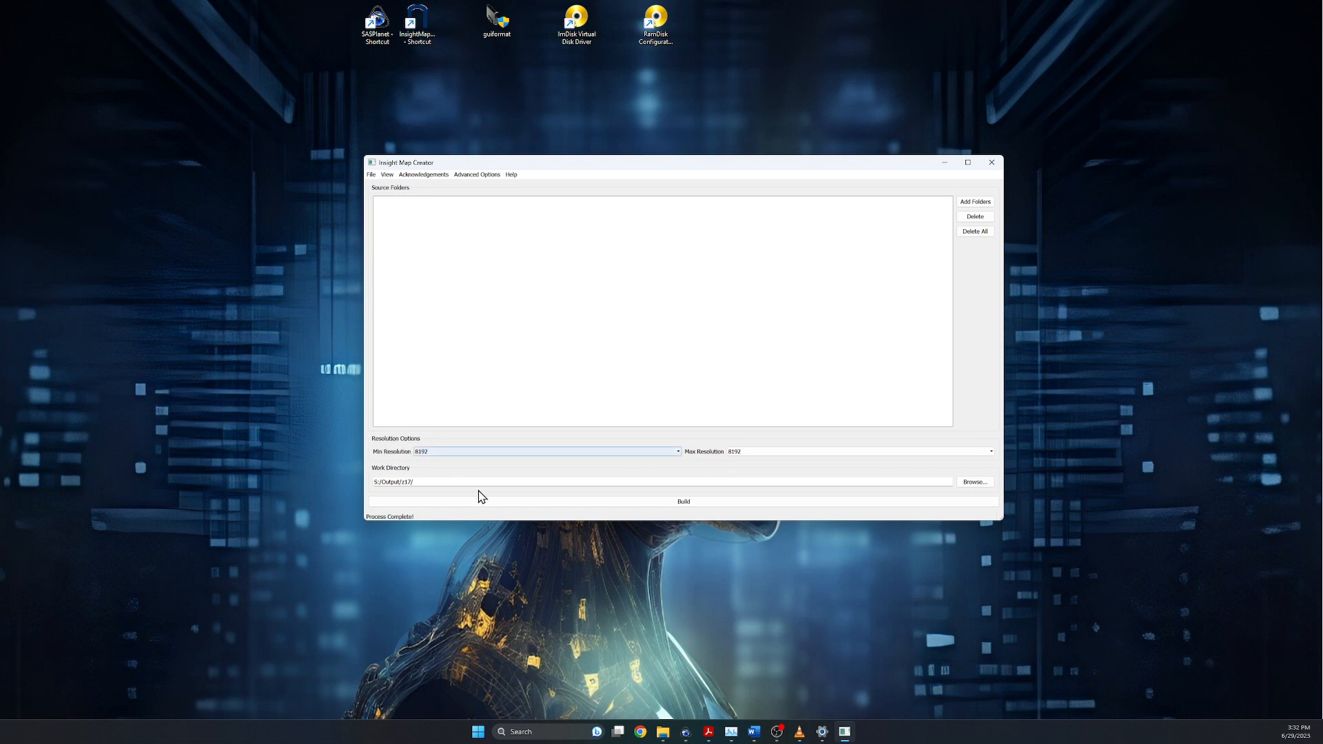
- Switch to RasterZoomLevels.pdf and check which Insight Map Creator version the Raster Resolution Chart applies to
{"action": "mouse_move", "coordinate": [708, 732]}
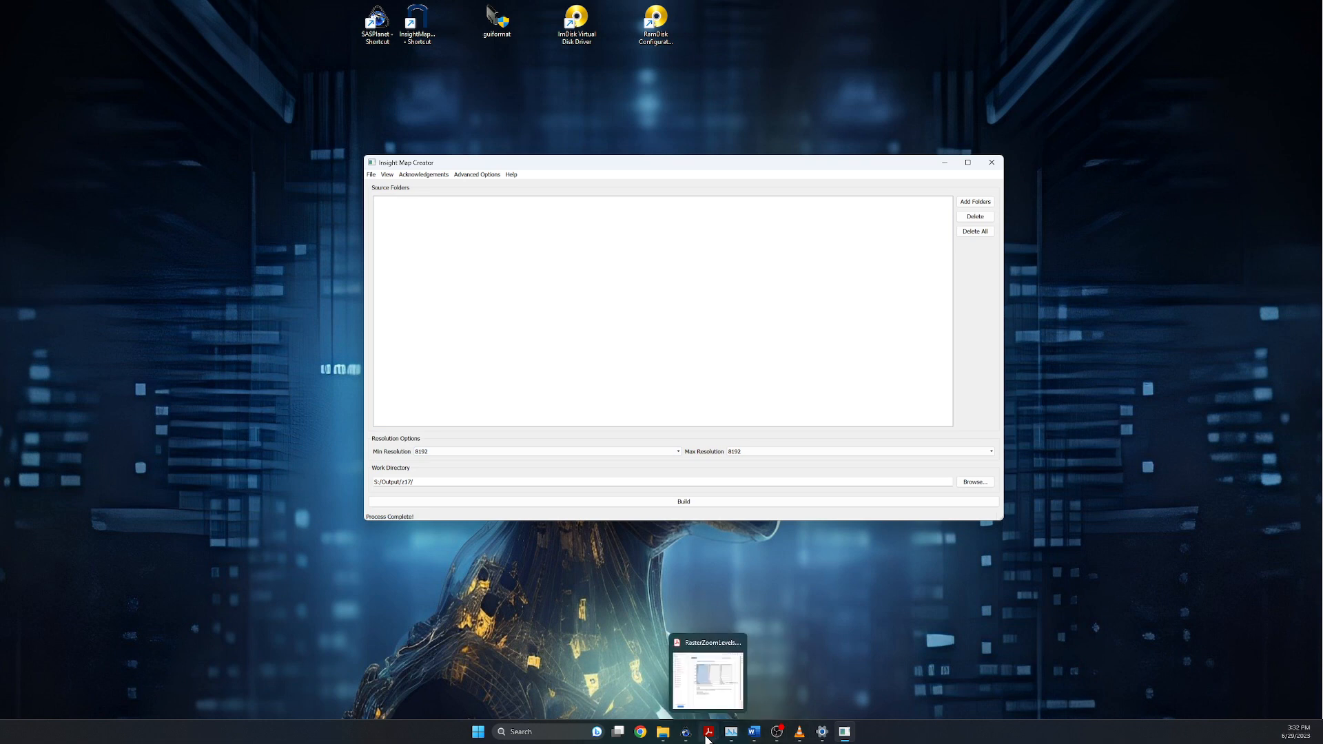
{"action": "left_click", "coordinate": [714, 672]}
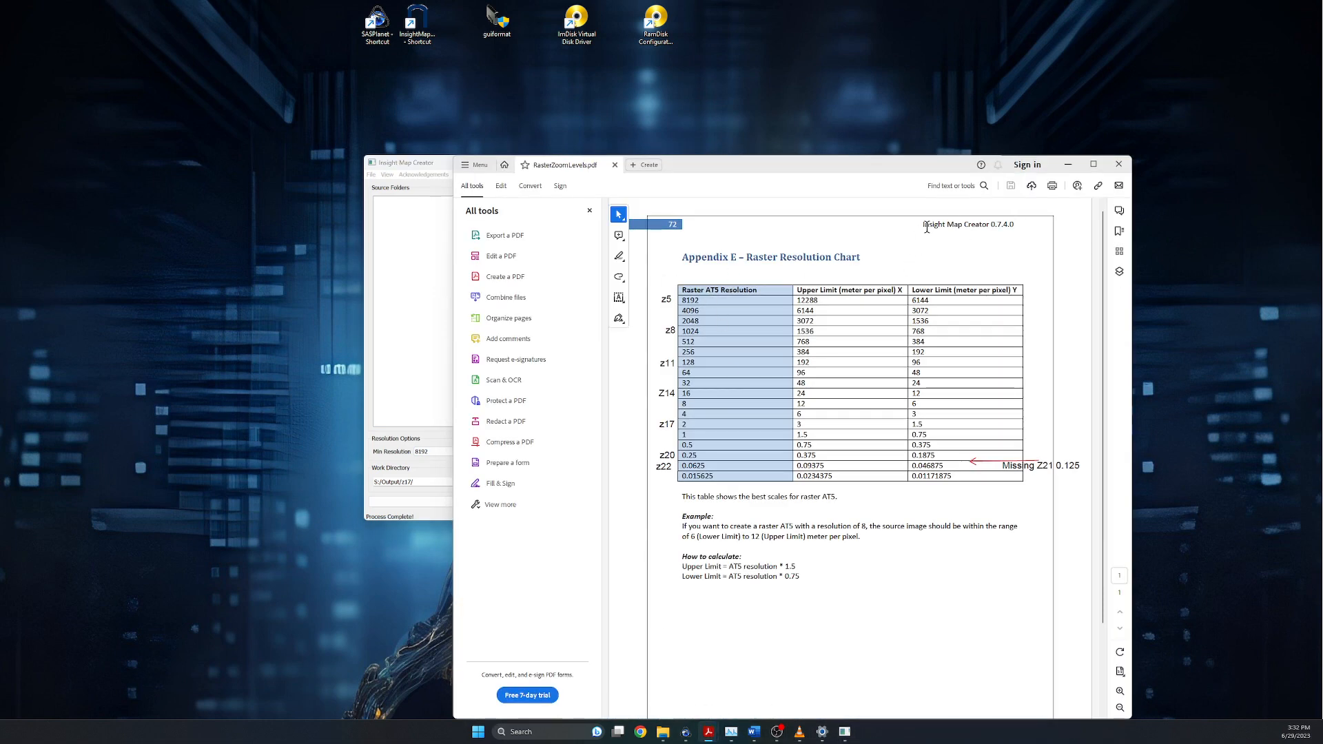
{"action": "left_click_drag", "start_coordinate": [927, 228], "coordinate": [1018, 227]}
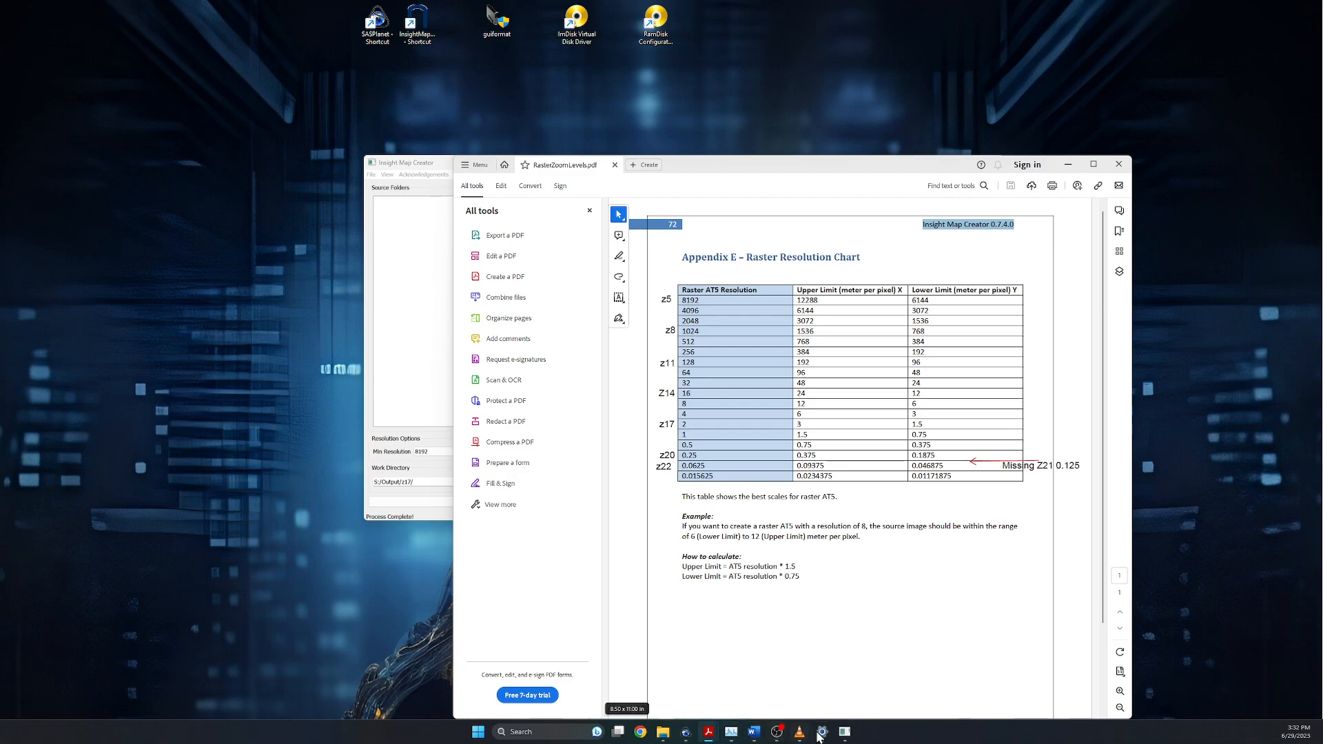
- Switch to SAS.Planet and examine the metre-per-pixel scale of the z17 satellite imagery, minimizing the window when done
{"action": "left_click", "coordinate": [687, 736]}
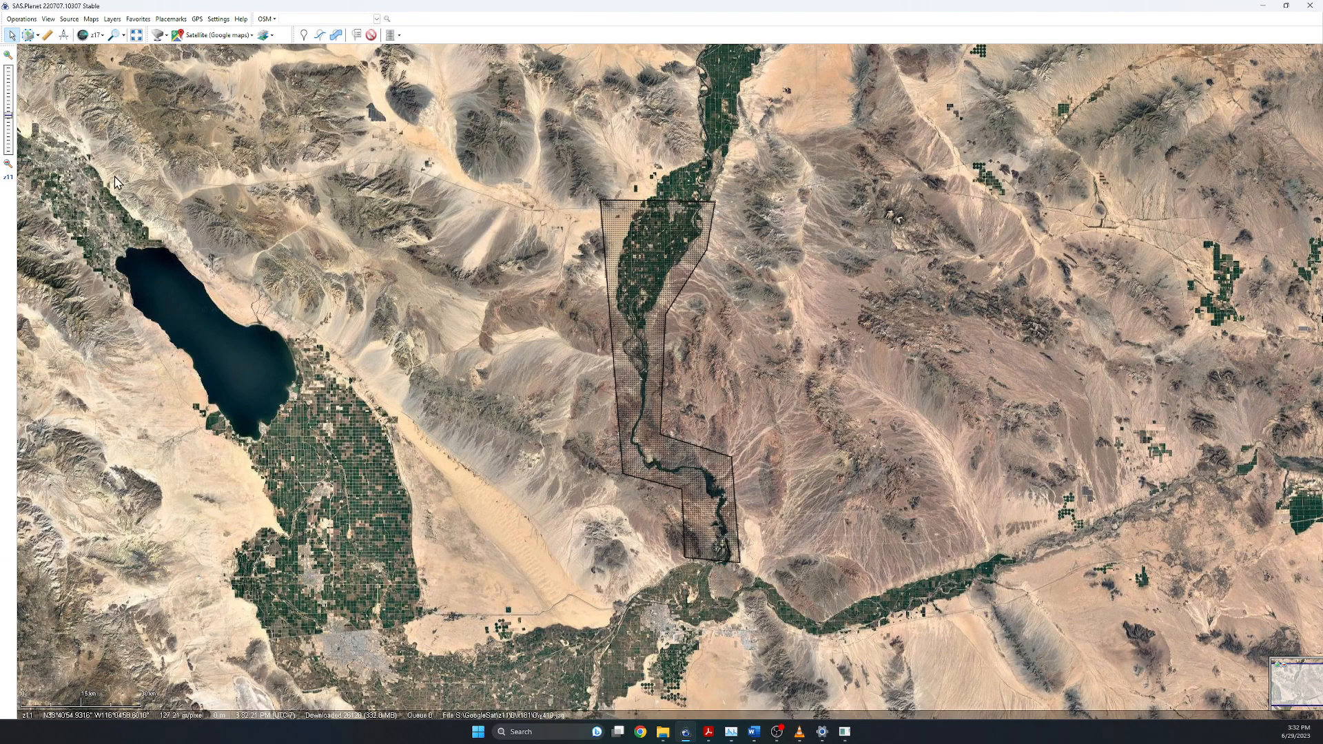
{"action": "scroll", "coordinate": [159, 239], "scroll_direction": "up", "scroll_amount": 3}
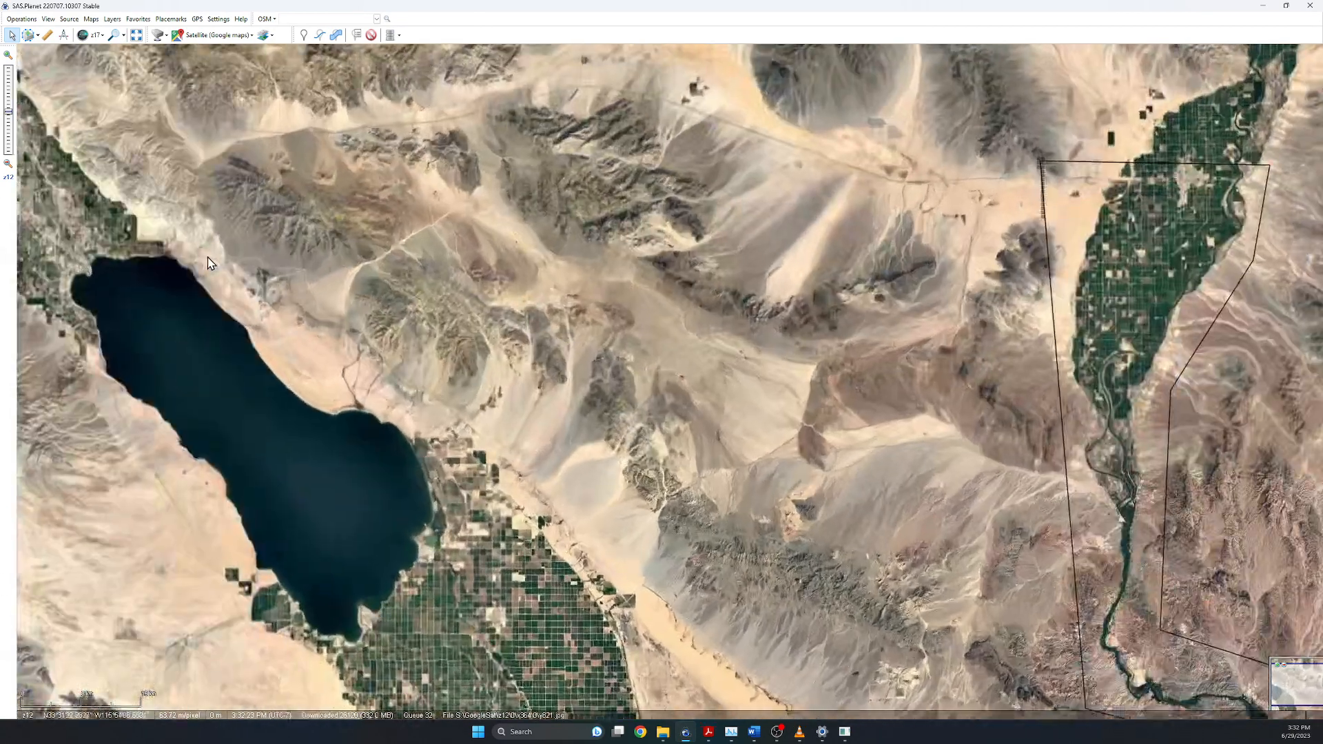
{"action": "scroll", "coordinate": [585, 265], "scroll_direction": "up", "scroll_amount": 3}
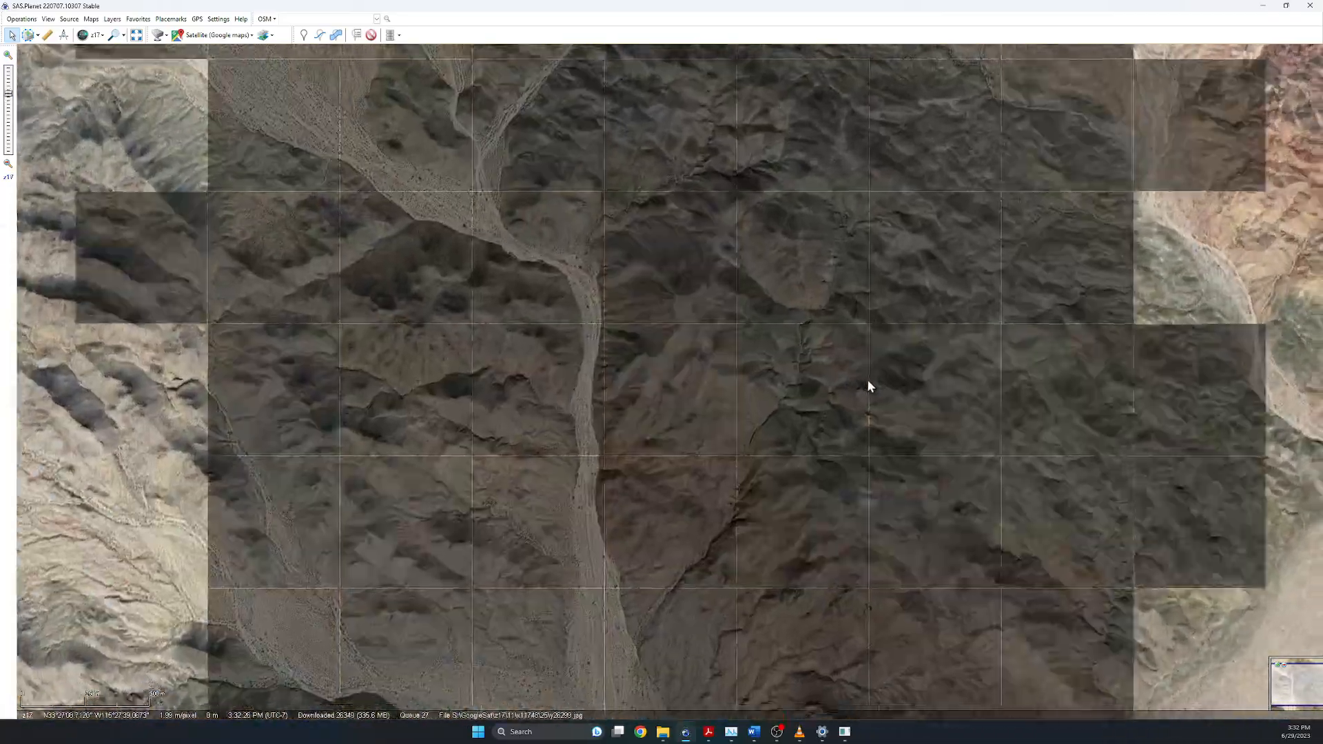
{"action": "left_click_drag", "start_coordinate": [866, 375], "coordinate": [679, 272]}
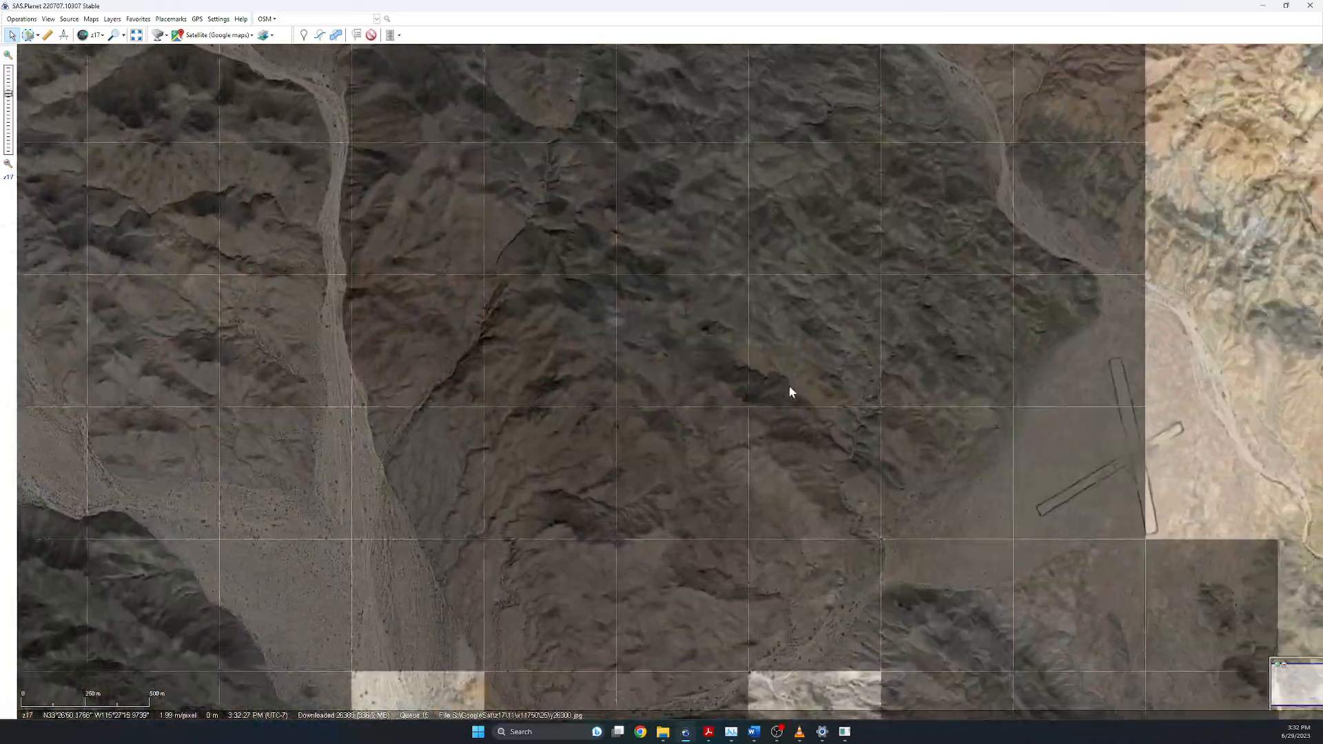
{"action": "left_click_drag", "start_coordinate": [791, 387], "coordinate": [545, 262]}
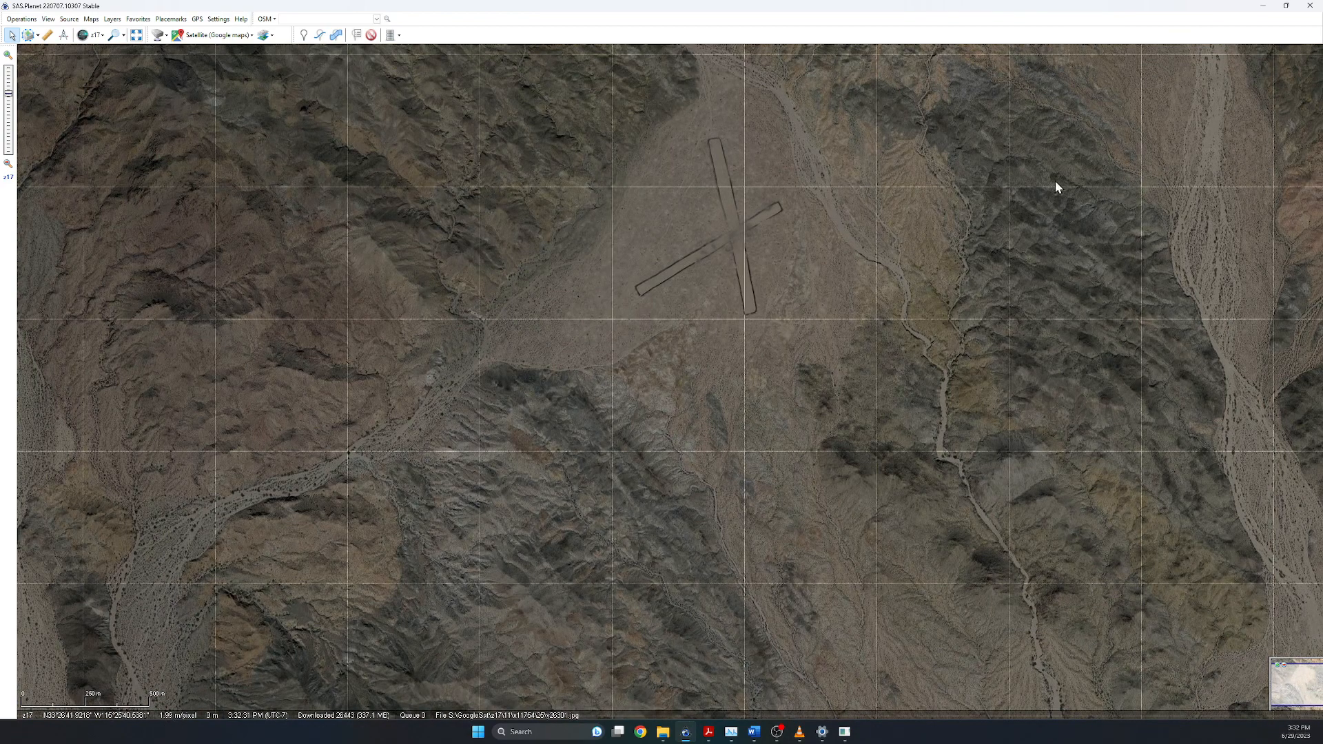
{"action": "left_click", "coordinate": [1263, 6]}
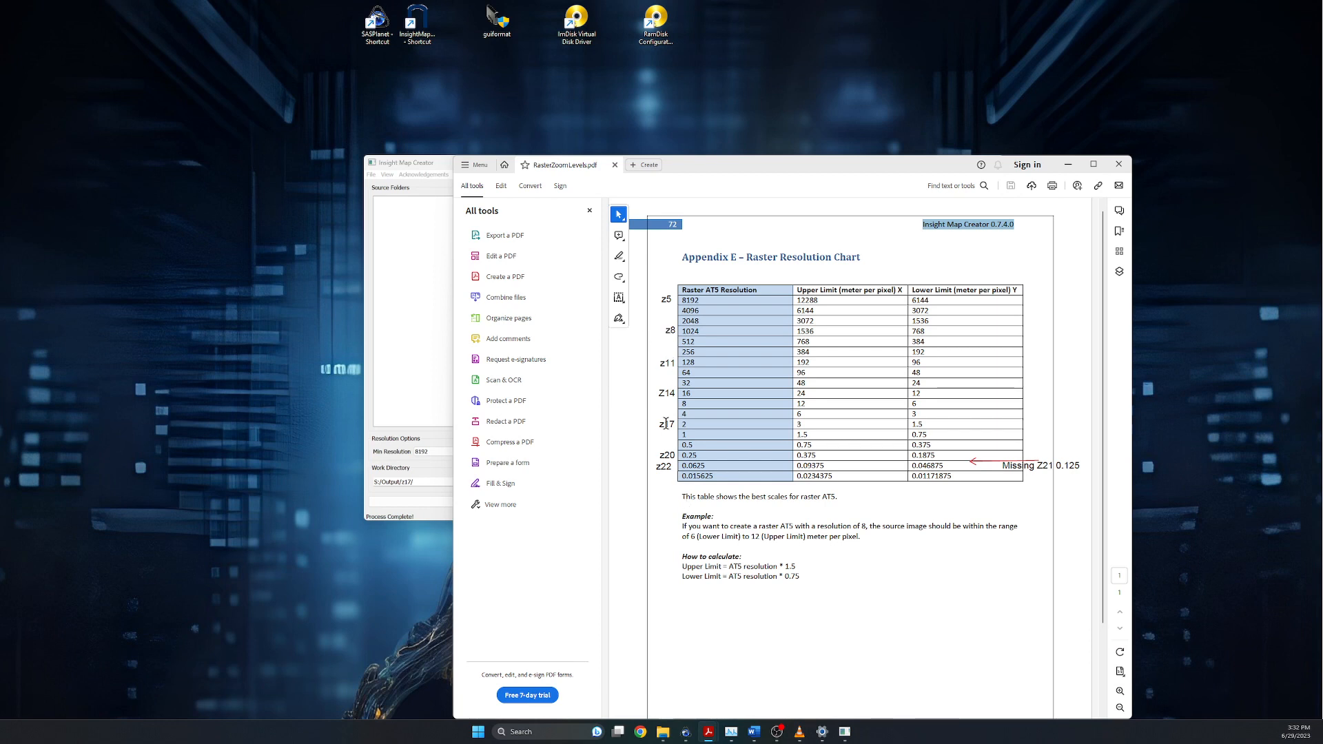
- Look up the raster AT5 resolution and the upper and lower limits for z17 in the chart, then minimize the PDF
{"action": "left_click_drag", "start_coordinate": [660, 424], "coordinate": [706, 431]}
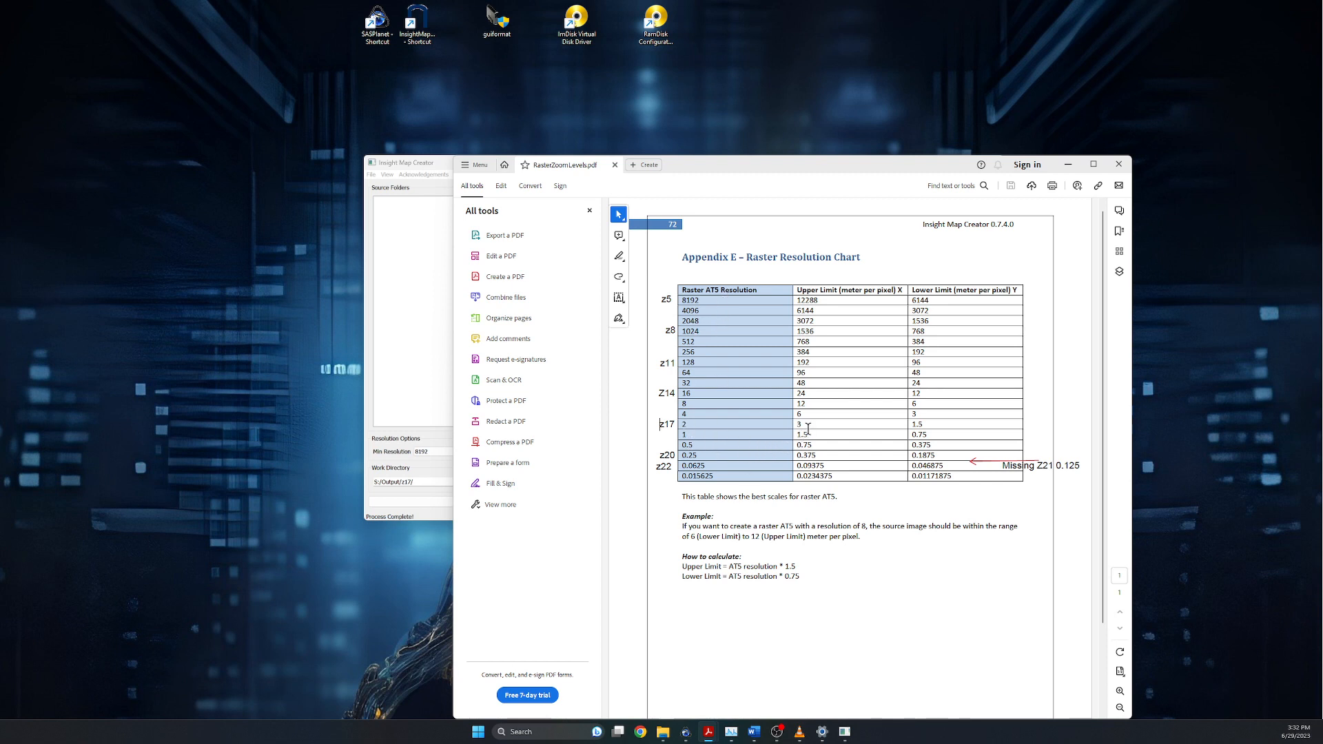
{"action": "left_click_drag", "start_coordinate": [792, 423], "coordinate": [917, 427]}
{"action": "left_click", "coordinate": [913, 430]}
{"action": "left_click", "coordinate": [1068, 164]}
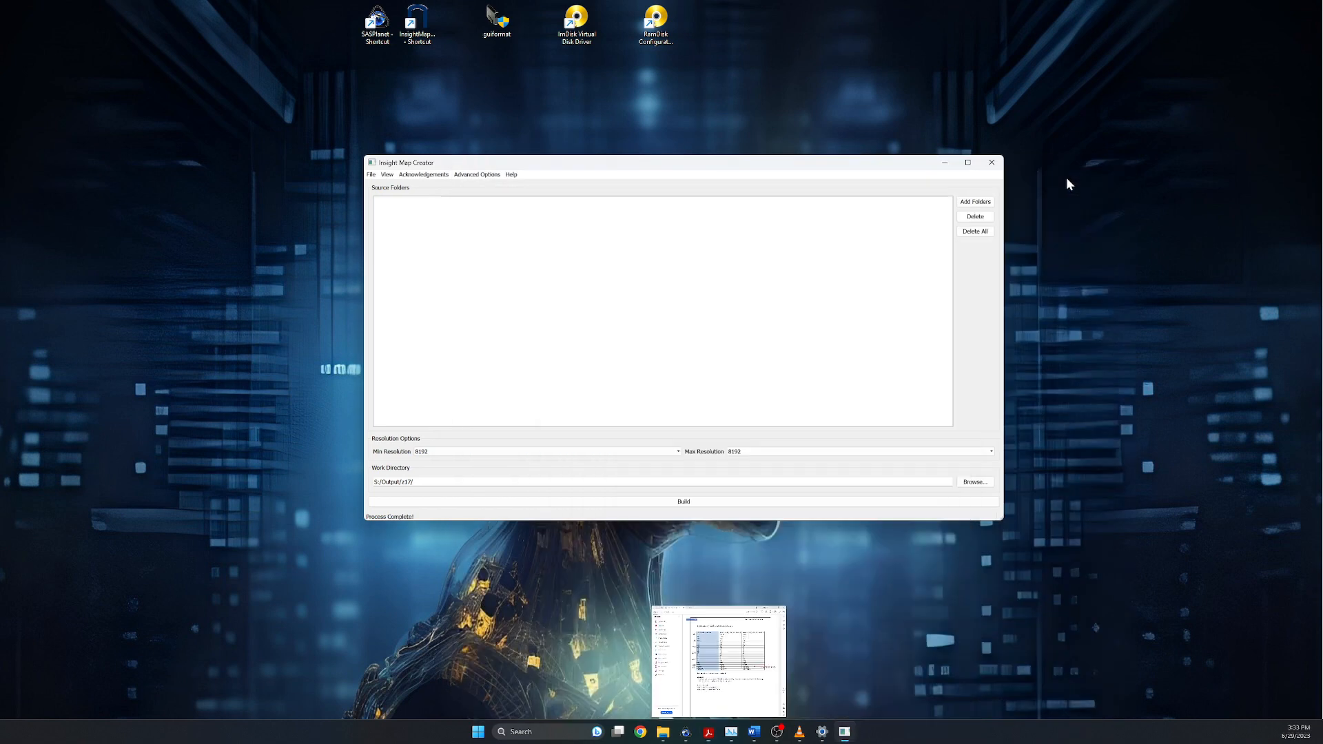
- Set both the minimum and maximum resolution to 2, rechecking the choice against the PDF resolution chart
{"action": "left_click", "coordinate": [497, 452]}
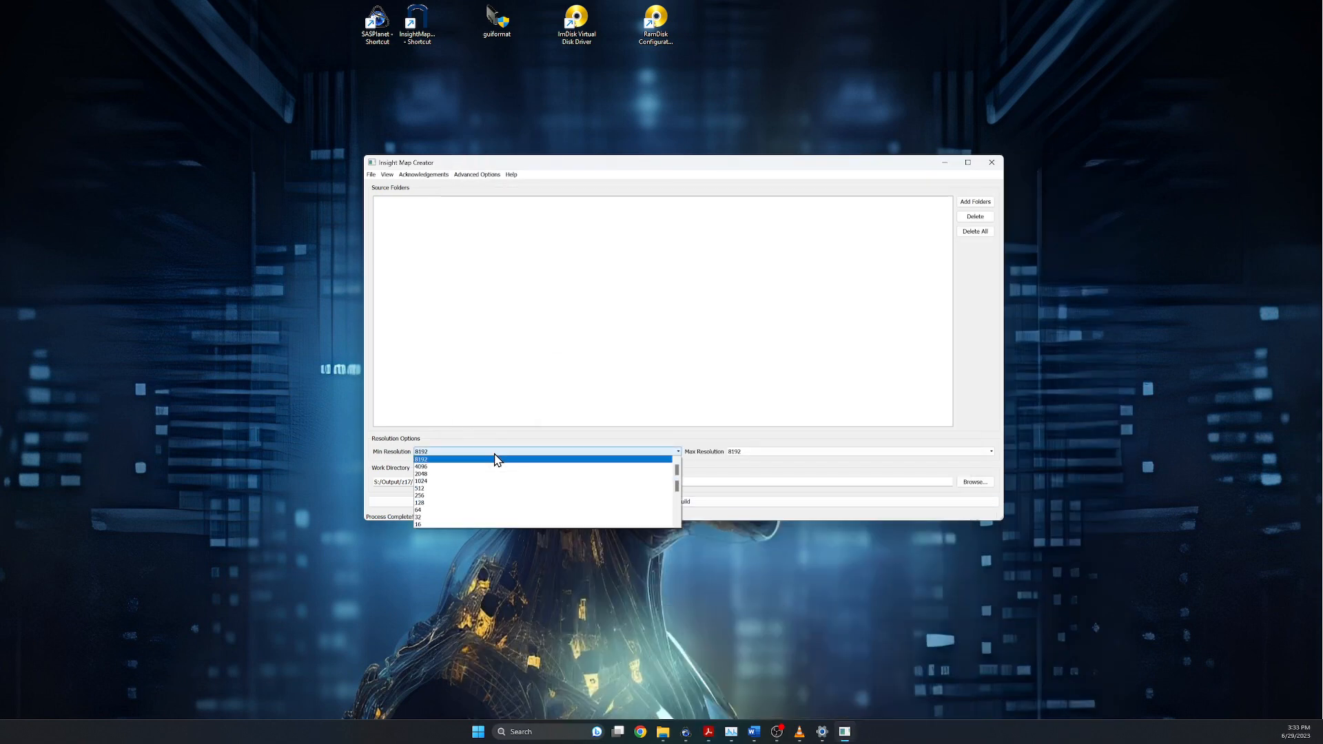
{"action": "scroll", "coordinate": [489, 486], "scroll_direction": "down", "scroll_amount": 2}
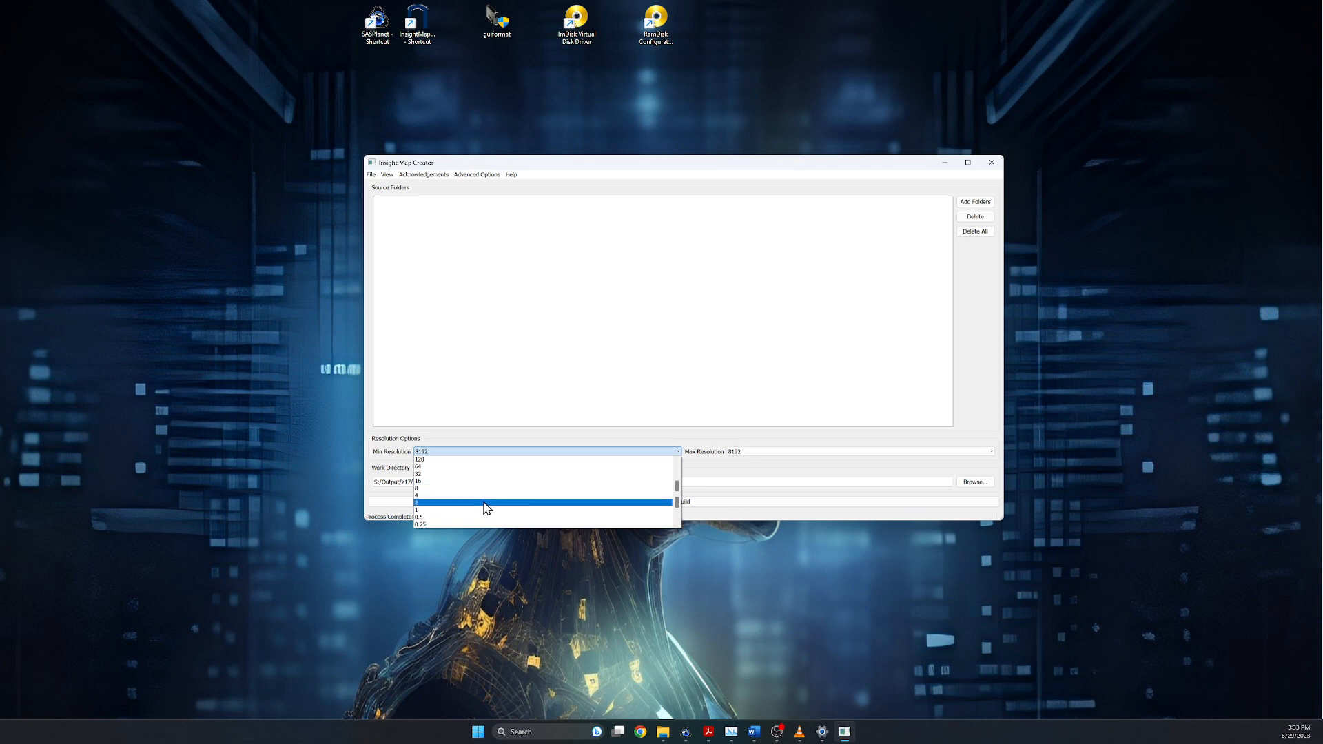
{"action": "left_click", "coordinate": [486, 508]}
{"action": "left_click", "coordinate": [780, 454]}
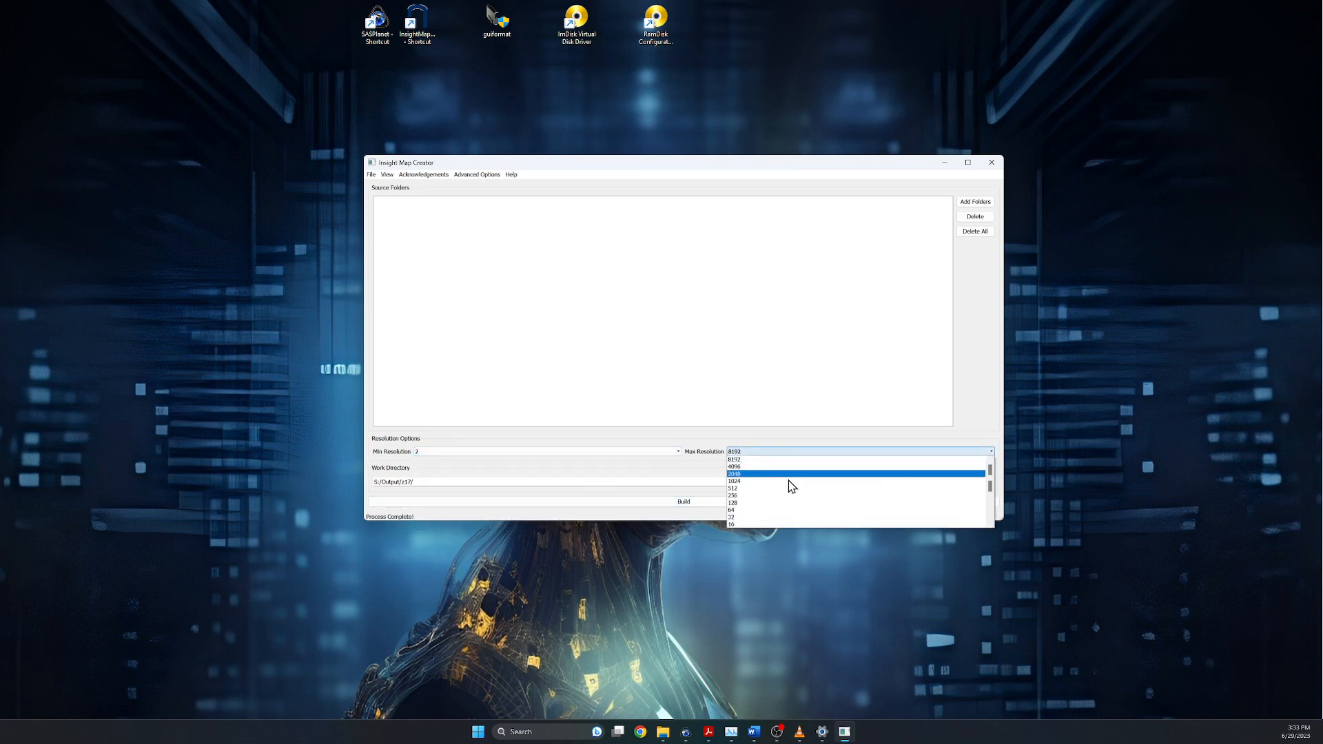
{"action": "scroll", "coordinate": [798, 516], "scroll_direction": "down", "scroll_amount": 1}
{"action": "scroll", "coordinate": [798, 515], "scroll_direction": "down", "scroll_amount": 1}
{"action": "left_click", "coordinate": [792, 511]}
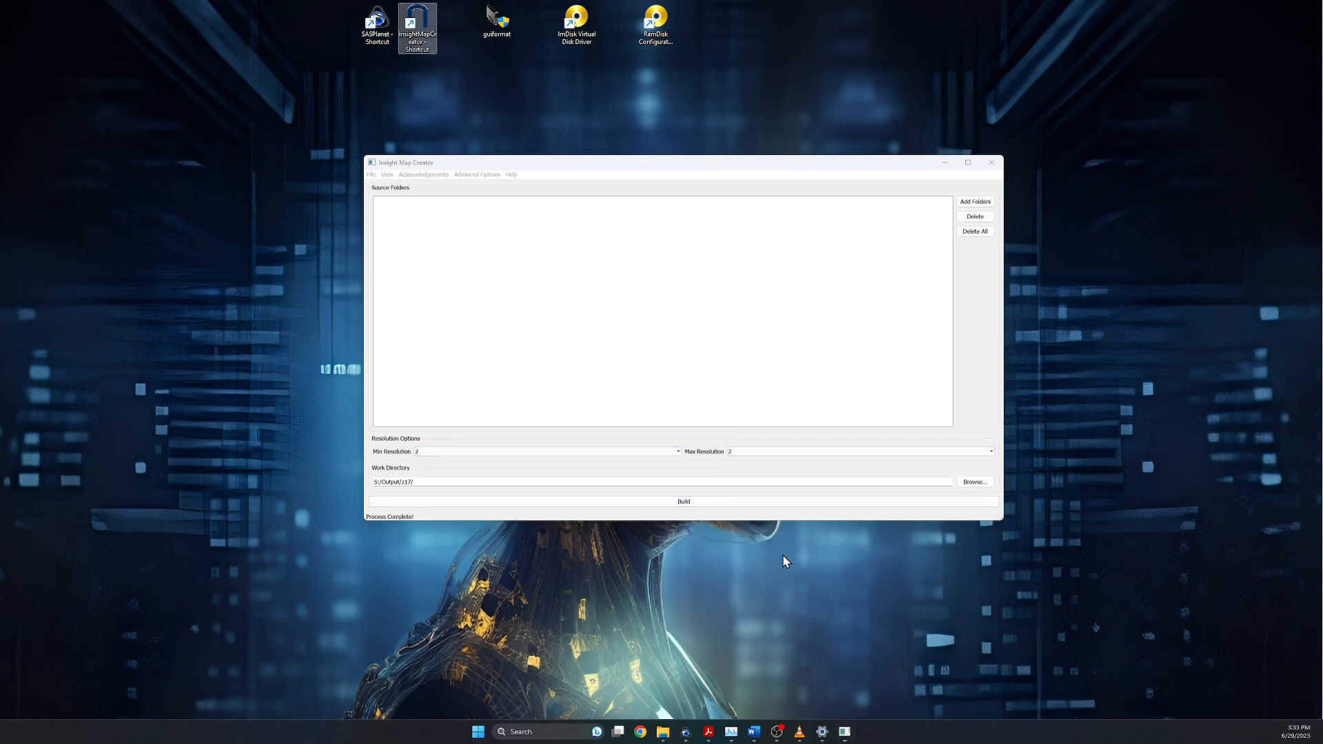
{"action": "left_click", "coordinate": [708, 732]}
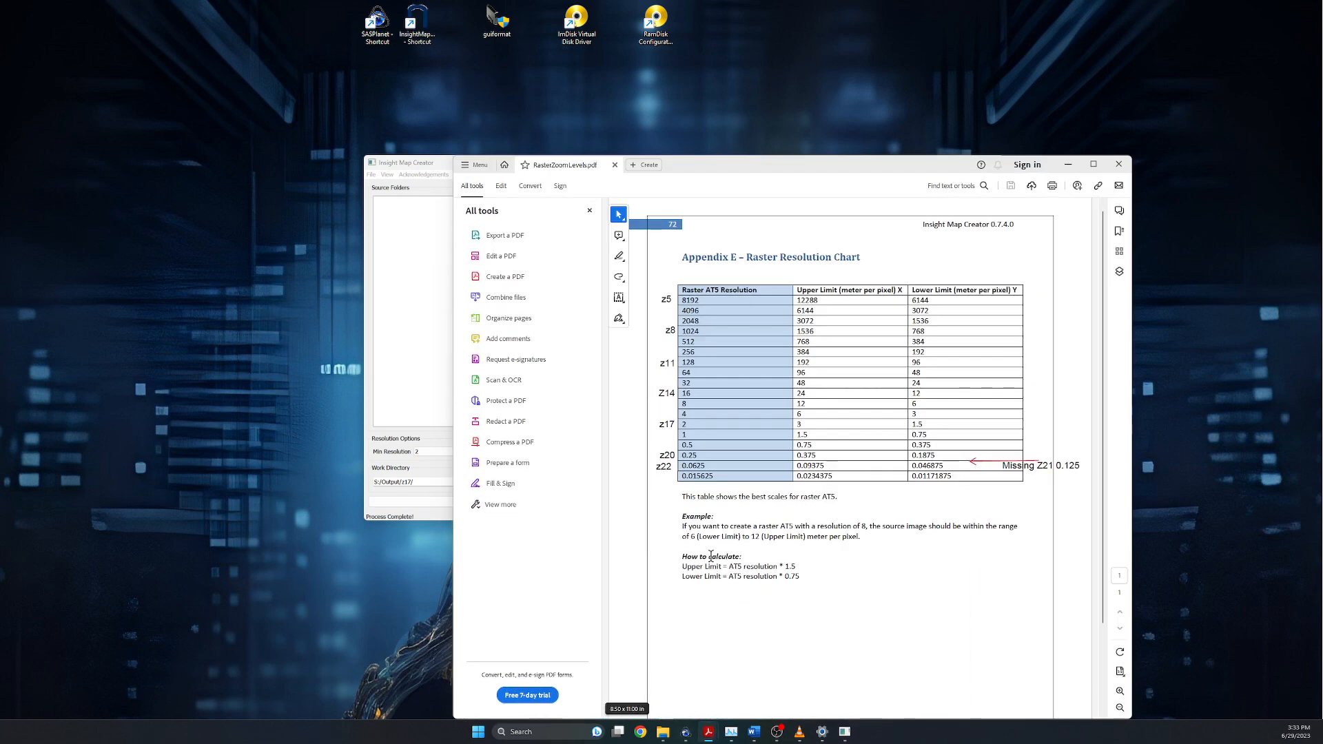
{"action": "left_click", "coordinate": [413, 374]}
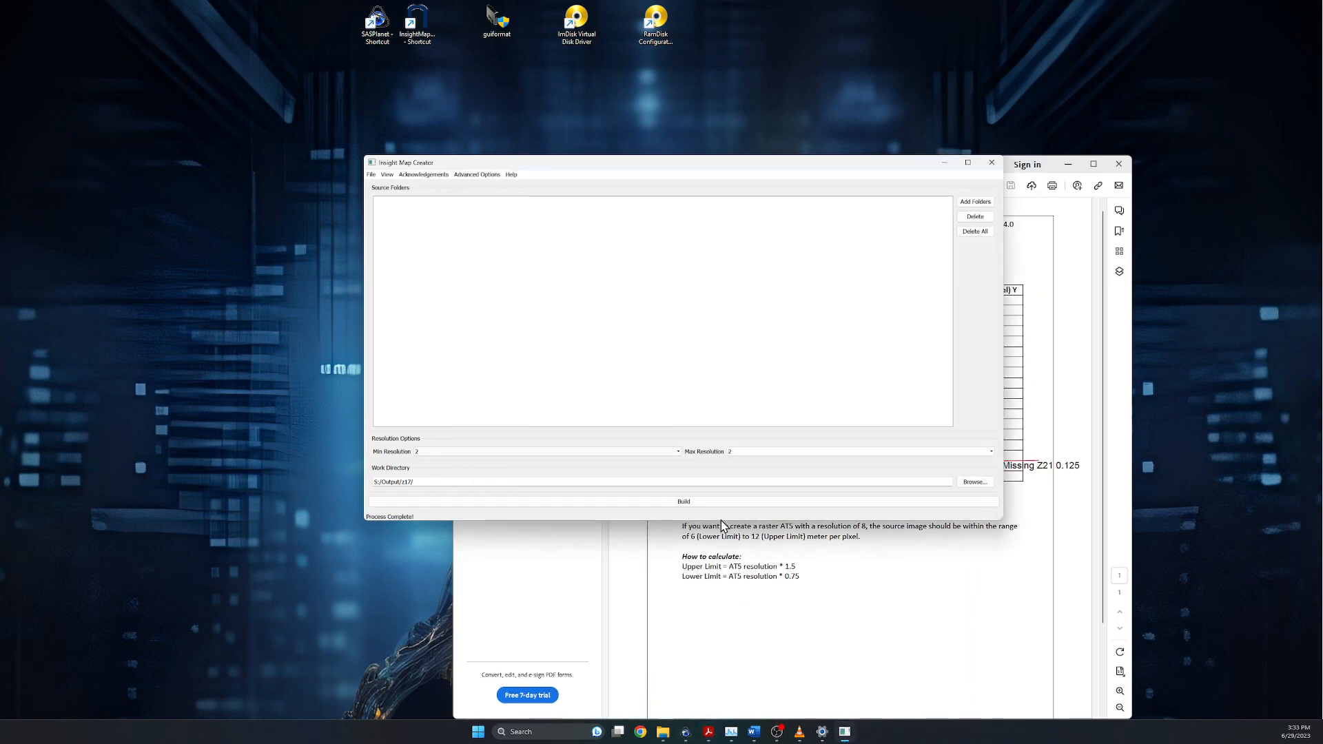
- Set the raster options to Shaded Relief Imagery with a Filter Alpha of 65535, and recheck them
{"action": "left_click", "coordinate": [474, 174]}
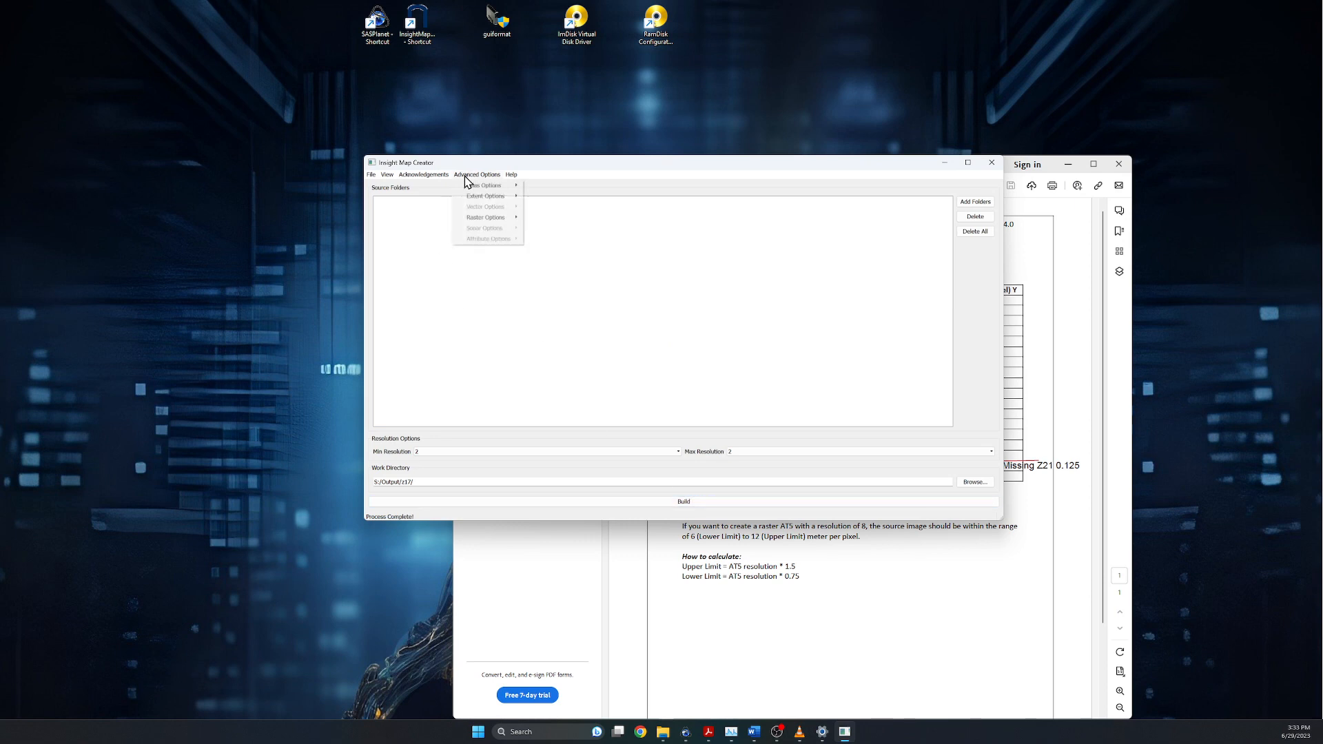
{"action": "mouse_move", "coordinate": [486, 185]}
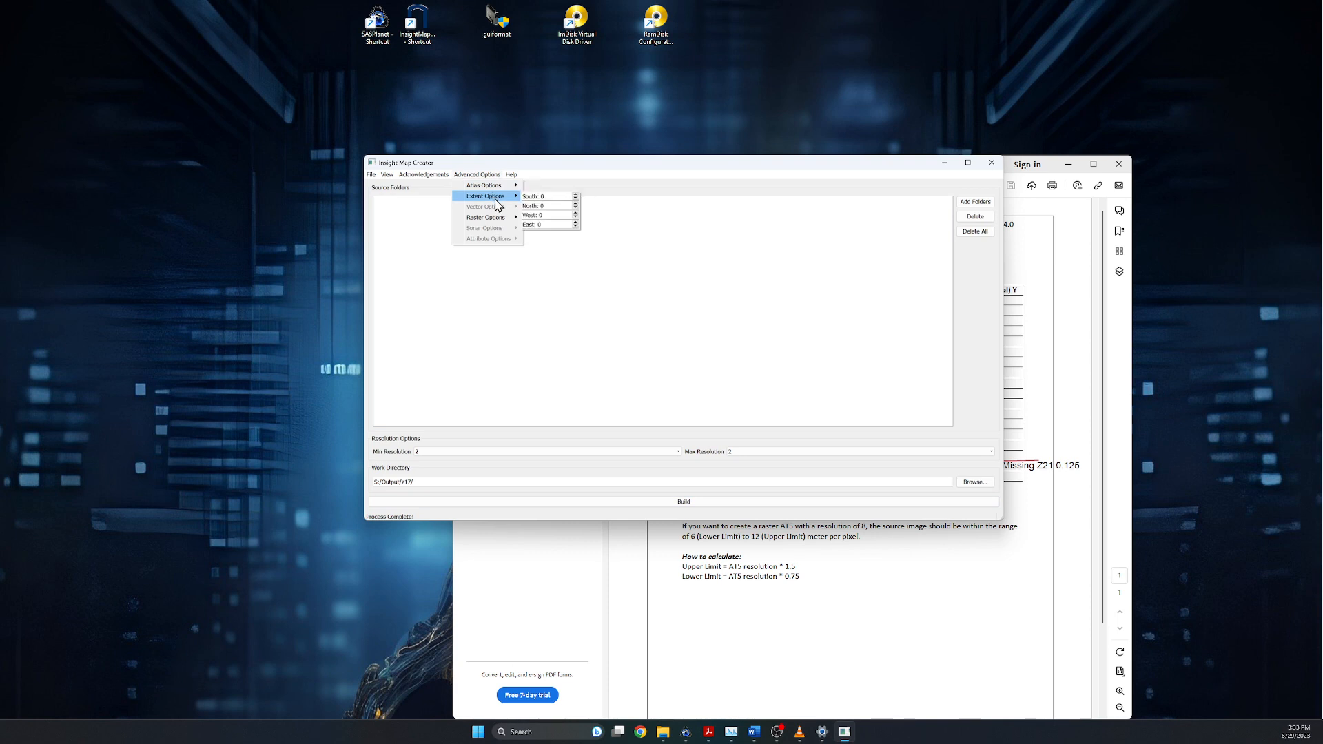
{"action": "mouse_move", "coordinate": [508, 222]}
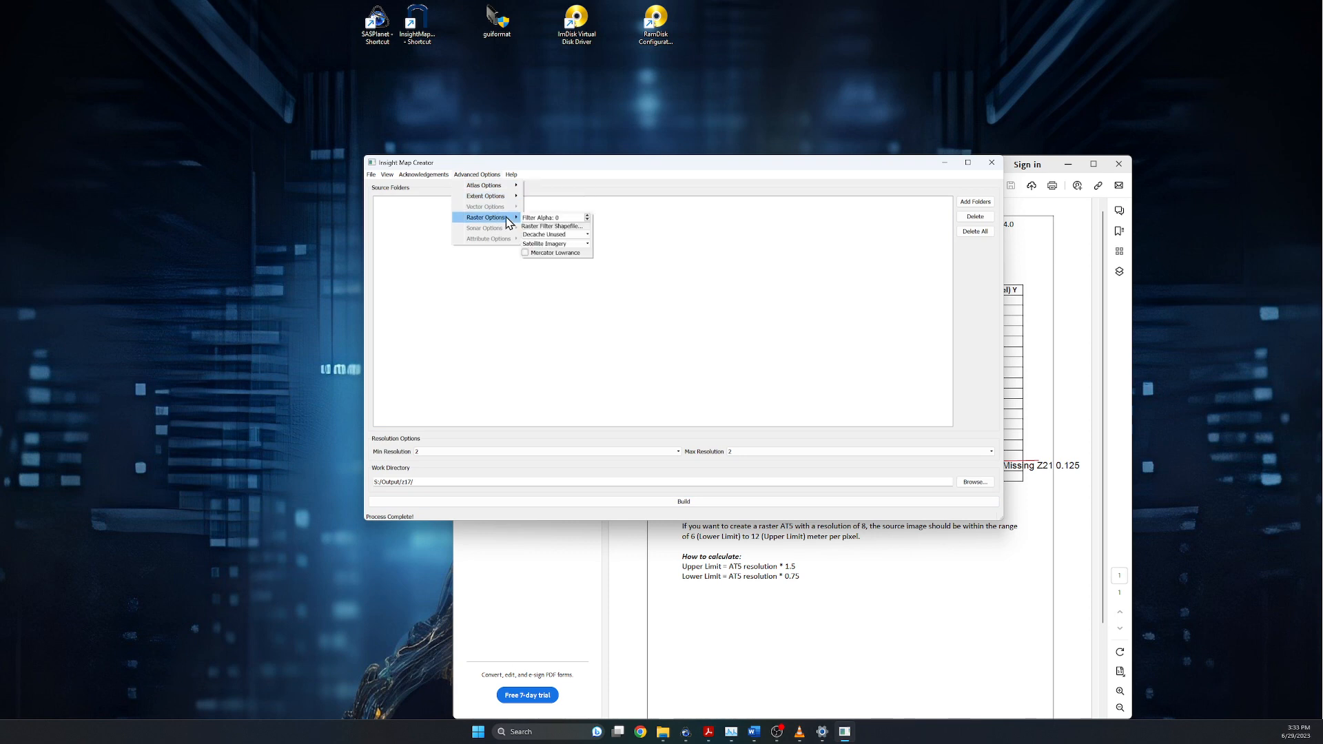
{"action": "left_click", "coordinate": [559, 245]}
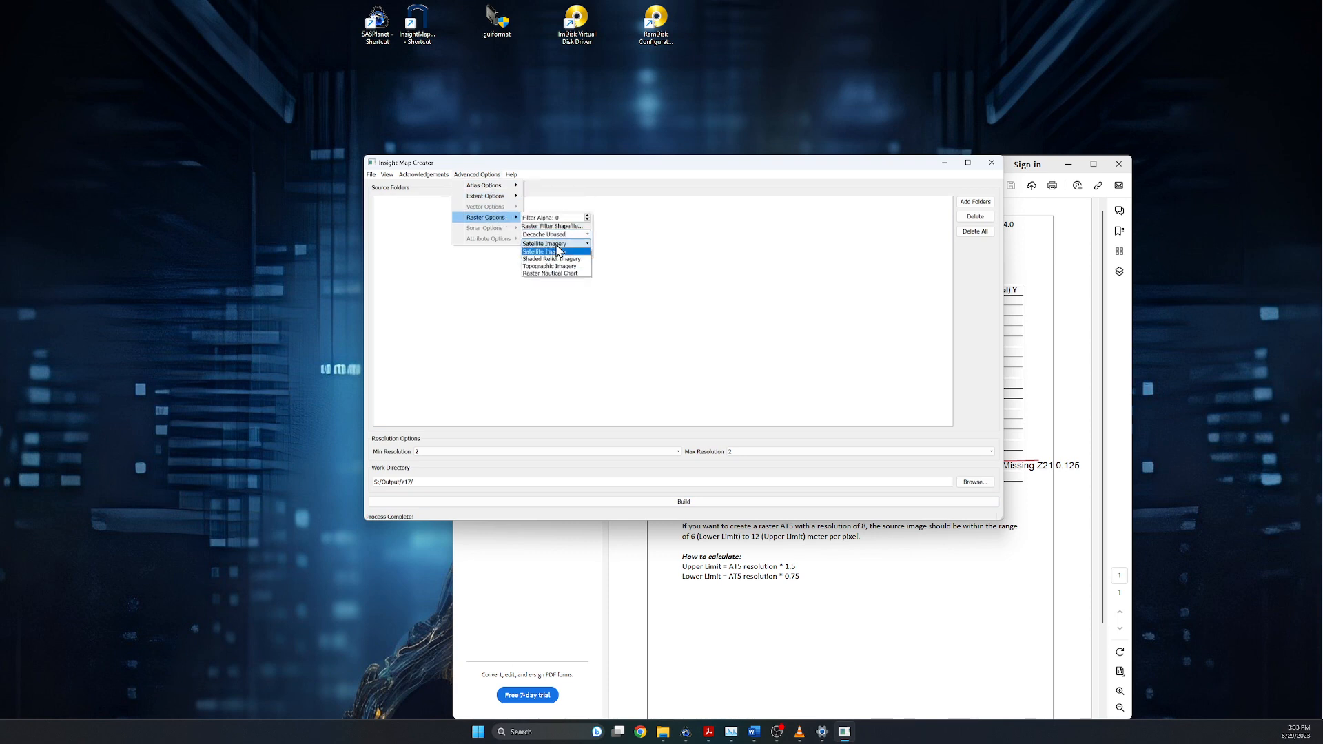
{"action": "left_click", "coordinate": [554, 253]}
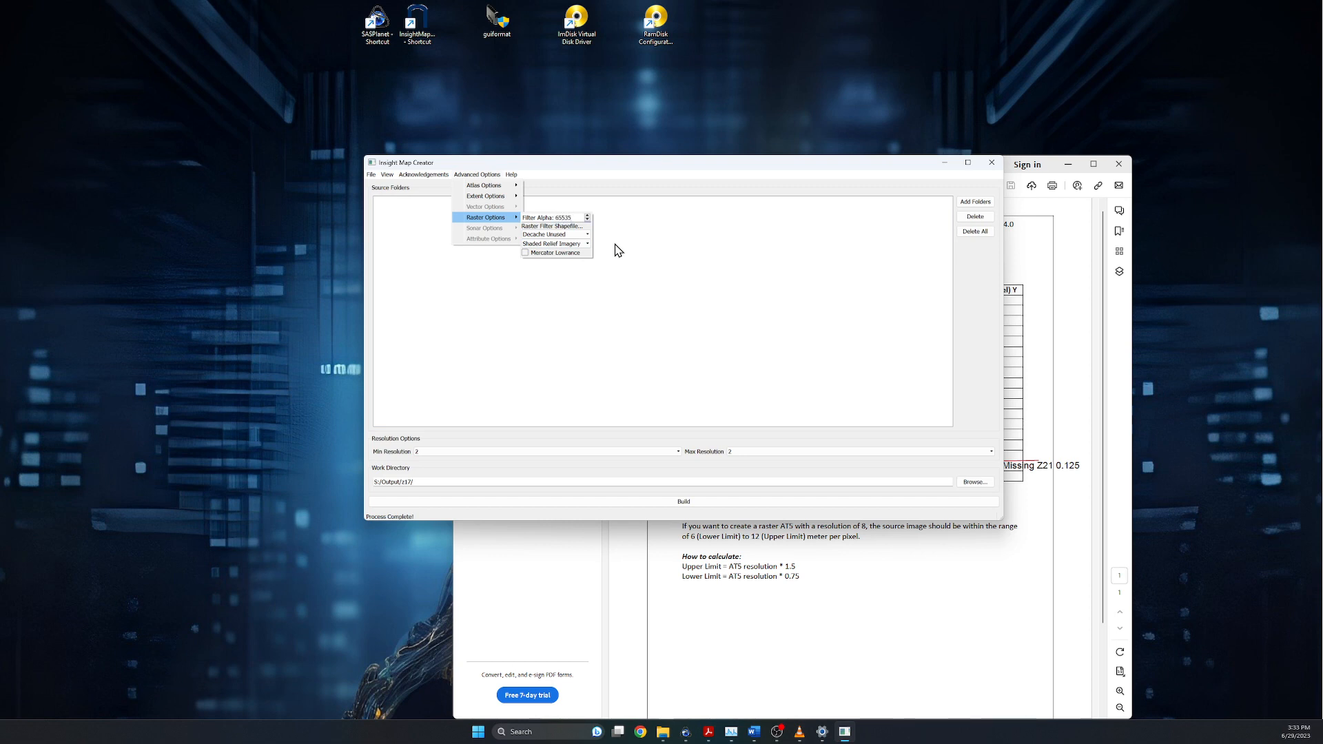
{"action": "left_click", "coordinate": [651, 258]}
{"action": "left_click", "coordinate": [482, 175]}
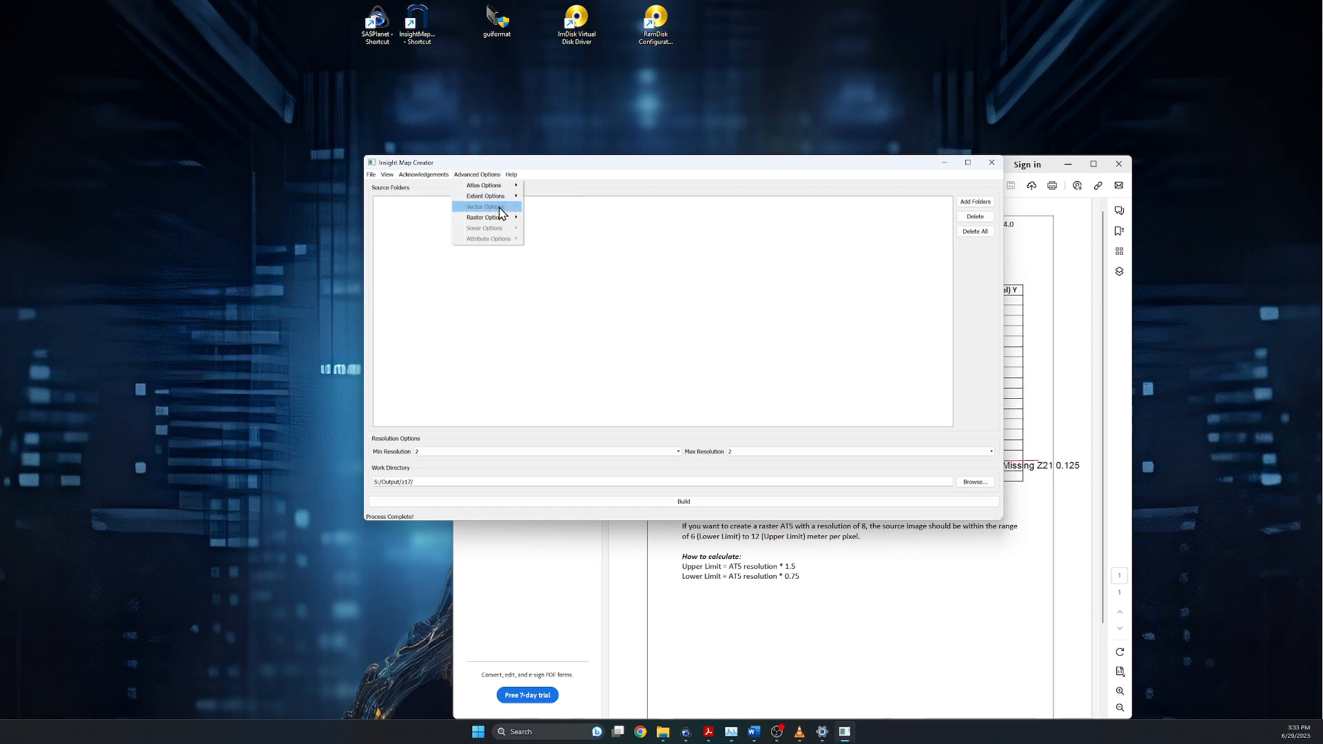
{"action": "mouse_move", "coordinate": [503, 223]}
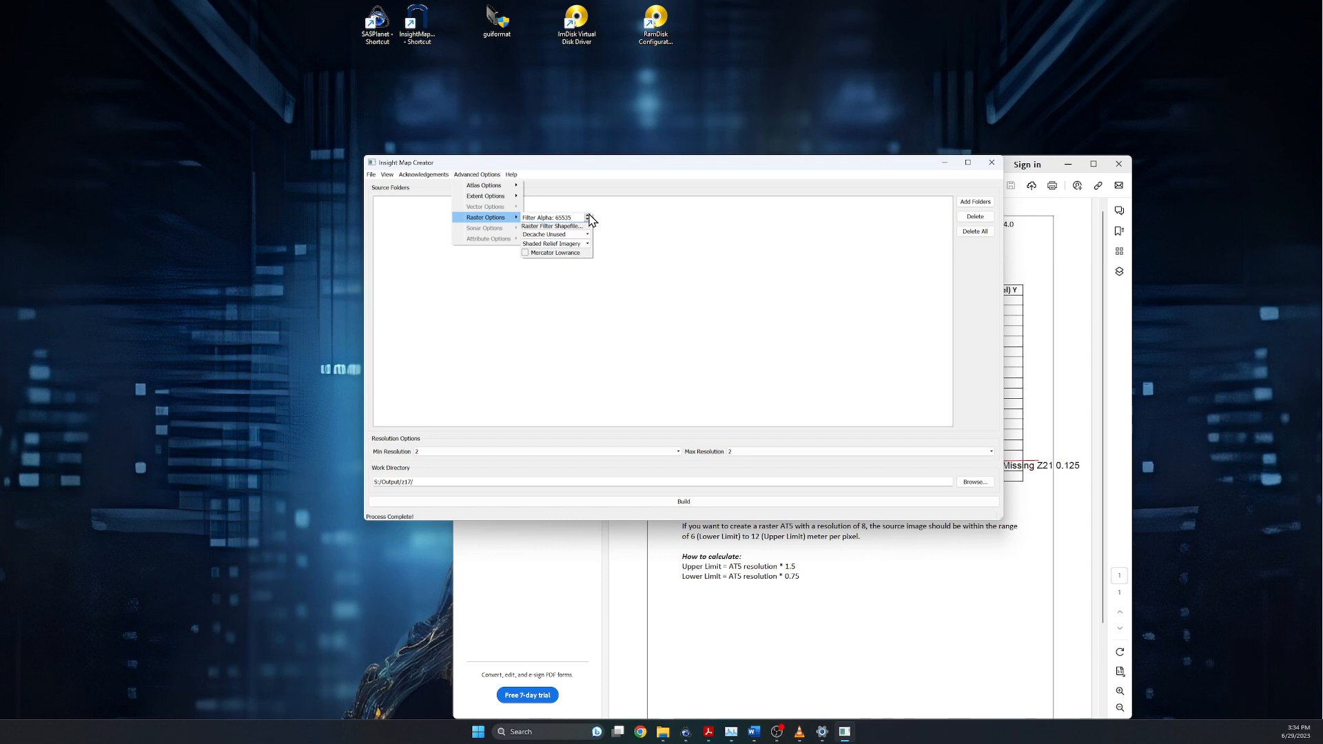
{"action": "left_click", "coordinate": [638, 312]}
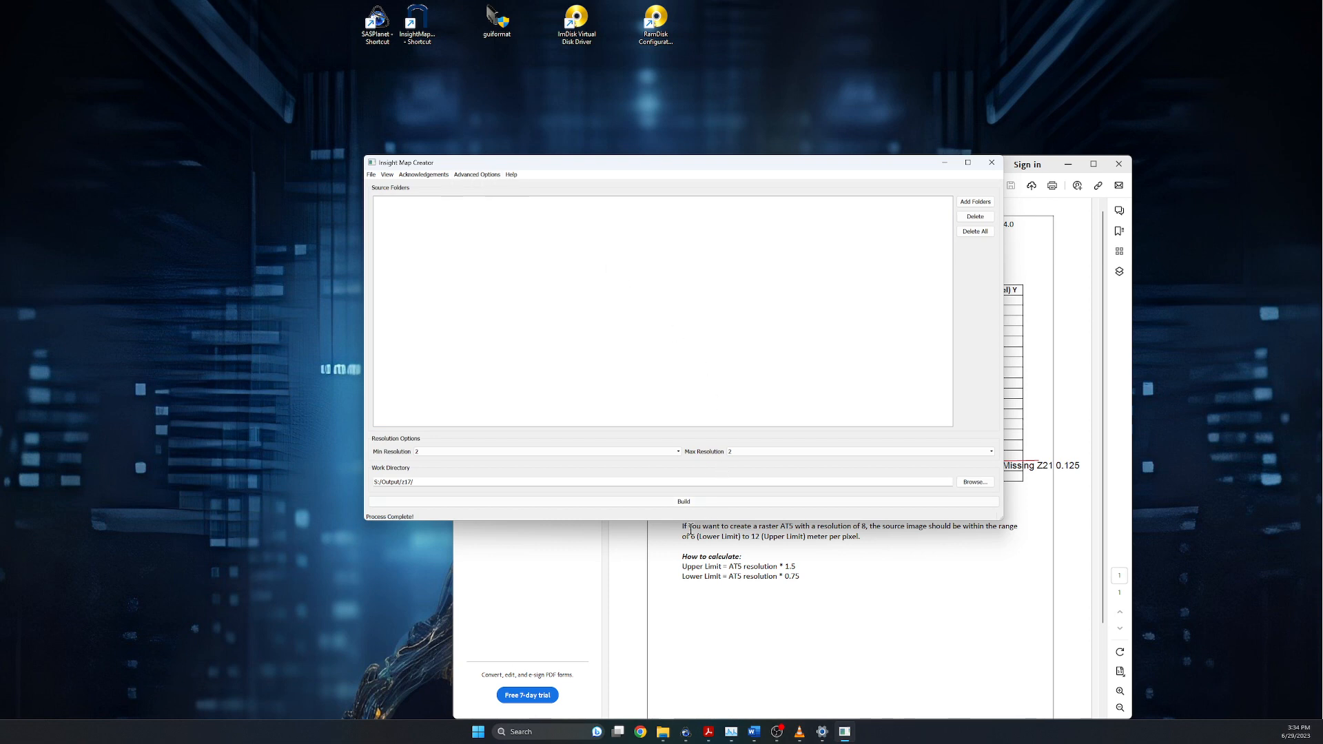
- Add the S:\GoogleSat\z17 folder as the source folder and build the raster map
{"action": "left_click", "coordinate": [687, 503]}
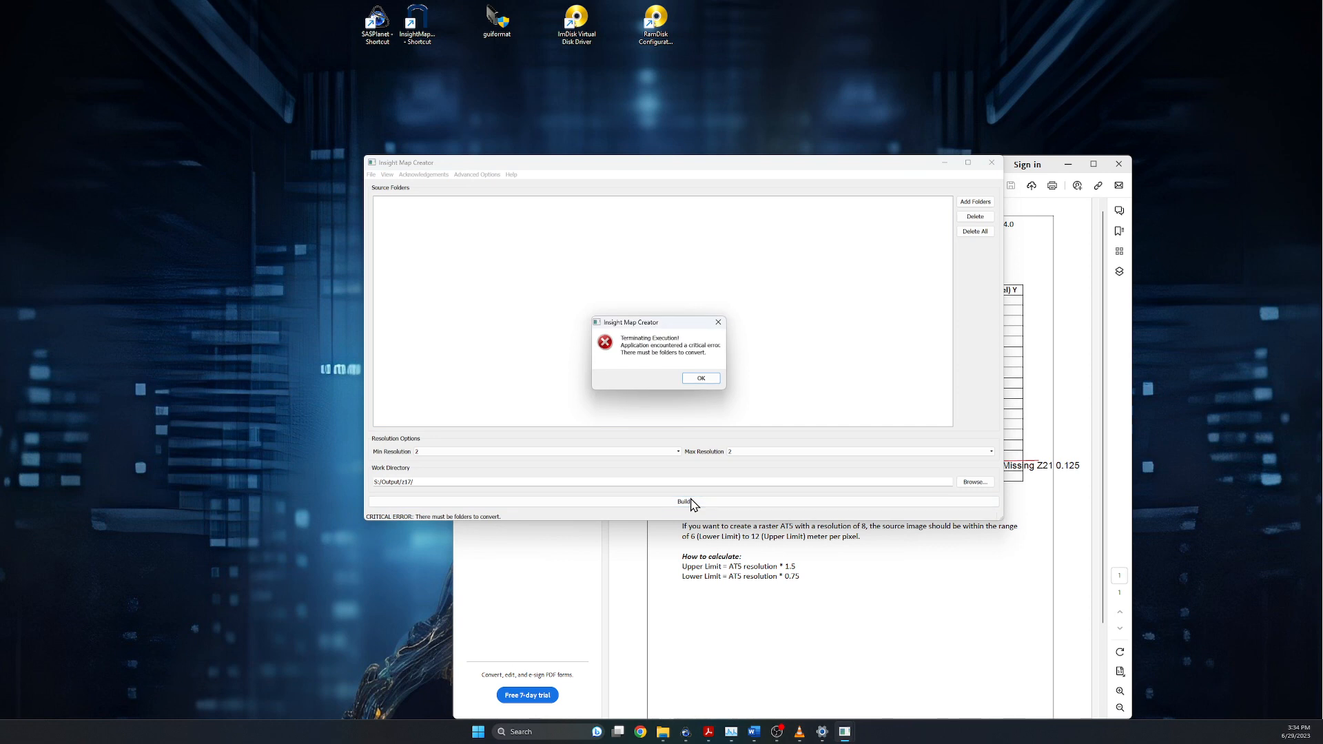
{"action": "left_click", "coordinate": [698, 378]}
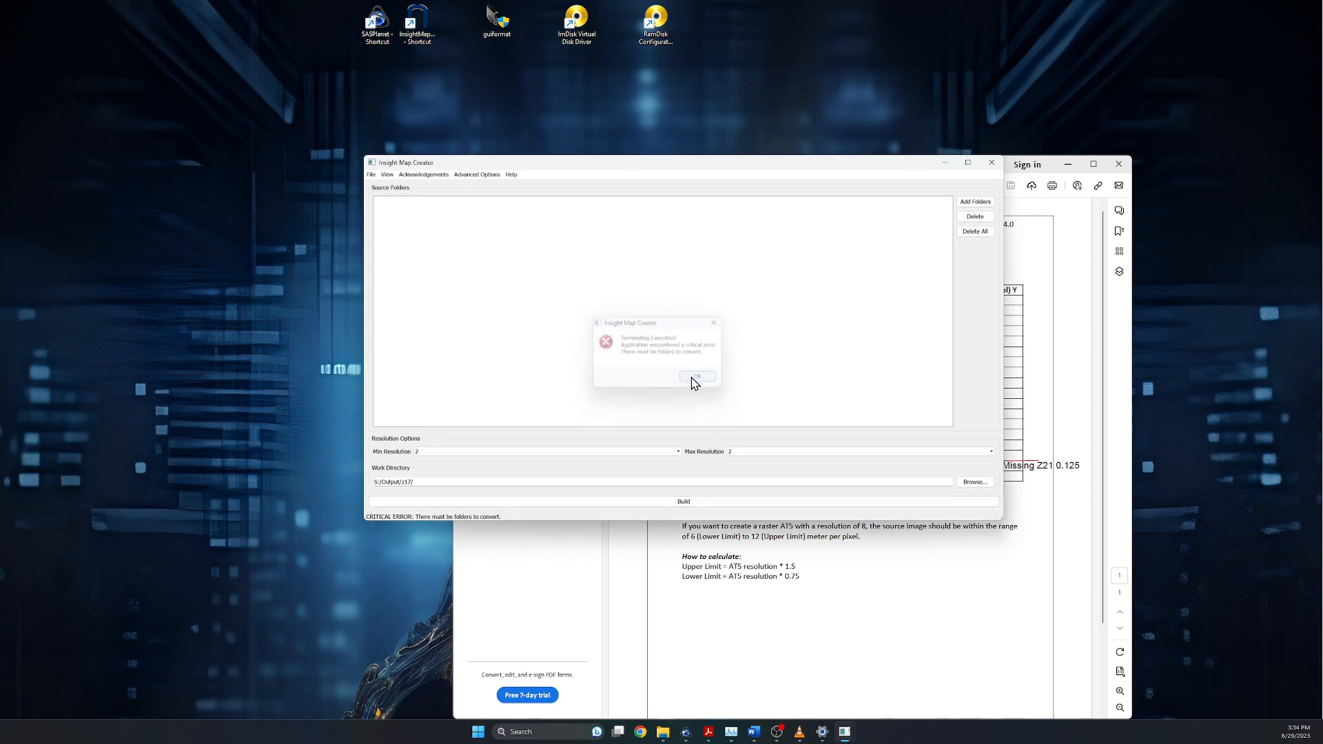
{"action": "left_click", "coordinate": [965, 204]}
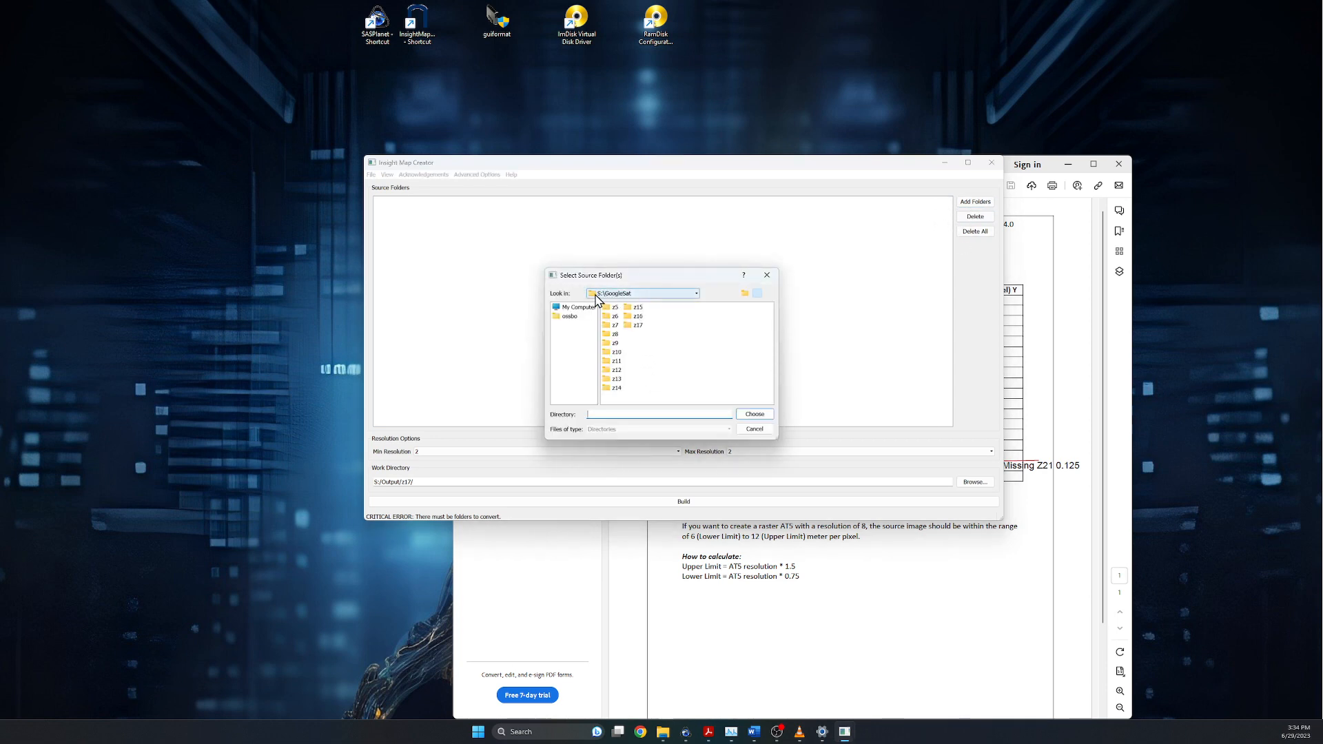
{"action": "left_click", "coordinate": [637, 326]}
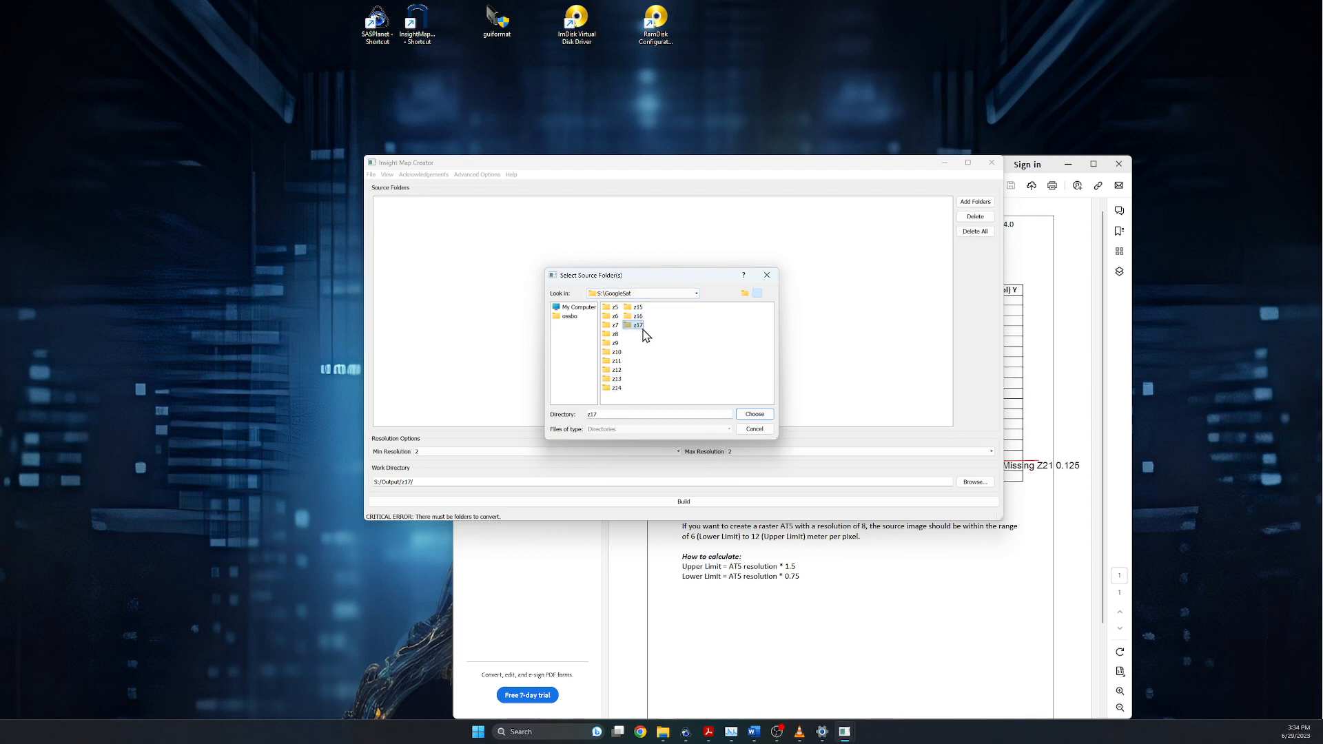
{"action": "left_click", "coordinate": [748, 415]}
{"action": "left_click", "coordinate": [675, 501]}
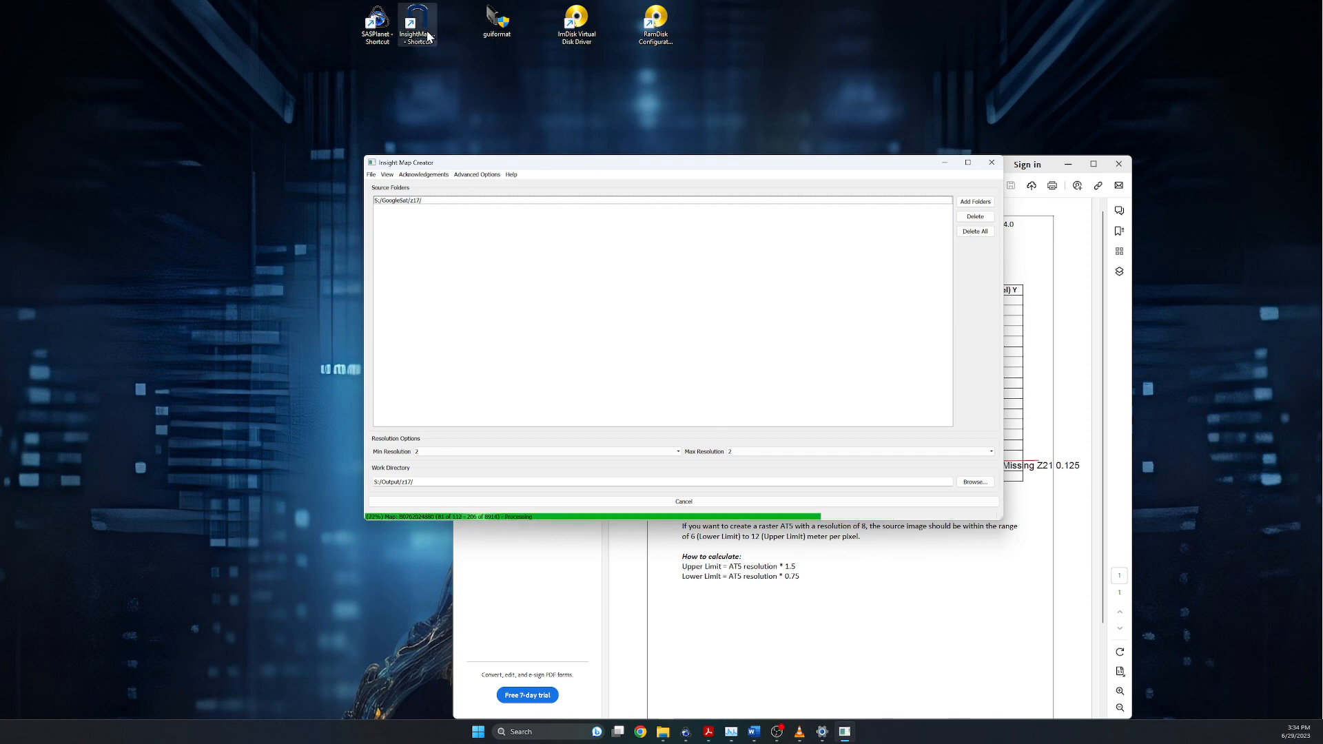
- Move the InsightMapCreator shortcut to an empty desktop area and check the InsightMapCreator.exe process priority in Task Manager
{"action": "left_click_drag", "start_coordinate": [427, 32], "coordinate": [758, 84]}
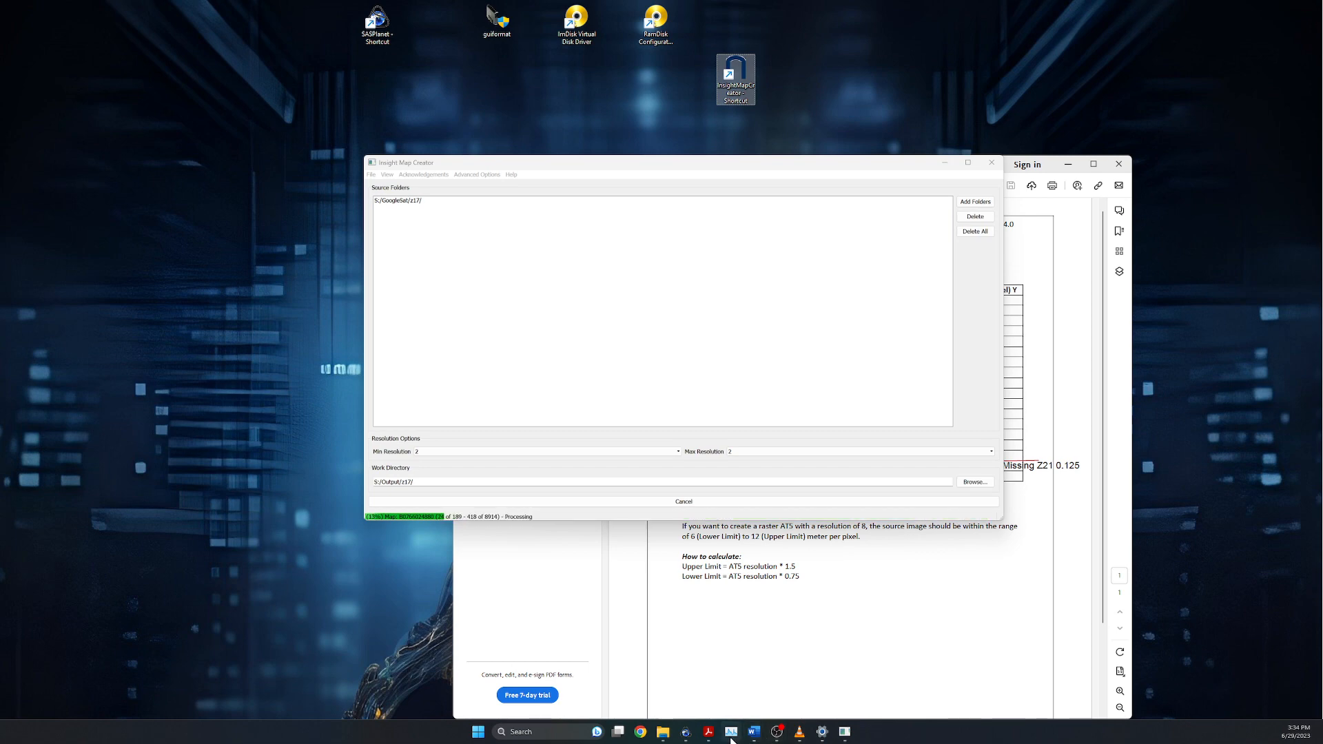
{"action": "left_click", "coordinate": [731, 731]}
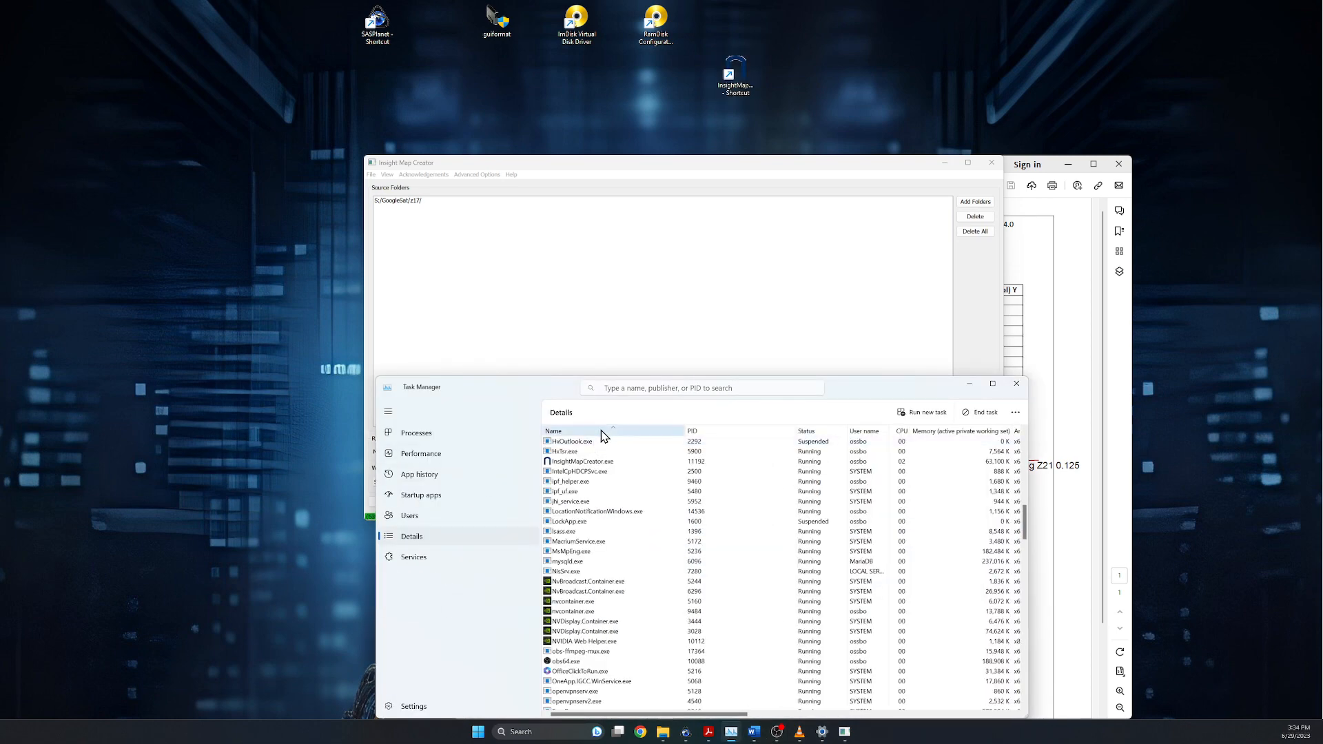
{"action": "right_click", "coordinate": [601, 461]}
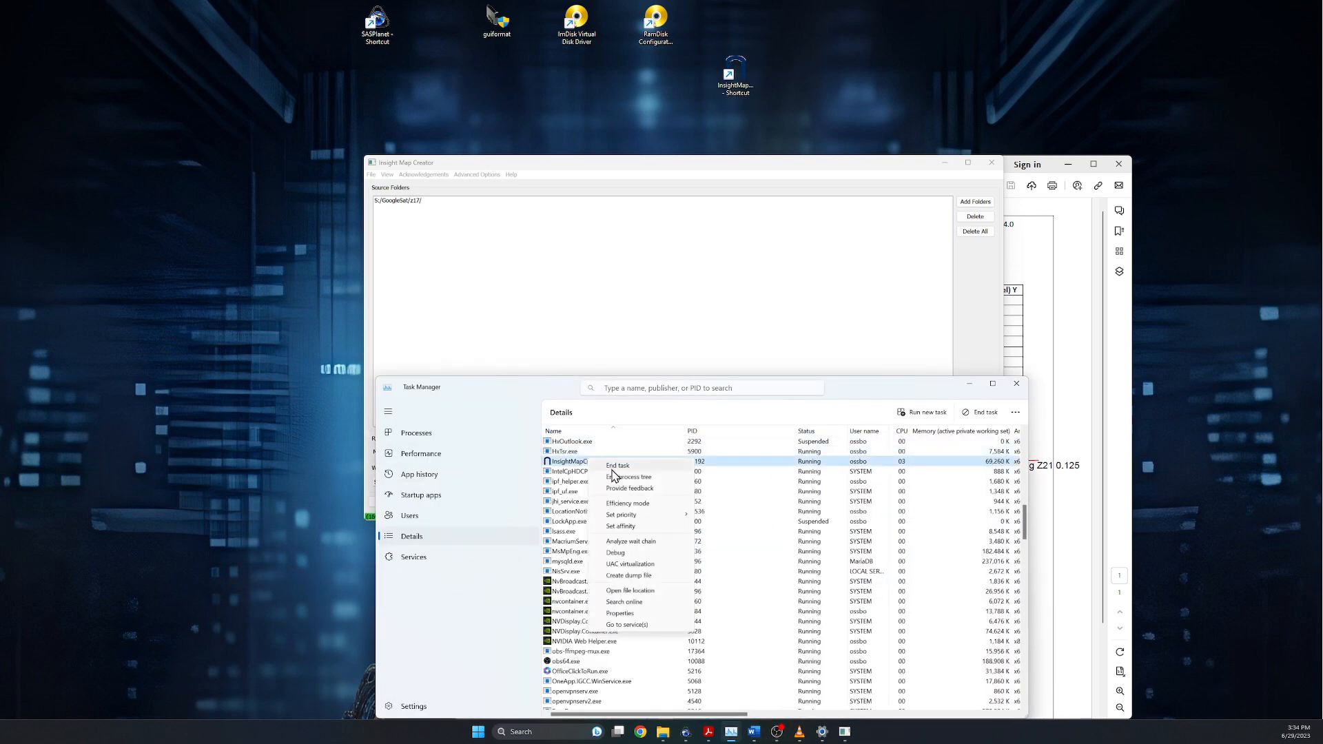
{"action": "mouse_move", "coordinate": [655, 515]}
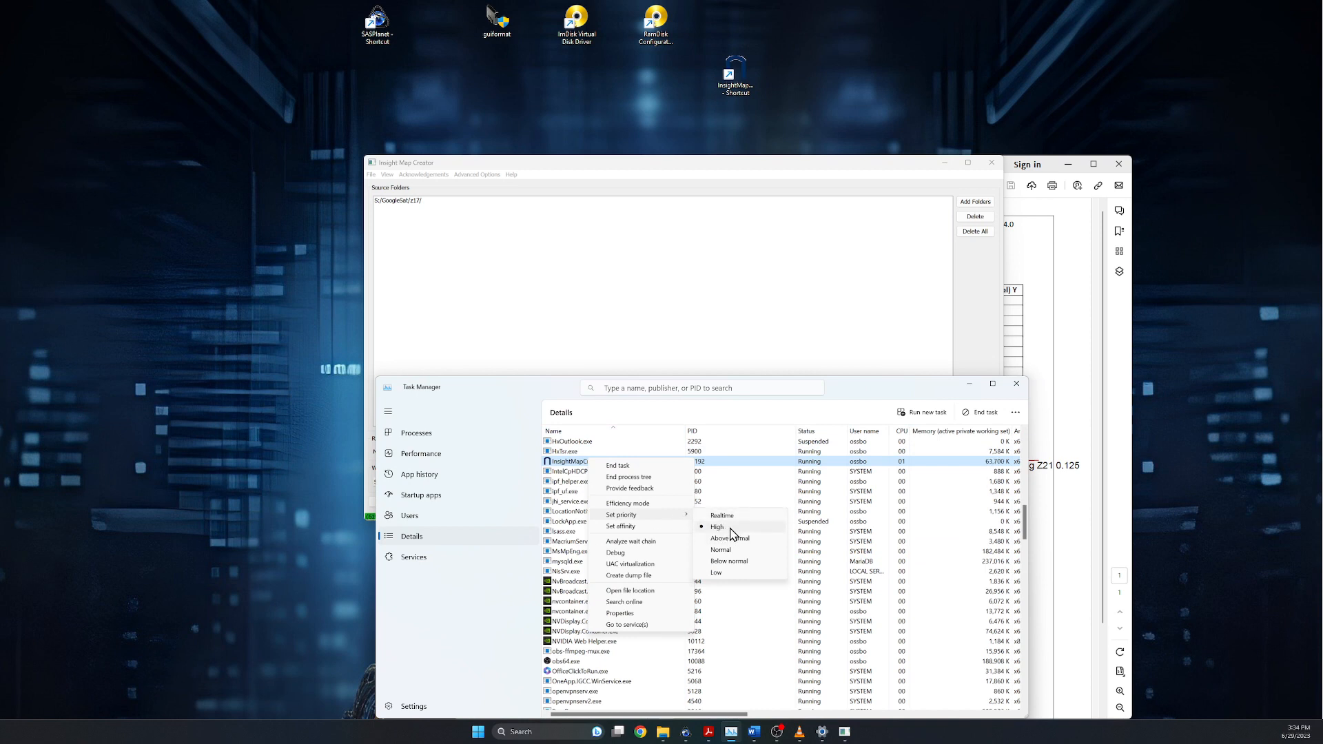
{"action": "left_click", "coordinate": [870, 380]}
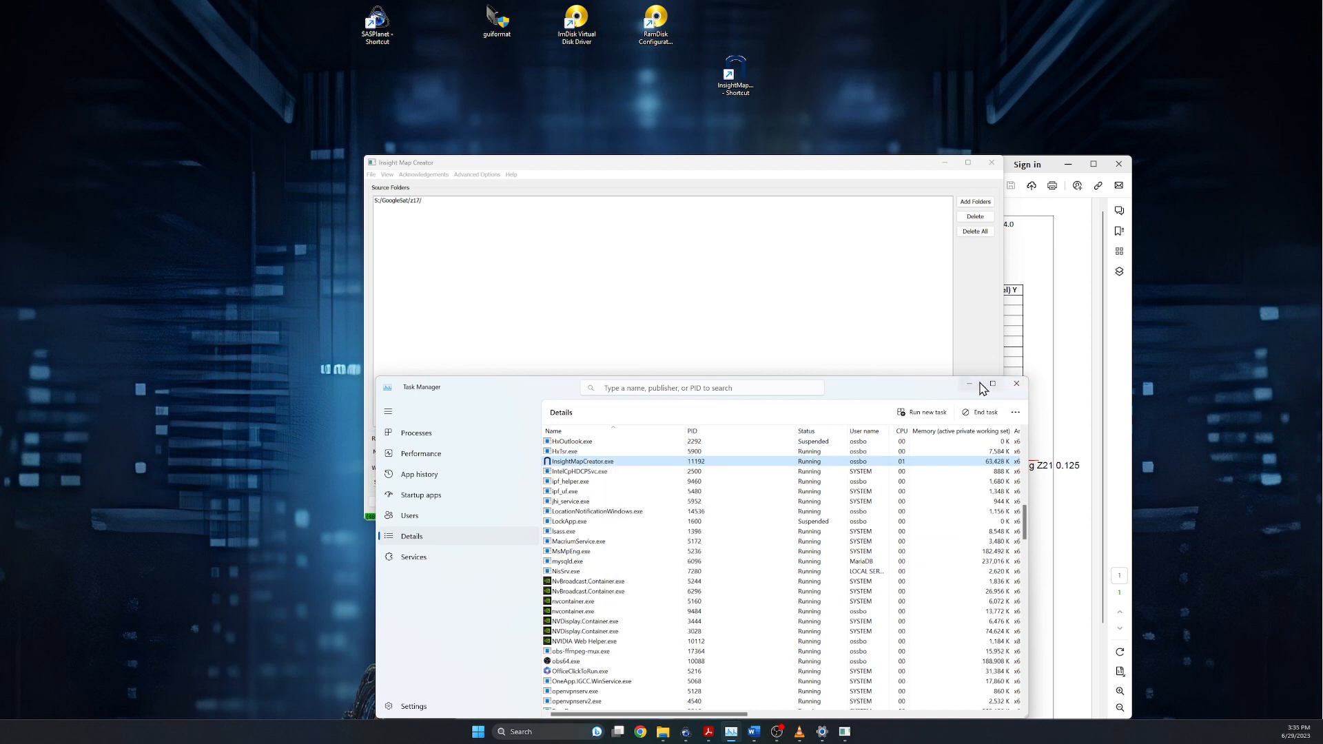
{"action": "left_click", "coordinate": [970, 384]}
- Open the InsightMapCreator shortcut's properties and read through its Target command, back to the realtime priority switch
{"action": "right_click", "coordinate": [736, 78]}
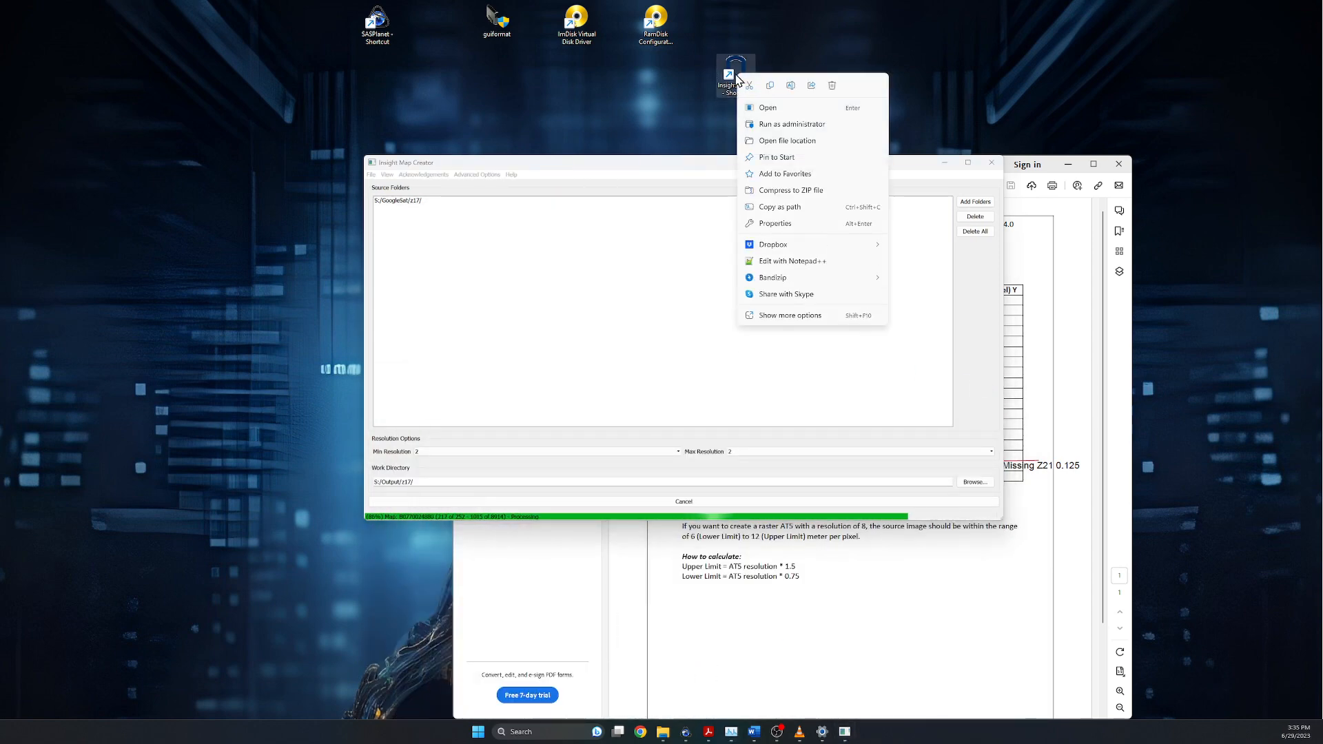
{"action": "left_click", "coordinate": [782, 226]}
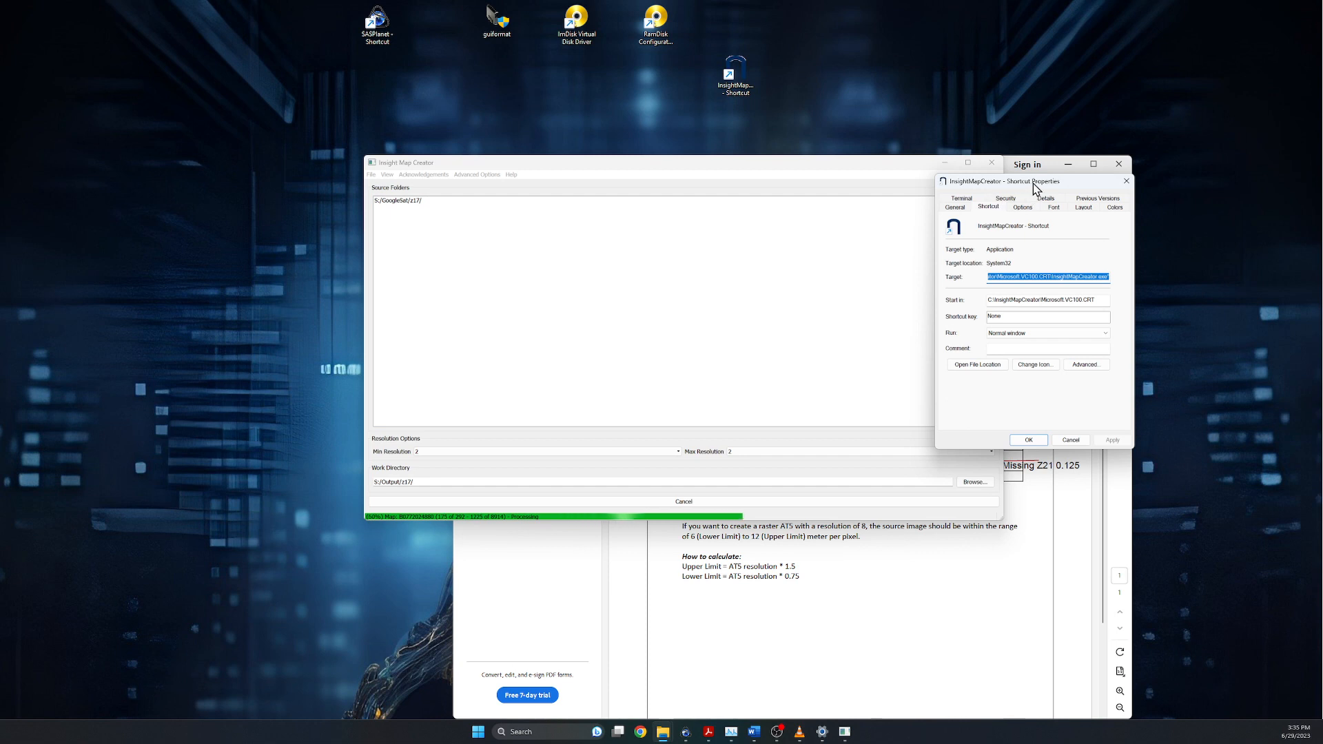
{"action": "left_click_drag", "start_coordinate": [1033, 187], "coordinate": [717, 112]}
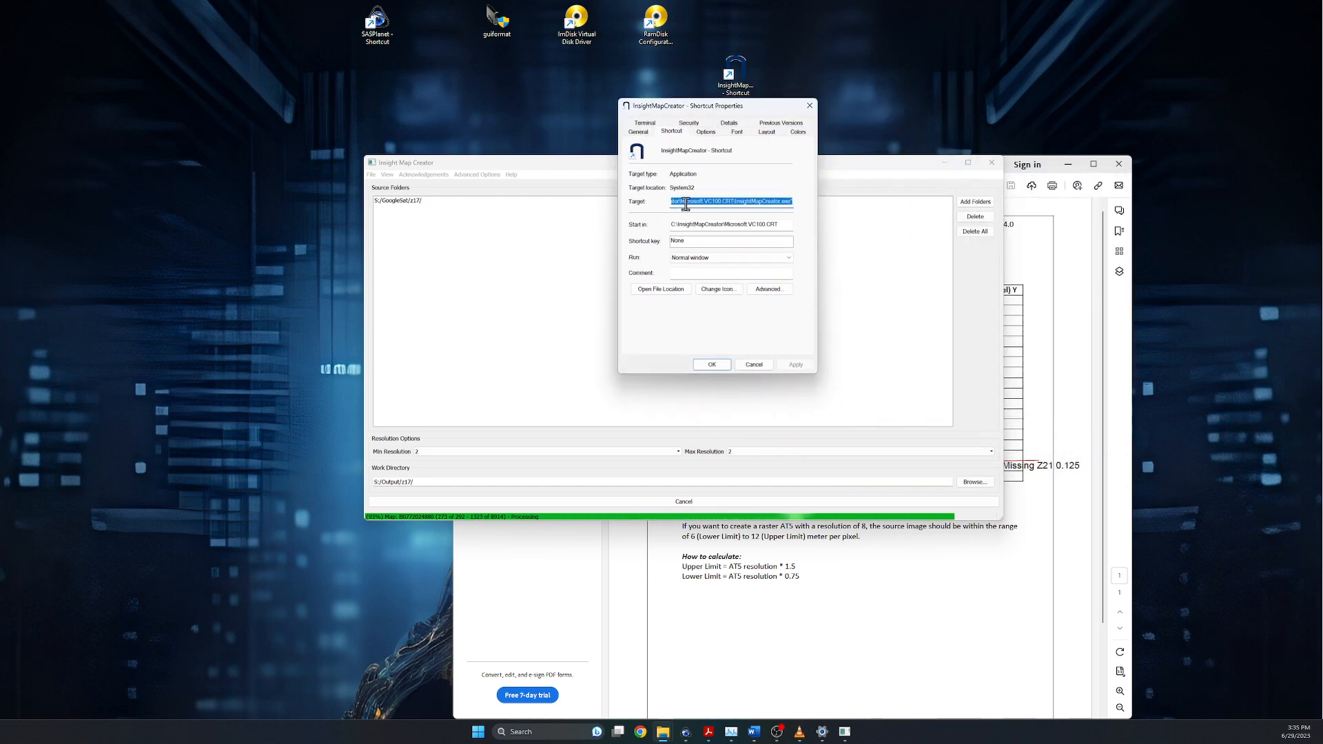
{"action": "left_click_drag", "start_coordinate": [685, 204], "coordinate": [611, 198]}
{"action": "left_click_drag", "start_coordinate": [735, 200], "coordinate": [756, 198]}
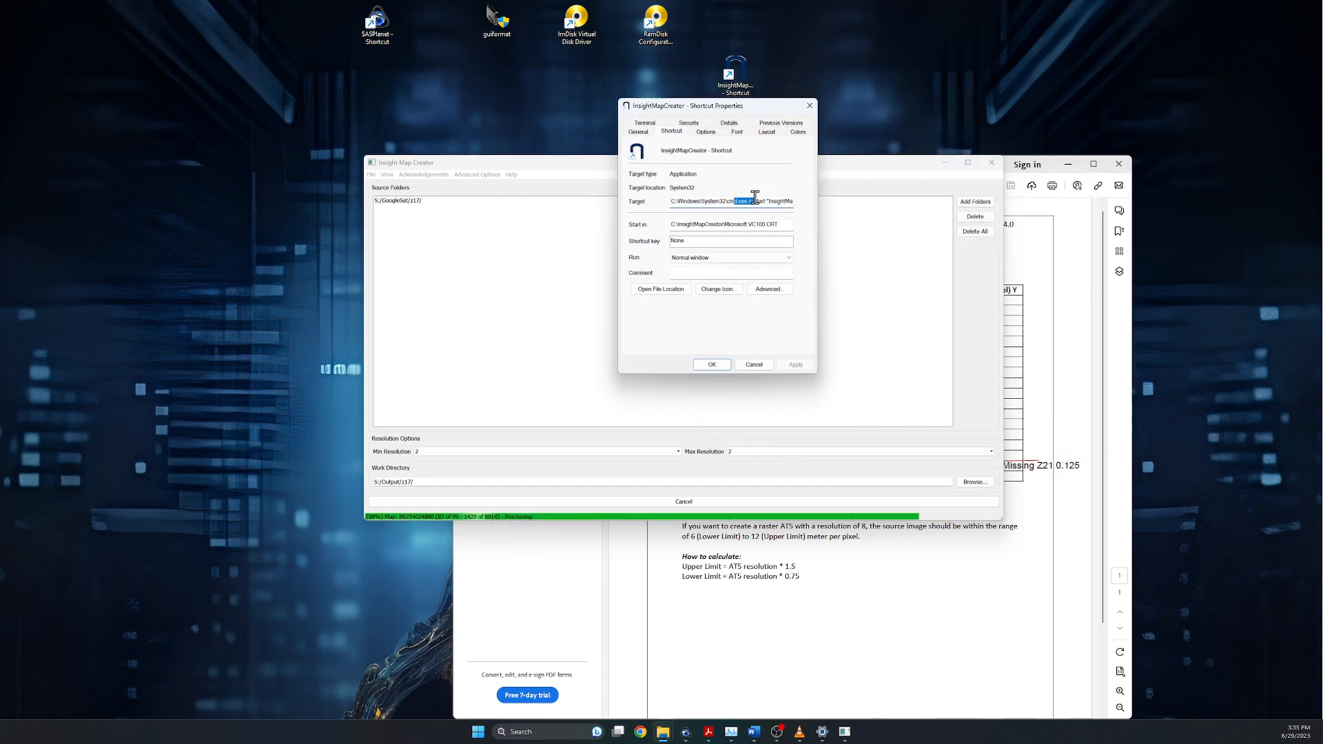
{"action": "double_click", "coordinate": [759, 200]}
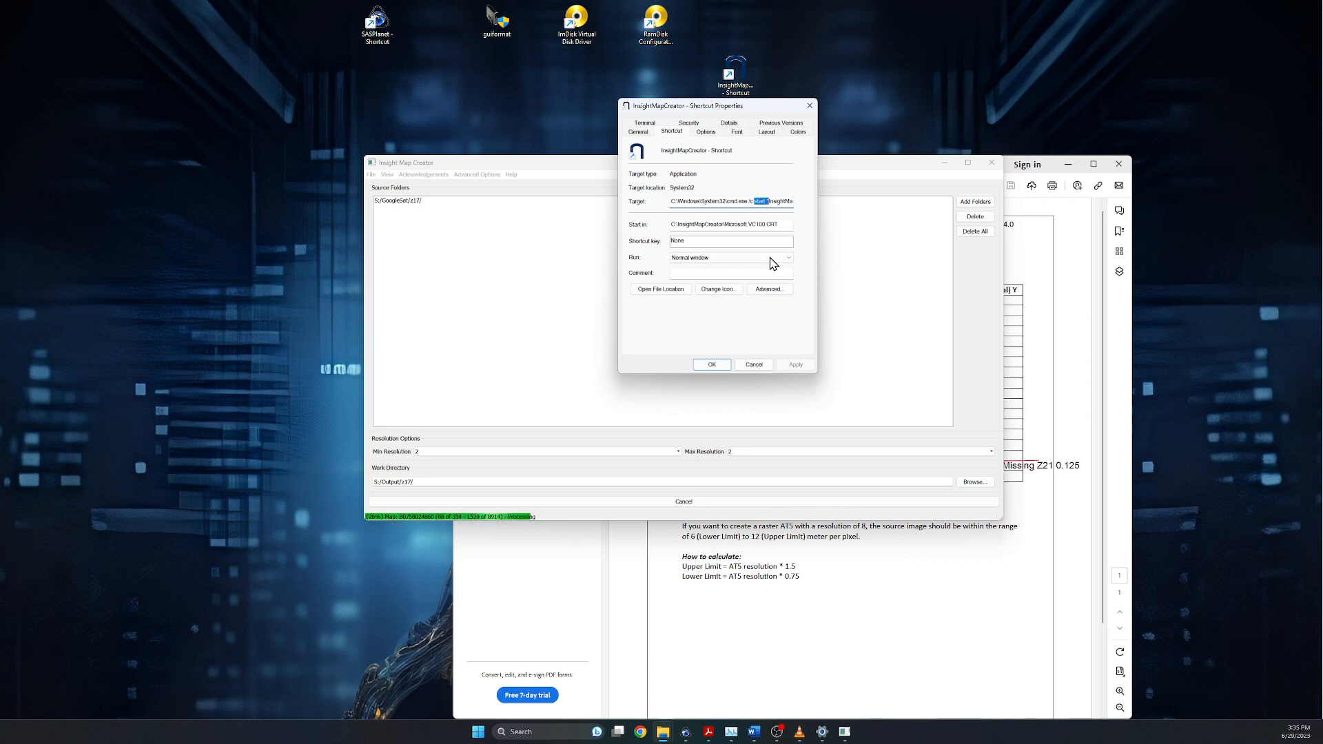
{"action": "mouse_move", "coordinate": [770, 202]}
{"action": "left_mouse_down"}
{"action": "mouse_move", "coordinate": [790, 200]}
{"action": "mouse_move", "coordinate": [757, 196]}
{"action": "mouse_move", "coordinate": [790, 207]}
{"action": "left_mouse_up"}
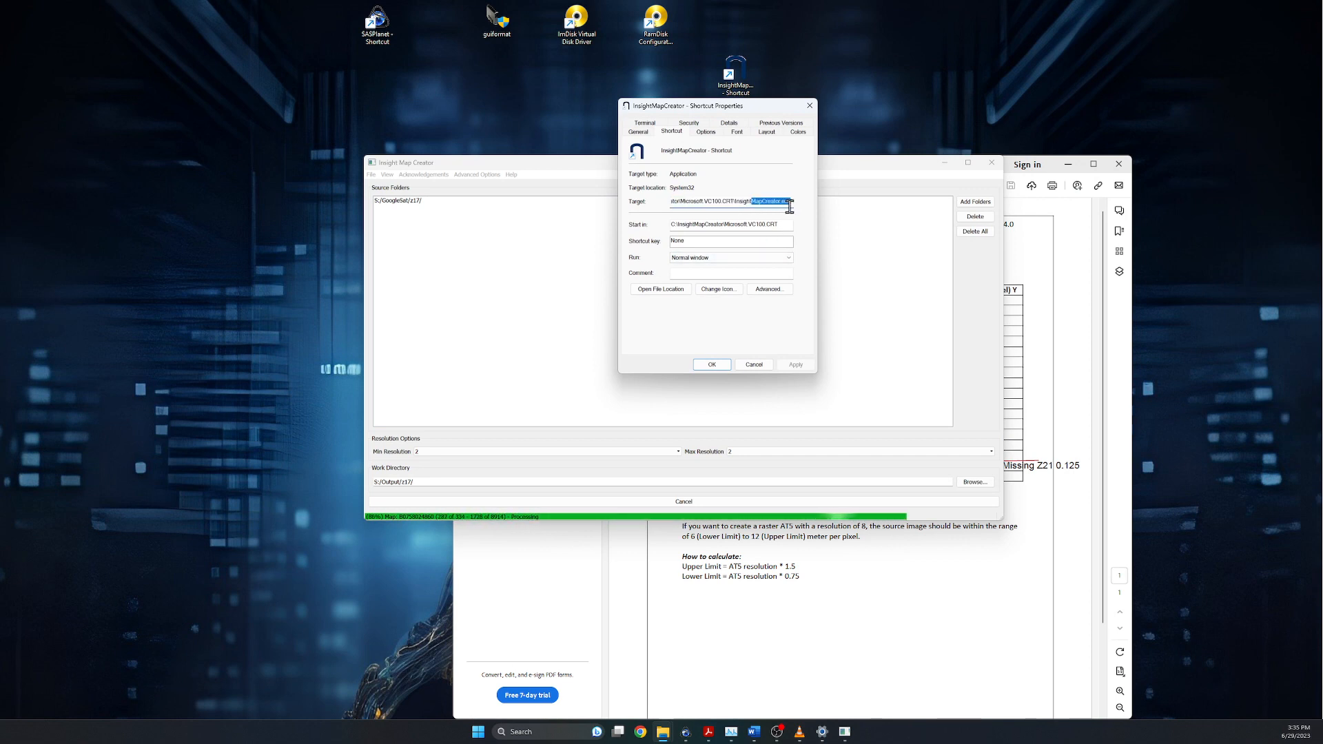
{"action": "left_click", "coordinate": [790, 206]}
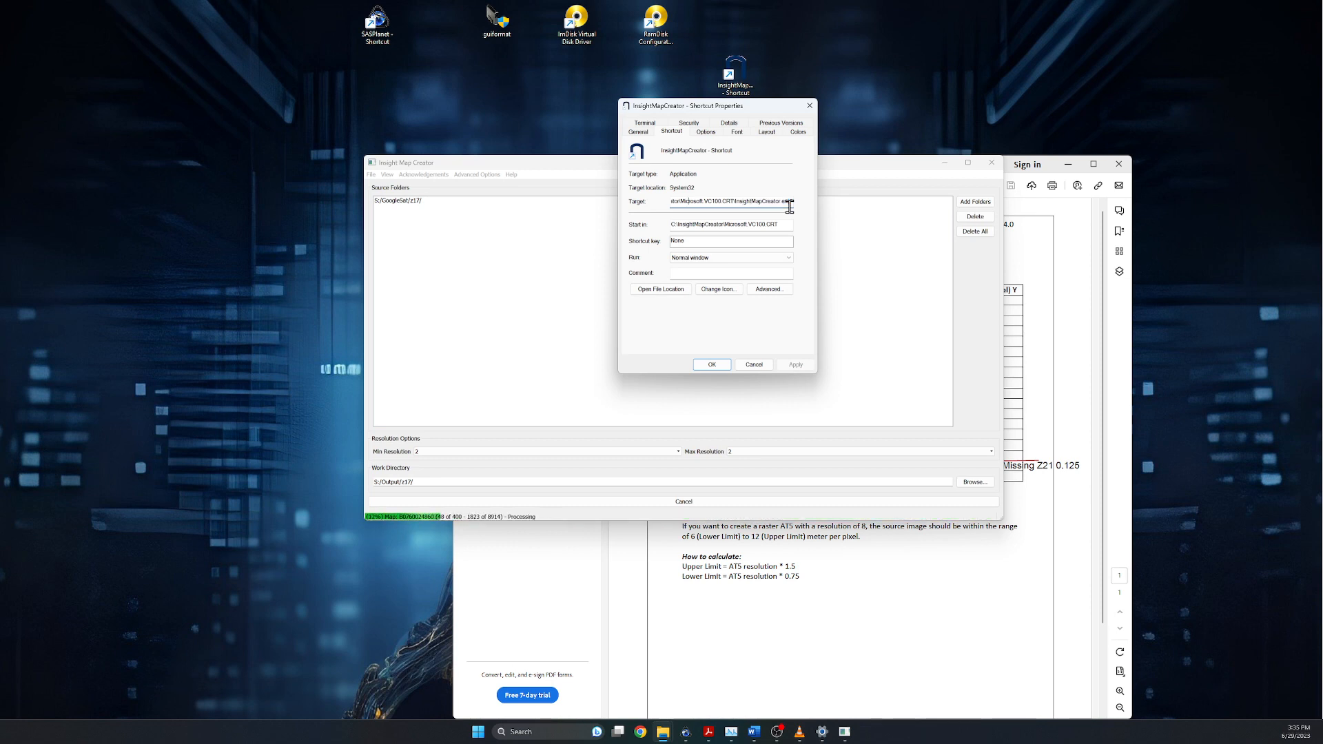
{"action": "key", "text": "Left"}
{"action": "key", "text": "Left"}
{"action": "key", "text": "Left"}
{"action": "key", "text": "Left"}
{"action": "key", "text": "Left"}
{"action": "key", "text": "Left"}
{"action": "key", "text": "Left"}
{"action": "key", "text": "Left"}
{"action": "key", "text": "Left"}
{"action": "key", "text": "Left"}
{"action": "key", "text": "Left"}
{"action": "key", "text": "Left"}
{"action": "key", "text": "Left"}
{"action": "key", "text": "Left"}
{"action": "key", "text": "Left"}
{"action": "key", "text": "Left"}
{"action": "key", "text": "Left"}
{"action": "key", "text": "Left"}
{"action": "key", "text": "Left"}
{"action": "key", "text": "Left"}
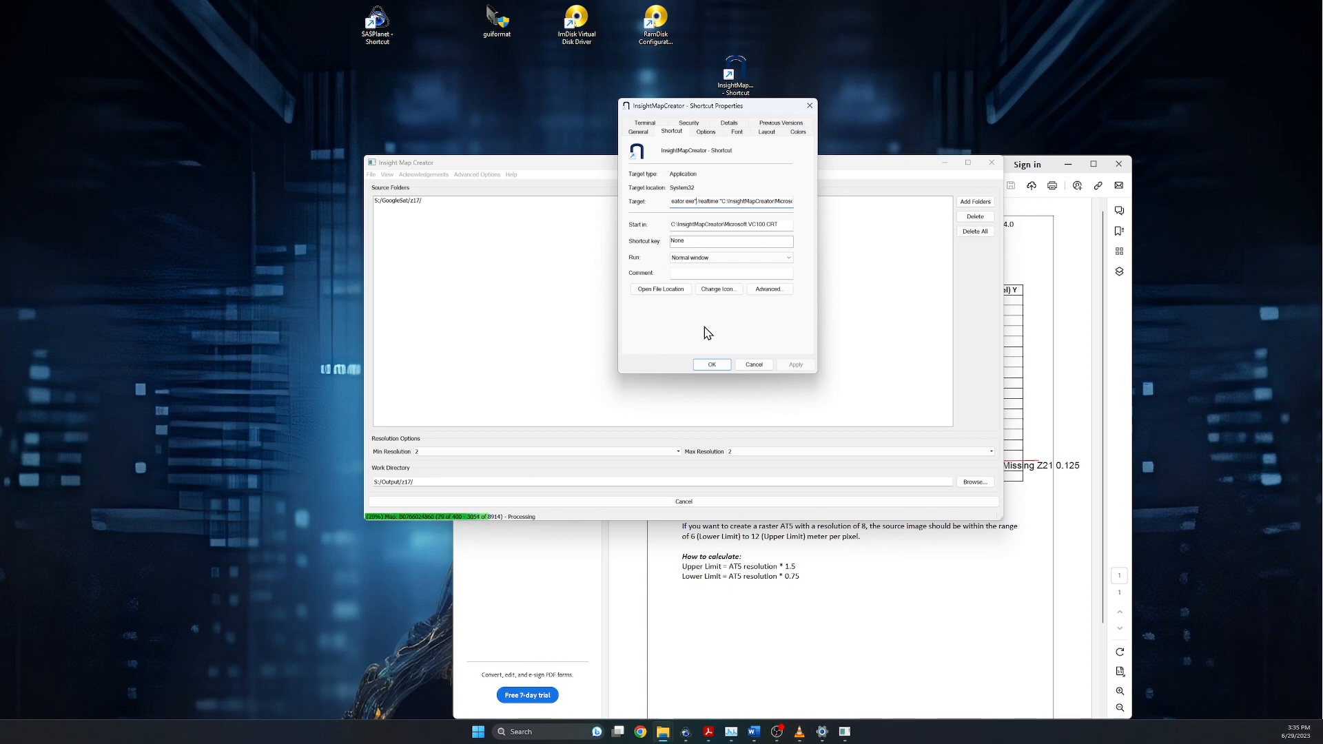
- Set the InsightMapCreator.exe process priority to Realtime in Task Manager, and bring Insight Map Creator back to the front
{"action": "left_click", "coordinate": [731, 731]}
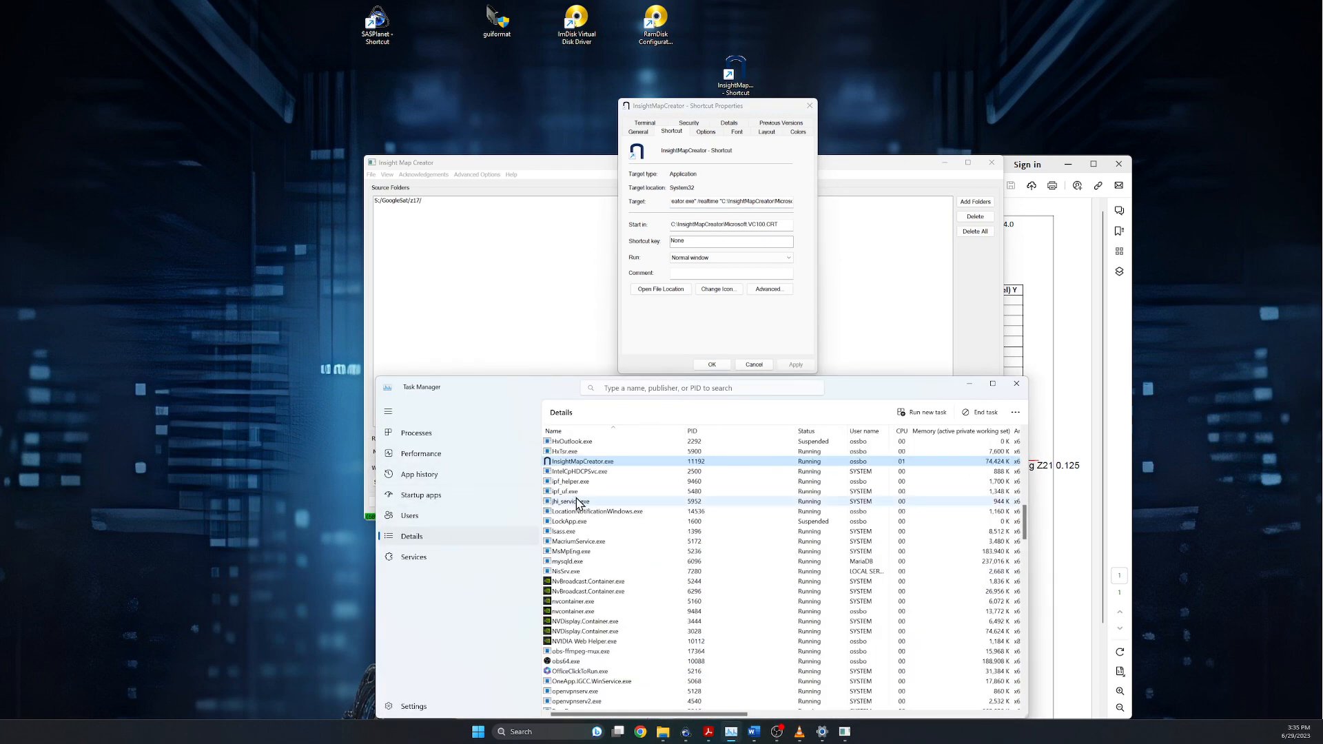
{"action": "right_click", "coordinate": [580, 462]}
{"action": "mouse_move", "coordinate": [668, 517]}
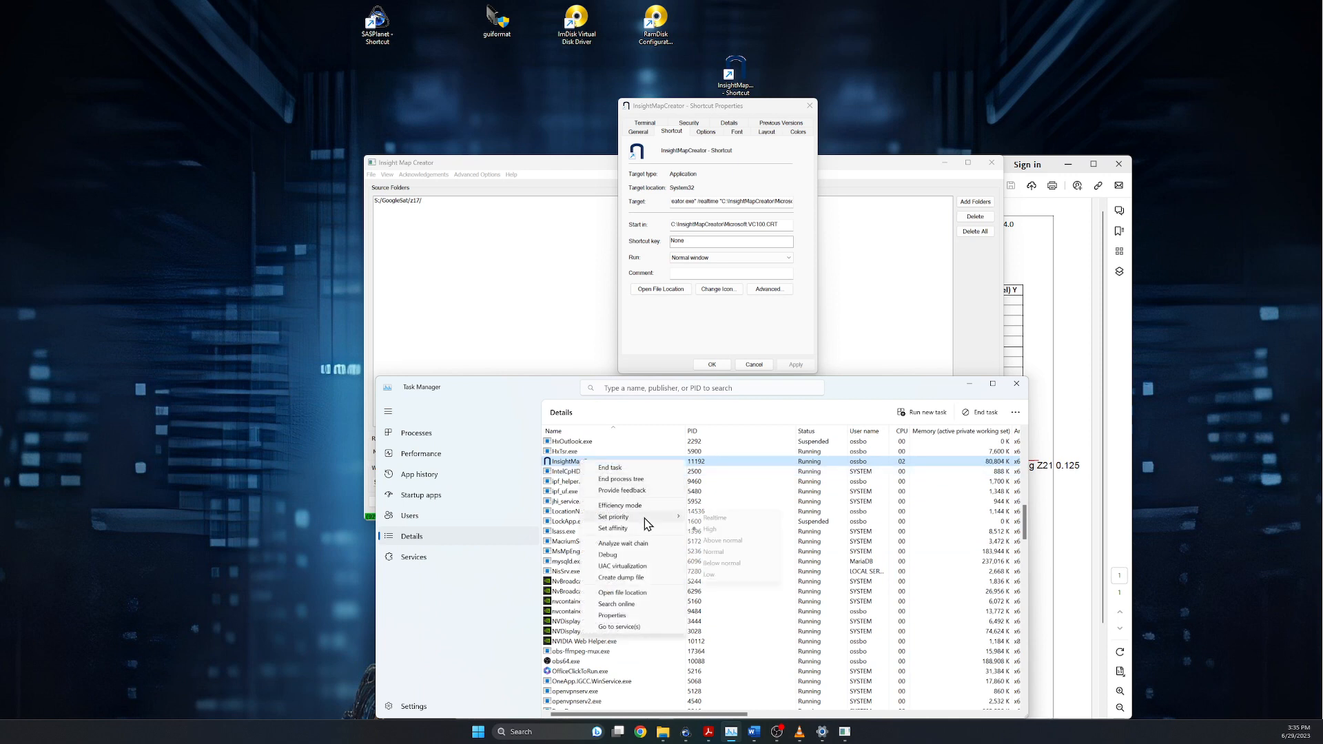
{"action": "left_click", "coordinate": [717, 518]}
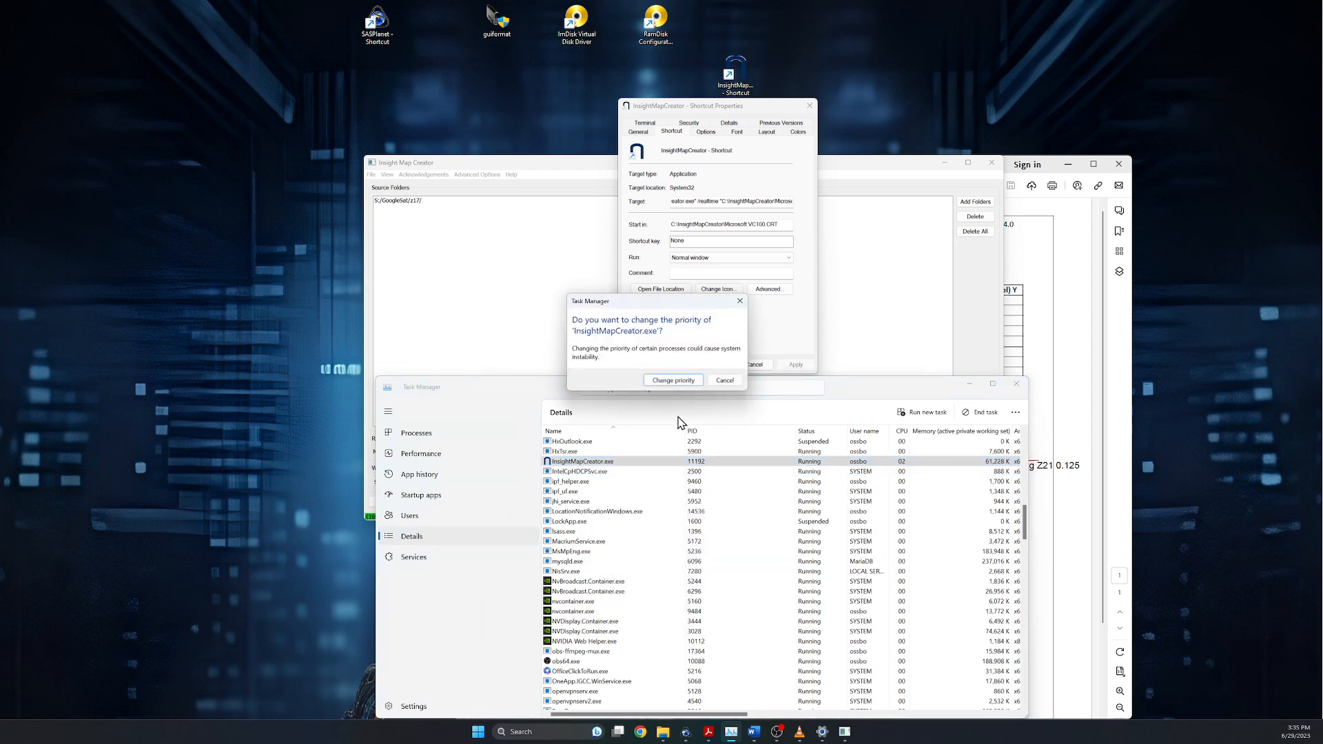
{"action": "left_click", "coordinate": [673, 380]}
{"action": "left_click", "coordinate": [560, 355]}
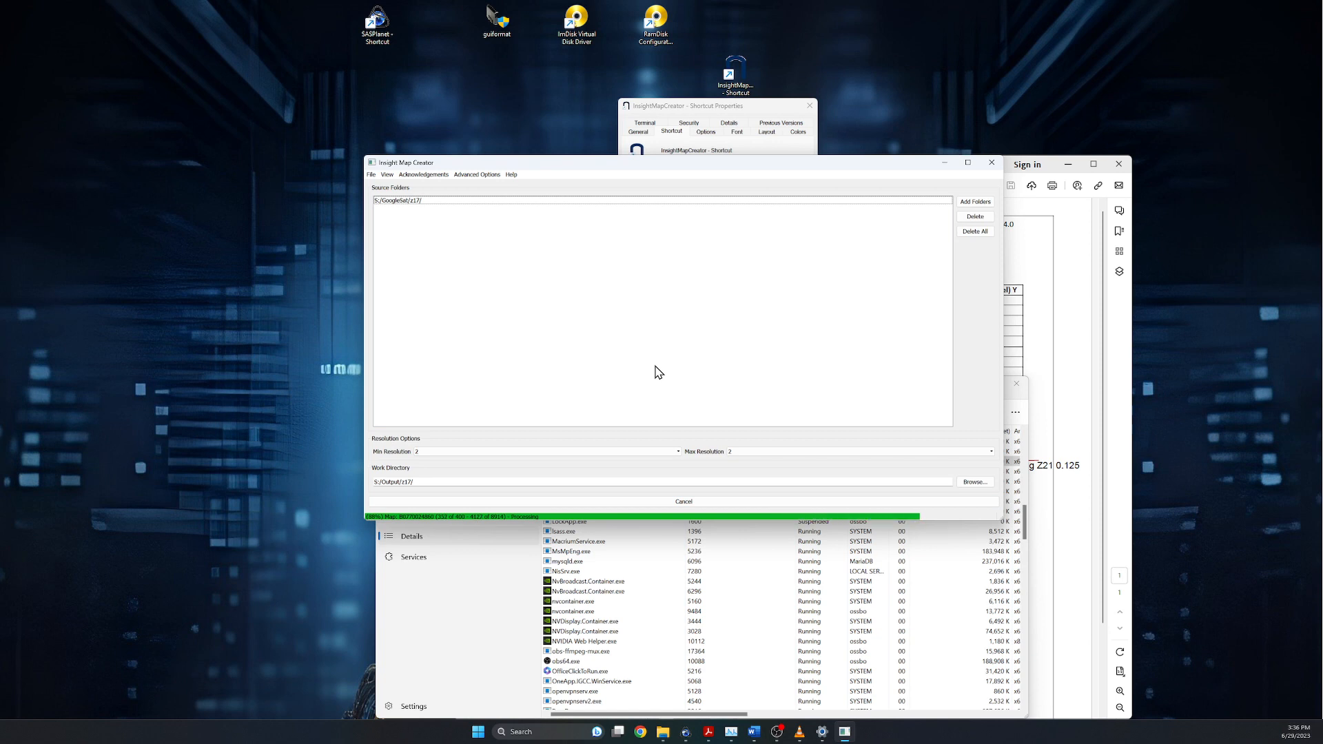
- Review the shortcut's whole Target command, from cmd.exe through the realtime switch to the program path, and close the properties
{"action": "left_click", "coordinate": [727, 116]}
{"action": "left_click_drag", "start_coordinate": [706, 204], "coordinate": [658, 206]}
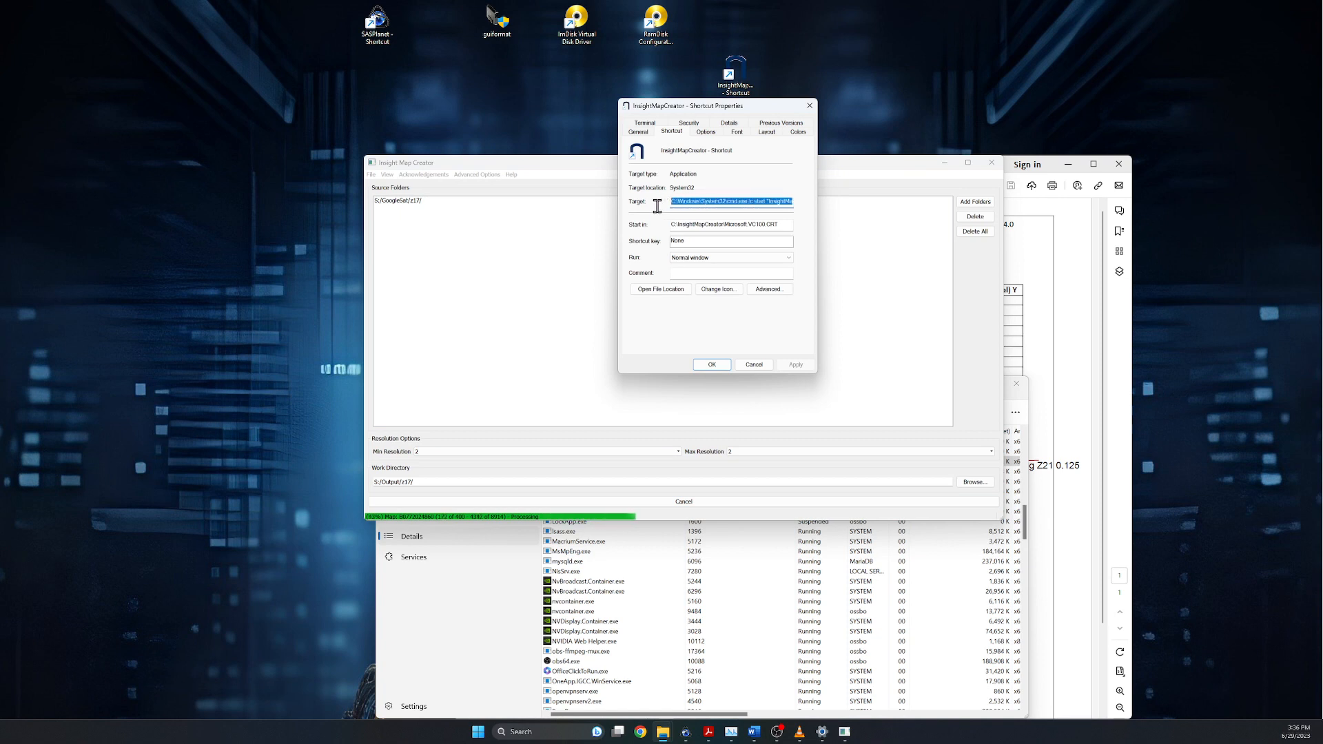
{"action": "left_click", "coordinate": [750, 206]}
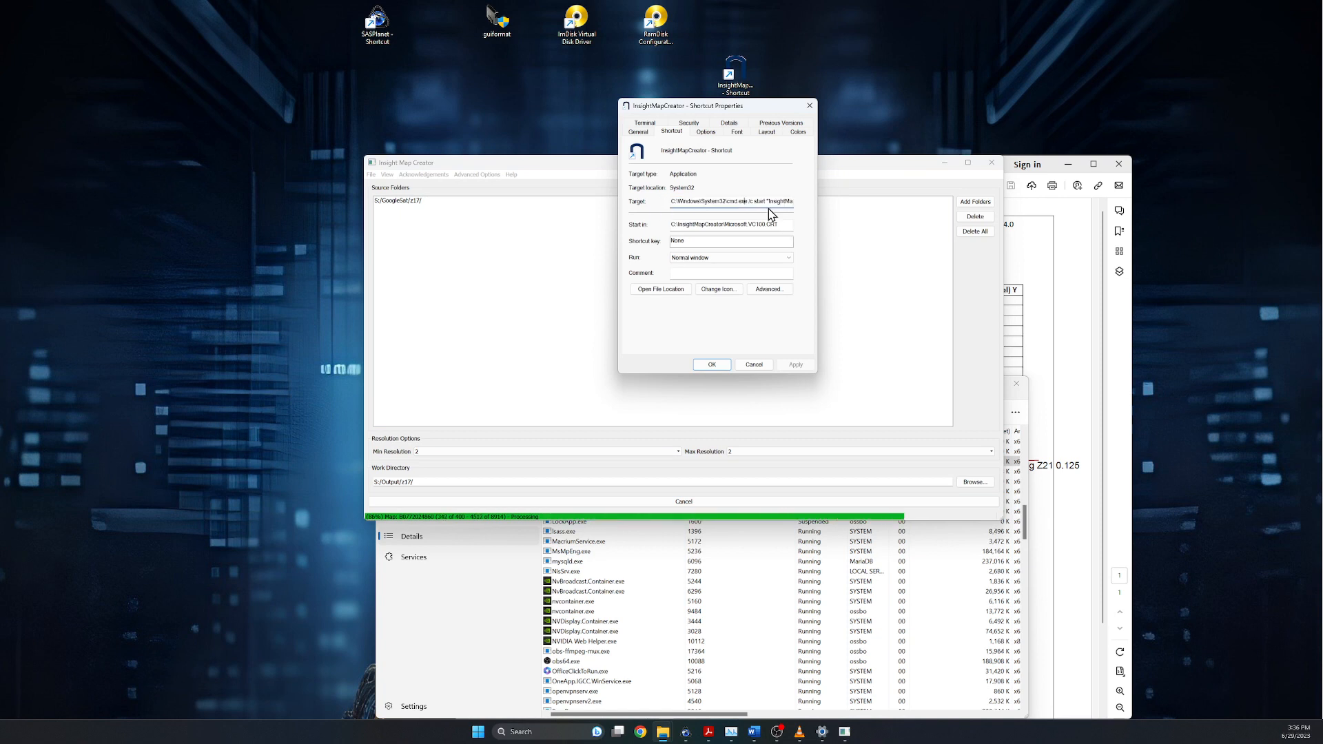
{"action": "key", "text": "Right"}
{"action": "key", "text": "Right"}
{"action": "key", "text": "Right"}
{"action": "key", "text": "Right"}
{"action": "key", "text": "Right"}
{"action": "key", "text": "Right"}
{"action": "key", "text": "Right"}
{"action": "key", "text": "Right"}
{"action": "key", "text": "Right"}
{"action": "key", "text": "Right"}
{"action": "key", "text": "Right"}
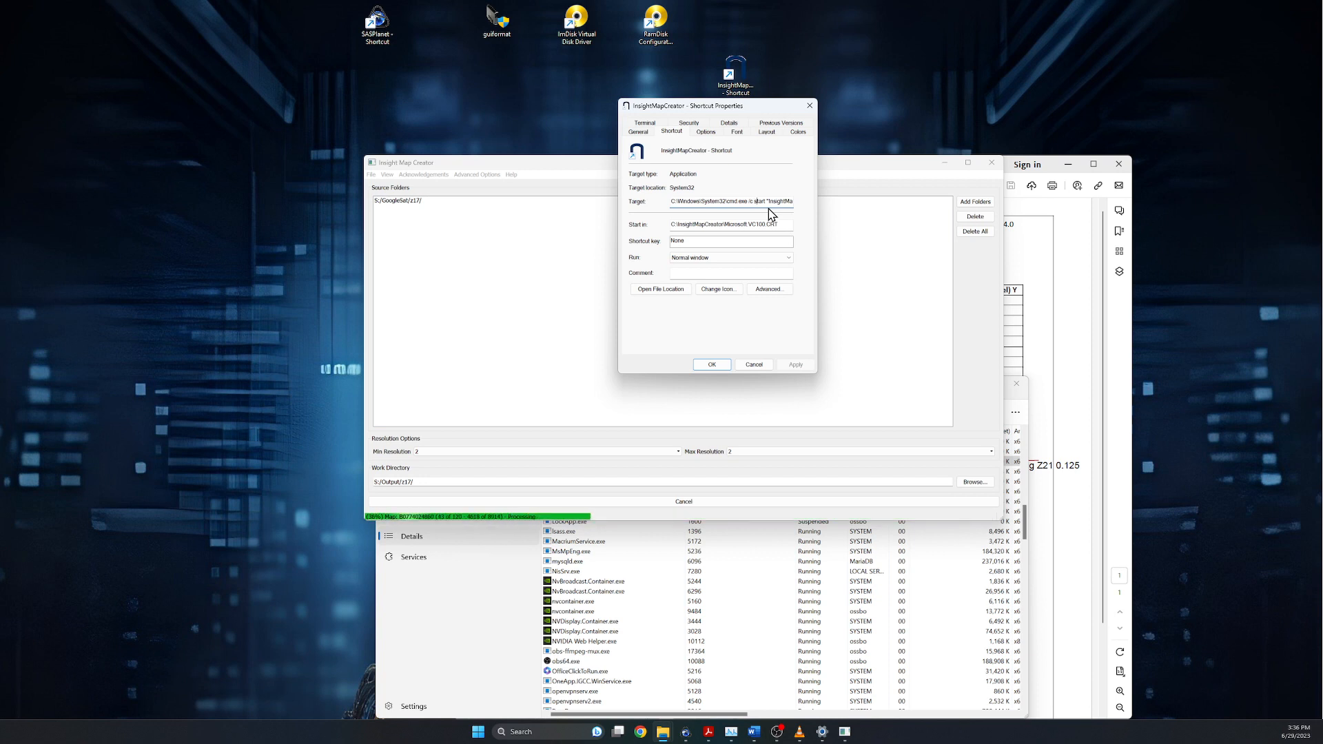
{"action": "key", "text": "End"}
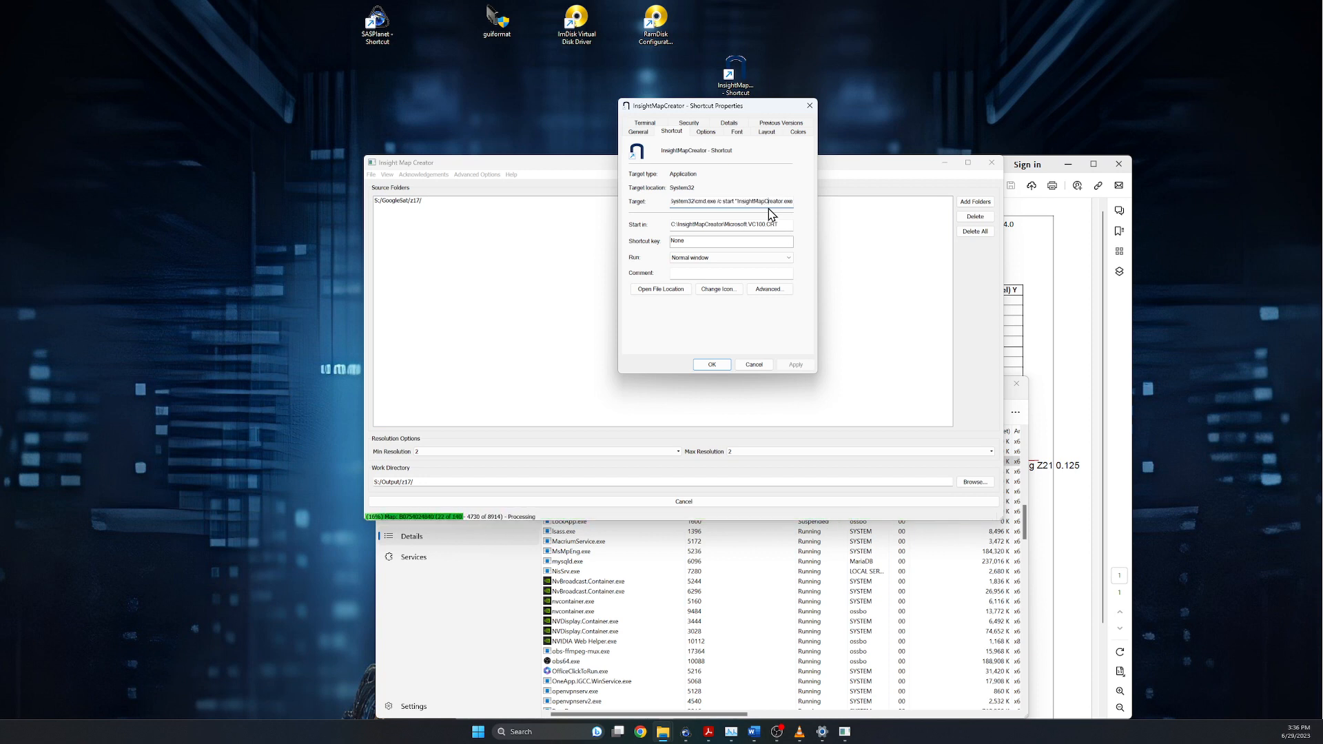
{"action": "type", "text": "\" /realtime \"C"}
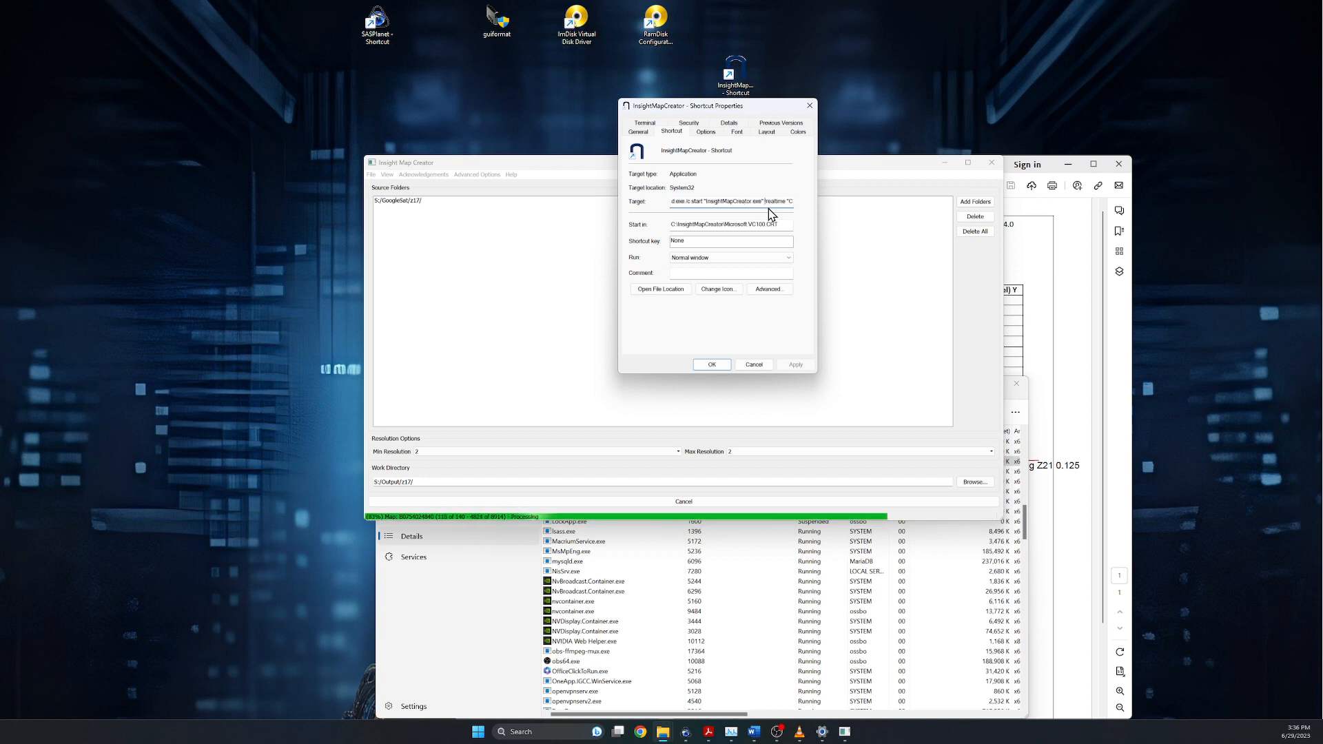
{"action": "type", "text": ":\\InsightMap"}
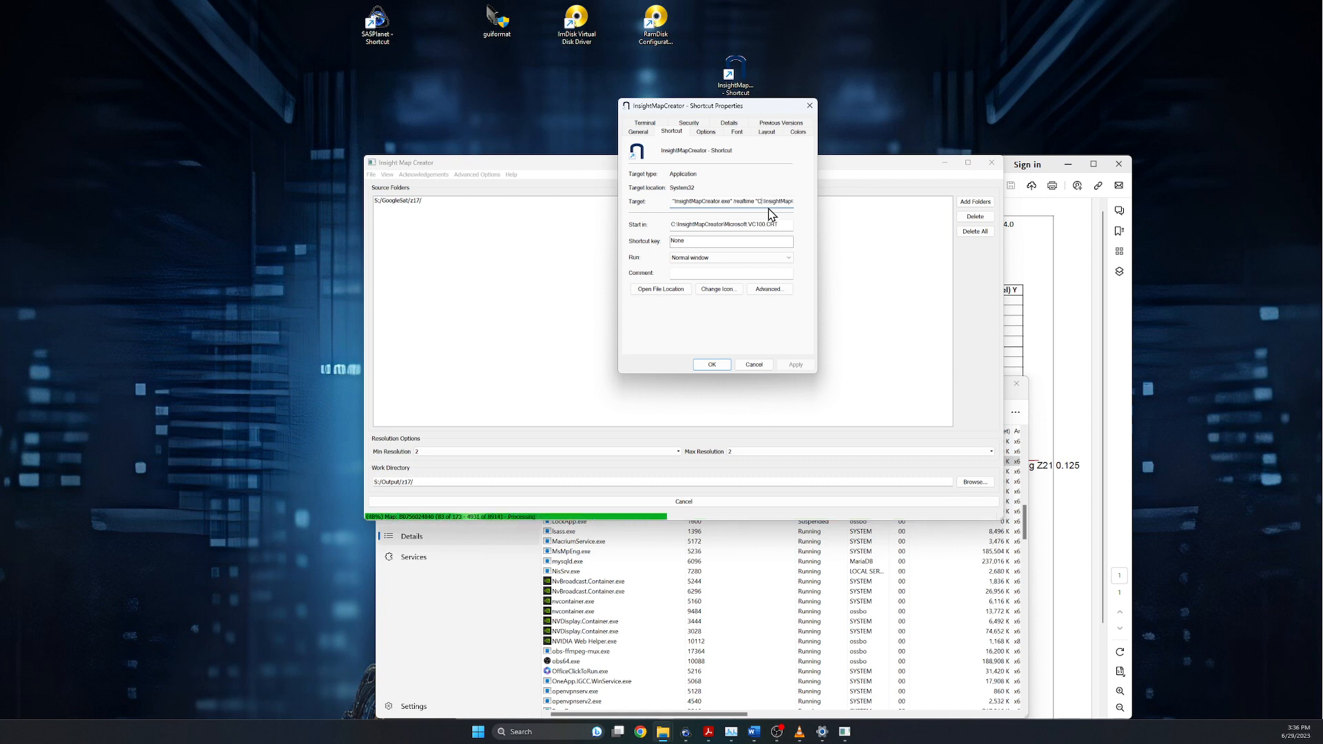
{"action": "type", "text": "Creator\\Micros"}
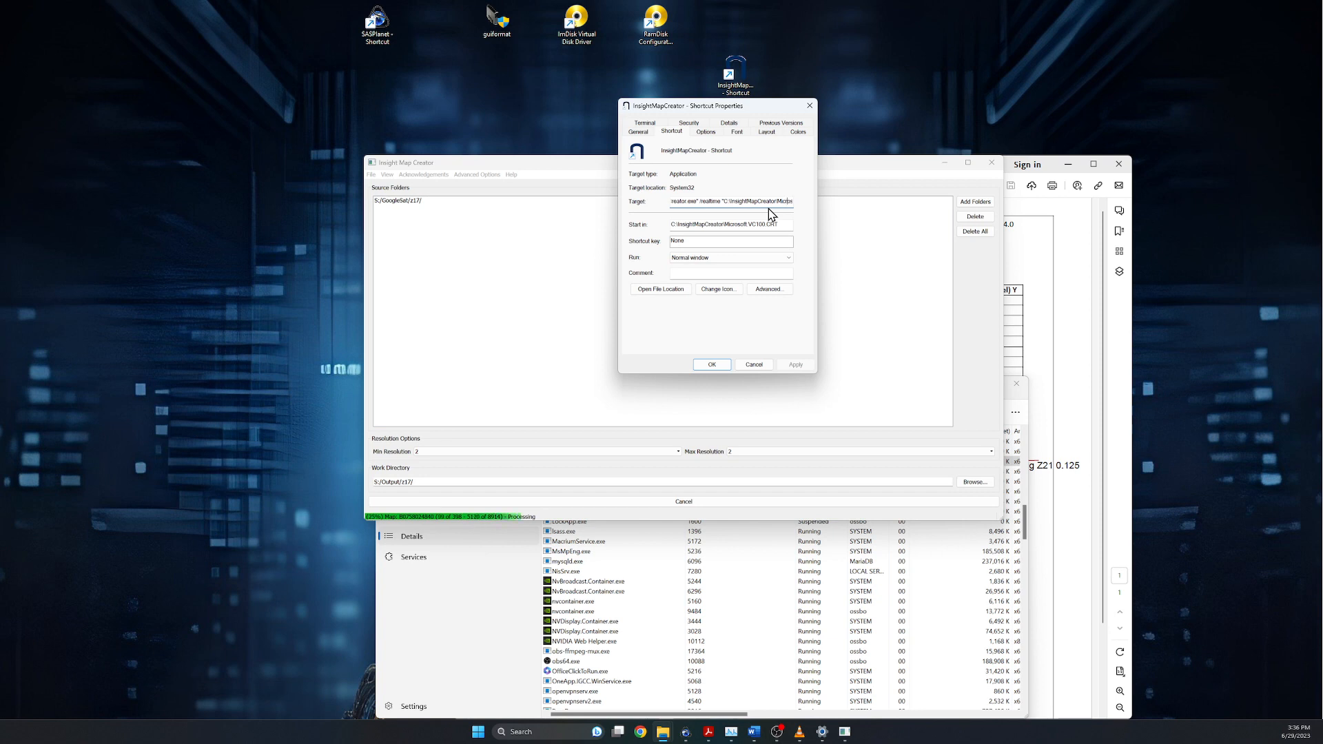
{"action": "type", "text": "oft.VC100.C"}
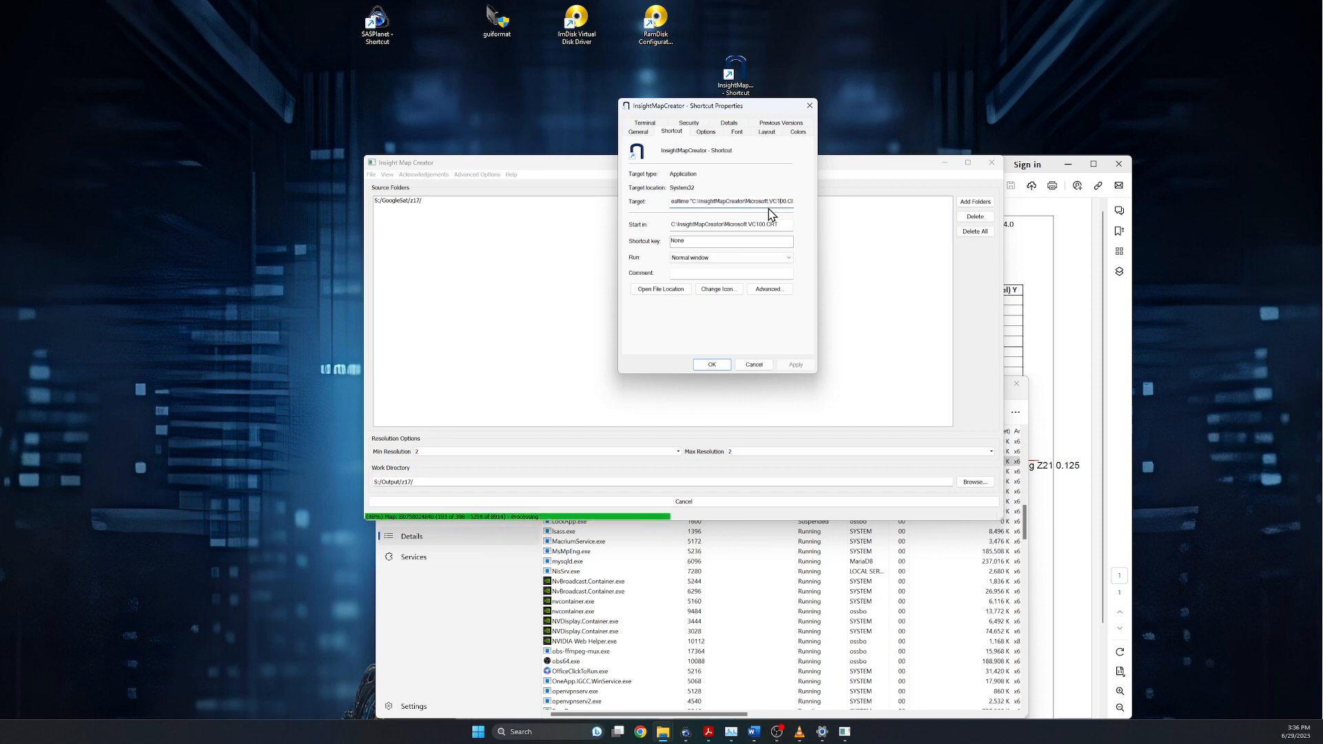
{"action": "type", "text": "RT\\InsightMapCreator.exe"}
{"action": "left_click", "coordinate": [712, 368]}
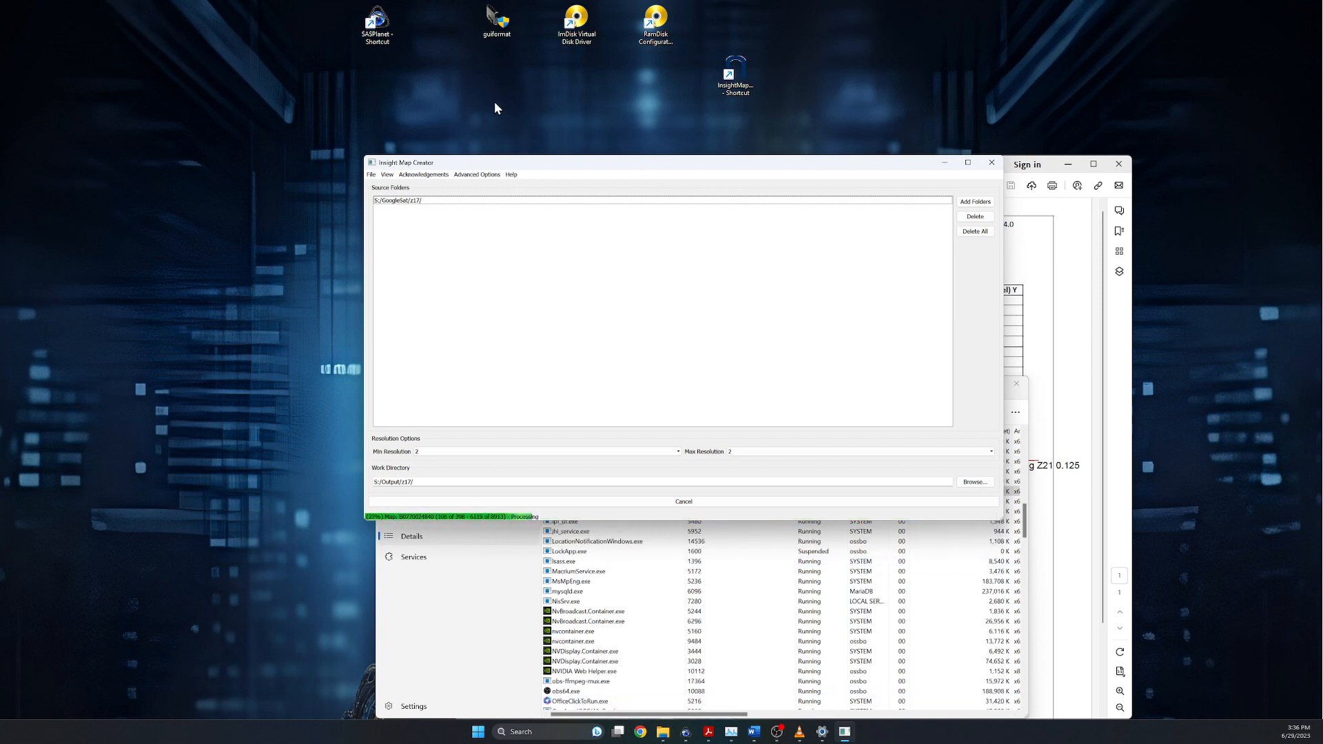
- Save the map project as Colorado17 in the SAP folder on the RamDisk2 (S:) drive
{"action": "left_click", "coordinate": [373, 178]}
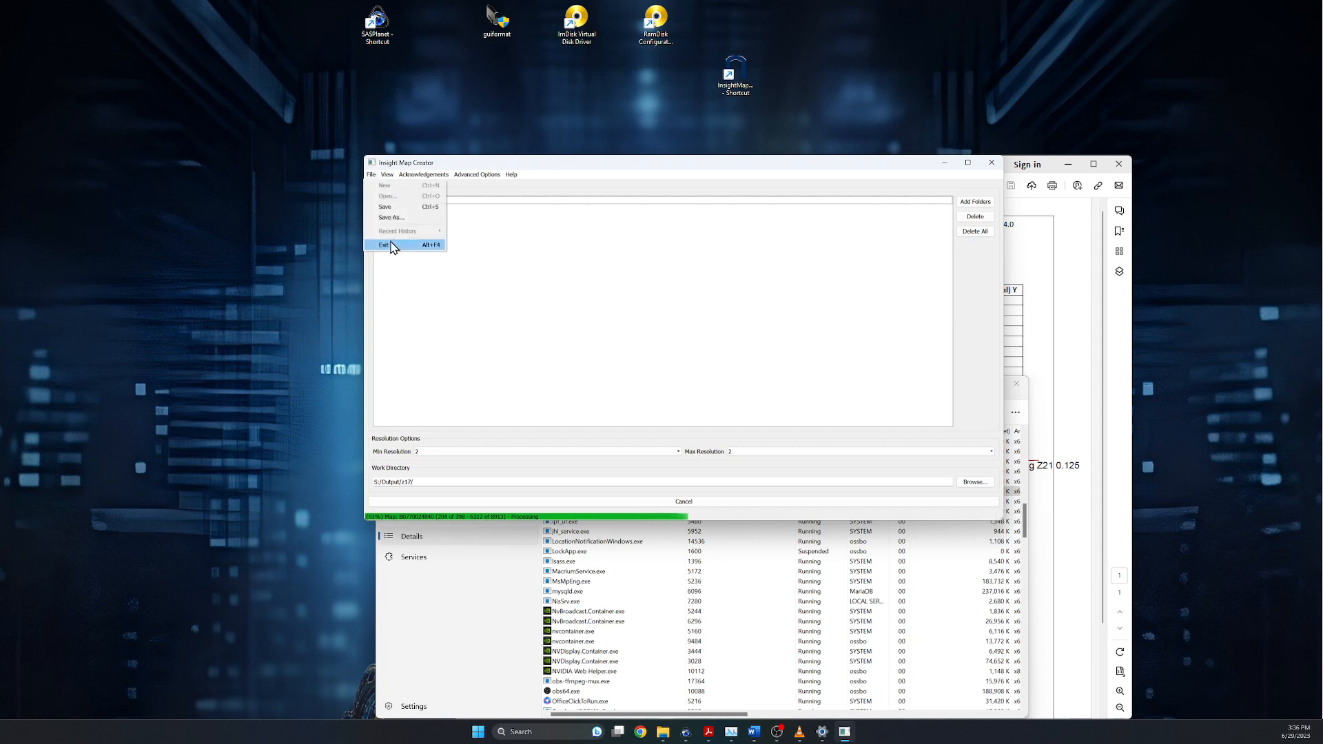
{"action": "left_click", "coordinate": [408, 217]}
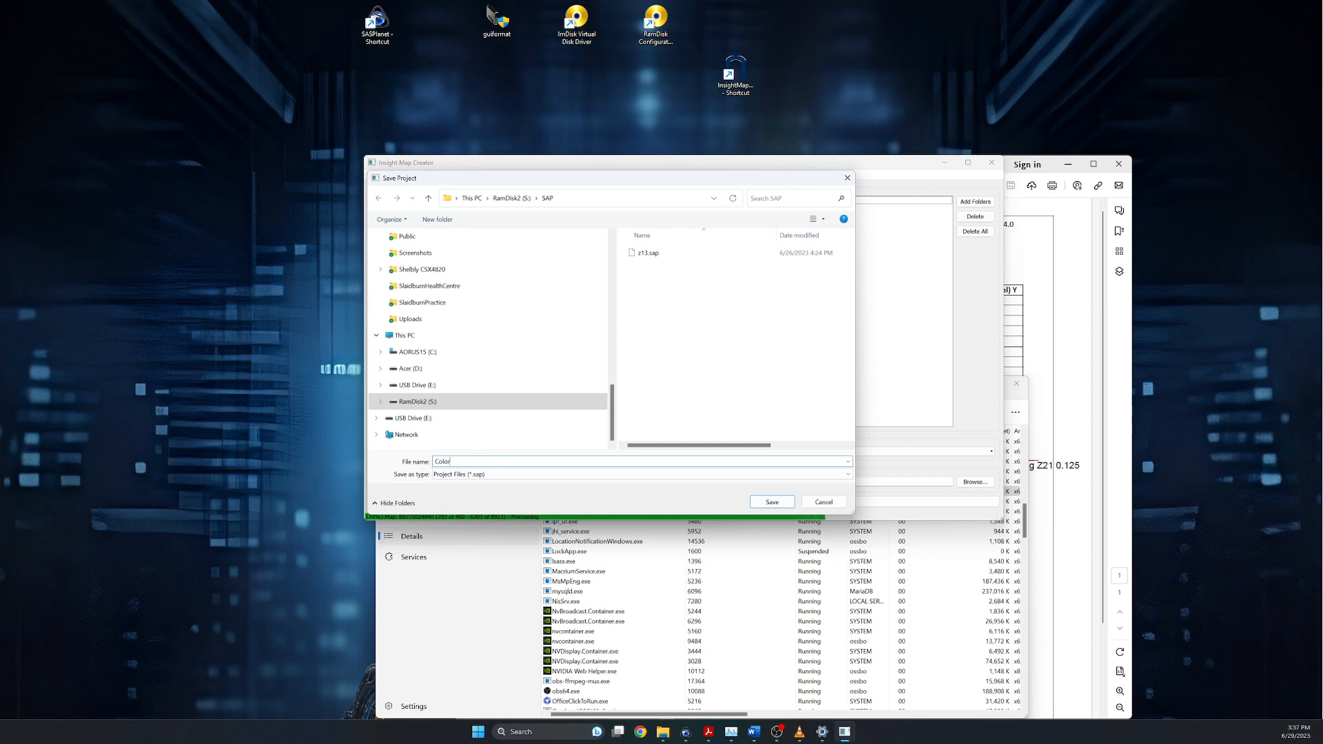
{"action": "type", "text": "ado"}
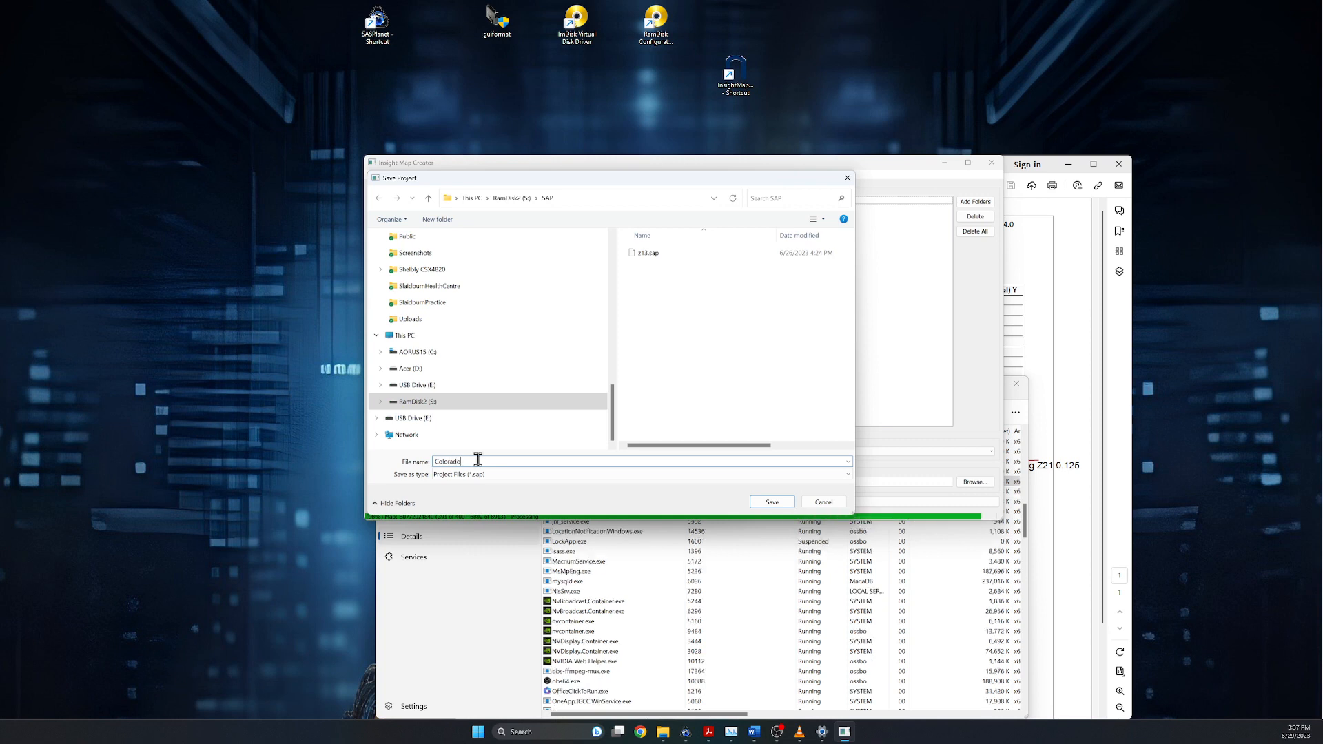
{"action": "type", "text": "17"}
{"action": "key", "text": "Return"}
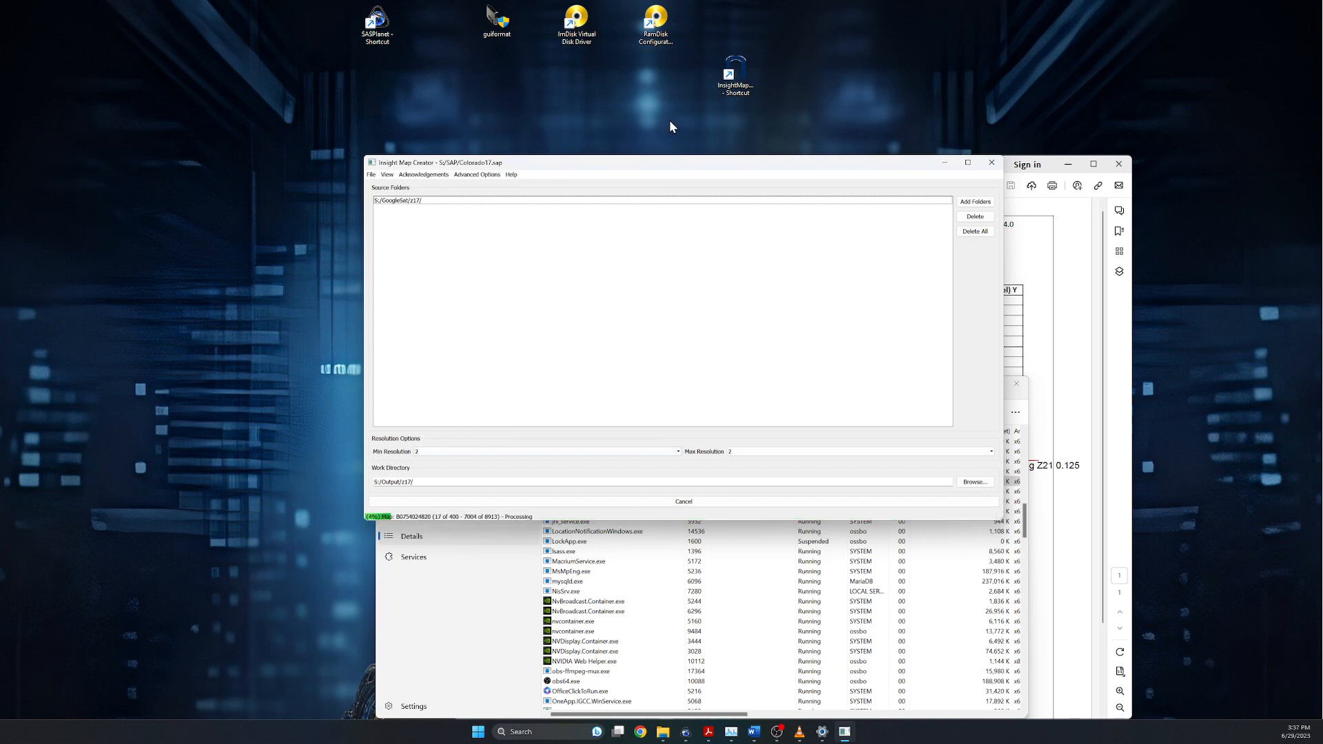
- Launch a second instance of Insight Map Creator, enlarge its window, and arrange both instances side by side
{"action": "double_click", "coordinate": [732, 70]}
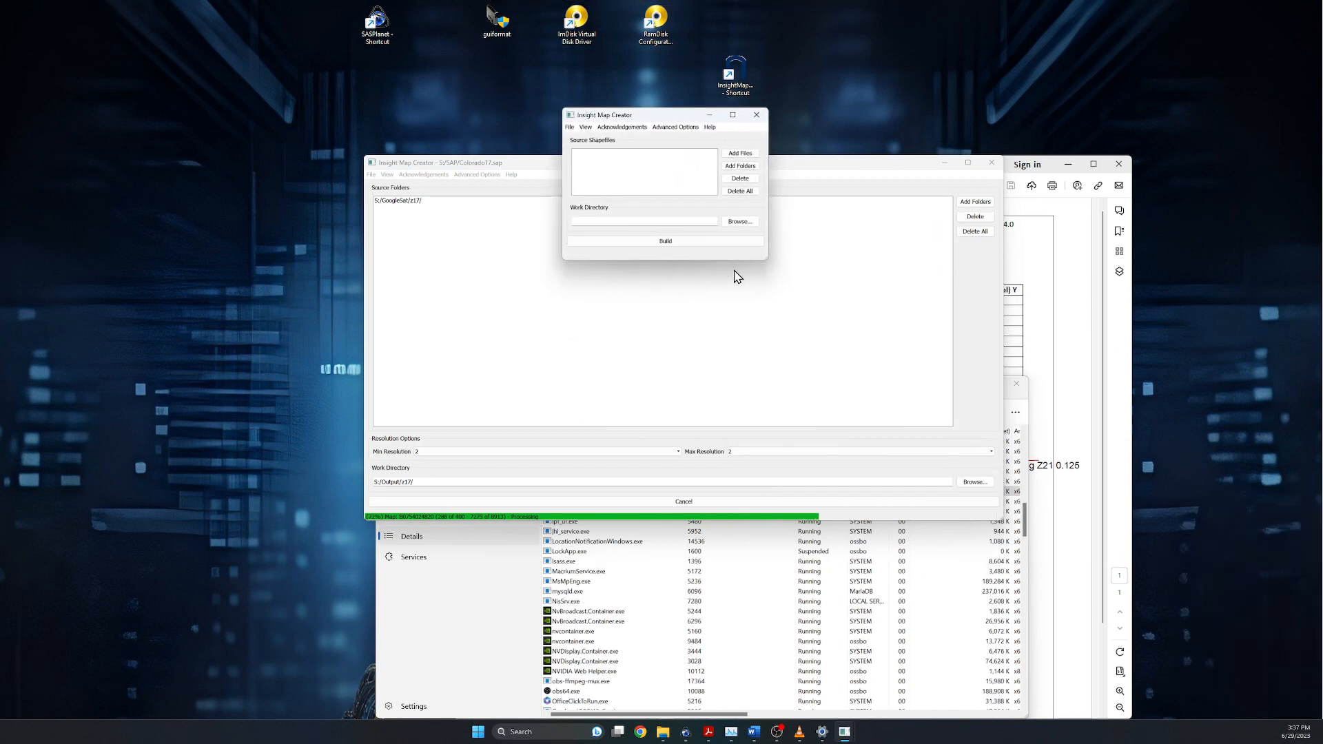
{"action": "left_click_drag", "start_coordinate": [769, 260], "coordinate": [1134, 436]}
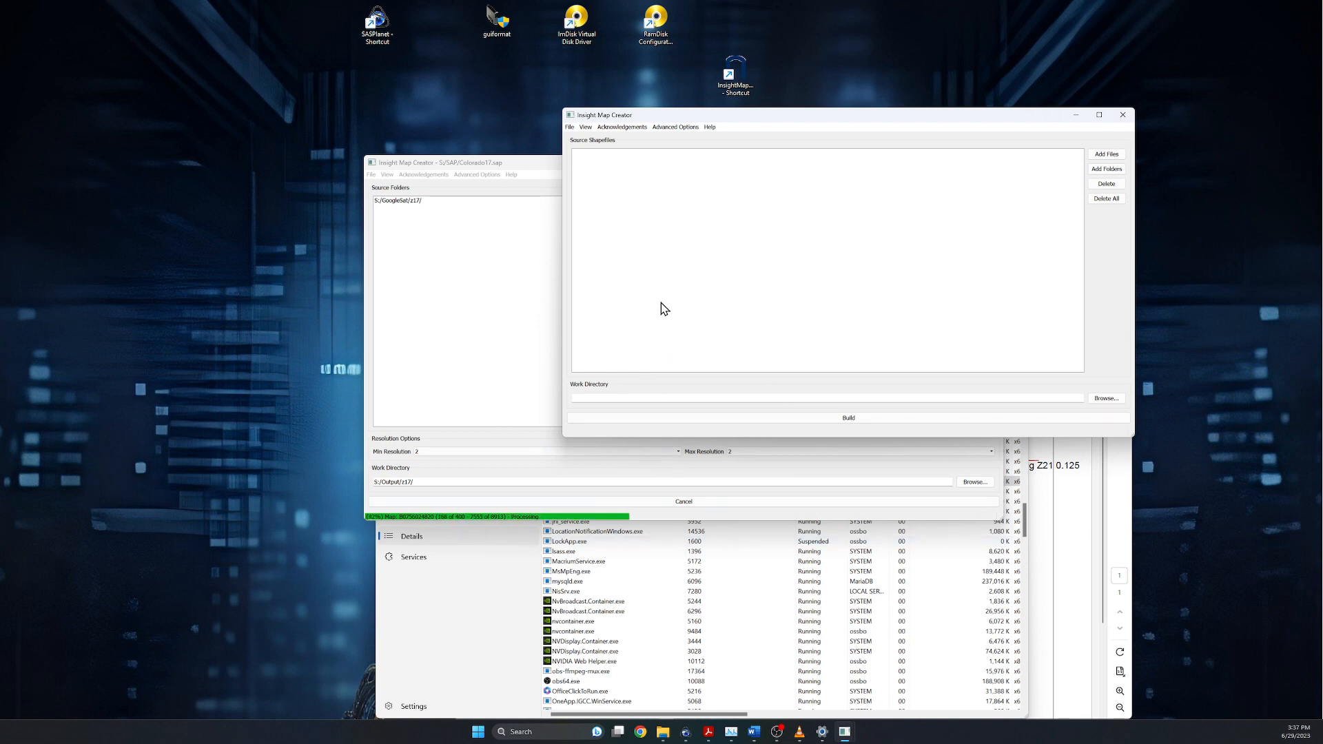
{"action": "left_click_drag", "start_coordinate": [641, 119], "coordinate": [680, 79]}
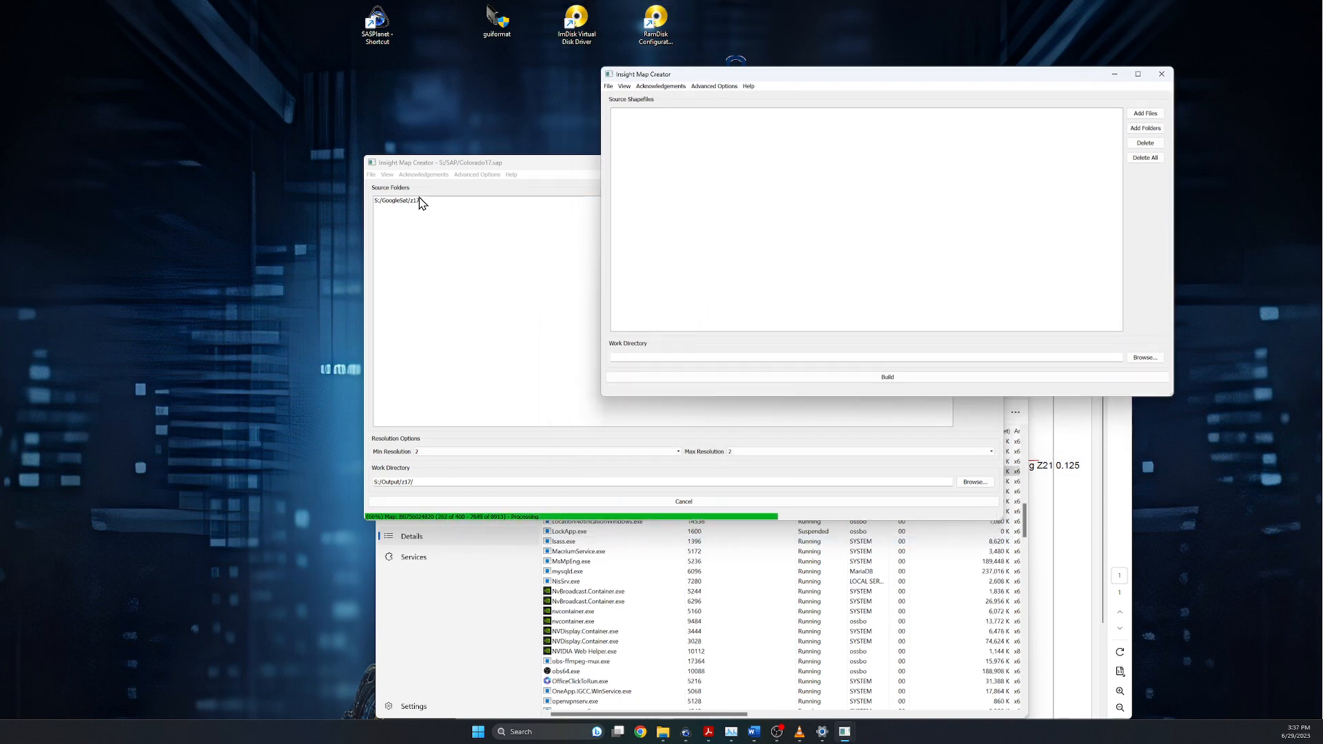
{"action": "left_click_drag", "start_coordinate": [472, 167], "coordinate": [346, 168]}
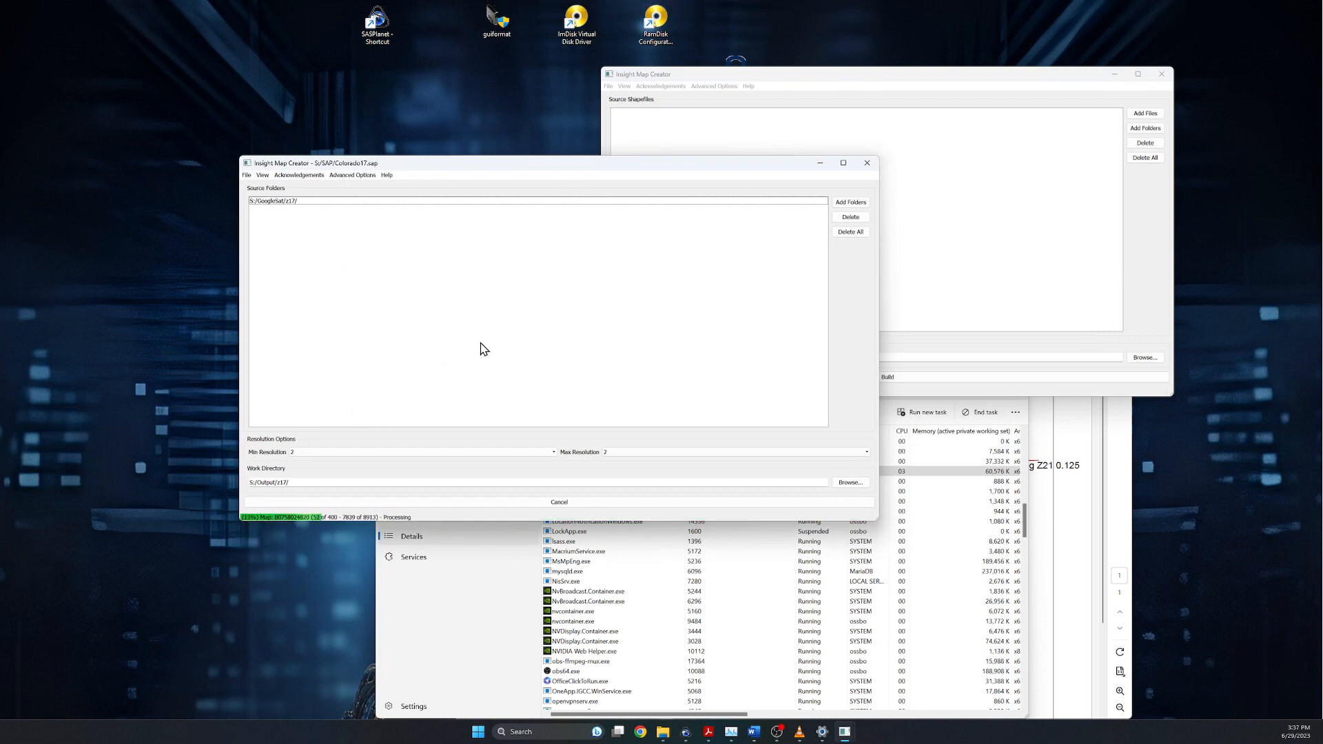
{"action": "left_click_drag", "start_coordinate": [474, 172], "coordinate": [334, 176]}
{"action": "left_click_drag", "start_coordinate": [804, 79], "coordinate": [877, 90]}
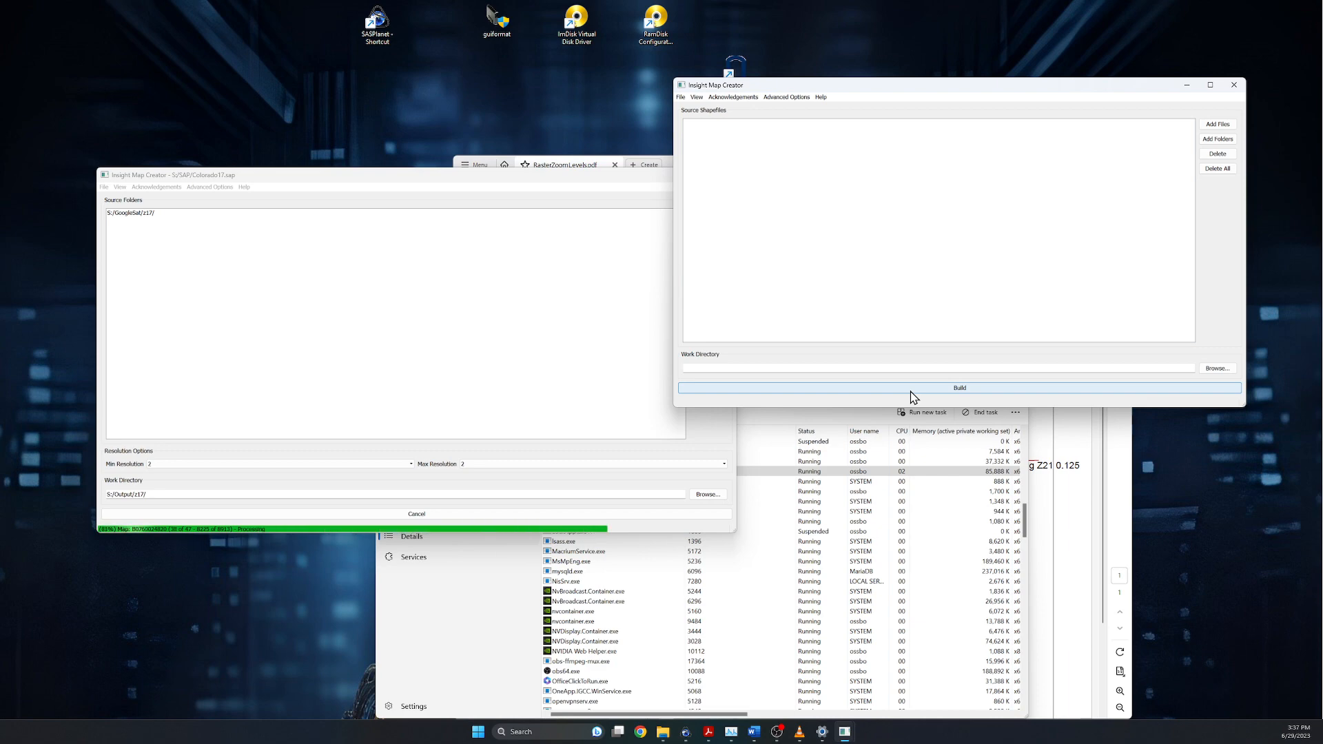
- Switch to SAS.Planet and examine the z15 tile coverage closely at the selection rectangle's southeast corner
{"action": "left_click", "coordinate": [691, 734]}
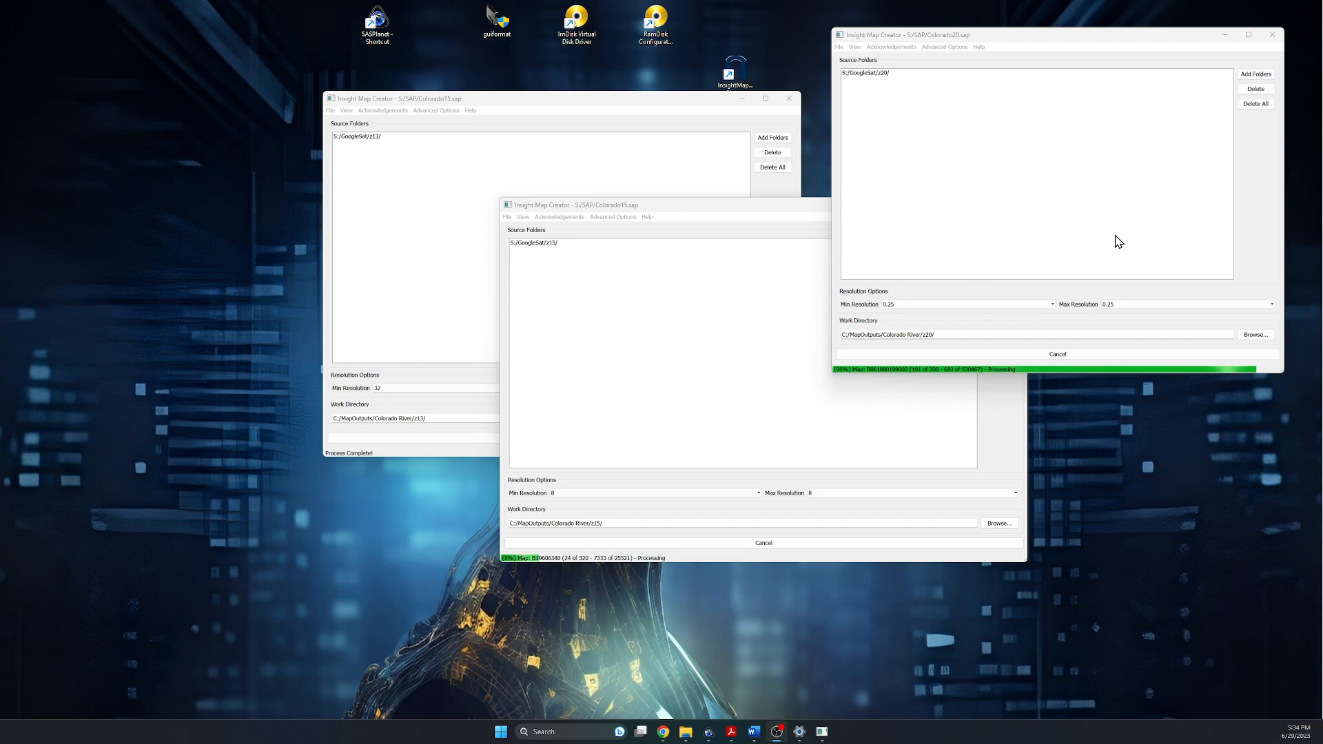
{"action": "left_click", "coordinate": [700, 741]}
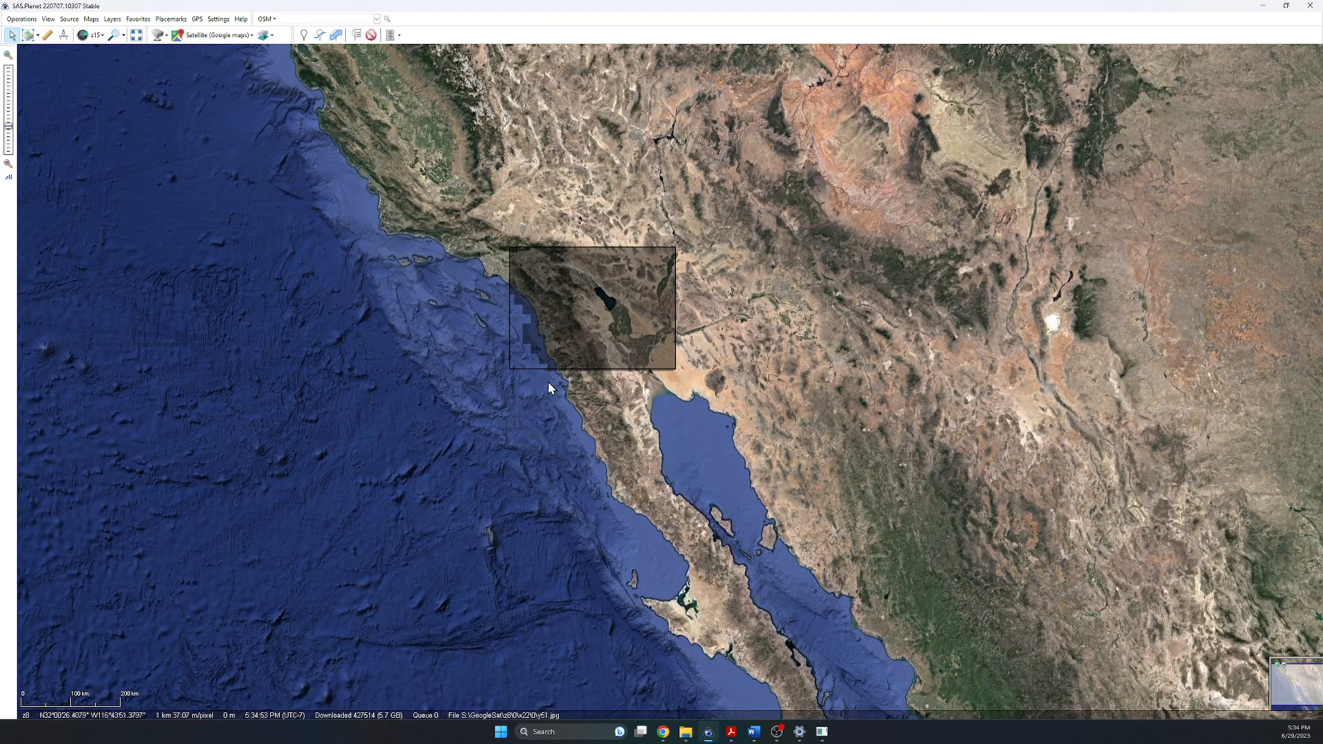
{"action": "scroll", "coordinate": [548, 382], "scroll_direction": "up", "scroll_amount": 1}
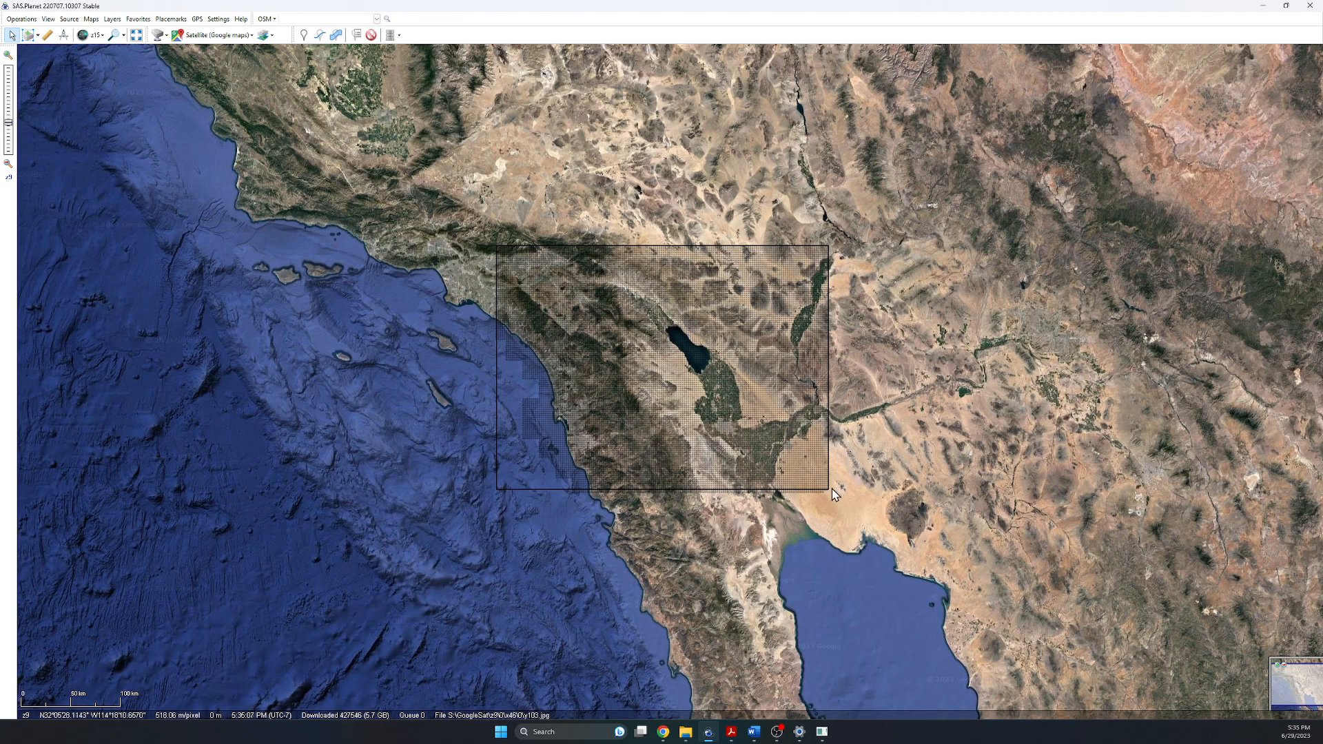
{"action": "scroll", "coordinate": [831, 503], "scroll_direction": "up", "scroll_amount": 2}
{"action": "scroll", "coordinate": [826, 503], "scroll_direction": "up", "scroll_amount": 2}
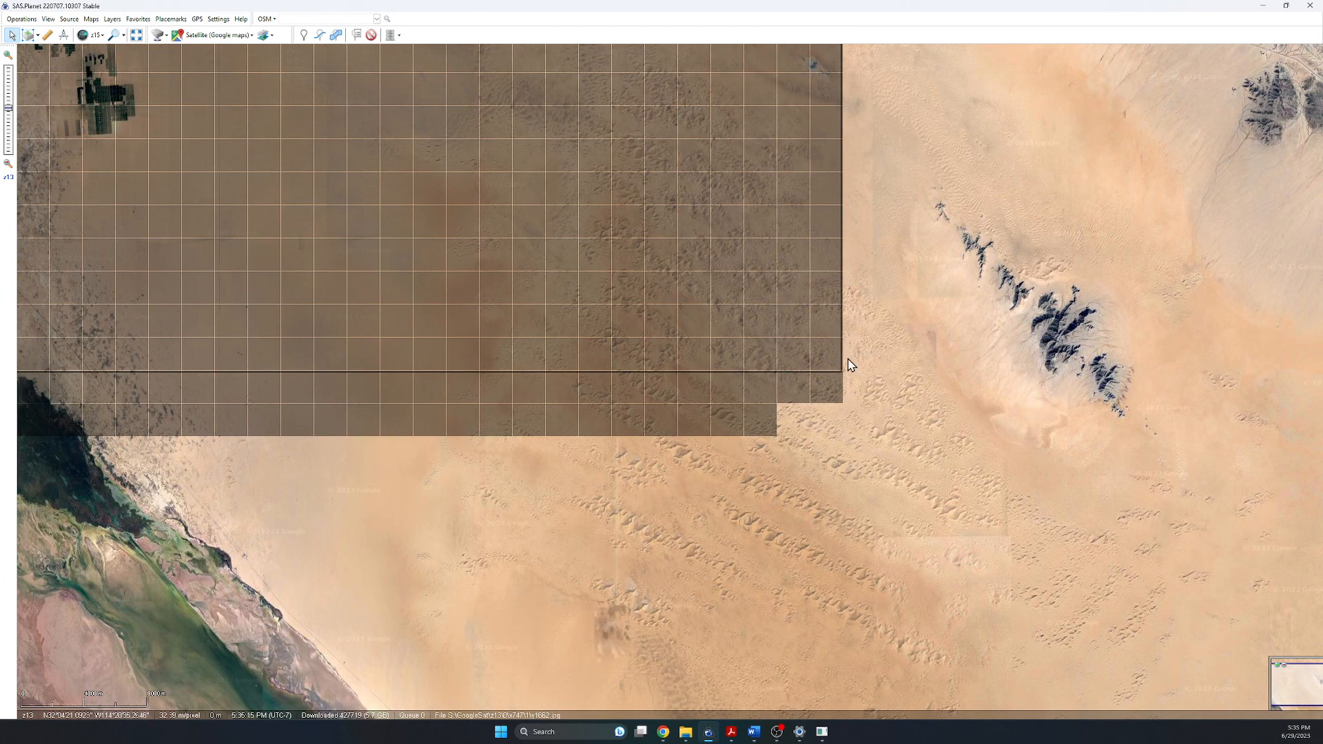
{"action": "scroll", "coordinate": [833, 338], "scroll_direction": "up", "scroll_amount": 2}
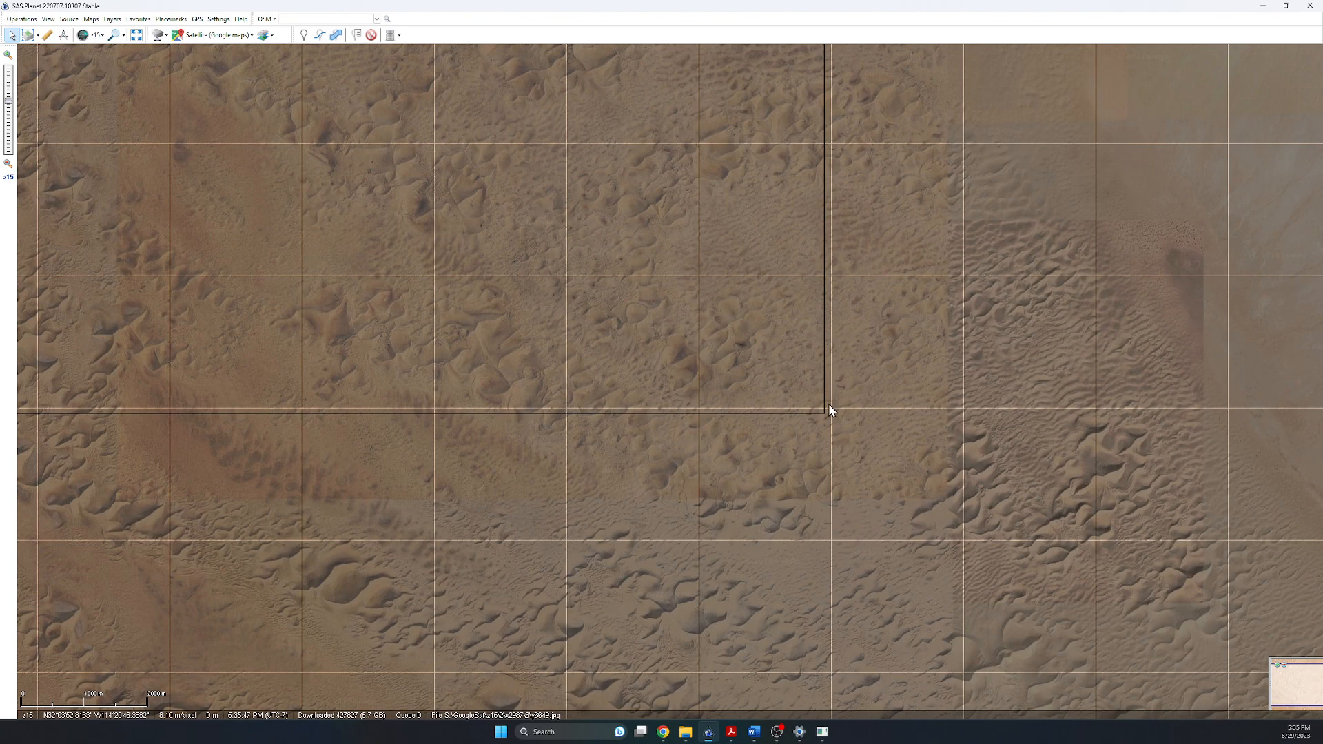
{"action": "scroll", "coordinate": [712, 339], "scroll_direction": "up", "scroll_amount": 1}
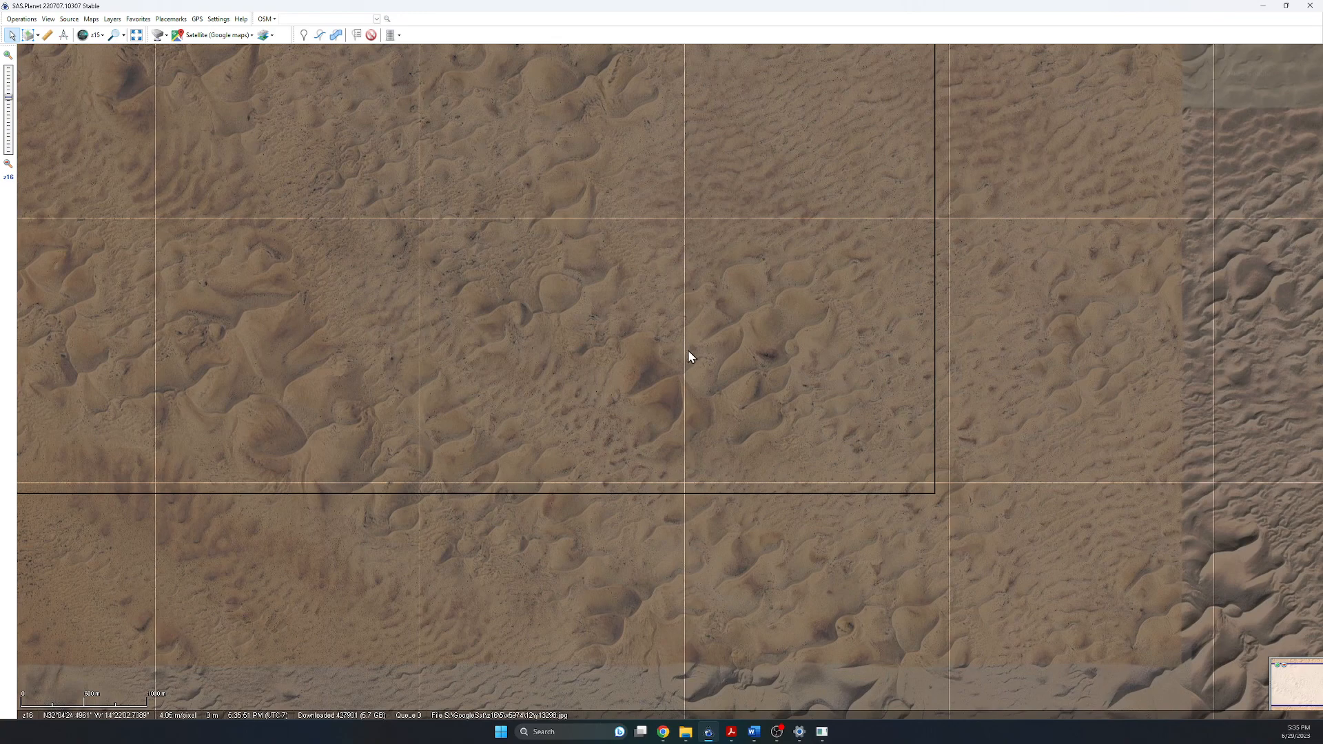
{"action": "scroll", "coordinate": [687, 395], "scroll_direction": "up", "scroll_amount": 1}
{"action": "scroll", "coordinate": [687, 393], "scroll_direction": "down", "scroll_amount": 2}
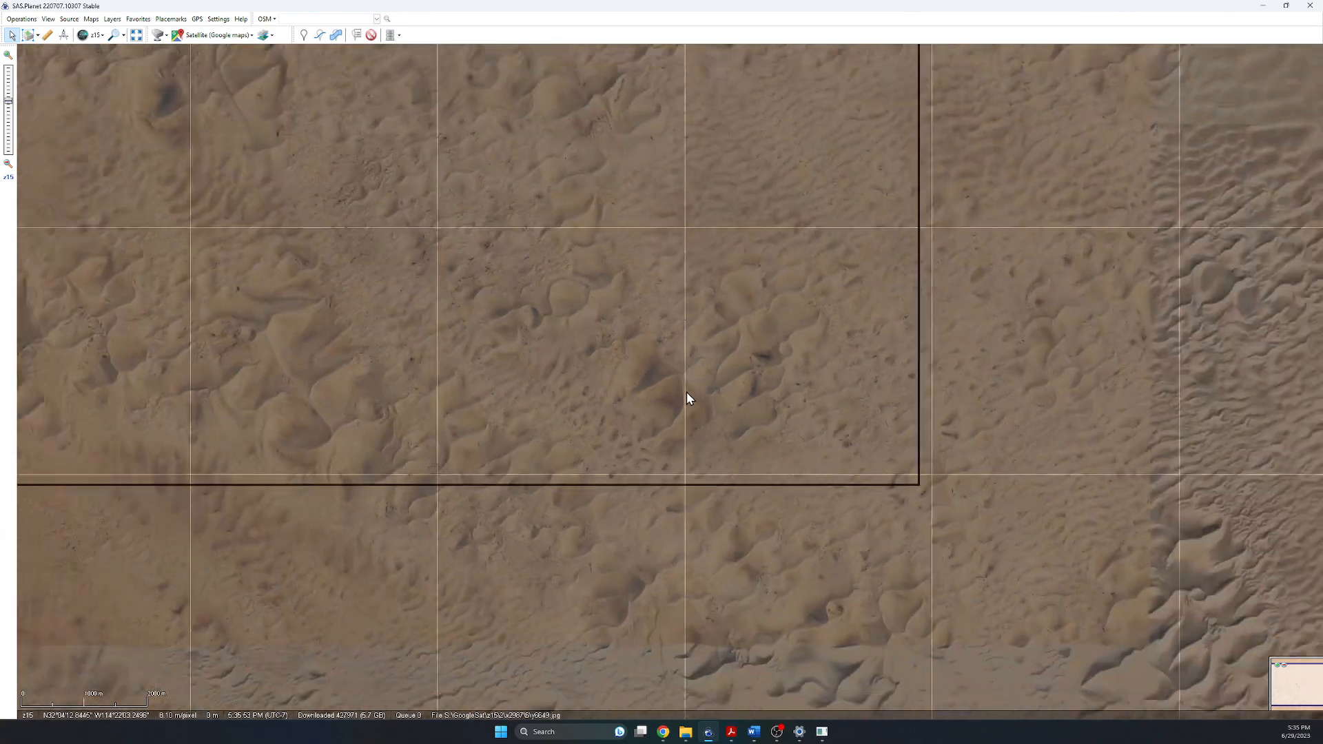
- Examine the z15 tile coverage along the selection's southern edge and across the whole rectangle up to the California coast
{"action": "scroll", "coordinate": [666, 319], "scroll_direction": "down", "scroll_amount": 3}
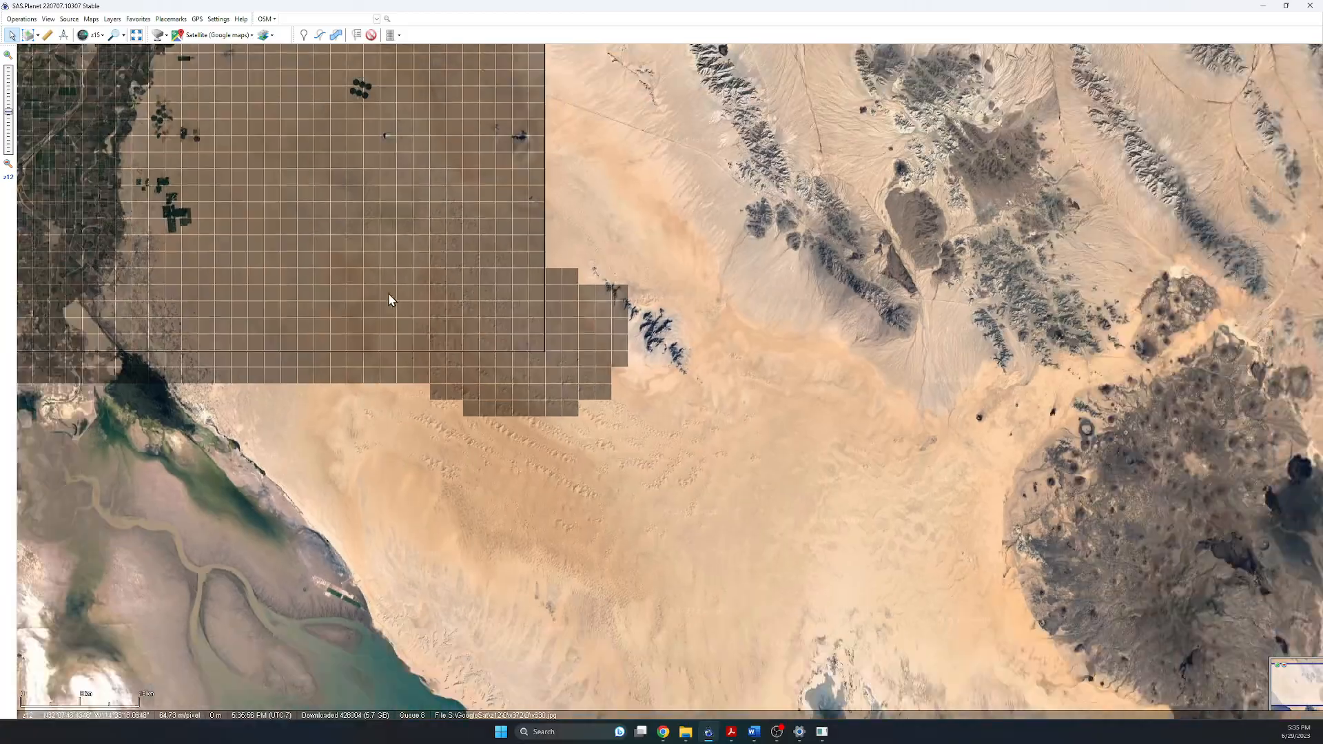
{"action": "left_click_drag", "start_coordinate": [388, 294], "coordinate": [957, 453]}
{"action": "scroll", "coordinate": [641, 409], "scroll_direction": "down", "scroll_amount": 1}
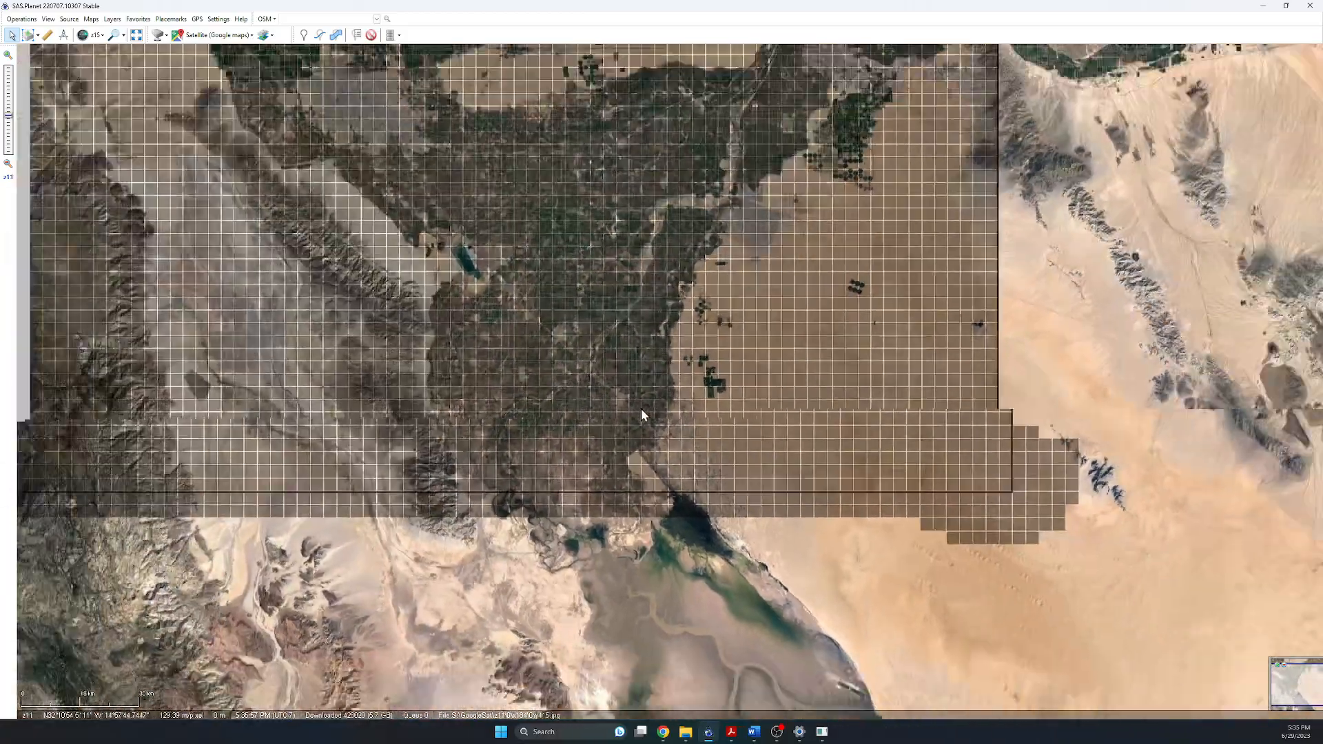
{"action": "scroll", "coordinate": [609, 385], "scroll_direction": "down", "scroll_amount": 1}
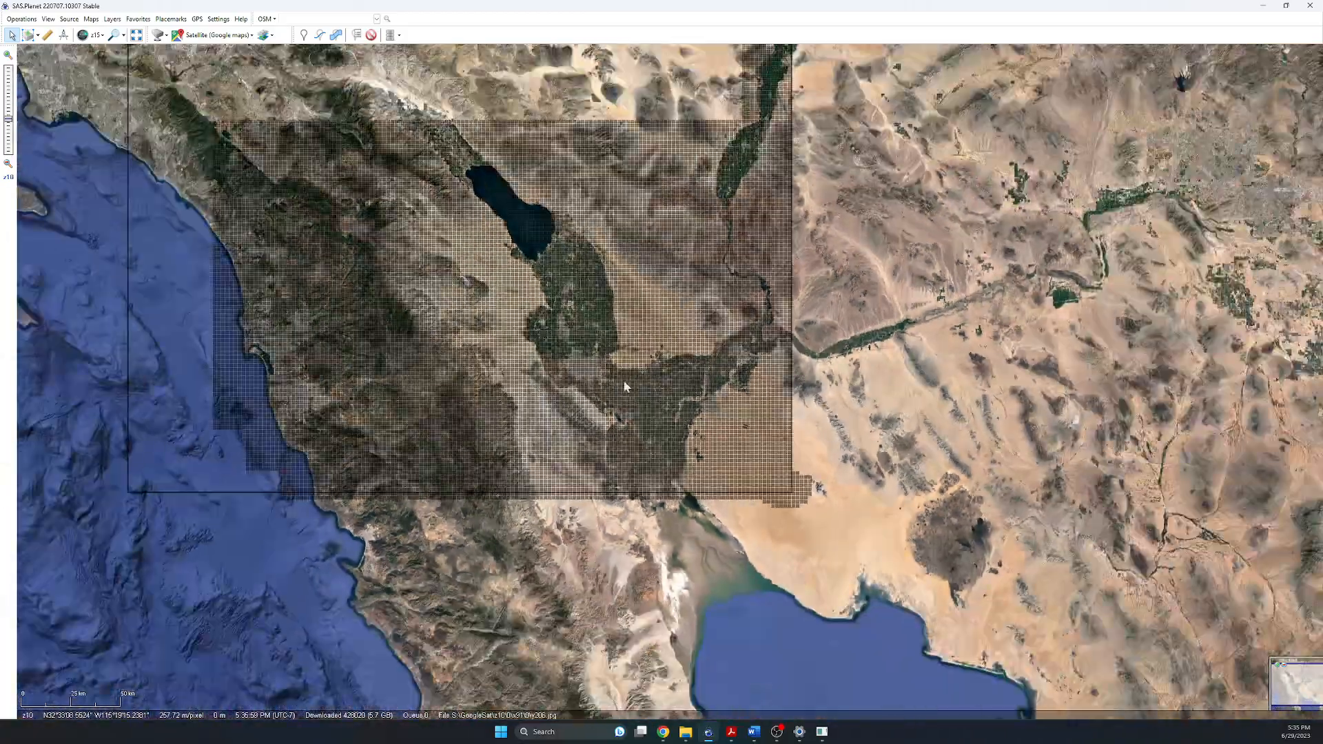
{"action": "scroll", "coordinate": [456, 169], "scroll_direction": "down", "scroll_amount": 1}
{"action": "left_click_drag", "start_coordinate": [456, 170], "coordinate": [578, 267]}
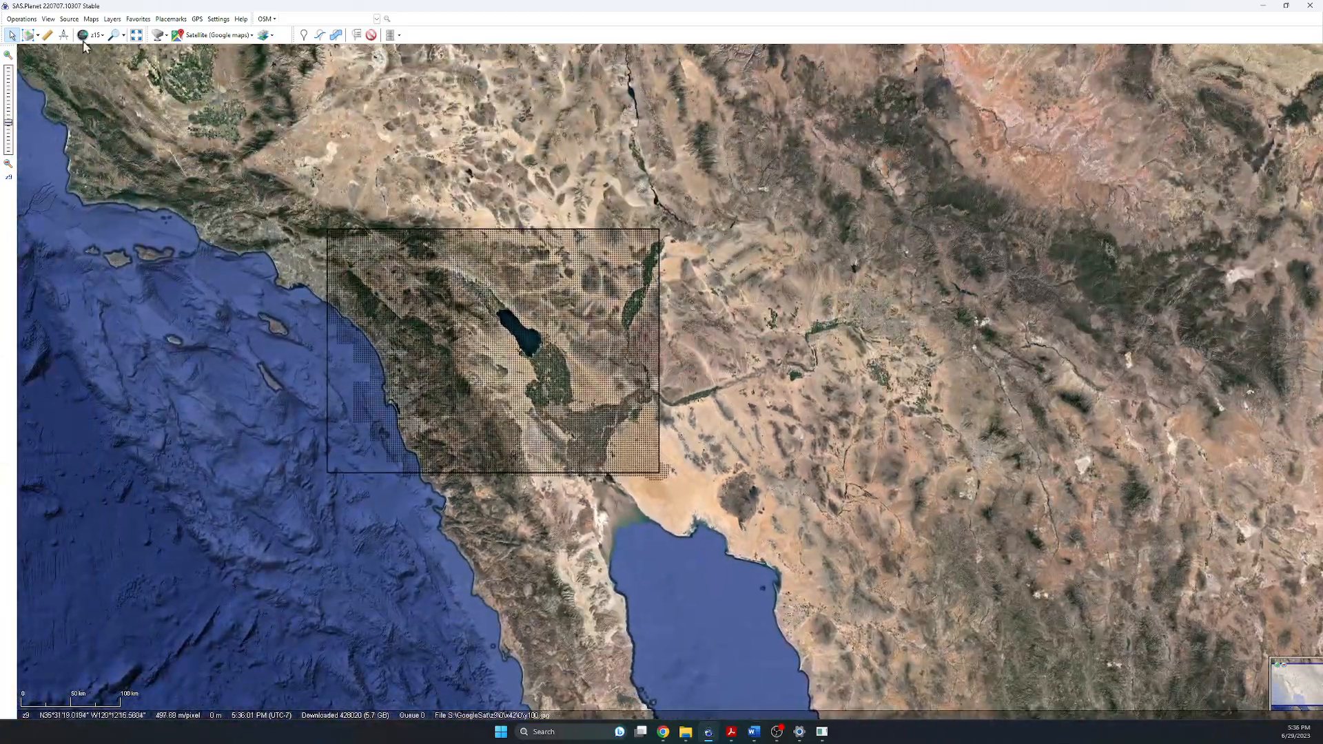
- Display the existing-tile coverage for z13, then for z17, and examine the z17 strip along the Colorado River
{"action": "left_click", "coordinate": [104, 36]}
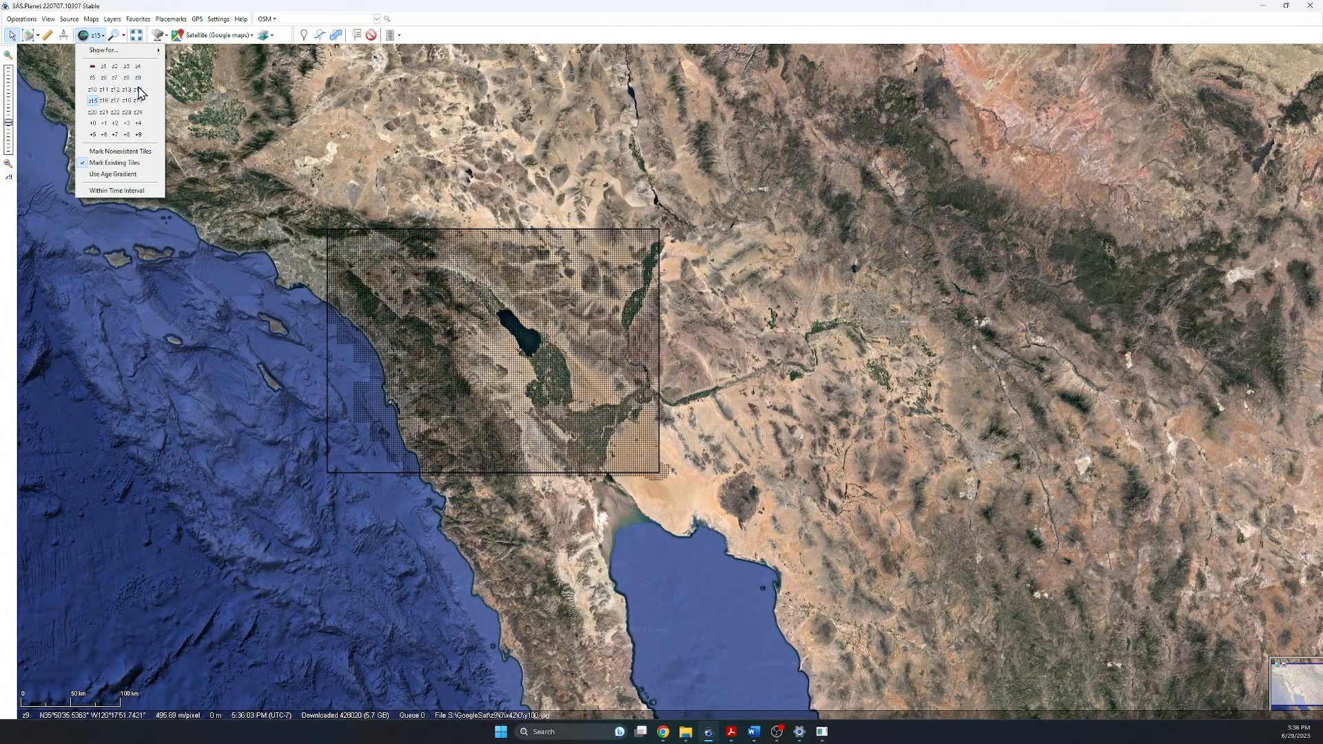
{"action": "left_click", "coordinate": [125, 90]}
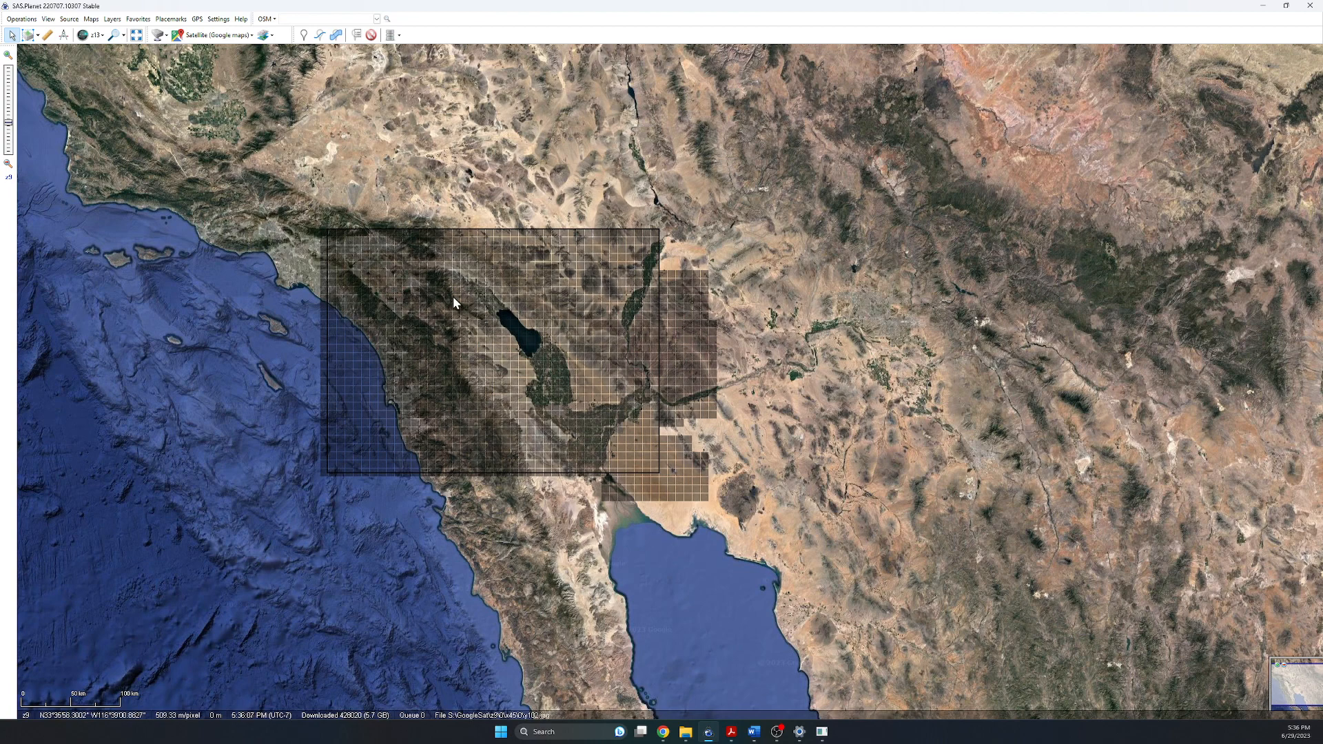
{"action": "left_click", "coordinate": [95, 34]}
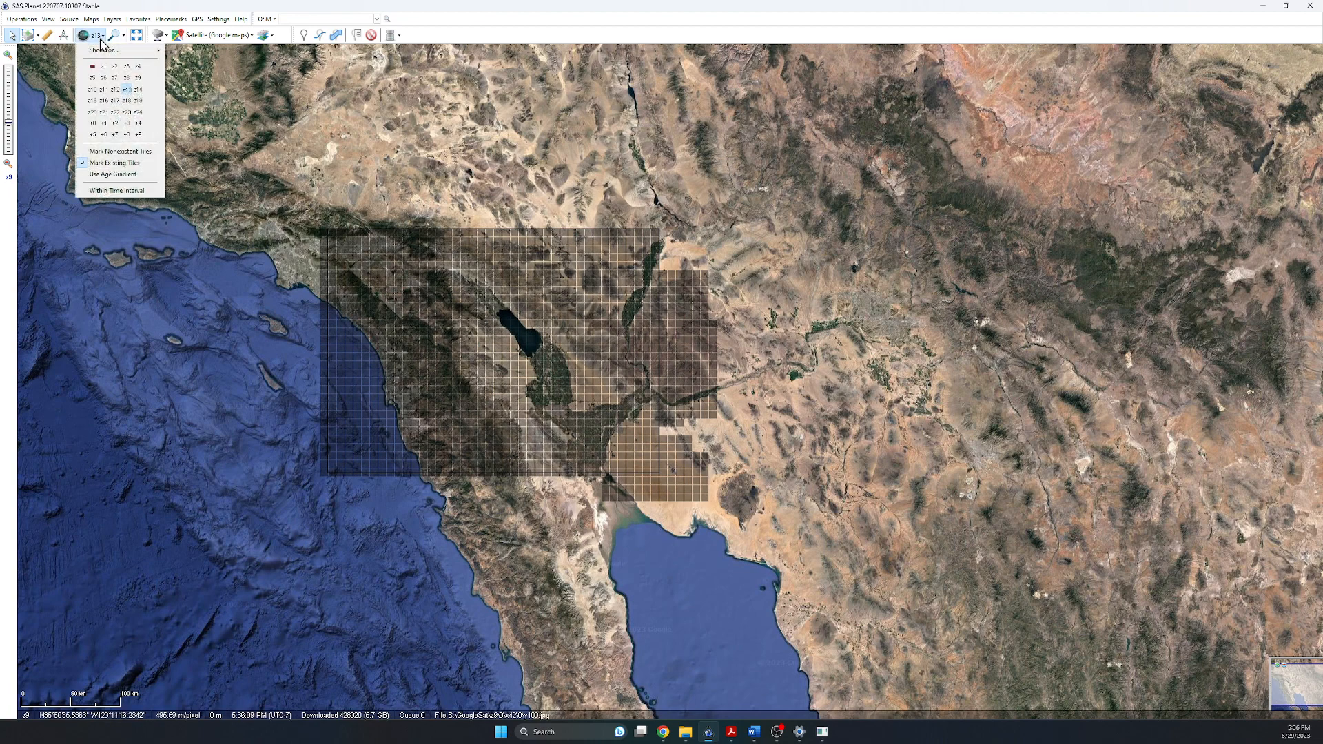
{"action": "left_click", "coordinate": [115, 101]}
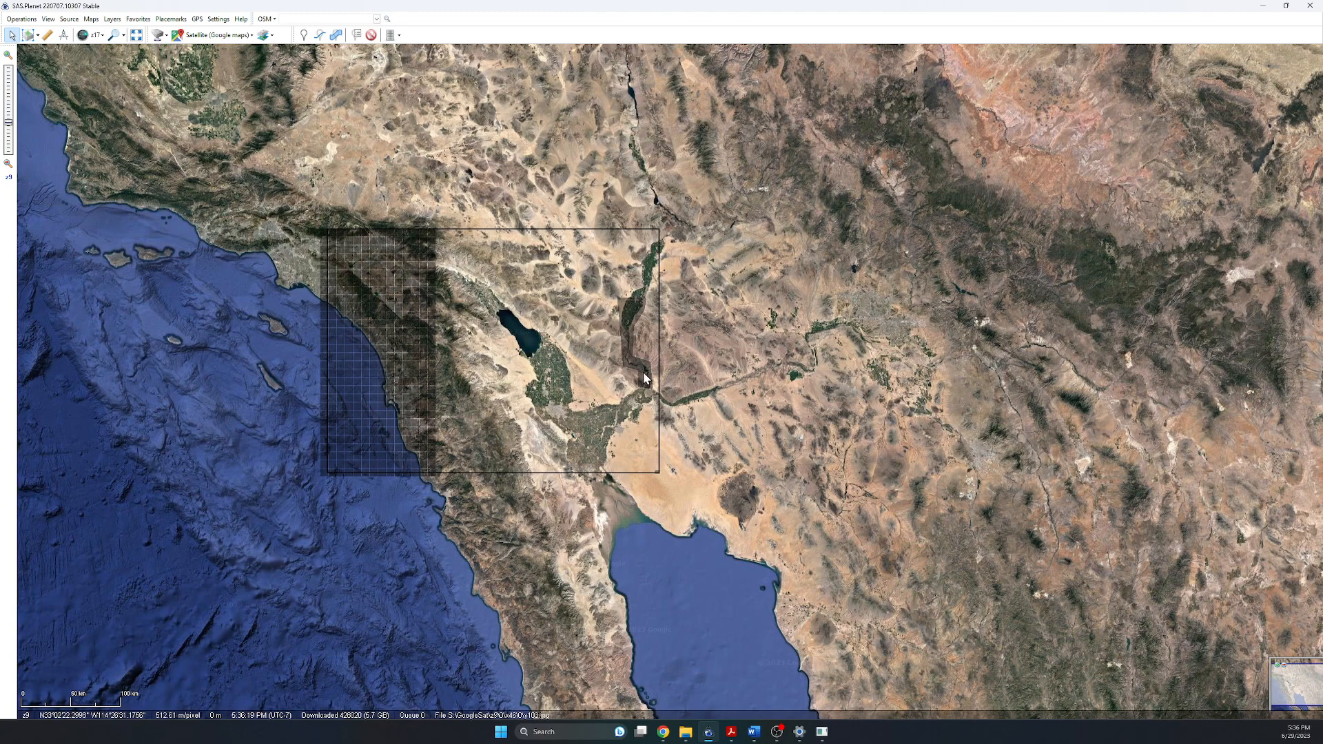
{"action": "scroll", "coordinate": [691, 324], "scroll_direction": "up", "scroll_amount": 1}
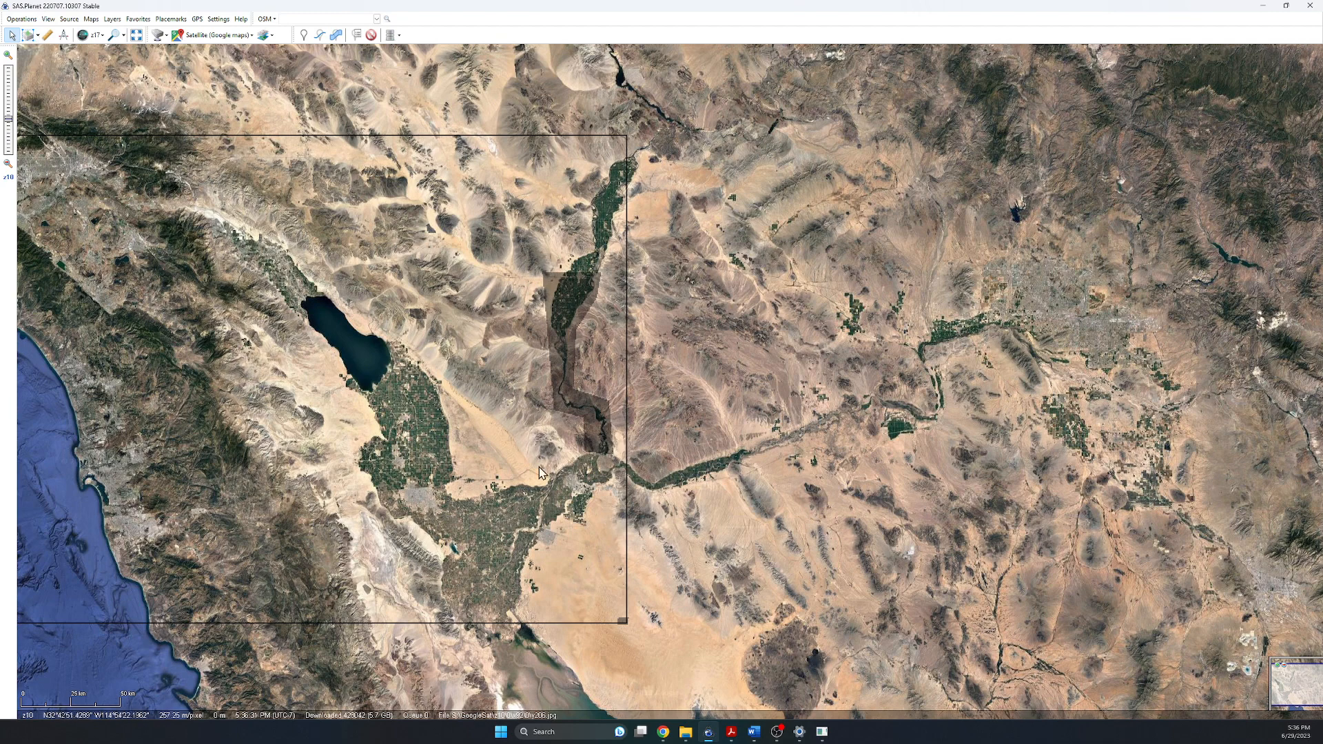
- Display the existing-tile coverage for z9 and examine how far it extends around the selection rectangle
{"action": "left_click", "coordinate": [101, 35]}
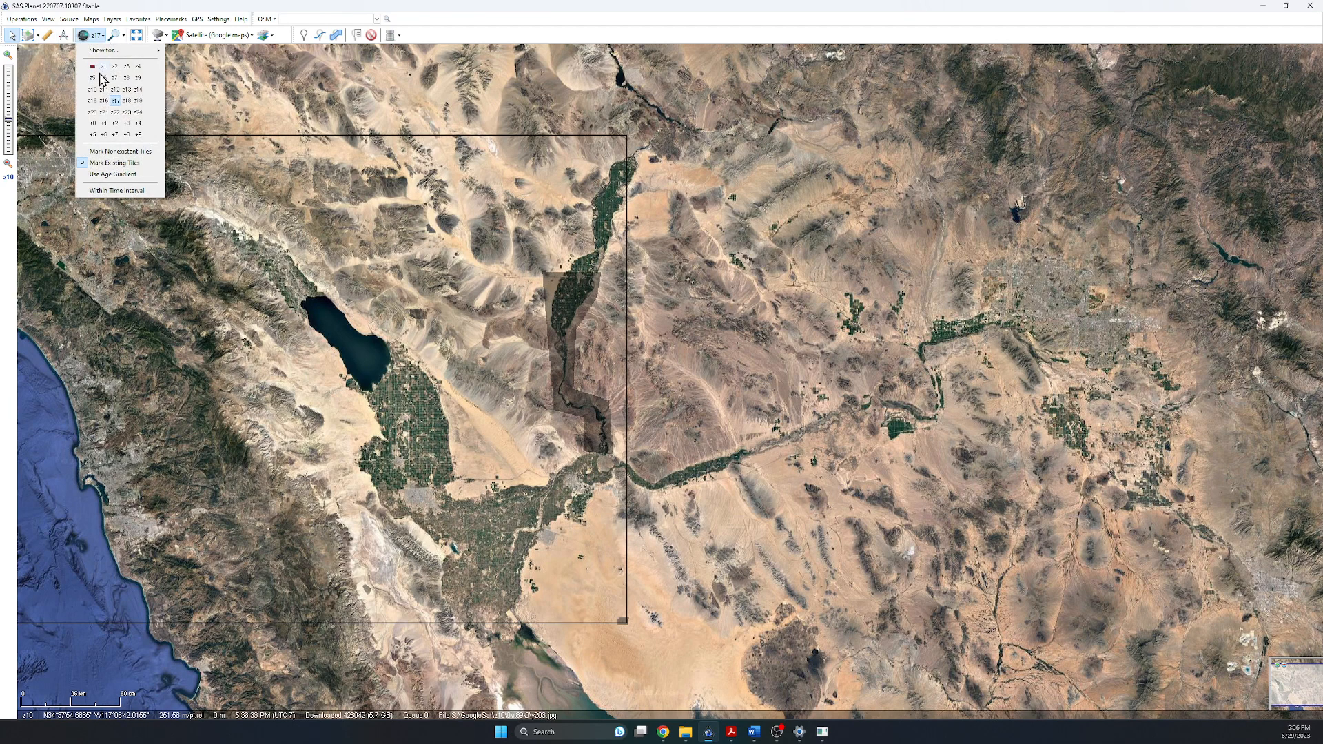
{"action": "left_click", "coordinate": [135, 79]}
{"action": "scroll", "coordinate": [423, 236], "scroll_direction": "down", "scroll_amount": 1}
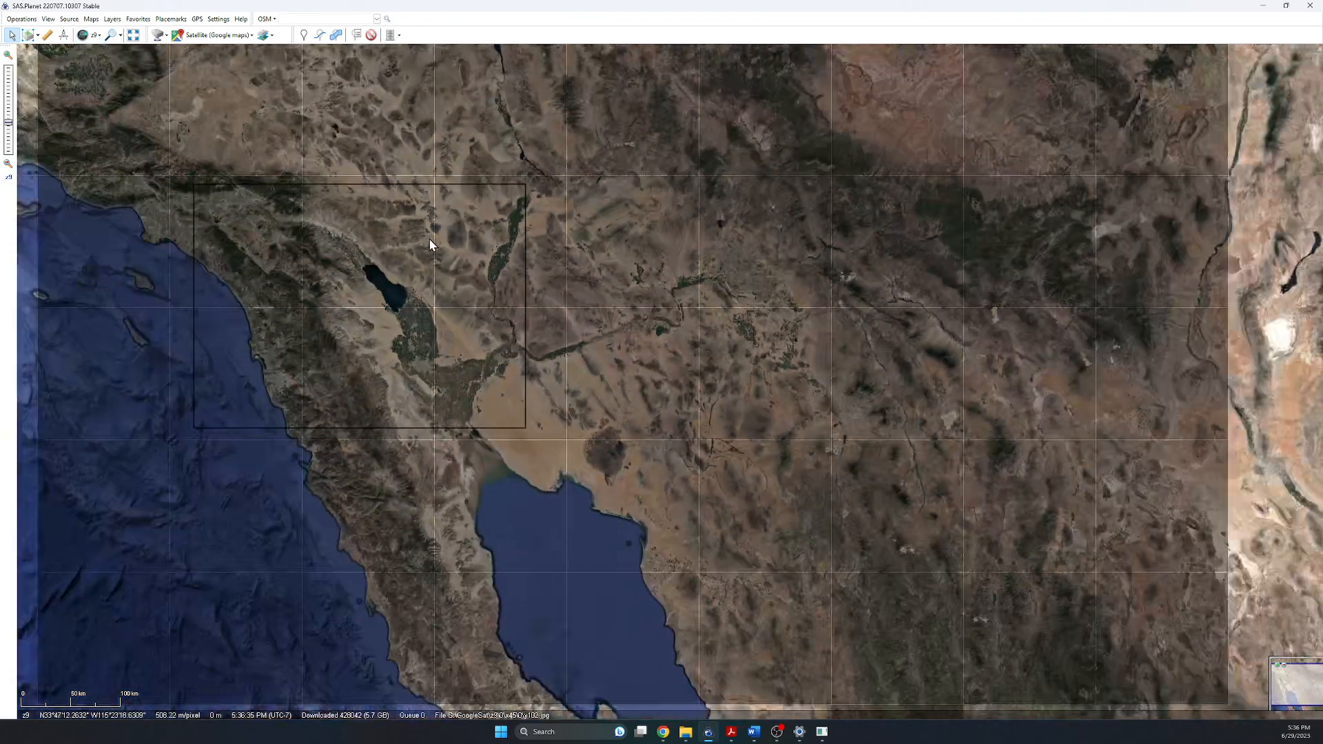
{"action": "scroll", "coordinate": [395, 345], "scroll_direction": "up", "scroll_amount": 1}
{"action": "scroll", "coordinate": [410, 340], "scroll_direction": "down", "scroll_amount": 1}
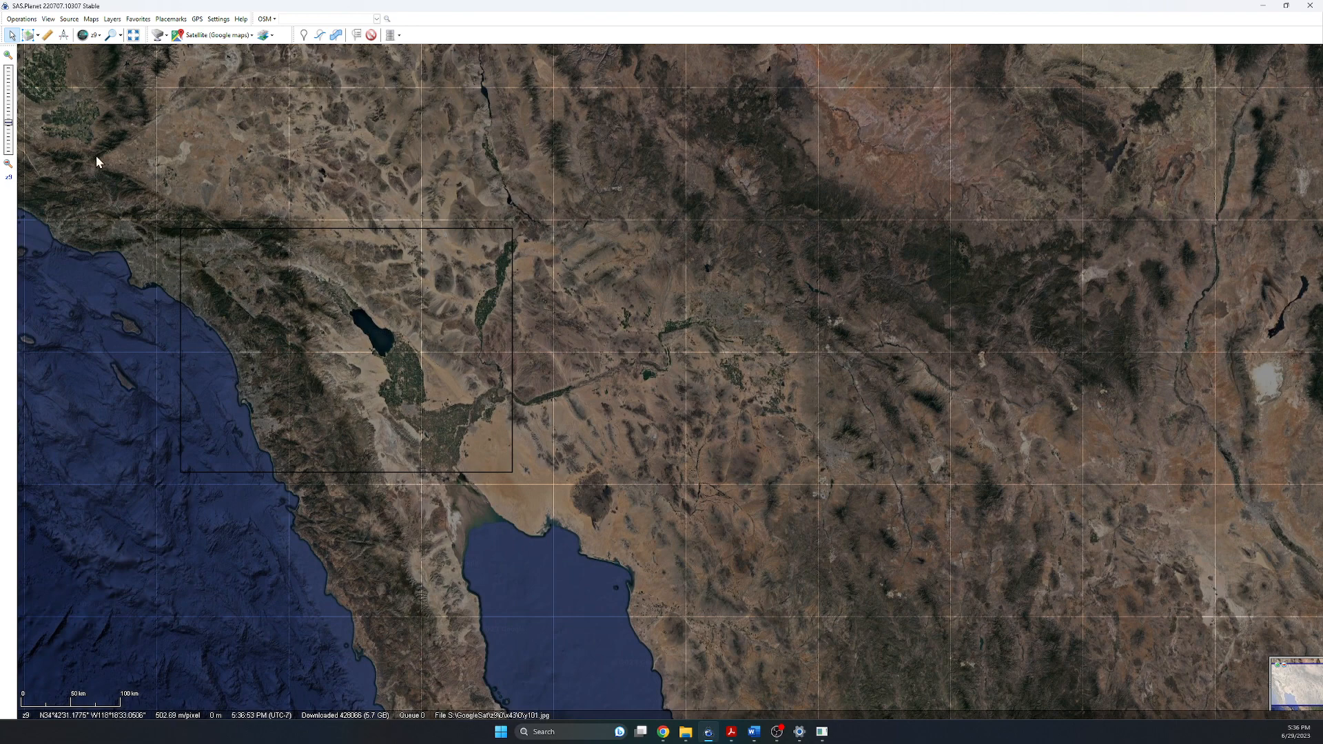
- Draw a new rectangular selection slightly larger than the existing outline, from the Southern California coast to beyond the Colorado River
{"action": "left_click", "coordinate": [38, 38]}
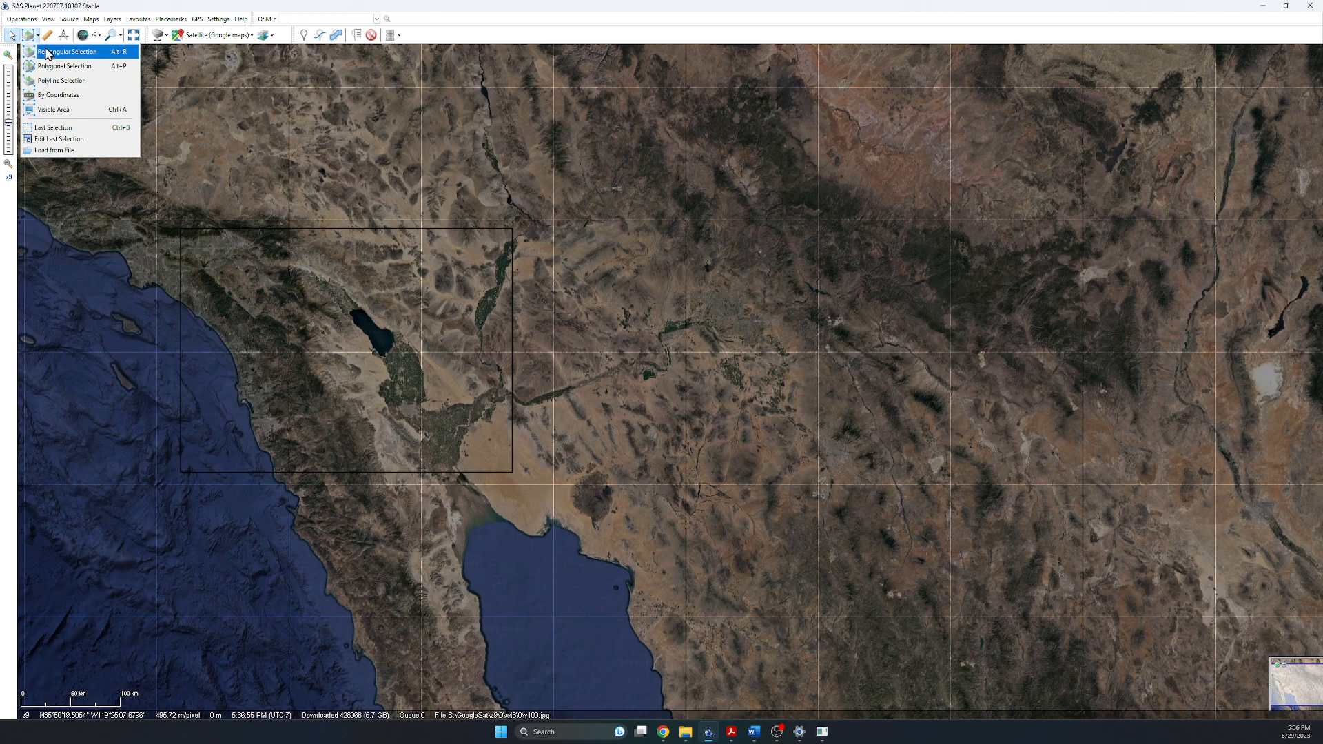
{"action": "left_click", "coordinate": [69, 50]}
{"action": "left_click_drag", "start_coordinate": [136, 204], "coordinate": [575, 507]}
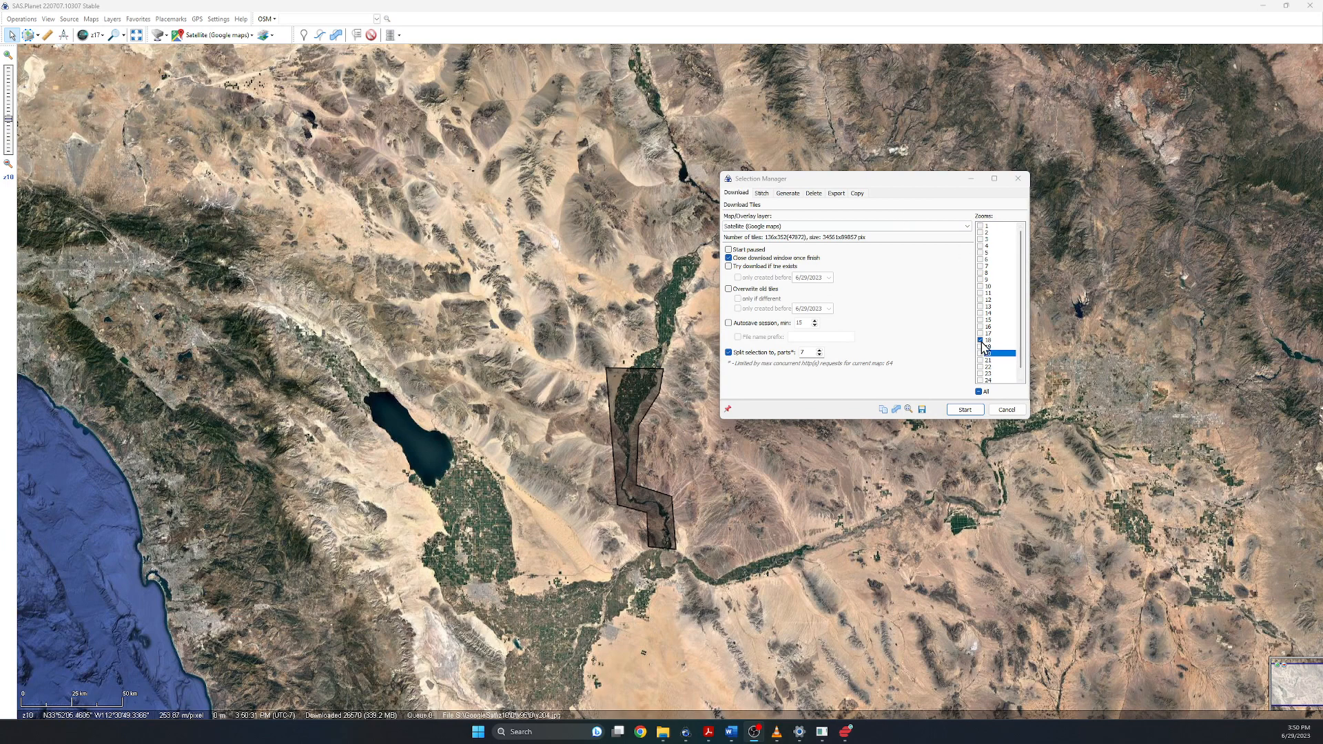
- Split the selection download into 64 parts and compare the tile numbers for zooms 17 and 18, leaving only zoom 18 selected
{"action": "double_click", "coordinate": [803, 352]}
{"action": "type", "text": "64"}
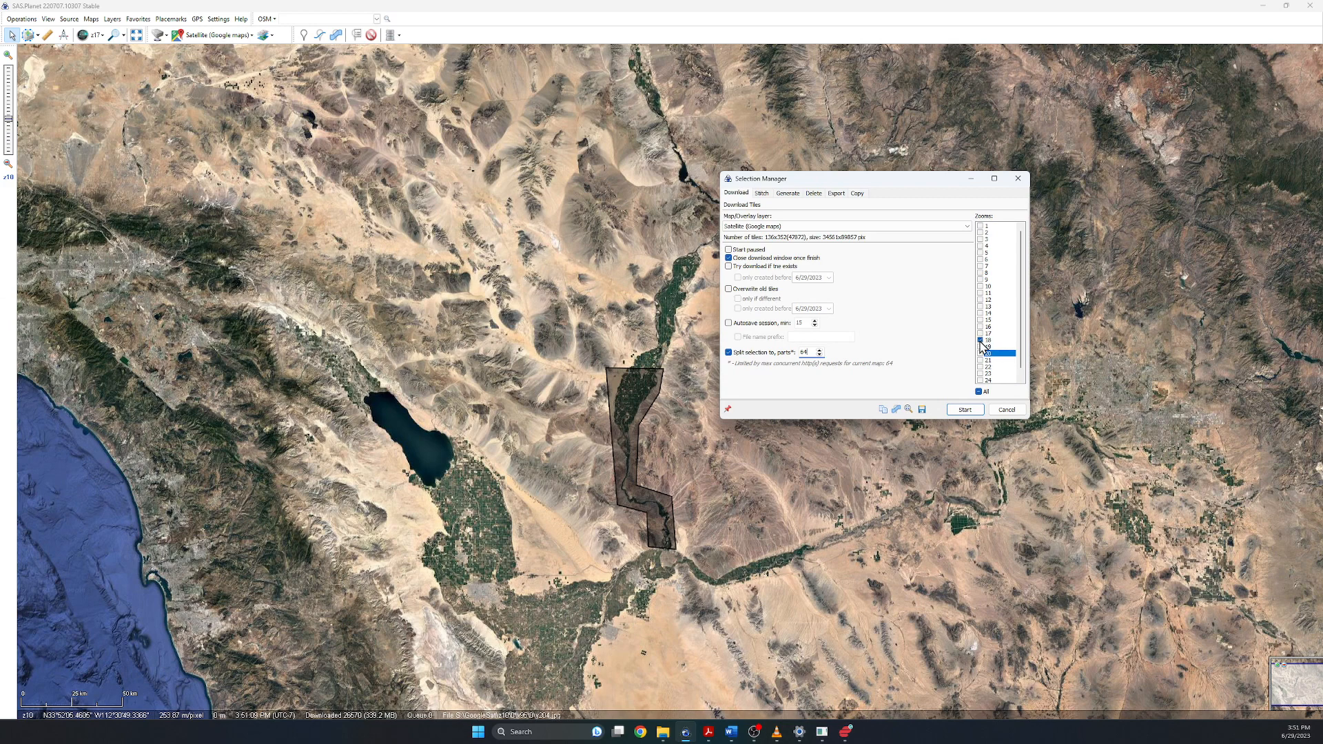
{"action": "left_click", "coordinate": [981, 340]}
{"action": "left_click", "coordinate": [980, 334]}
{"action": "left_click", "coordinate": [980, 340]}
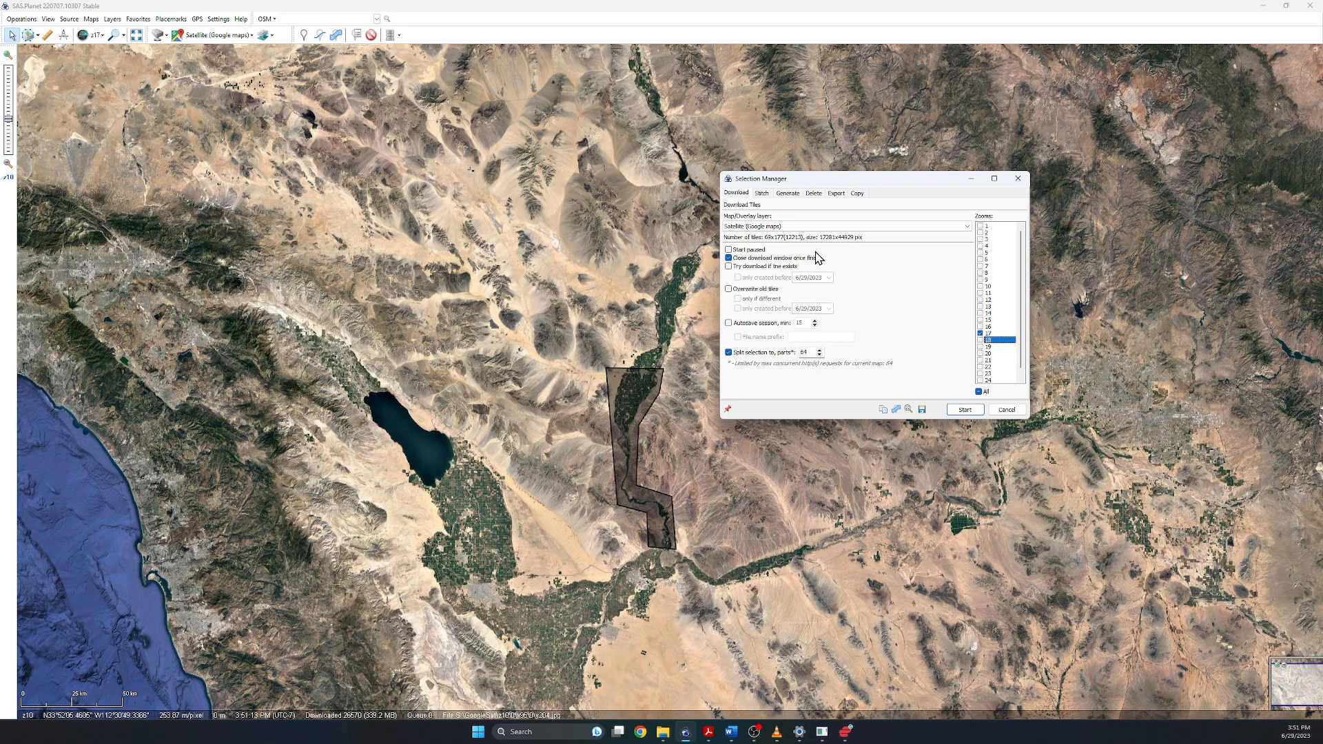
{"action": "left_click", "coordinate": [981, 341]}
{"action": "left_click", "coordinate": [981, 334]}
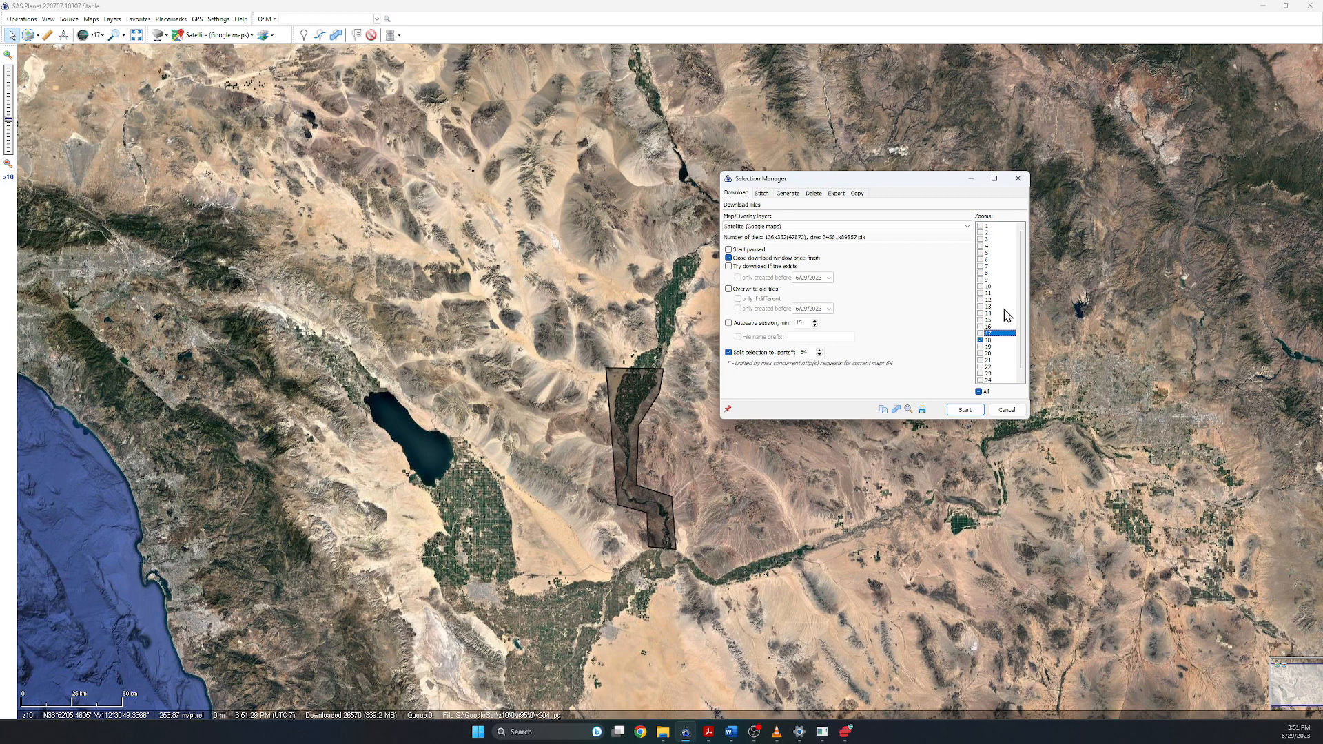
- Check the tile number with zoom 20 added, return to zoom 18 alone, and start the satellite tile download
{"action": "left_click", "coordinate": [980, 354]}
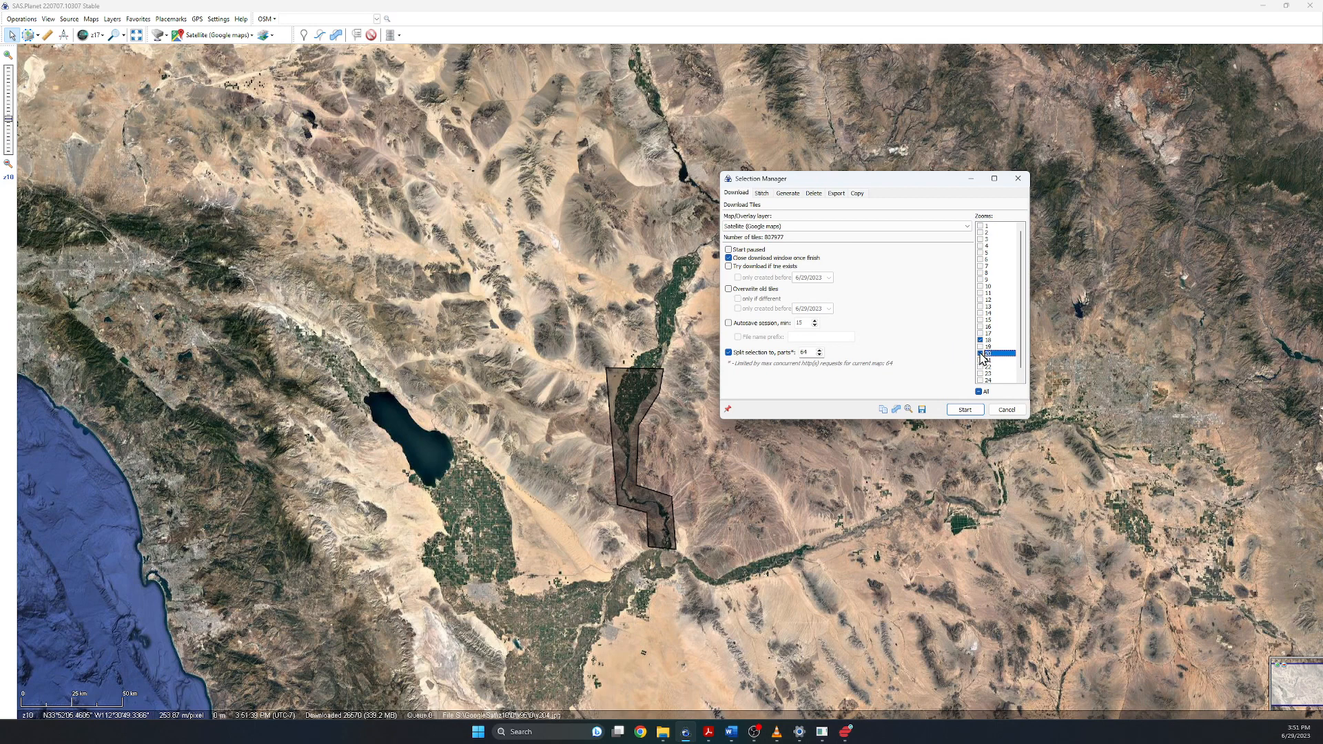
{"action": "left_click", "coordinate": [981, 341]}
{"action": "left_click", "coordinate": [980, 353]}
{"action": "mouse_move", "coordinate": [850, 736]}
{"action": "left_click", "coordinate": [979, 411]}
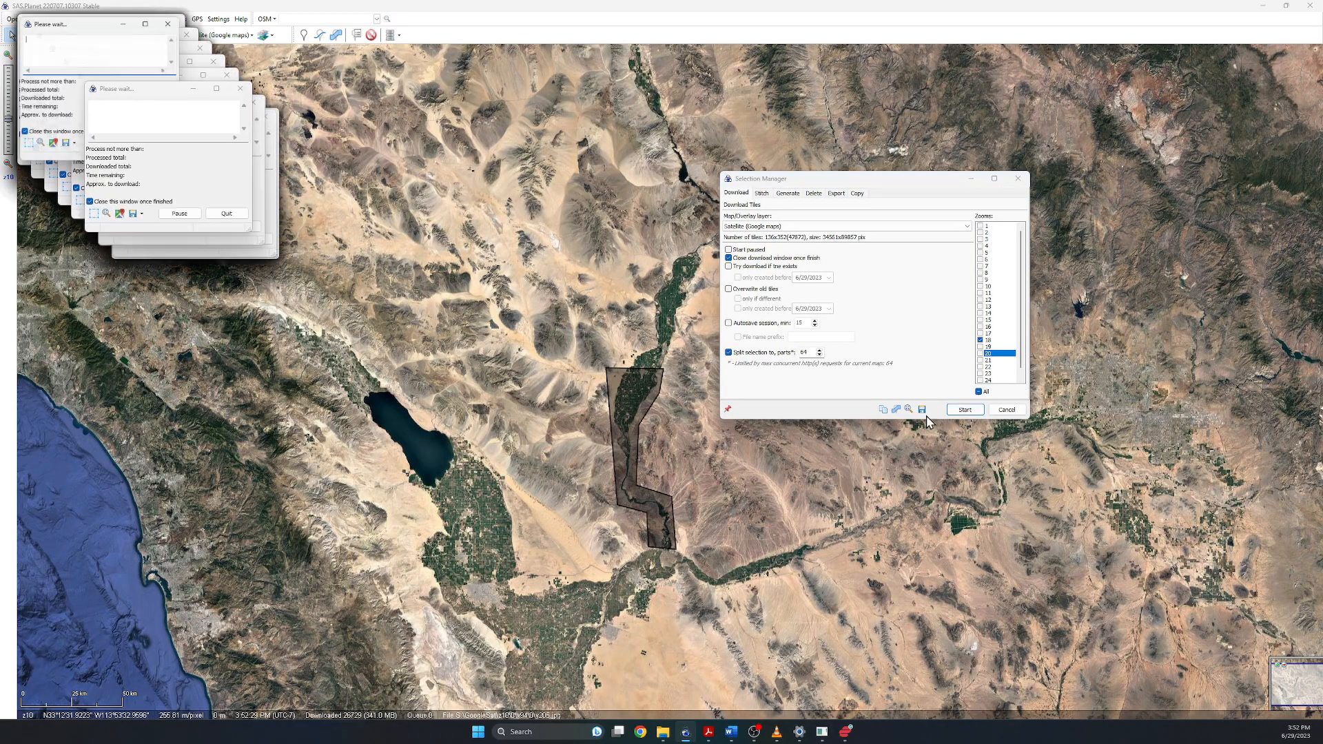
- Show the z18 existing-tile coverage over the Colorado River polygon and restore the map window to full screen
{"action": "scroll", "coordinate": [643, 502], "scroll_direction": "up", "scroll_amount": 1}
{"action": "scroll", "coordinate": [684, 490], "scroll_direction": "down", "scroll_amount": 1}
{"action": "scroll", "coordinate": [685, 490], "scroll_direction": "up", "scroll_amount": 1}
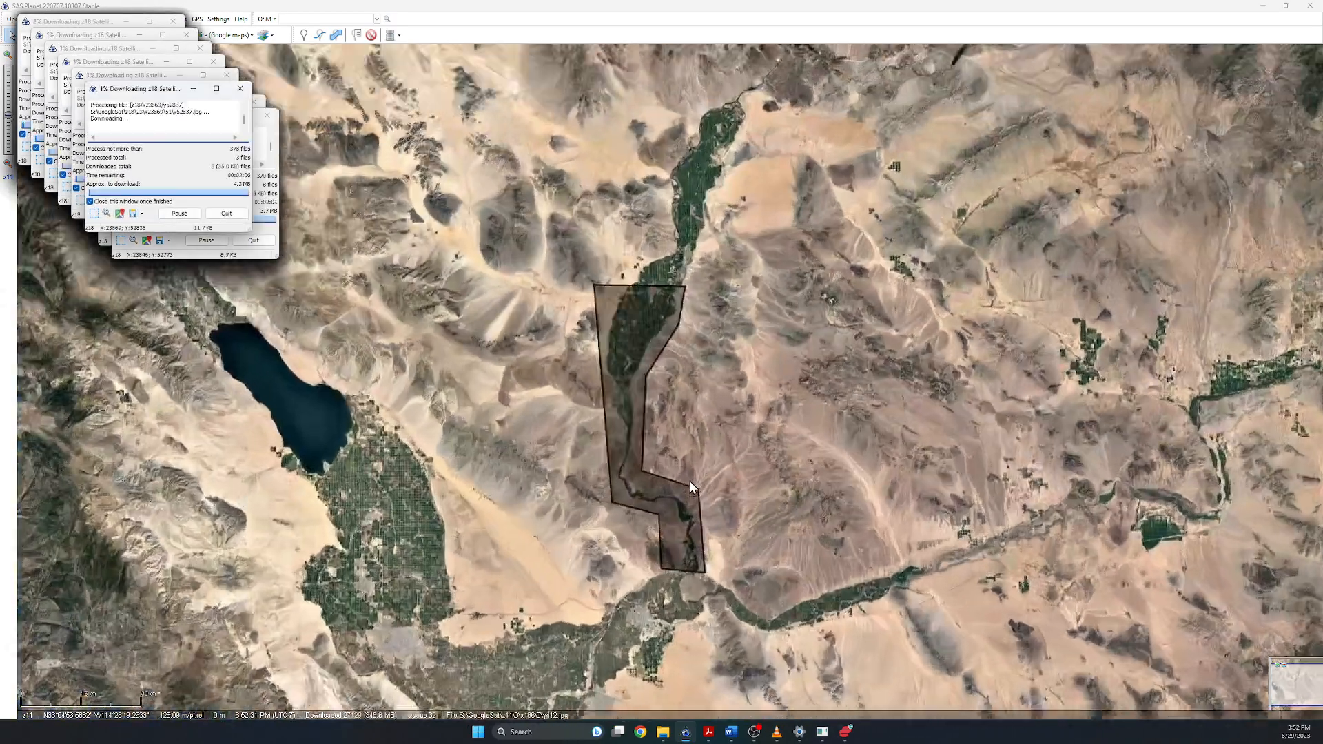
{"action": "left_click_drag", "start_coordinate": [496, 10], "coordinate": [605, 14]}
{"action": "left_click", "coordinate": [261, 42]}
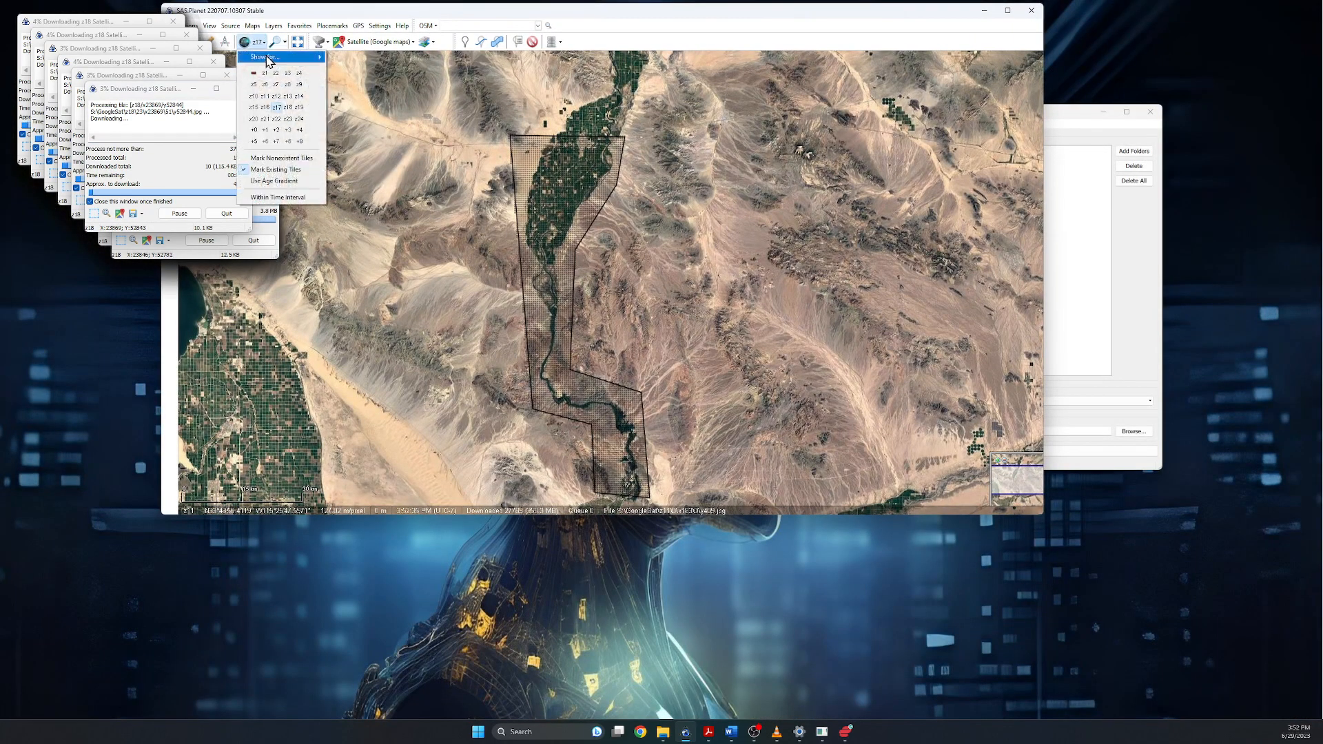
{"action": "left_click", "coordinate": [288, 107]}
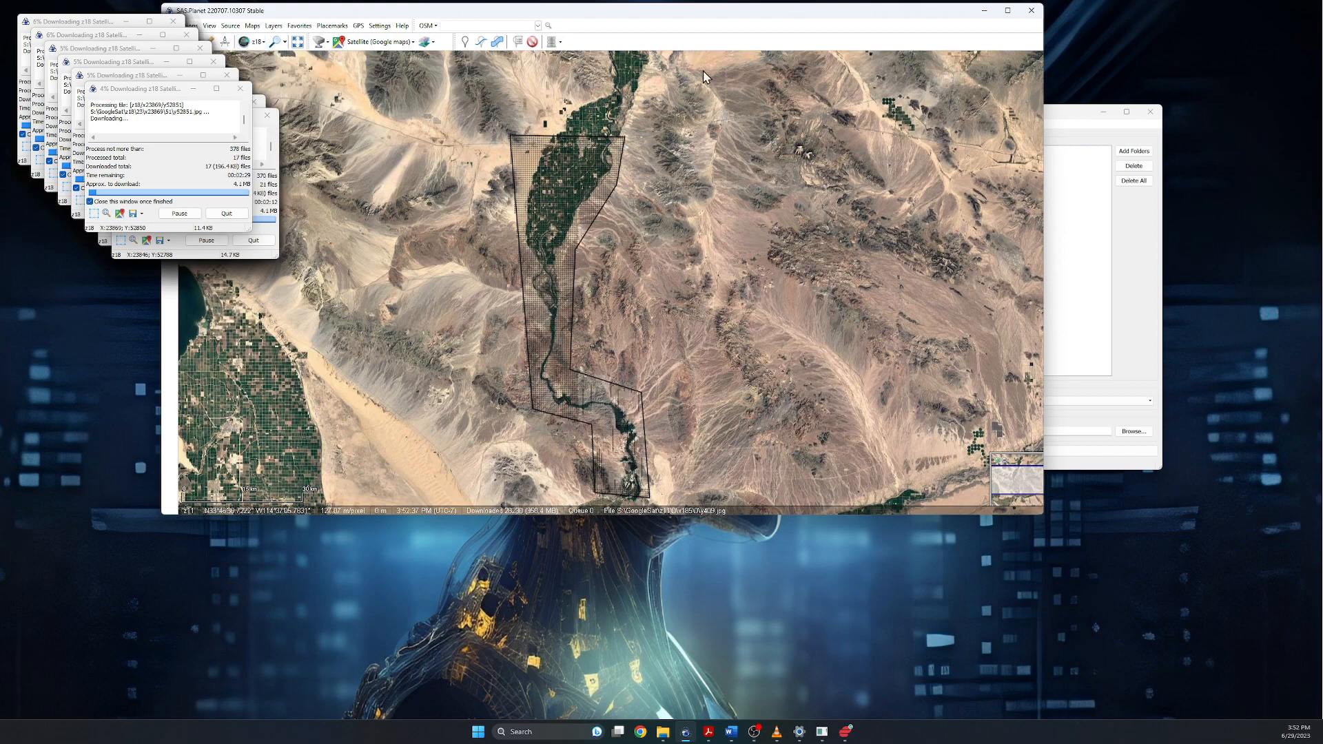
{"action": "left_click", "coordinate": [1008, 11]}
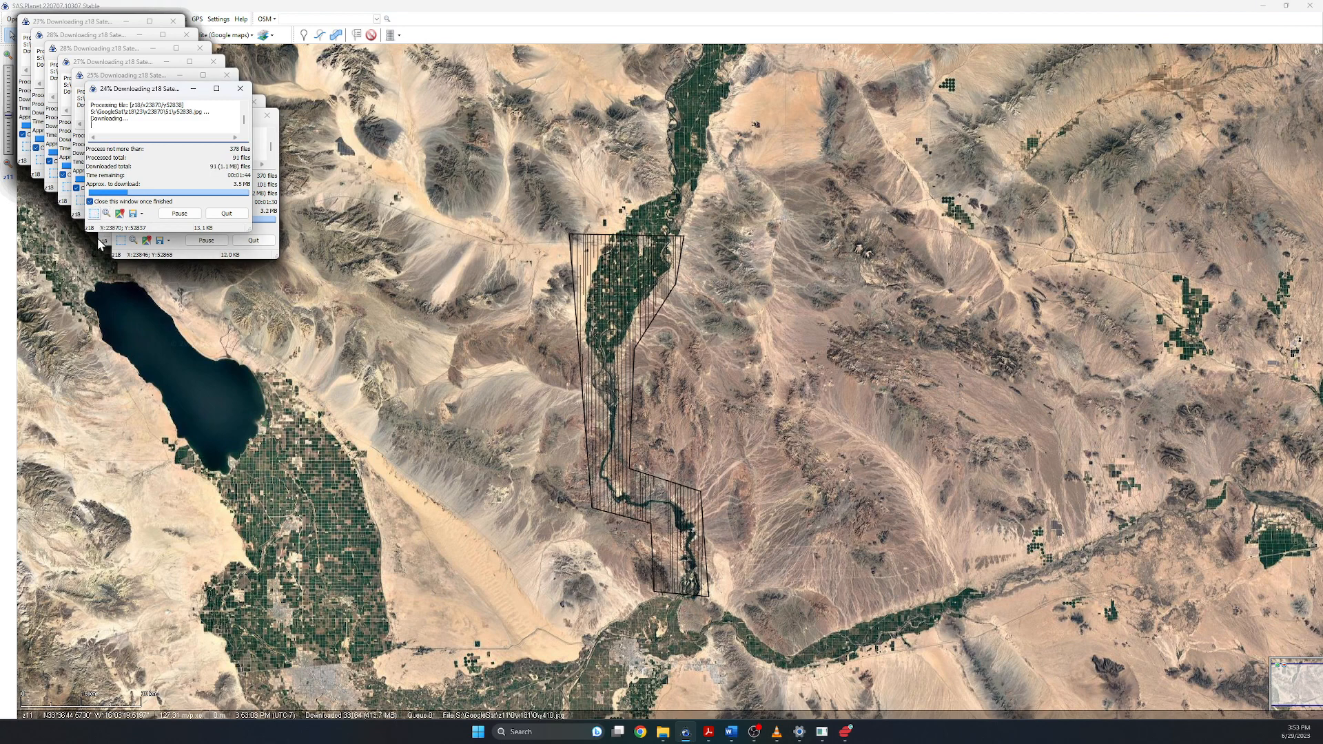
- Reopen the Selection Manager from a running download's selection, center the map on the polygon, and minimize SAS.Planet
{"action": "left_click", "coordinate": [93, 216]}
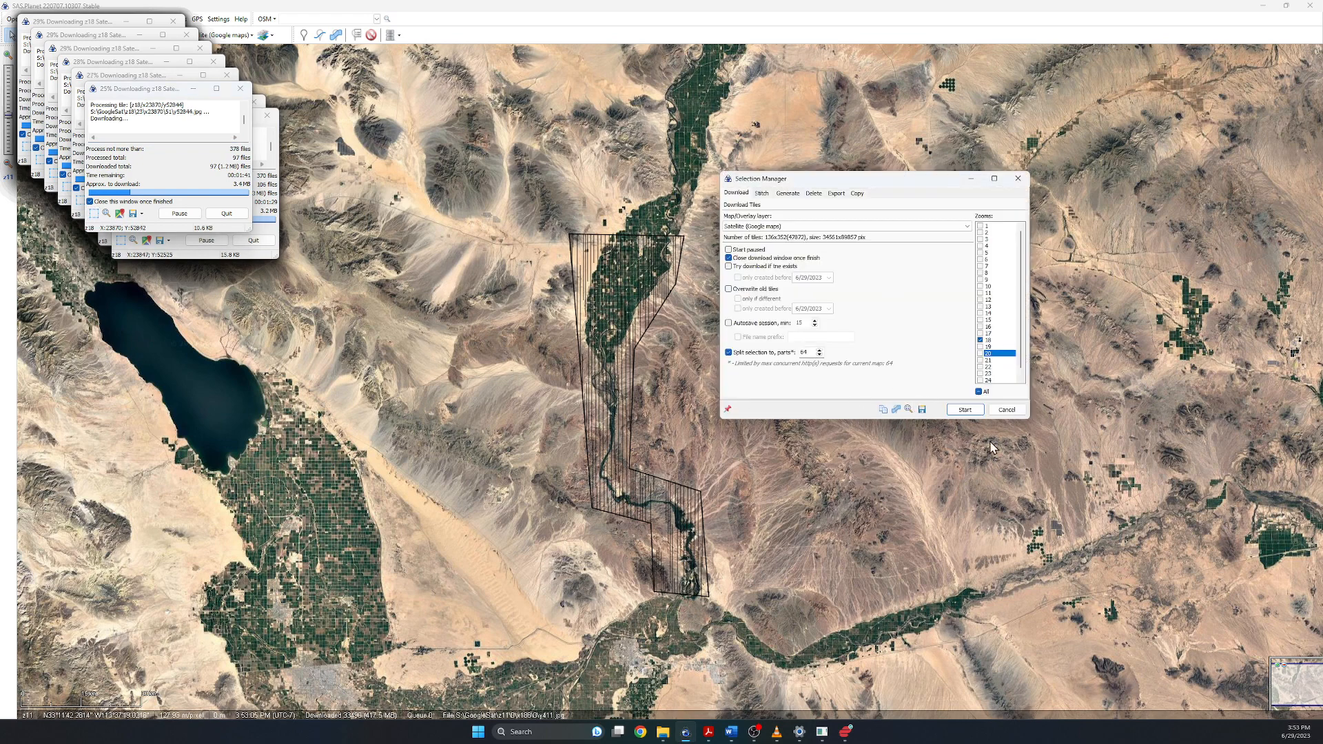
{"action": "left_click", "coordinate": [908, 409]}
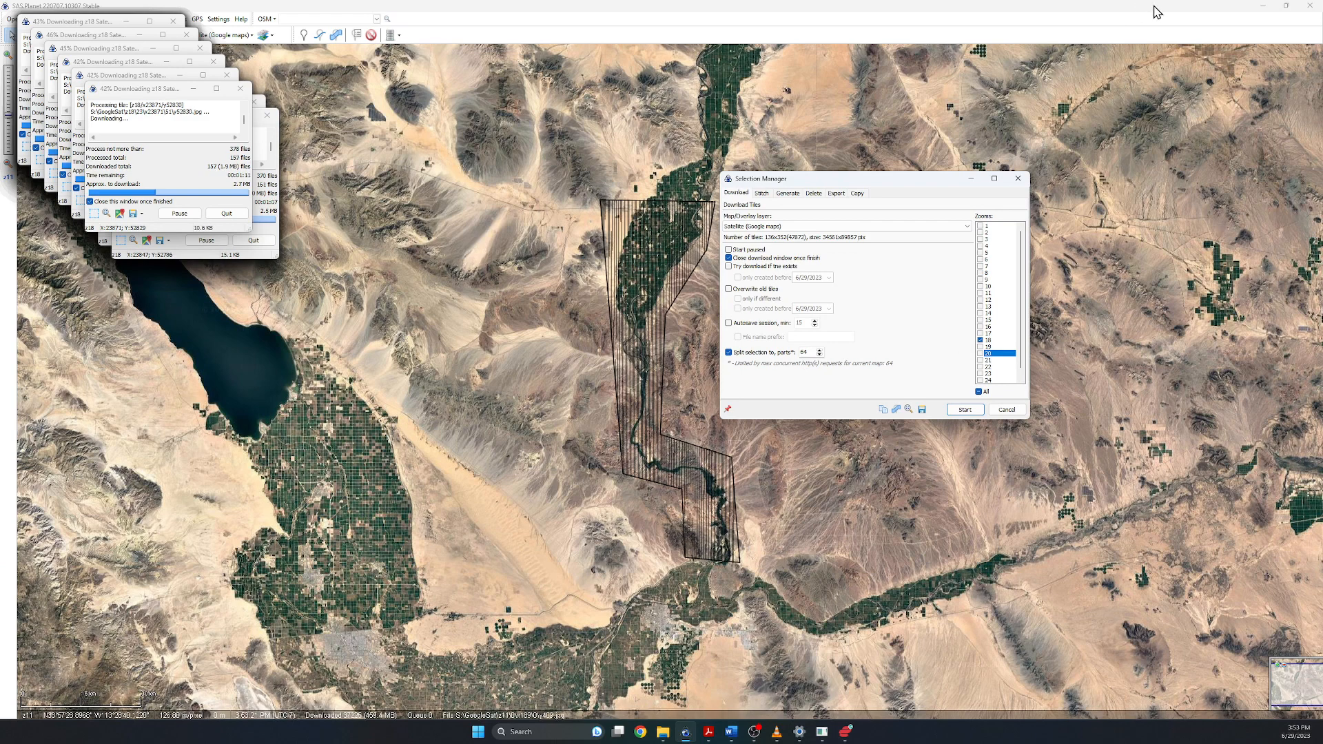
{"action": "left_click", "coordinate": [1263, 5]}
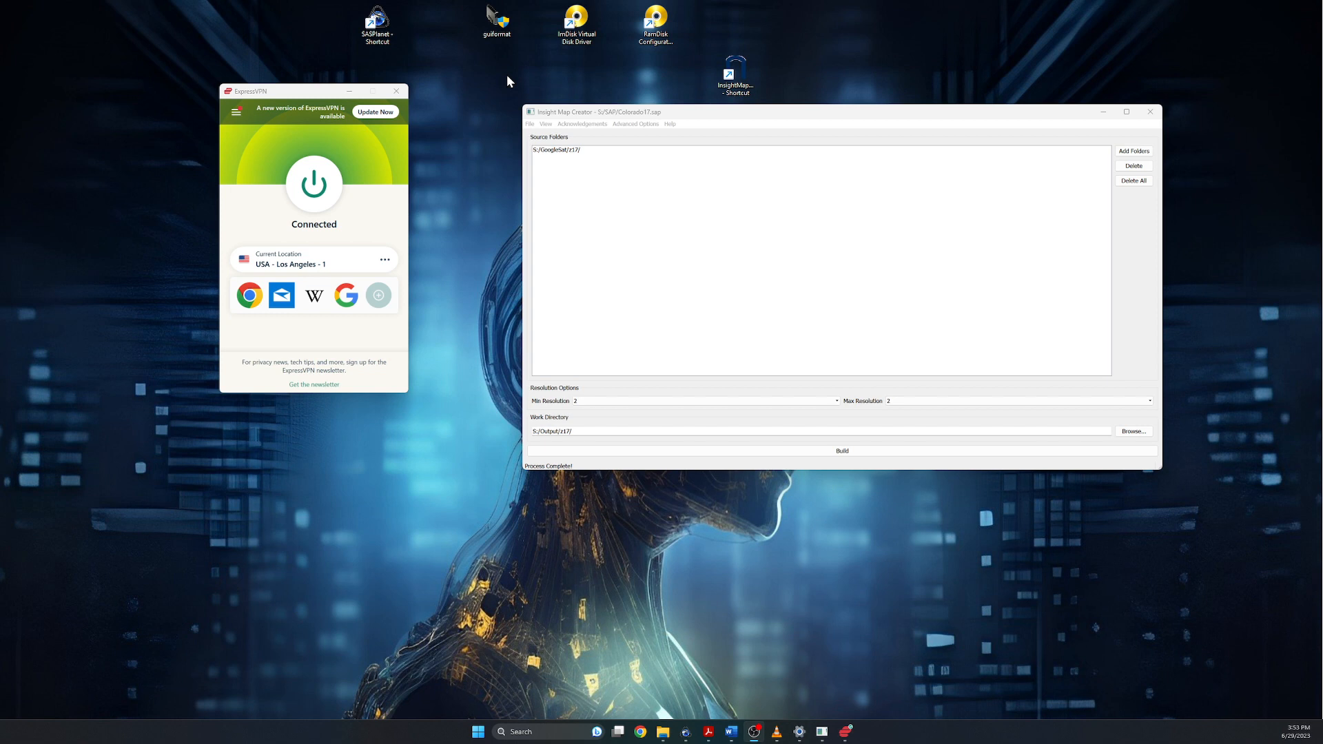
- Try to quick-format drive E: as FAT32 with the volume label LOWRANCE using guiformat
{"action": "double_click", "coordinate": [497, 20]}
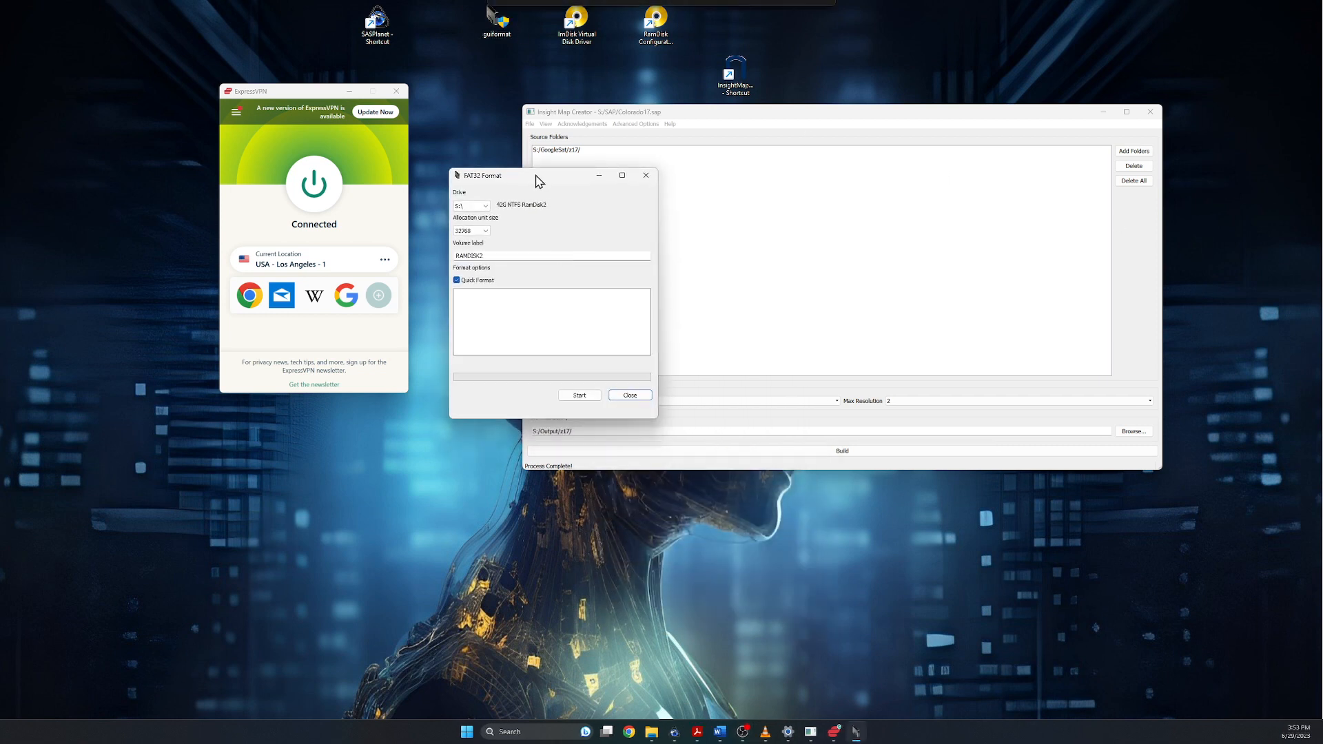
{"action": "left_click", "coordinate": [480, 205]}
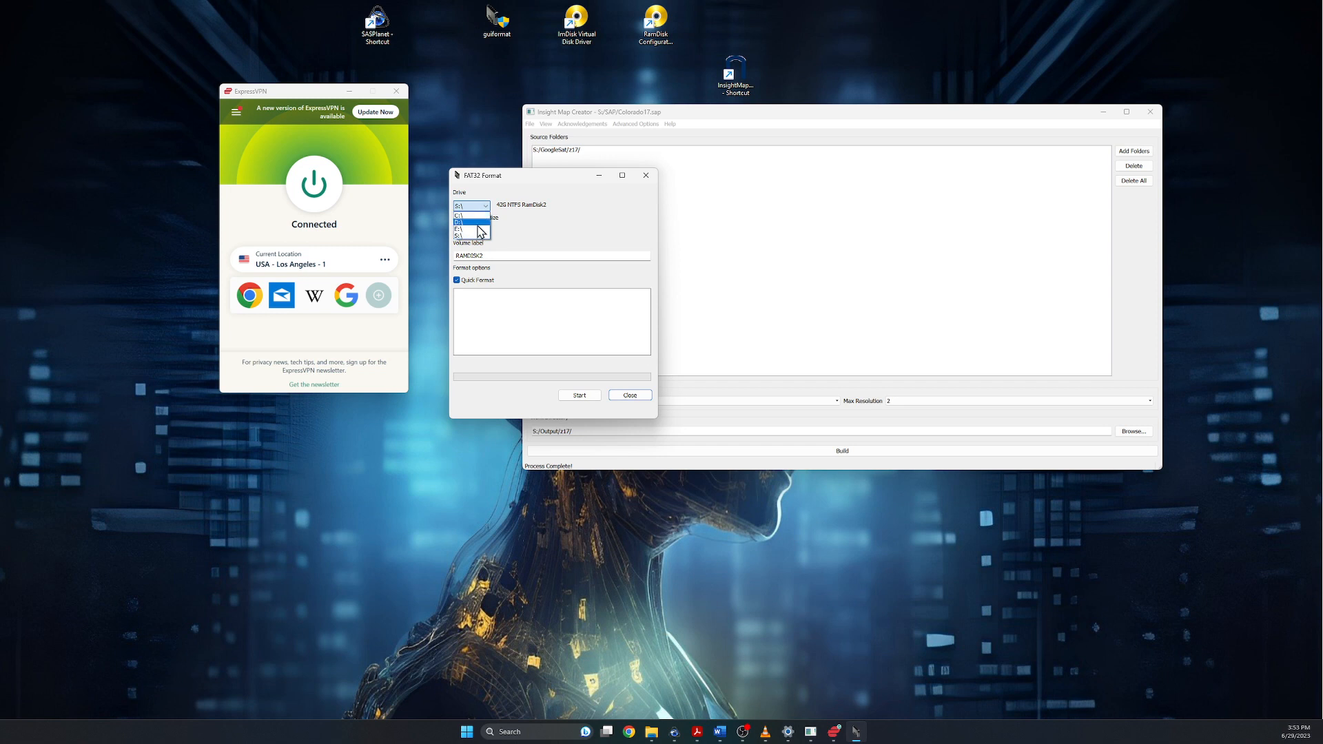
{"action": "left_click", "coordinate": [479, 229]}
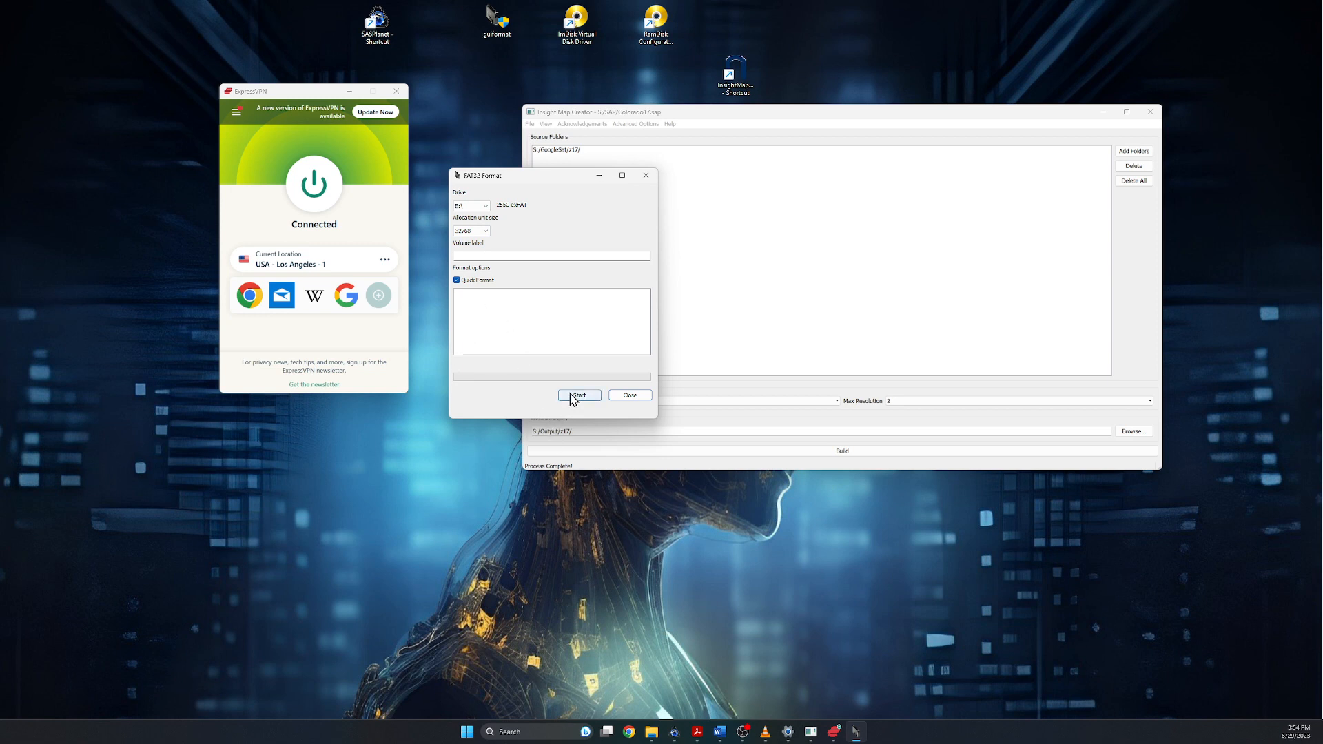
{"action": "left_click", "coordinate": [506, 255]}
{"action": "type", "text": "LOWRANCE"}
{"action": "left_click", "coordinate": [571, 395]}
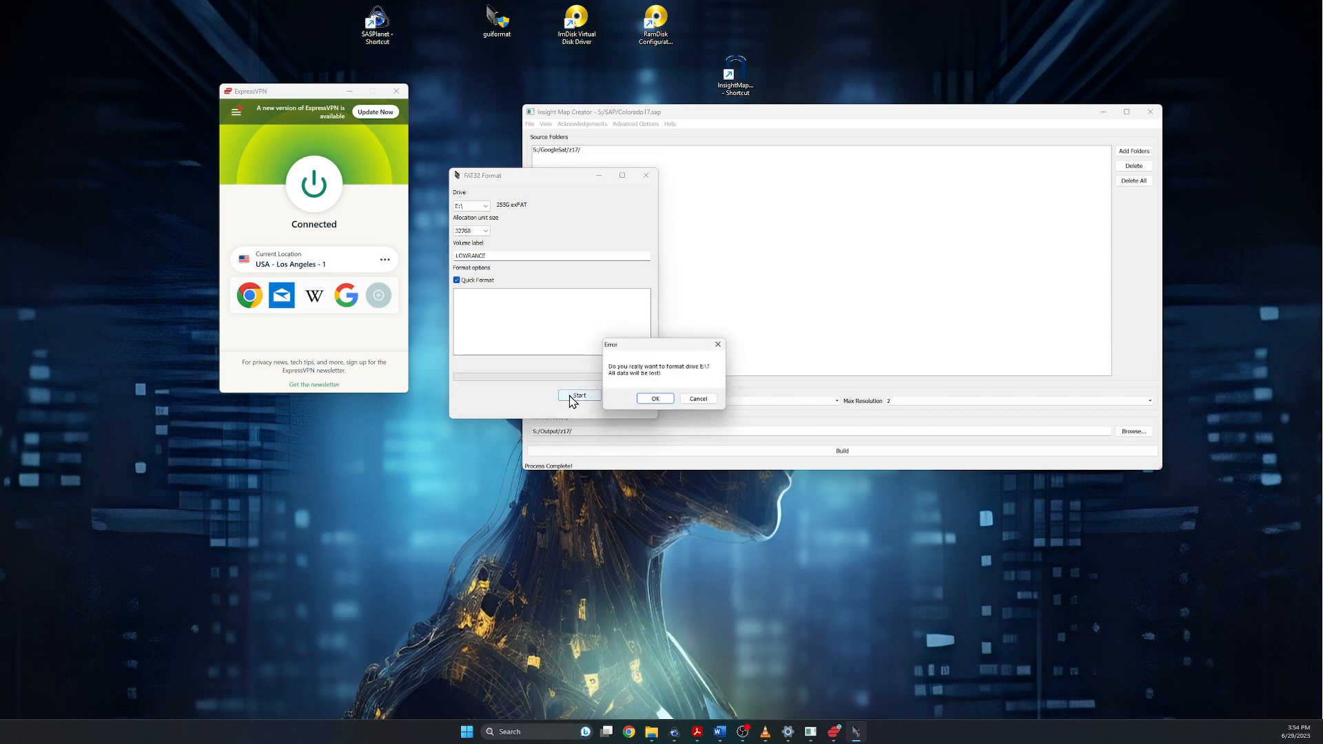
{"action": "left_click", "coordinate": [660, 398]}
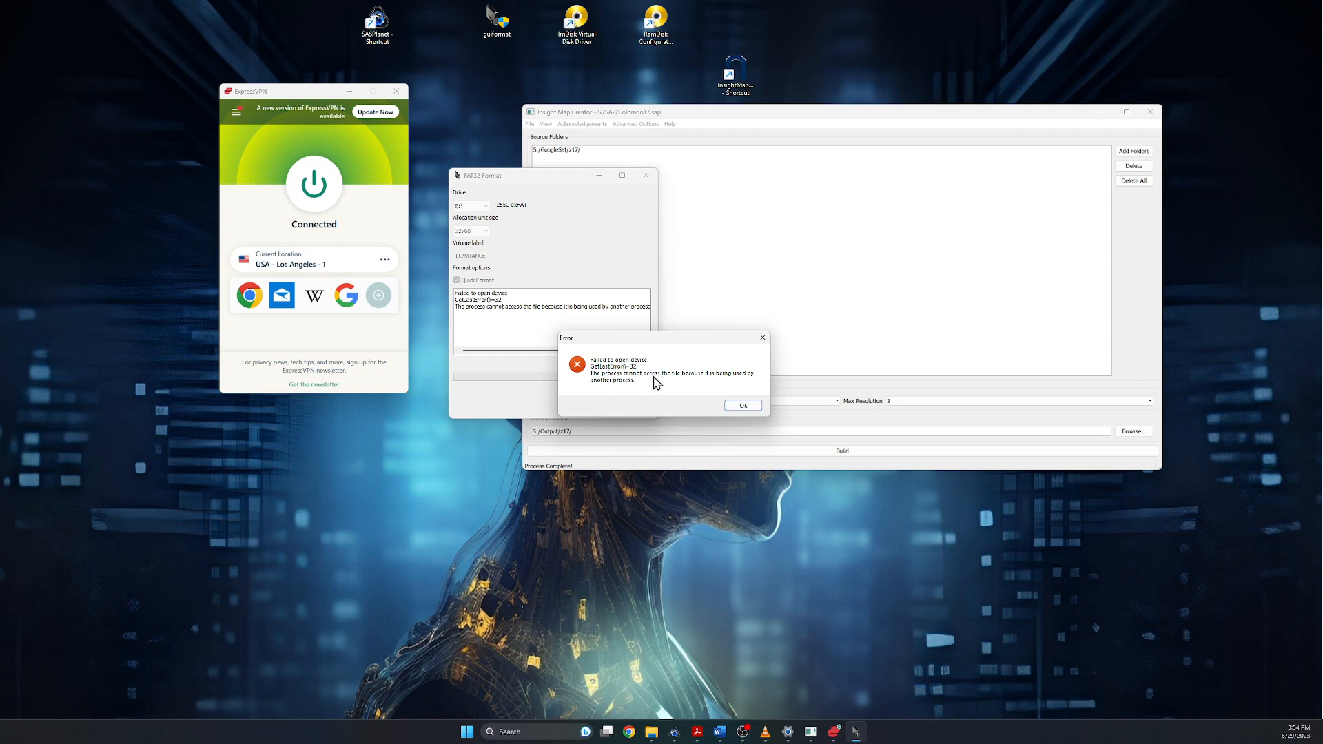
{"action": "left_click", "coordinate": [731, 406]}
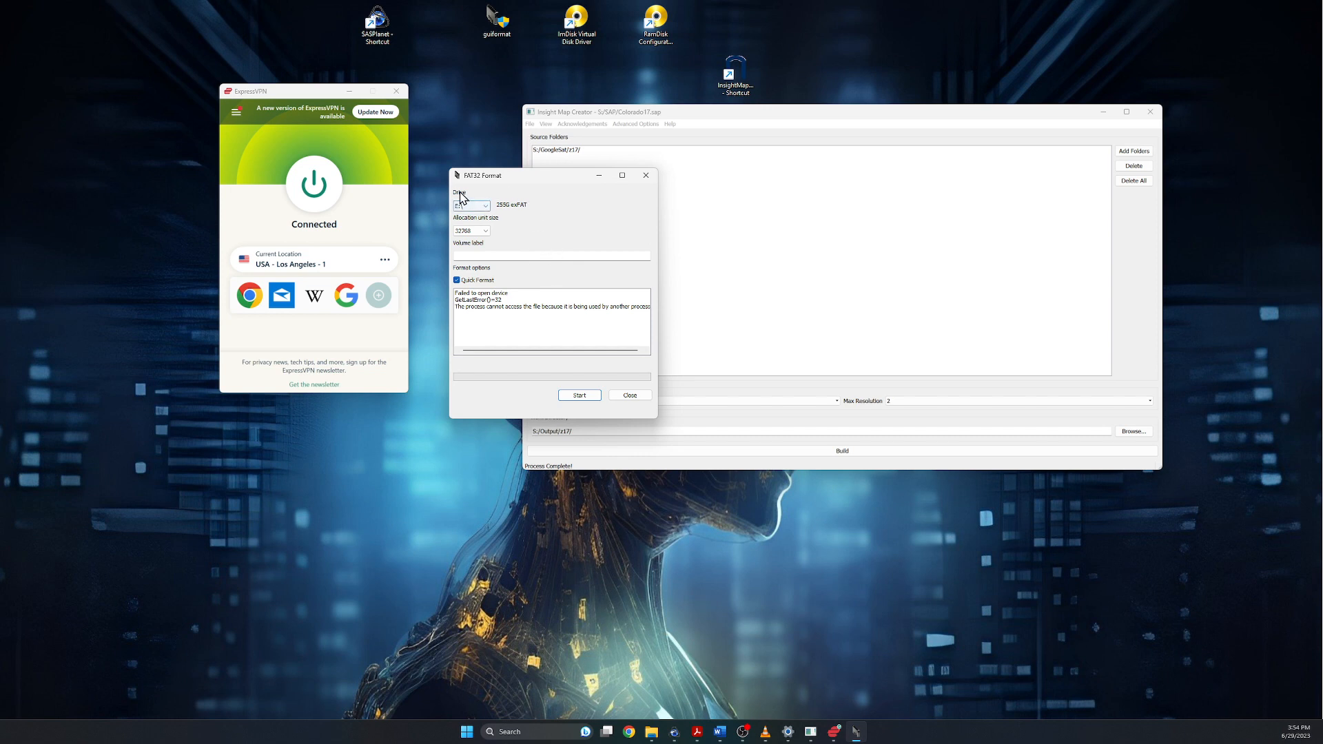
{"action": "left_click", "coordinate": [625, 395]}
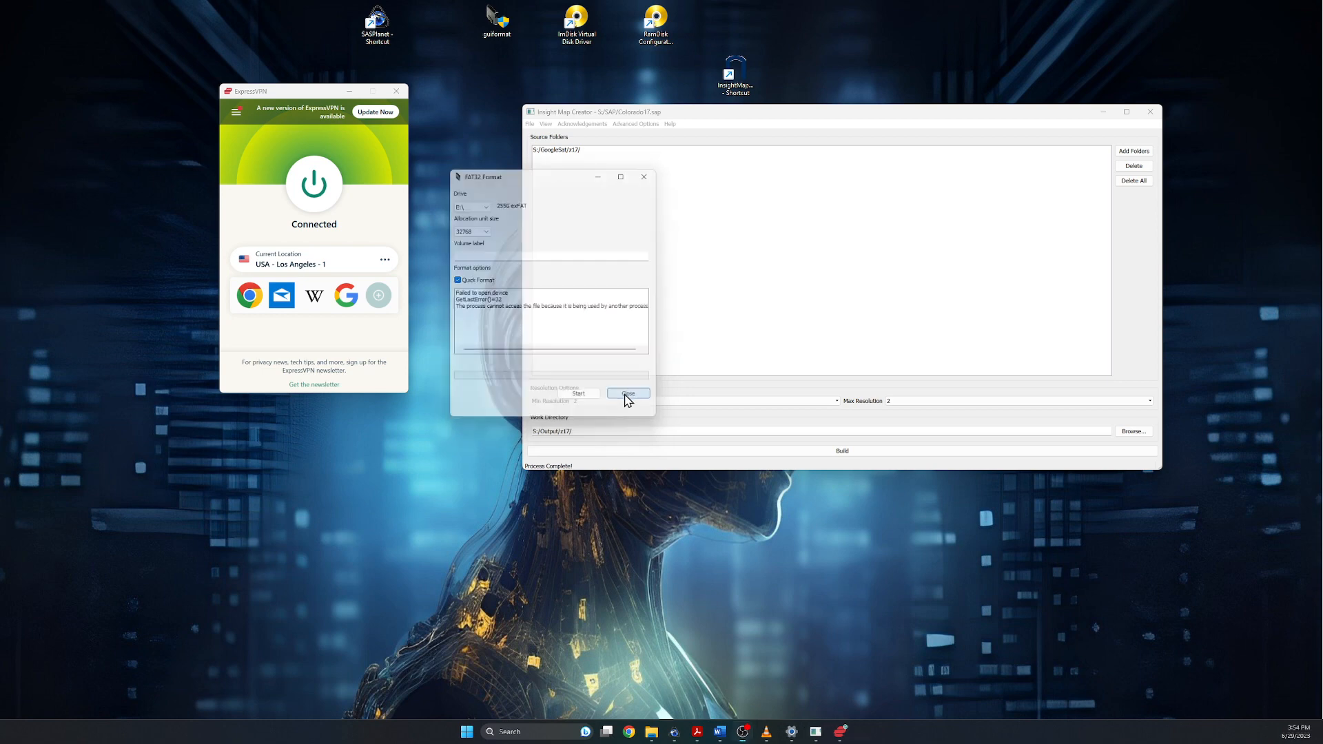
- Switch to SAS.Planet and examine the existing-tile coverage along the Colorado River polygon at several zoom levels
{"action": "left_click", "coordinate": [686, 732]}
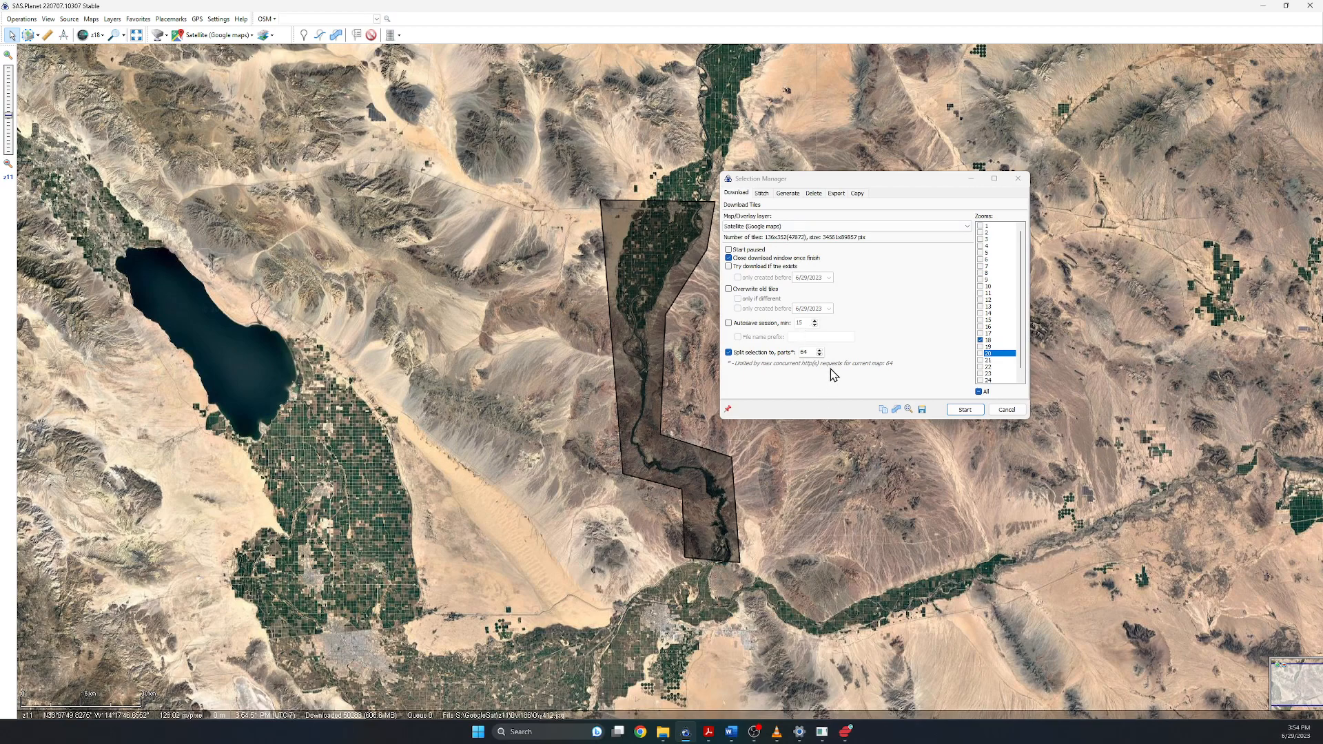
{"action": "scroll", "coordinate": [687, 252], "scroll_direction": "up", "scroll_amount": 2}
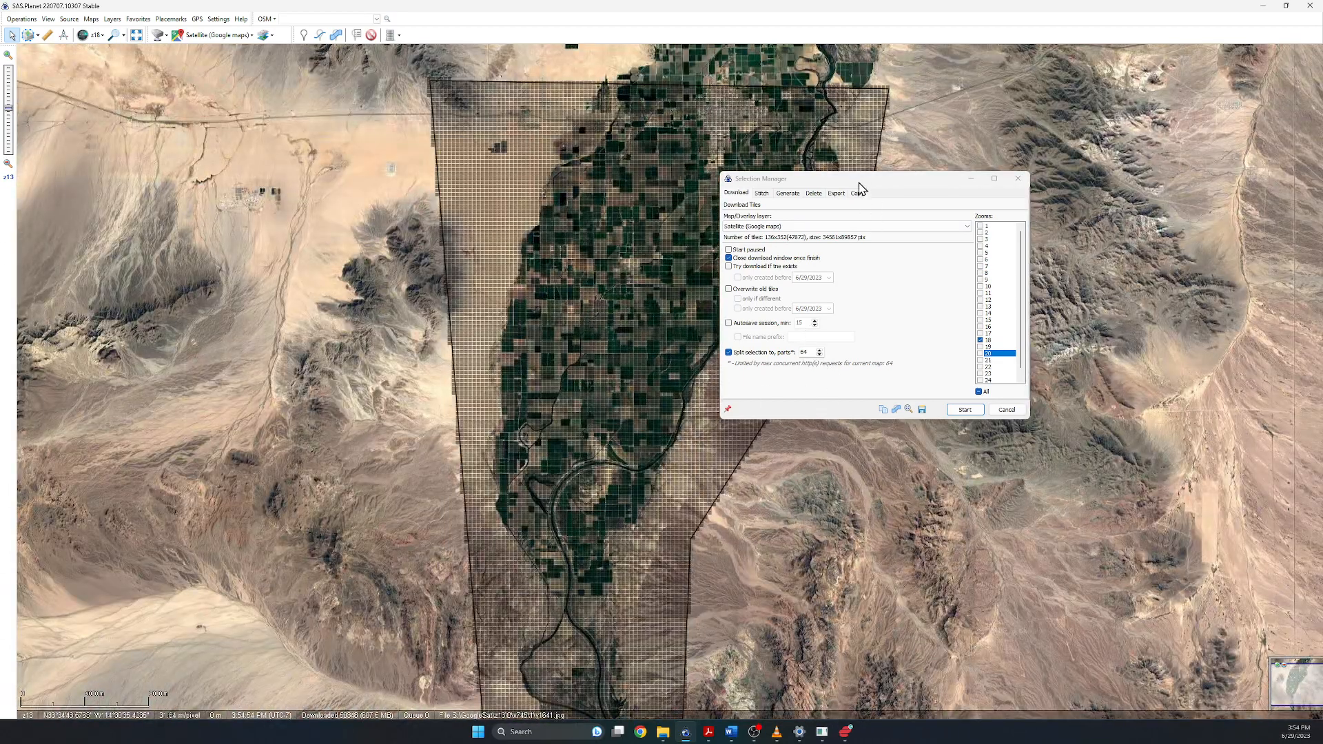
{"action": "left_click_drag", "start_coordinate": [859, 188], "coordinate": [1043, 171]}
{"action": "scroll", "coordinate": [815, 431], "scroll_direction": "down", "scroll_amount": 1}
{"action": "scroll", "coordinate": [790, 509], "scroll_direction": "up", "scroll_amount": 1}
{"action": "left_click_drag", "start_coordinate": [713, 615], "coordinate": [778, 462]}
{"action": "scroll", "coordinate": [676, 457], "scroll_direction": "up", "scroll_amount": 1}
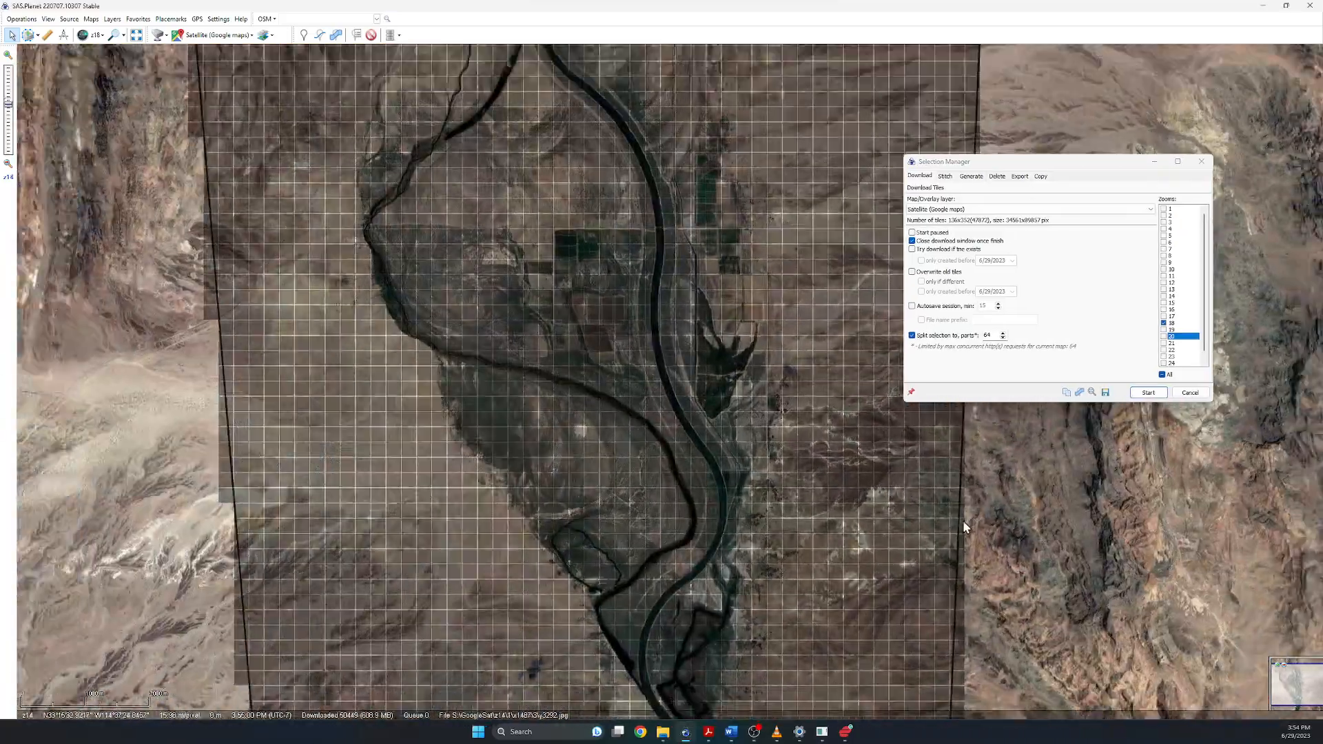
{"action": "left_click_drag", "start_coordinate": [960, 689], "coordinate": [998, 469]}
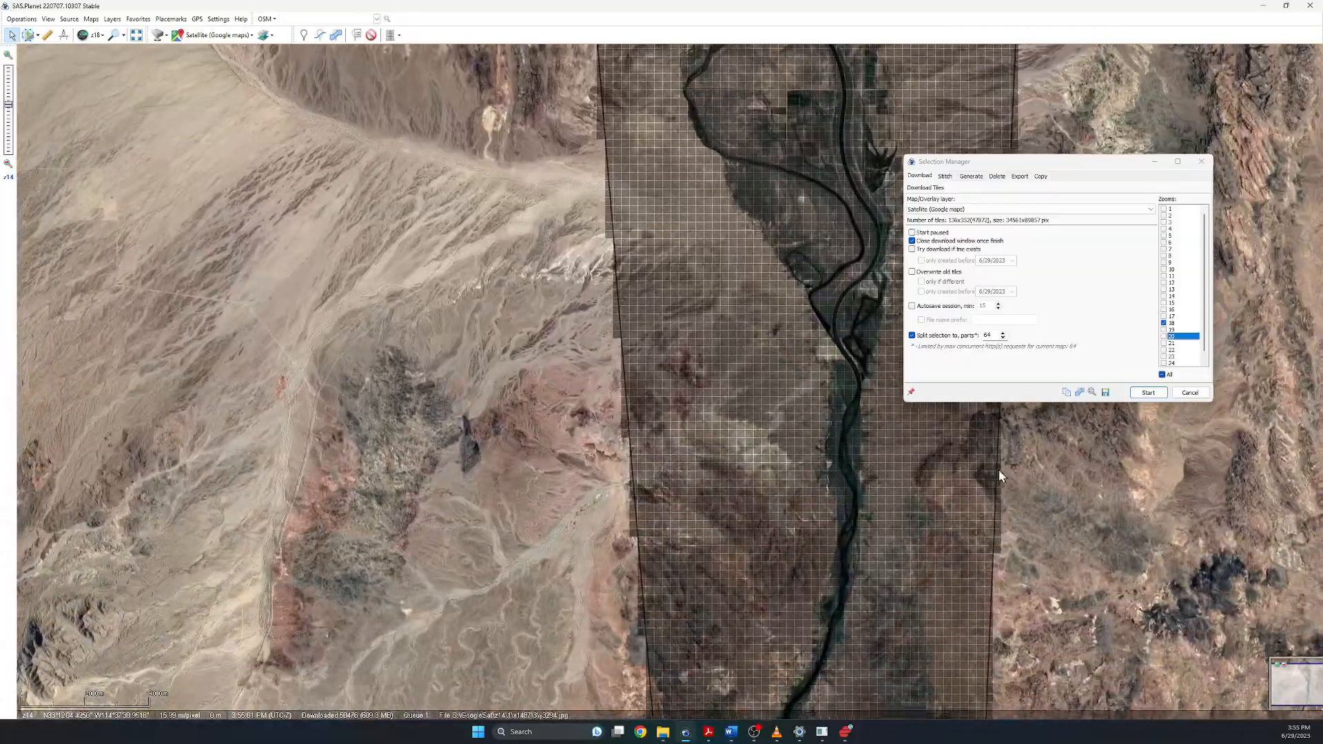
{"action": "scroll", "coordinate": [994, 474], "scroll_direction": "down", "scroll_amount": 1}
{"action": "left_click_drag", "start_coordinate": [1028, 554], "coordinate": [742, 343]}
{"action": "scroll", "coordinate": [746, 375], "scroll_direction": "down", "scroll_amount": 1}
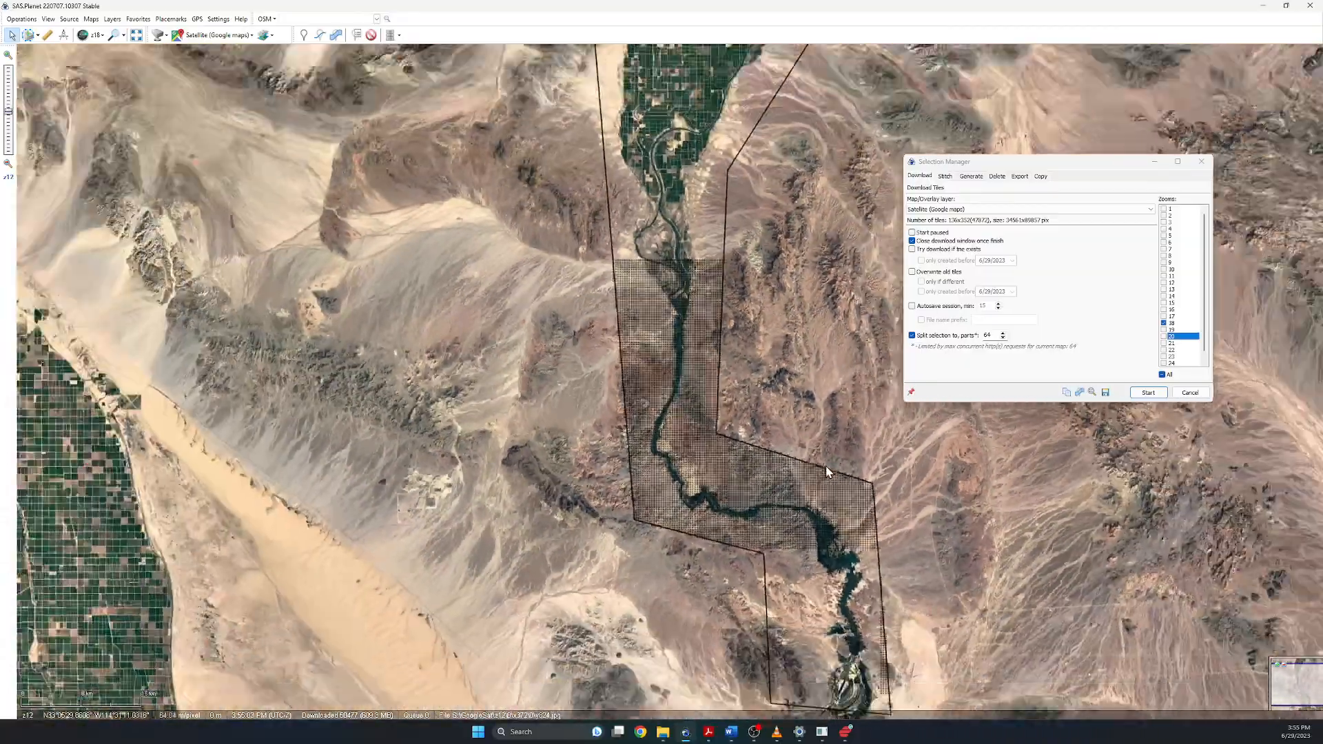
{"action": "left_click_drag", "start_coordinate": [830, 517], "coordinate": [767, 345]}
{"action": "scroll", "coordinate": [768, 352], "scroll_direction": "up", "scroll_amount": 1}
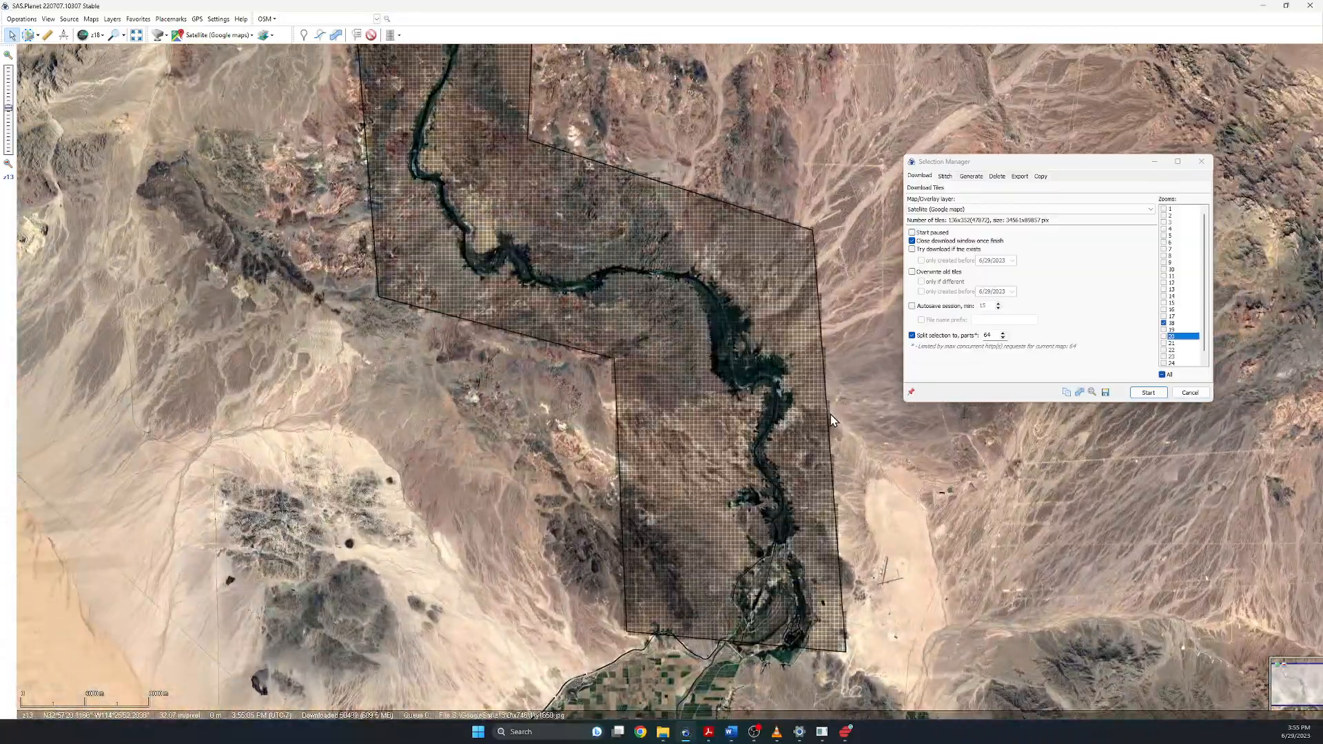
{"action": "scroll", "coordinate": [829, 415], "scroll_direction": "down", "scroll_amount": 2}
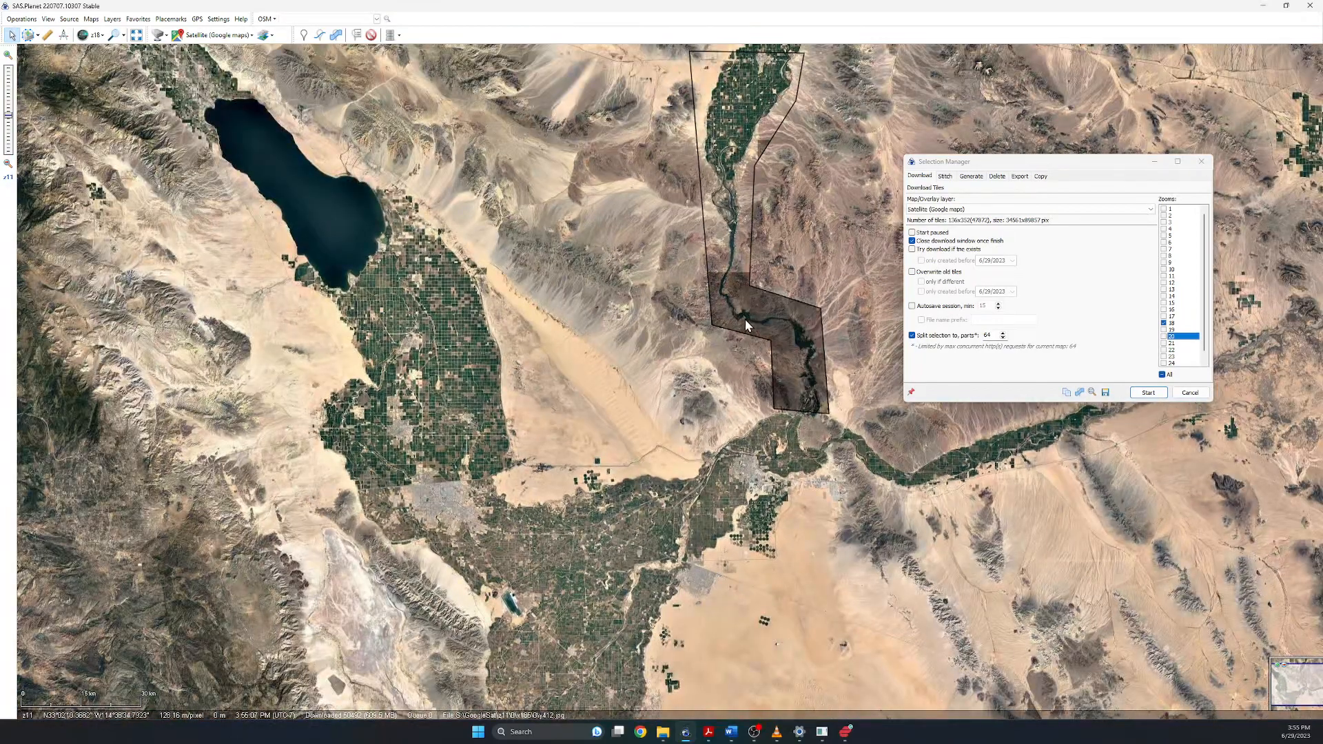
{"action": "left_click_drag", "start_coordinate": [879, 286], "coordinate": [891, 341]}
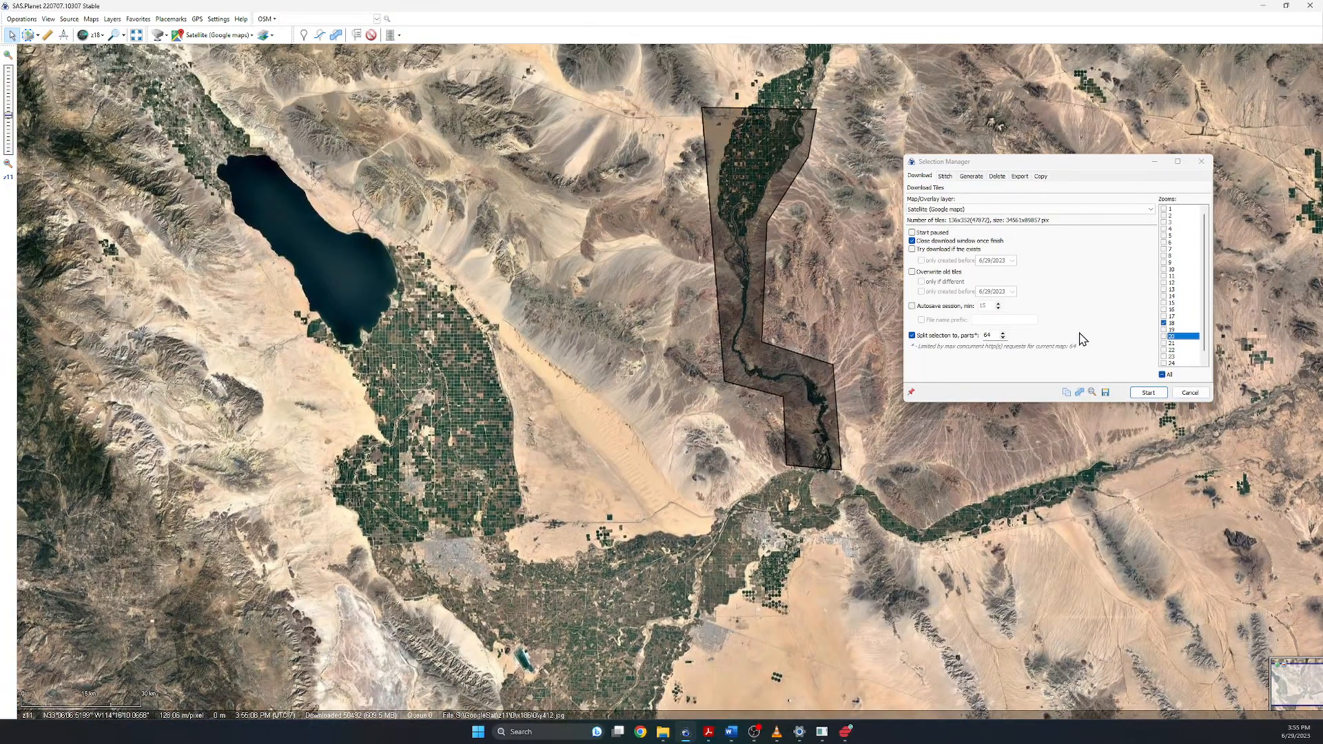
- Split the selection download into 6 parts and start downloading the zoom 18 satellite tiles
{"action": "left_click", "coordinate": [994, 335]}
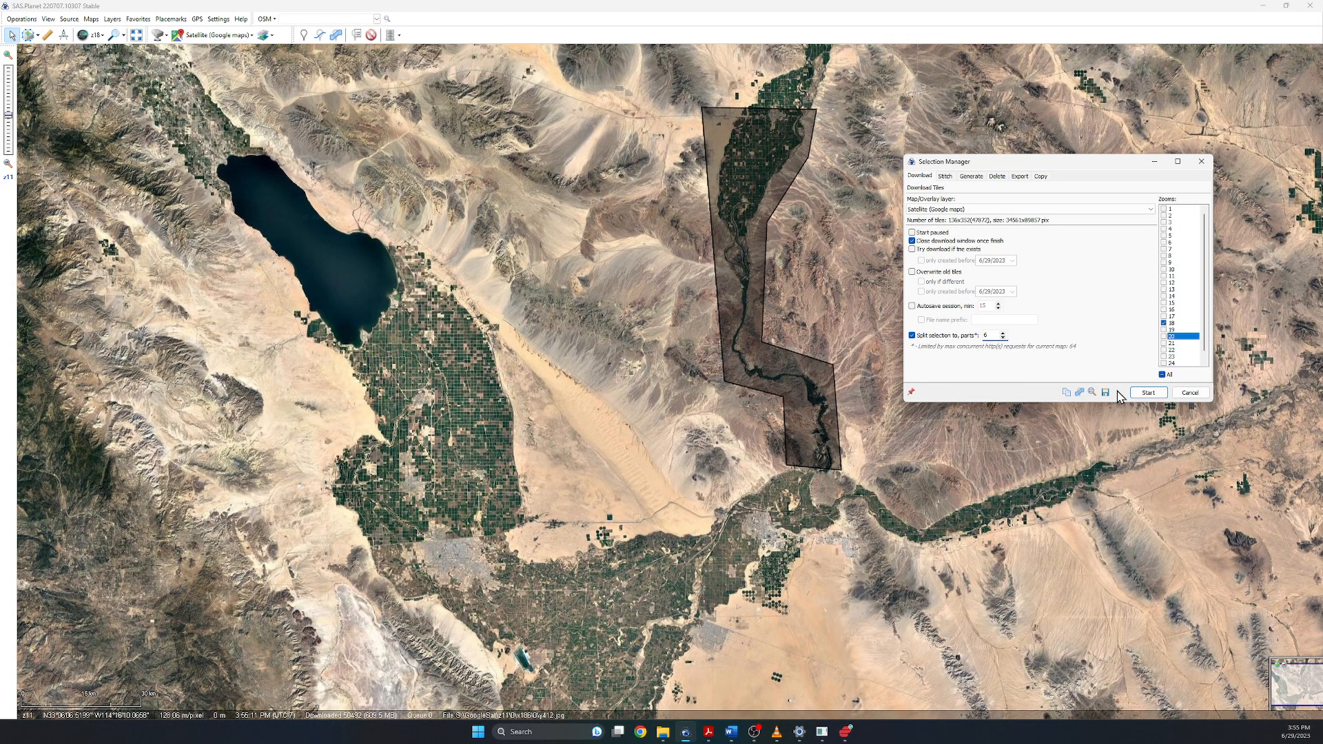
{"action": "left_click", "coordinate": [1148, 393]}
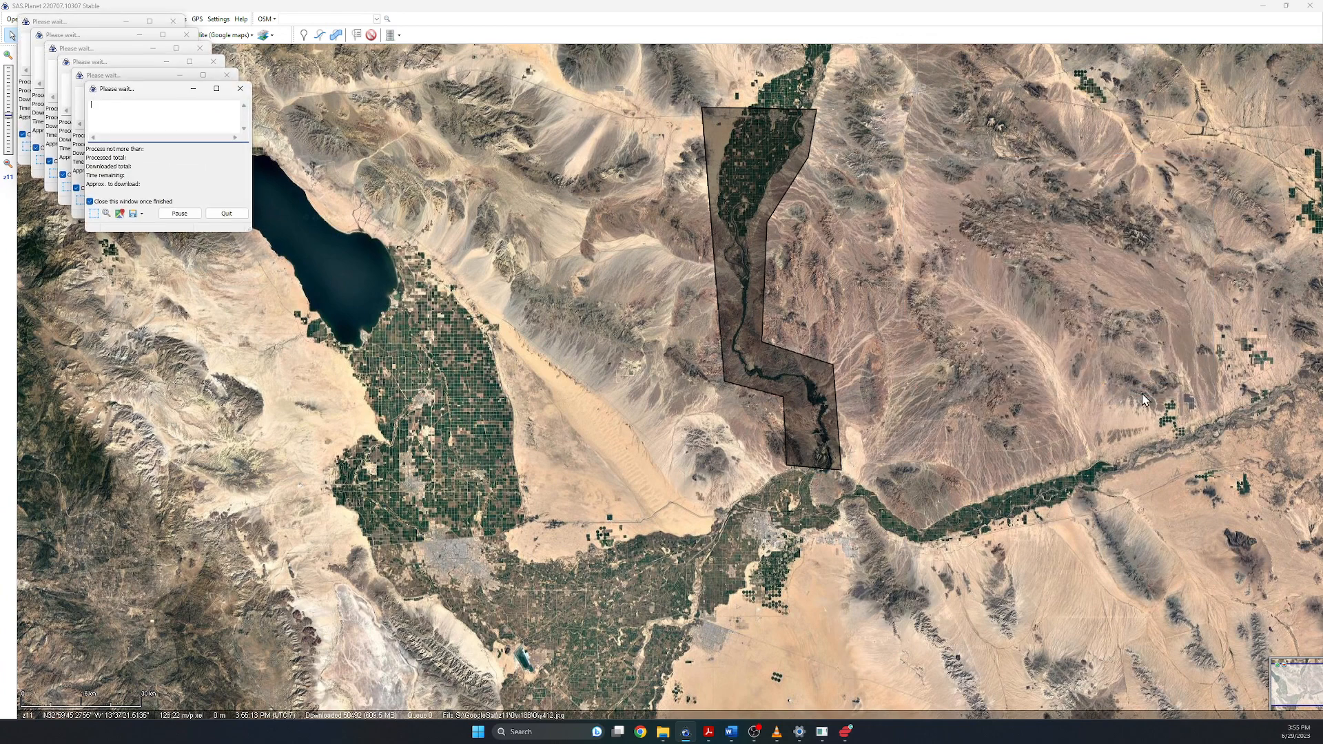
{"action": "left_click", "coordinate": [318, 234]}
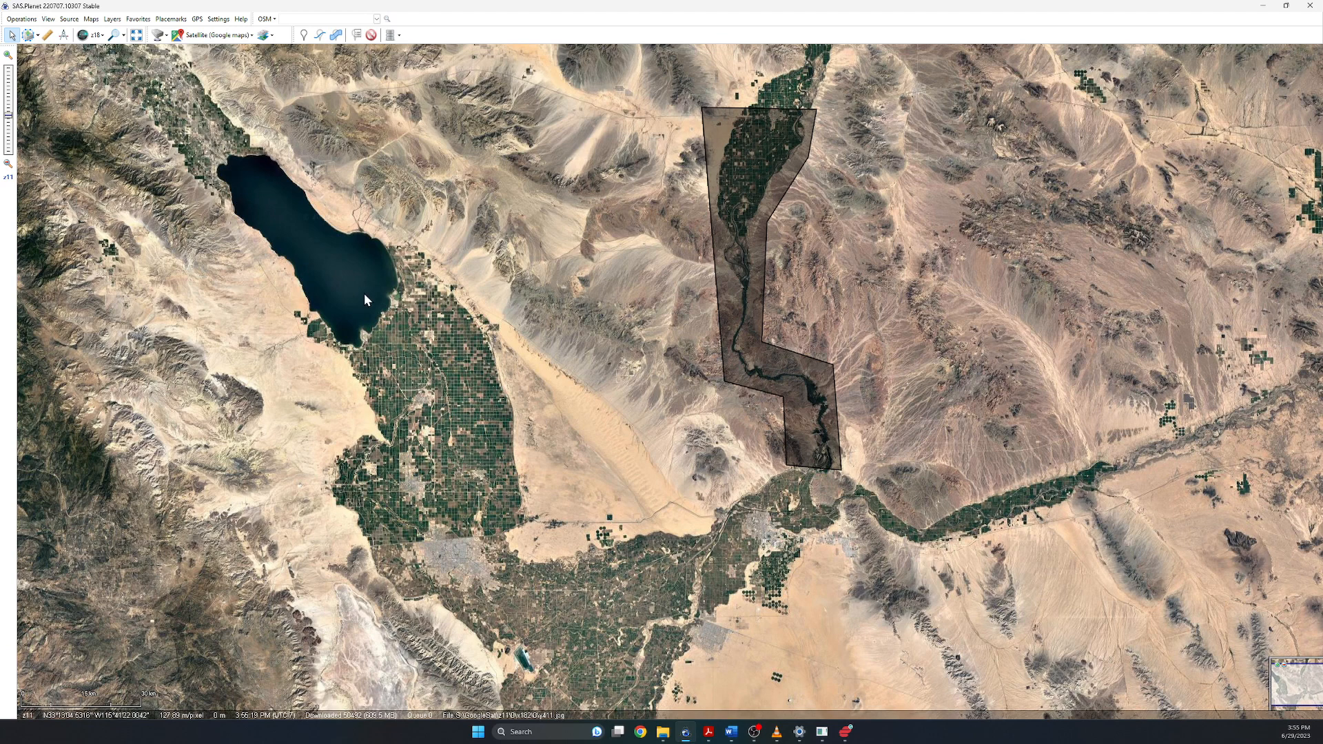
- Export the selection's zoom 18 Satellite (Google maps) tiles as KML for Google Earth to S:\KML\z18.kml
{"action": "key", "text": "ctrl+b"}
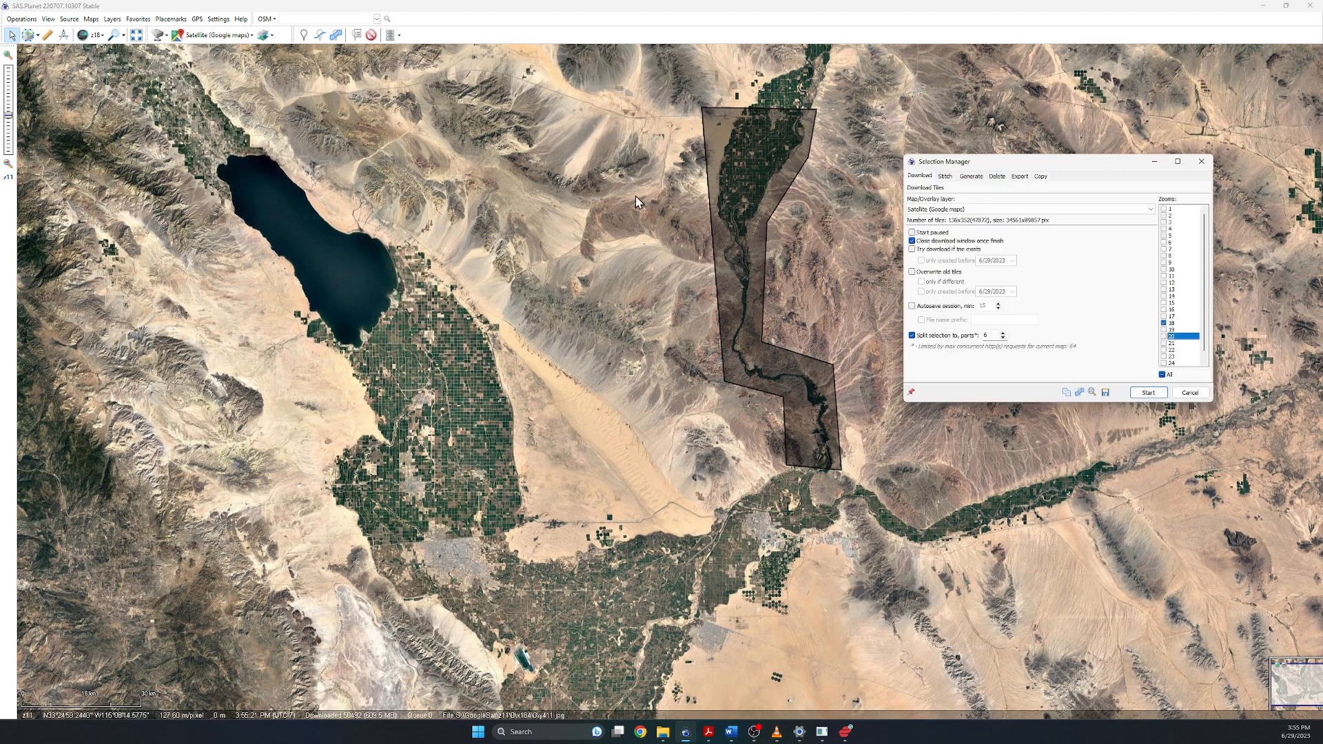
{"action": "left_click", "coordinate": [1020, 177]}
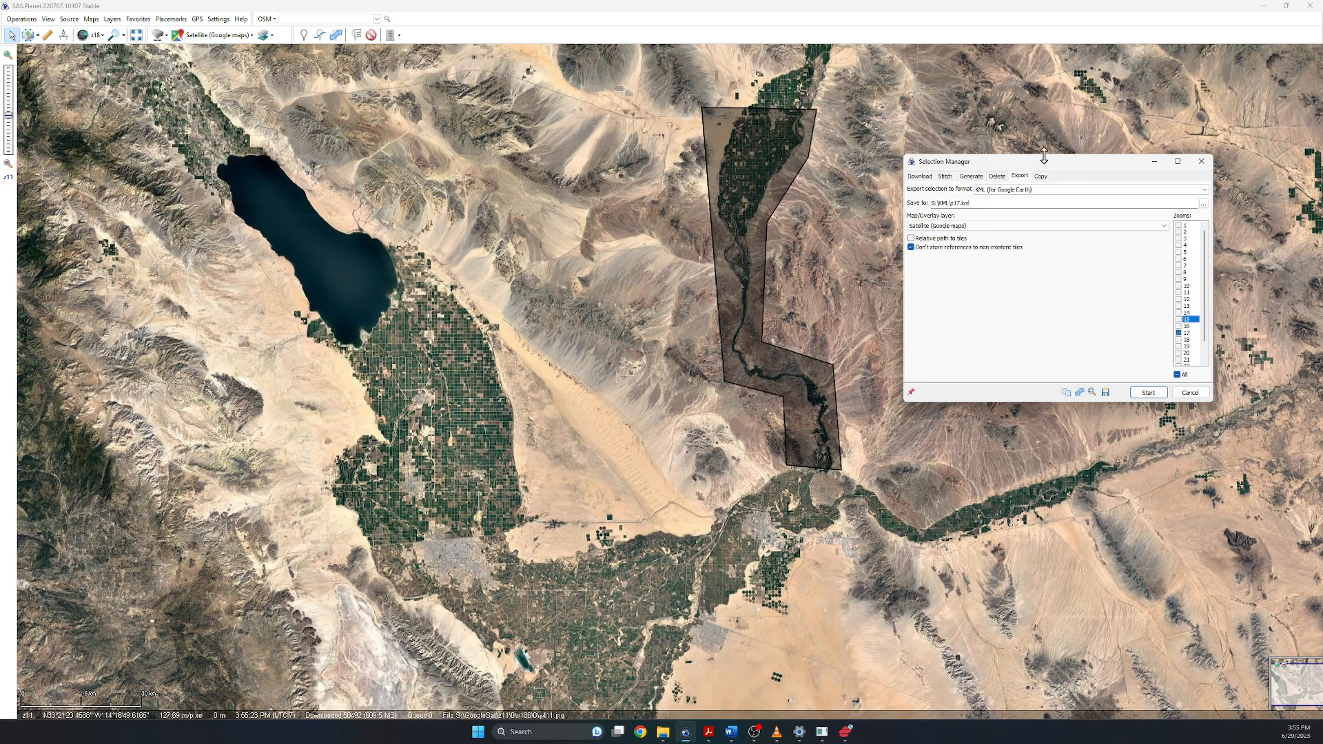
{"action": "left_click_drag", "start_coordinate": [1047, 167], "coordinate": [676, 203]}
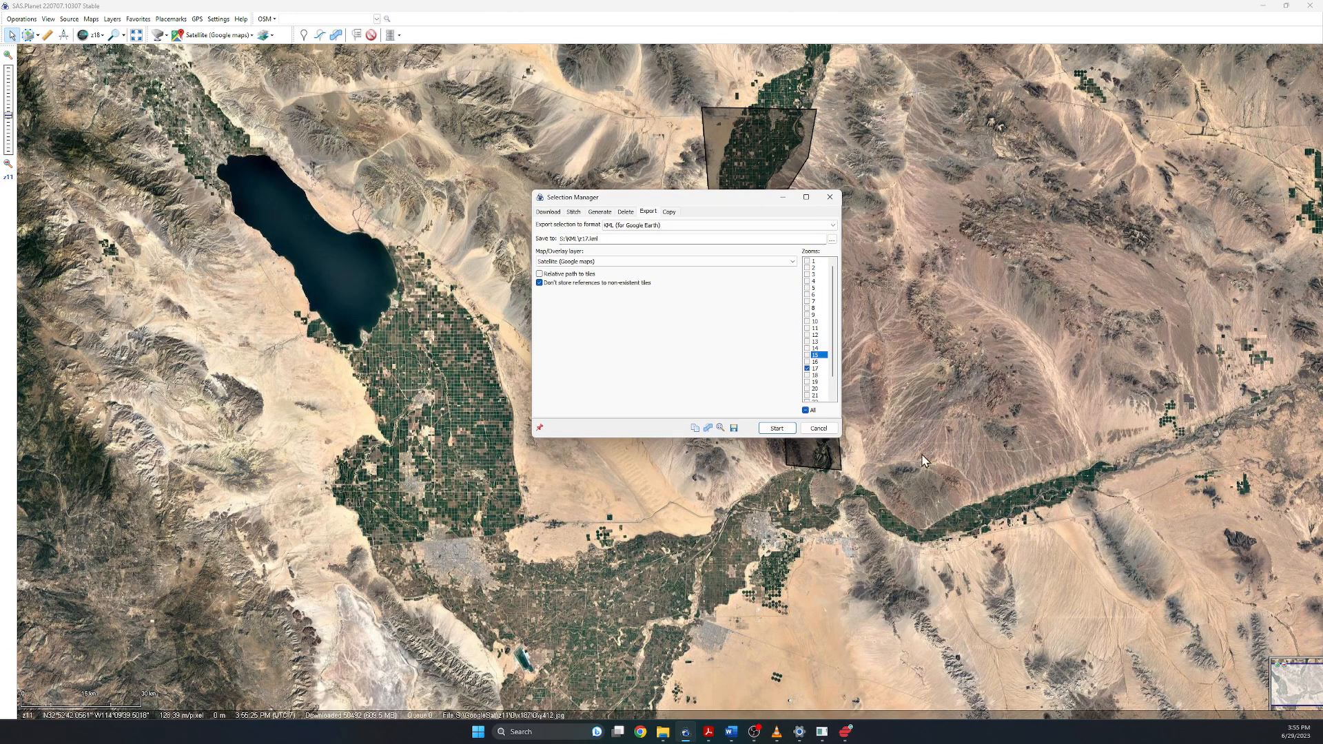
{"action": "left_click", "coordinate": [807, 376]}
{"action": "left_click", "coordinate": [807, 369]}
{"action": "left_click", "coordinate": [589, 238]}
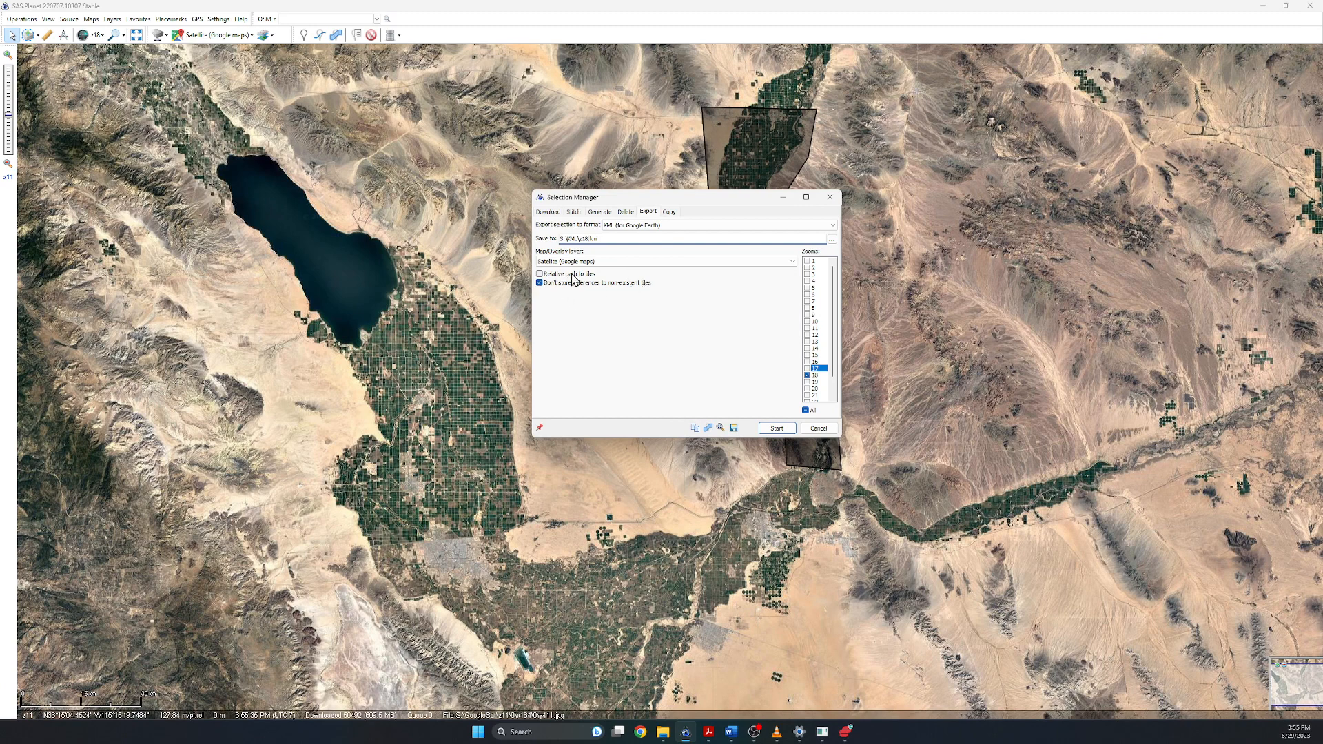
{"action": "left_click", "coordinate": [779, 429]}
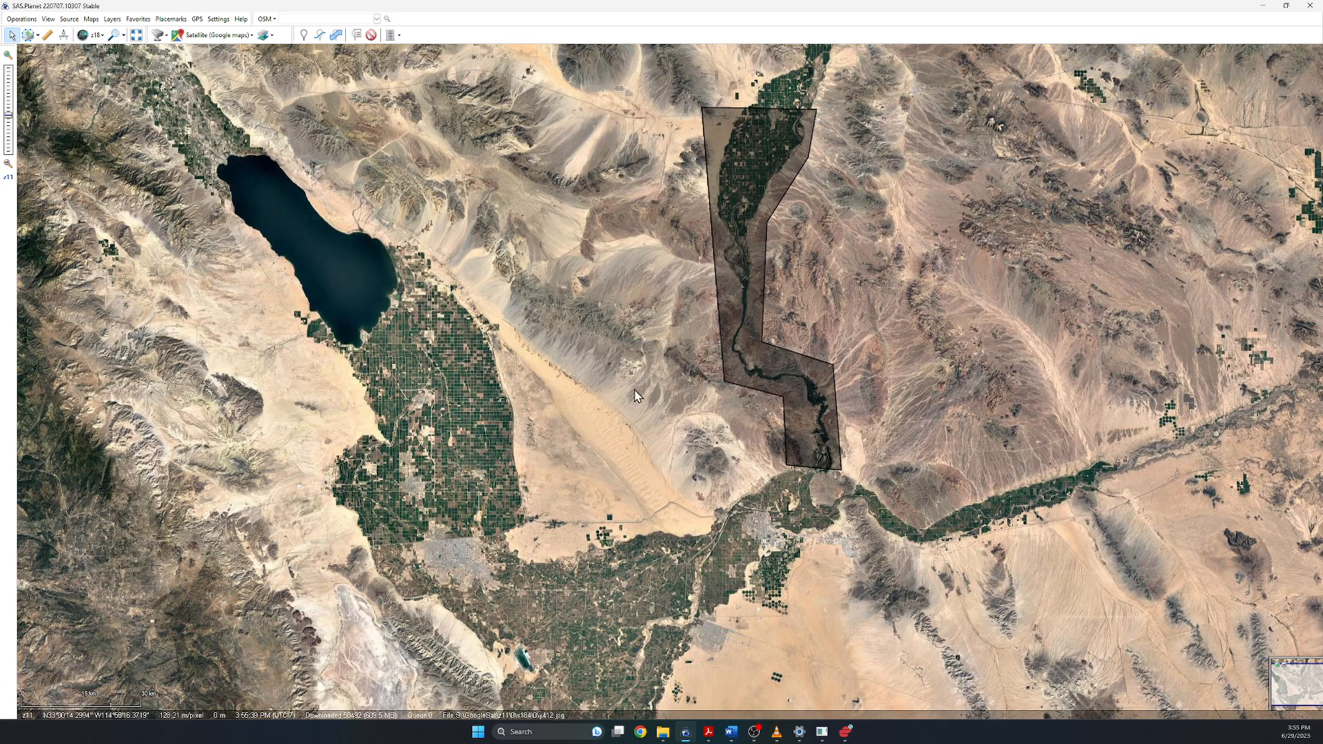
- Restart Insight Map Creator in an enlarged window and reopen the recent project S:/SAP/Colorado17.sap
{"action": "left_click", "coordinate": [1263, 5]}
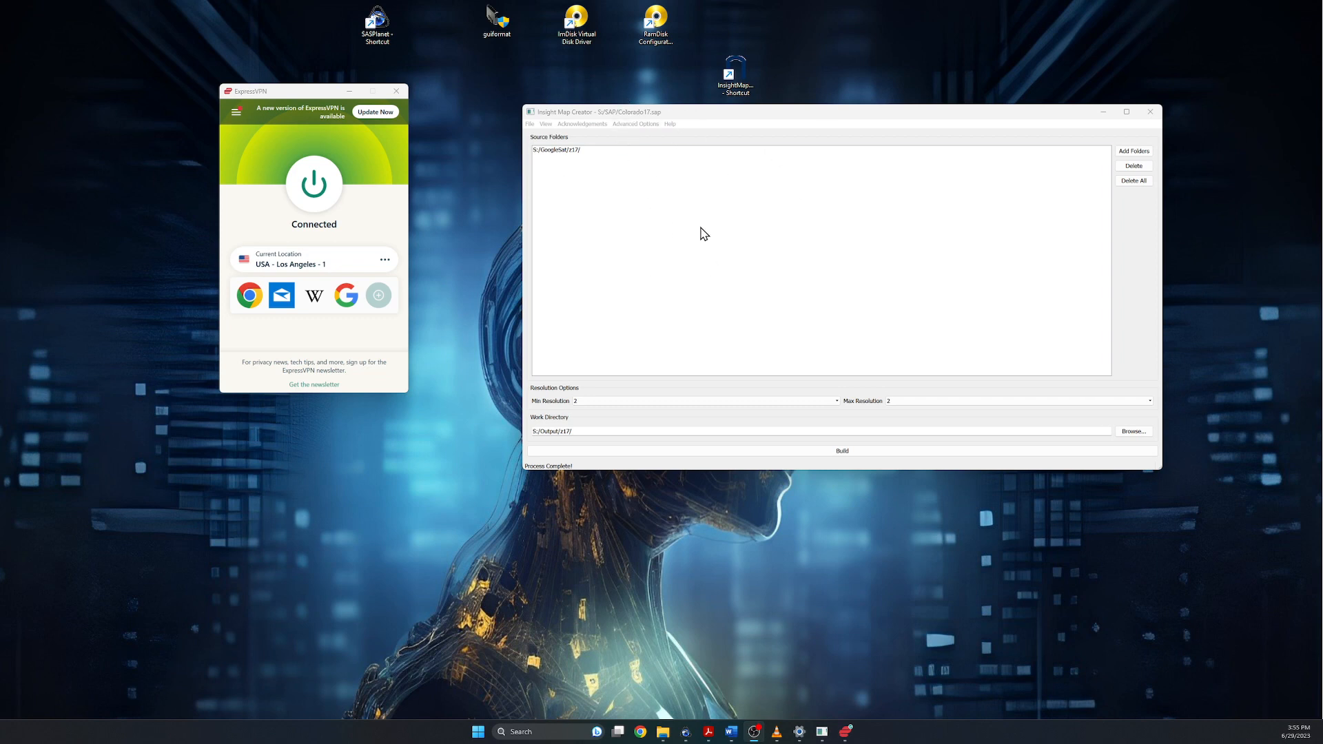
{"action": "left_click", "coordinate": [1150, 112]}
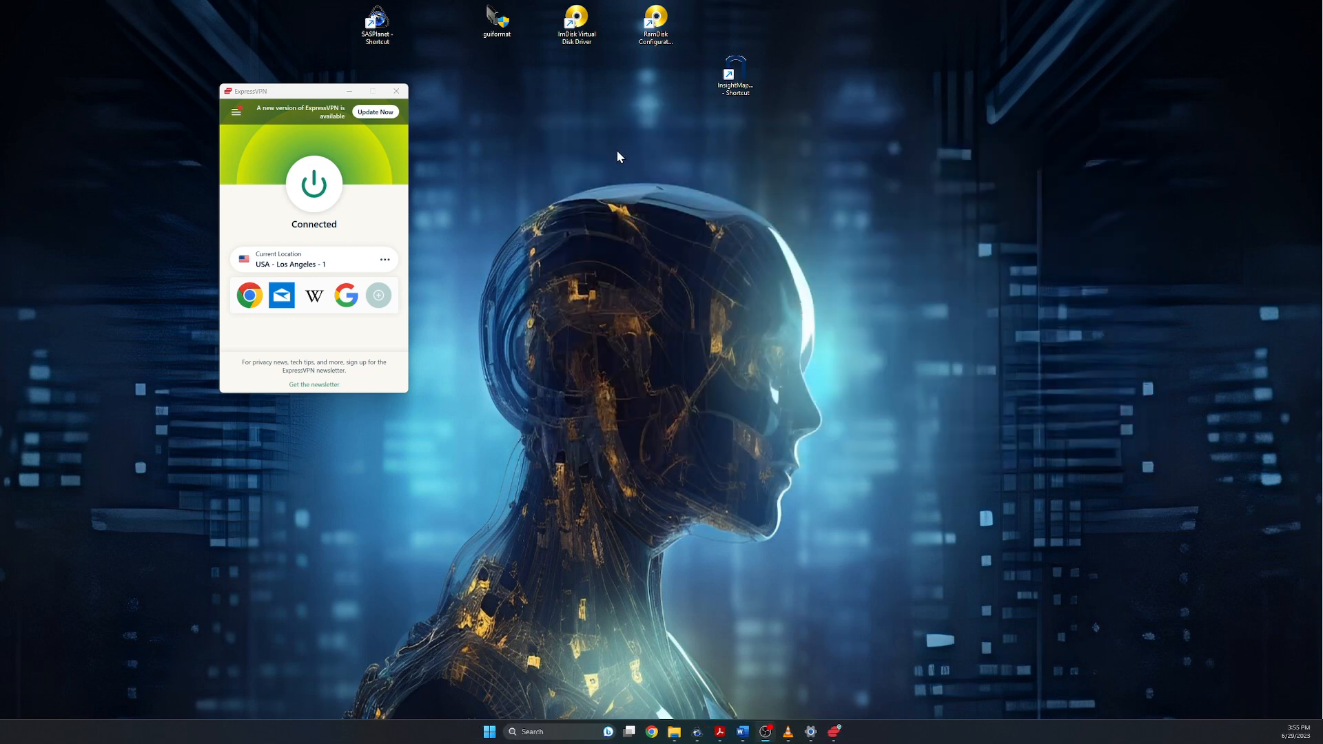
{"action": "double_click", "coordinate": [738, 72]}
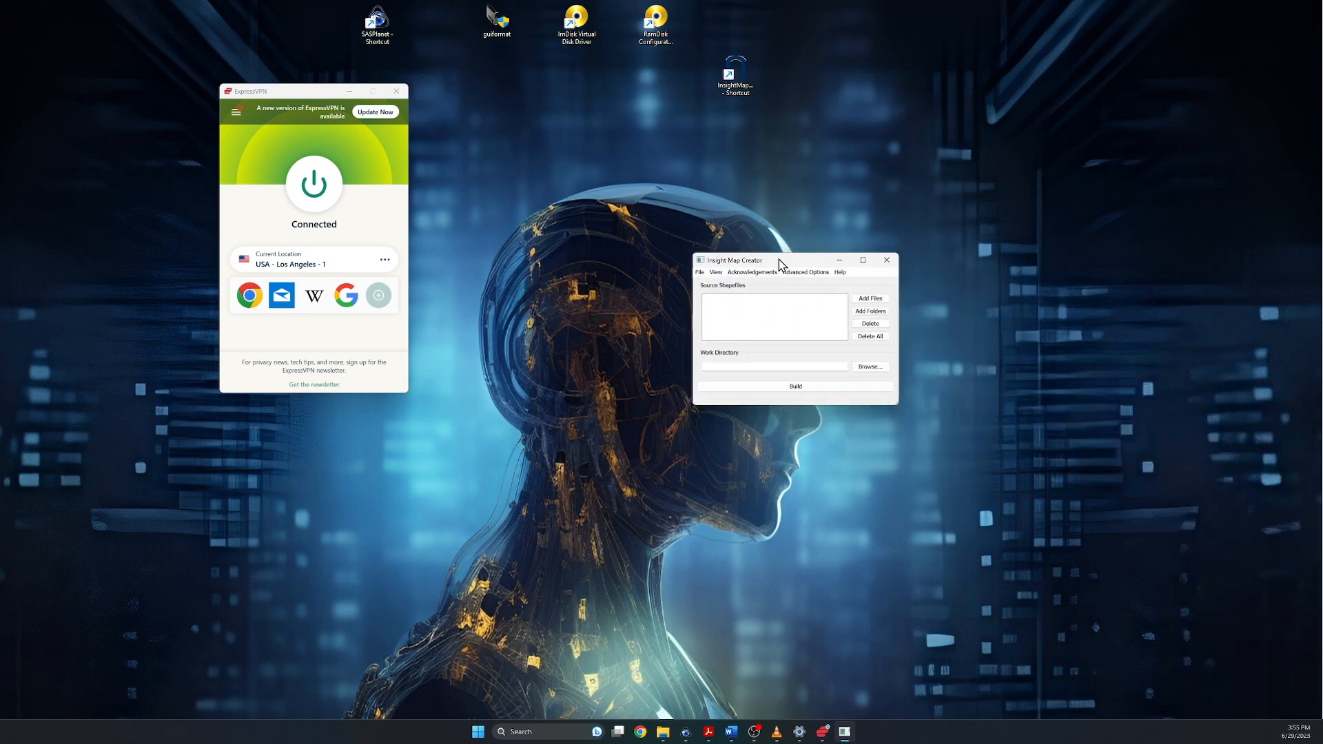
{"action": "left_click_drag", "start_coordinate": [749, 350], "coordinate": [1022, 544]}
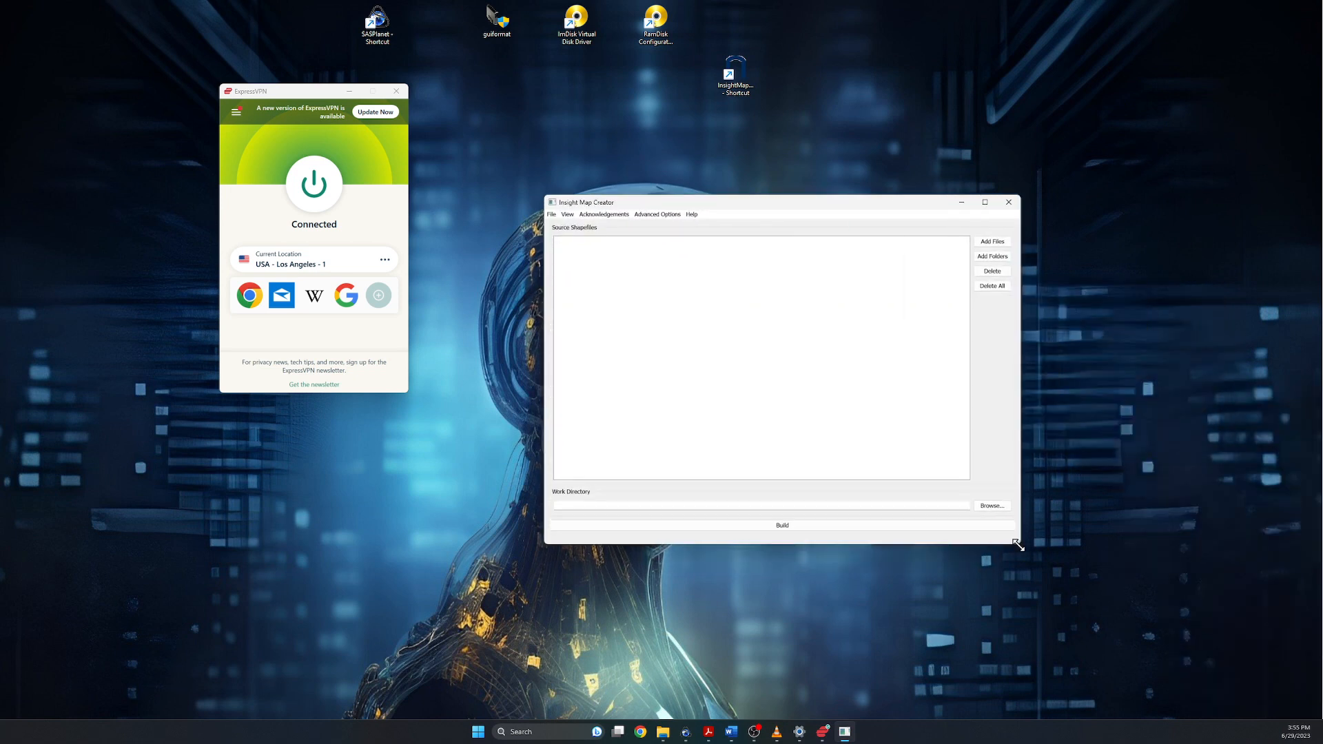
{"action": "left_click", "coordinate": [551, 215]}
{"action": "mouse_move", "coordinate": [585, 271]}
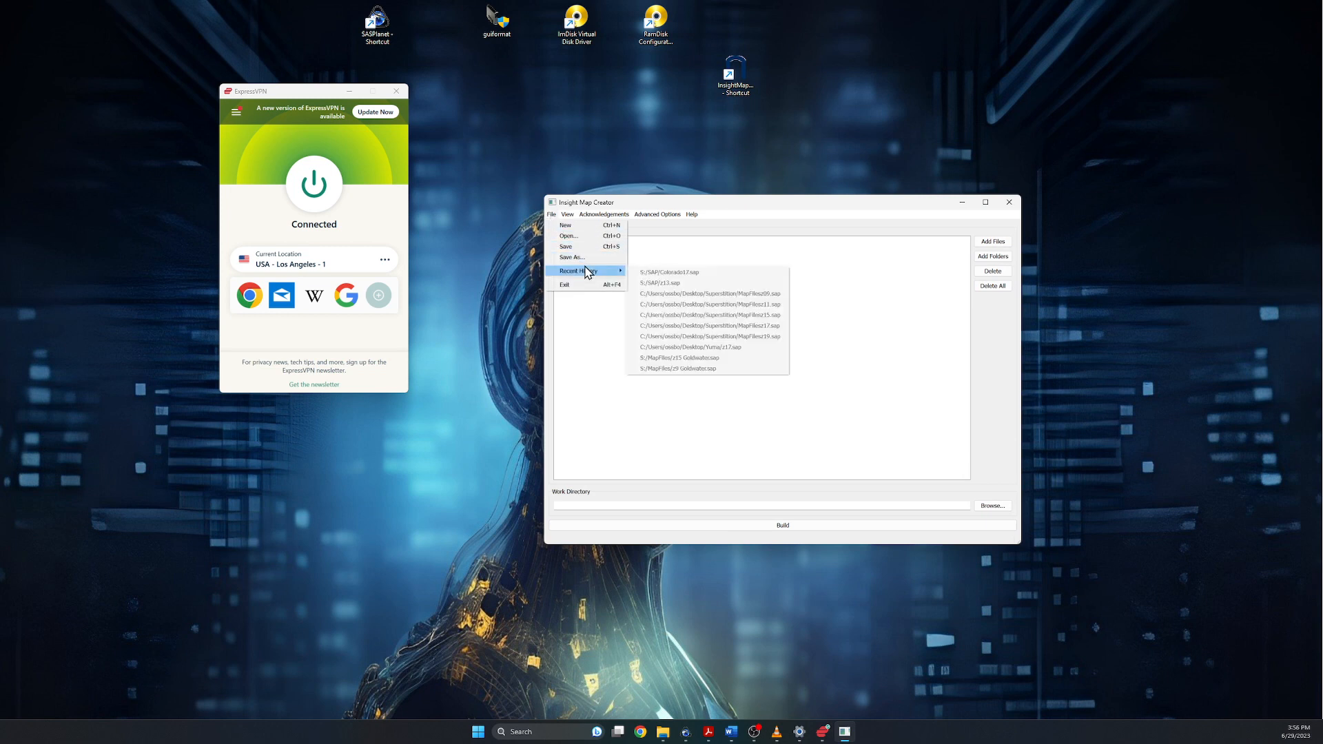
{"action": "left_click", "coordinate": [683, 273]}
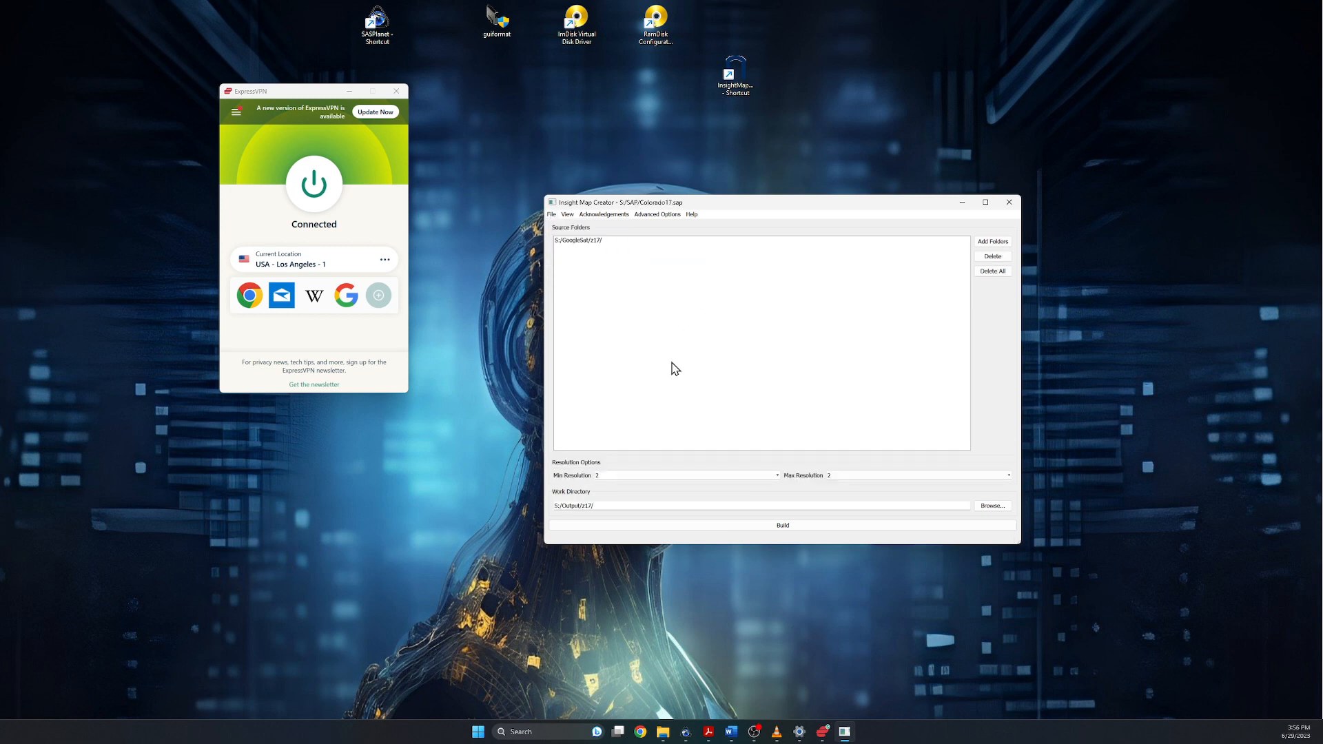
- Set both the minimum and maximum resolution of the map build to 1
{"action": "left_click", "coordinate": [724, 477]}
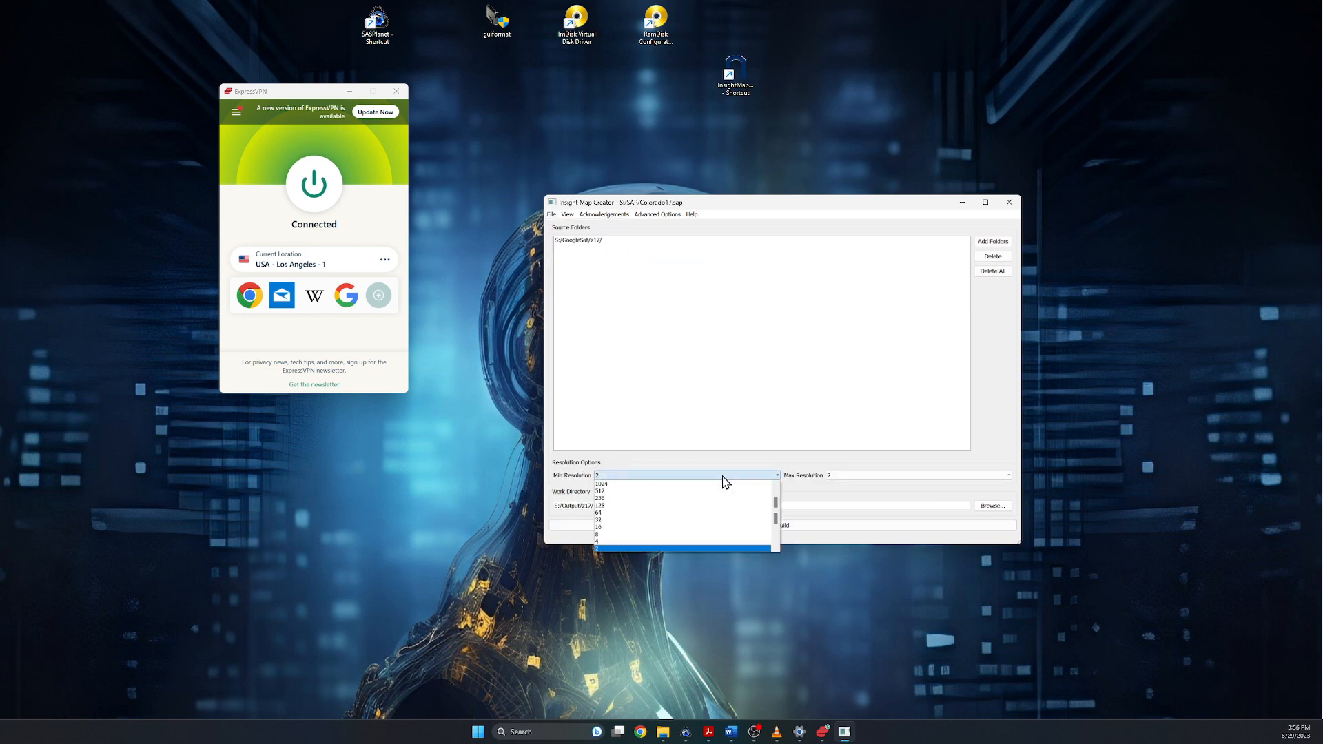
{"action": "left_click", "coordinate": [776, 548]}
{"action": "left_click", "coordinate": [713, 547]}
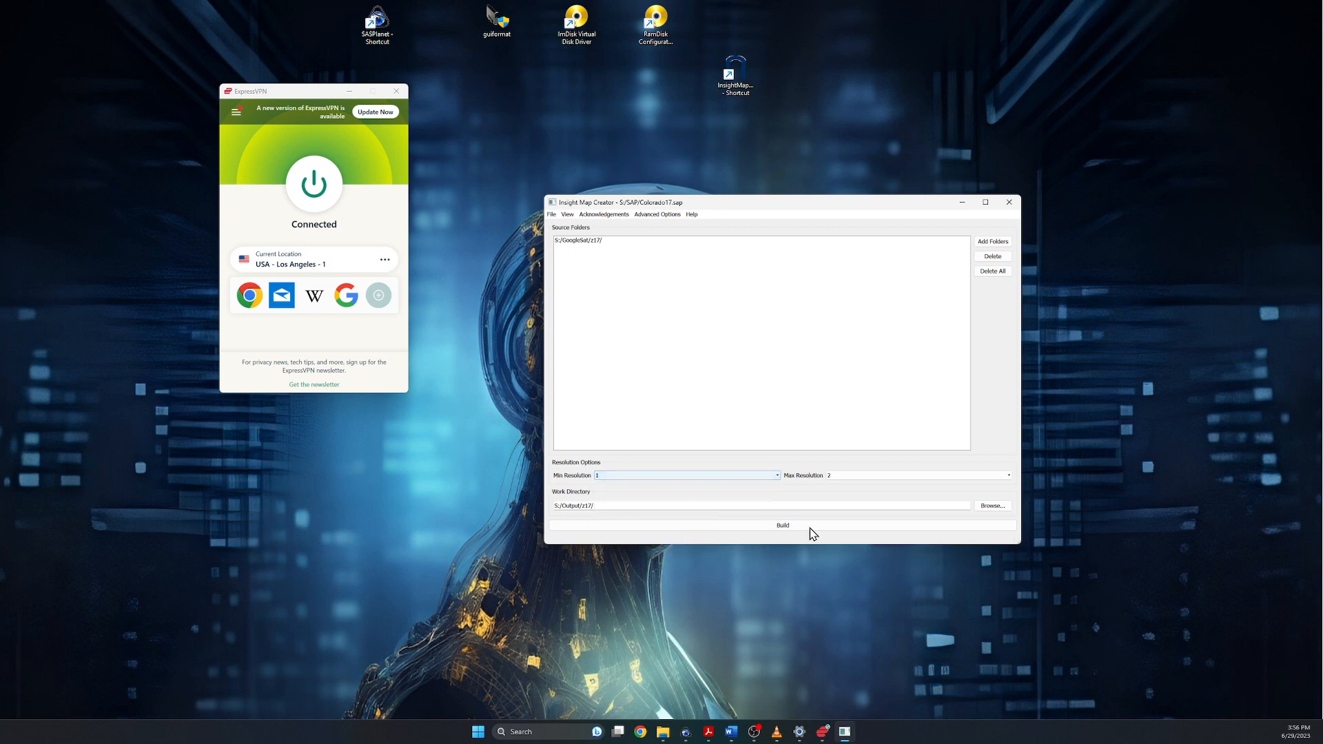
{"action": "left_click", "coordinate": [887, 475]}
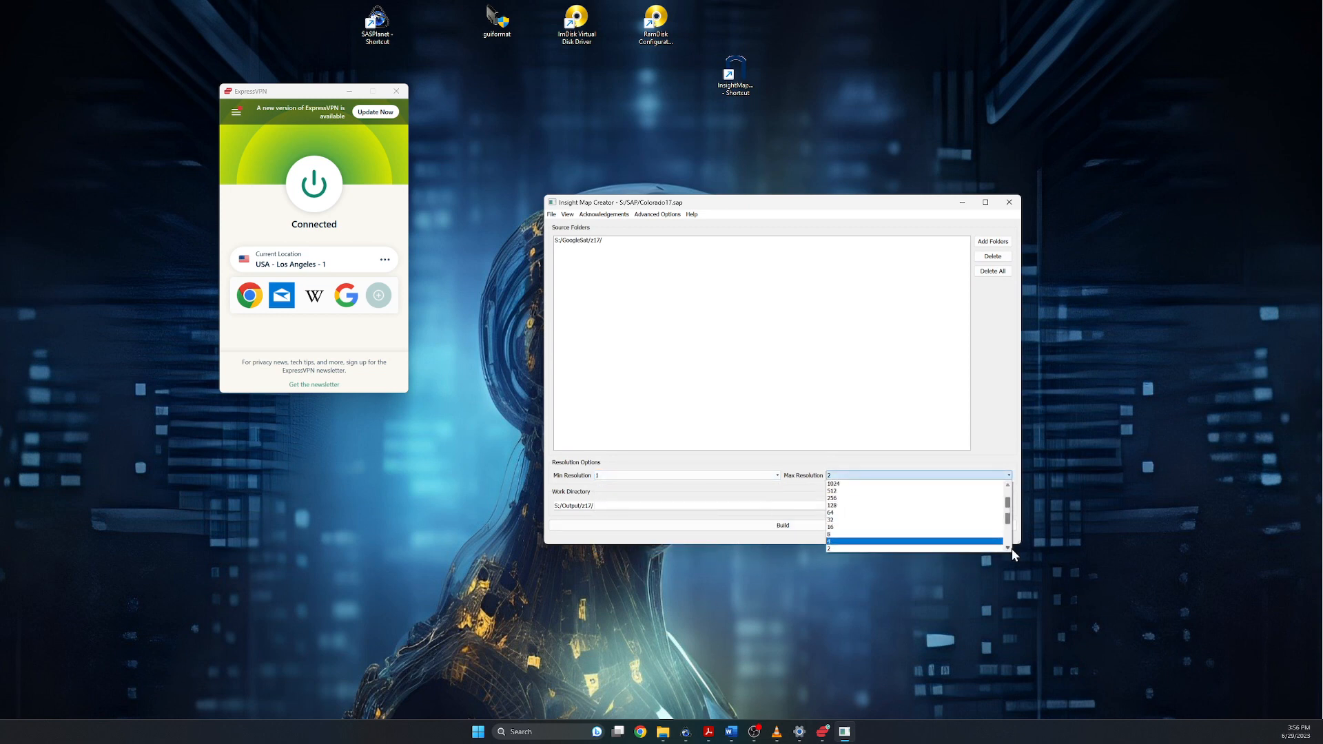
{"action": "left_click", "coordinate": [1007, 547]}
{"action": "left_click", "coordinate": [997, 546]}
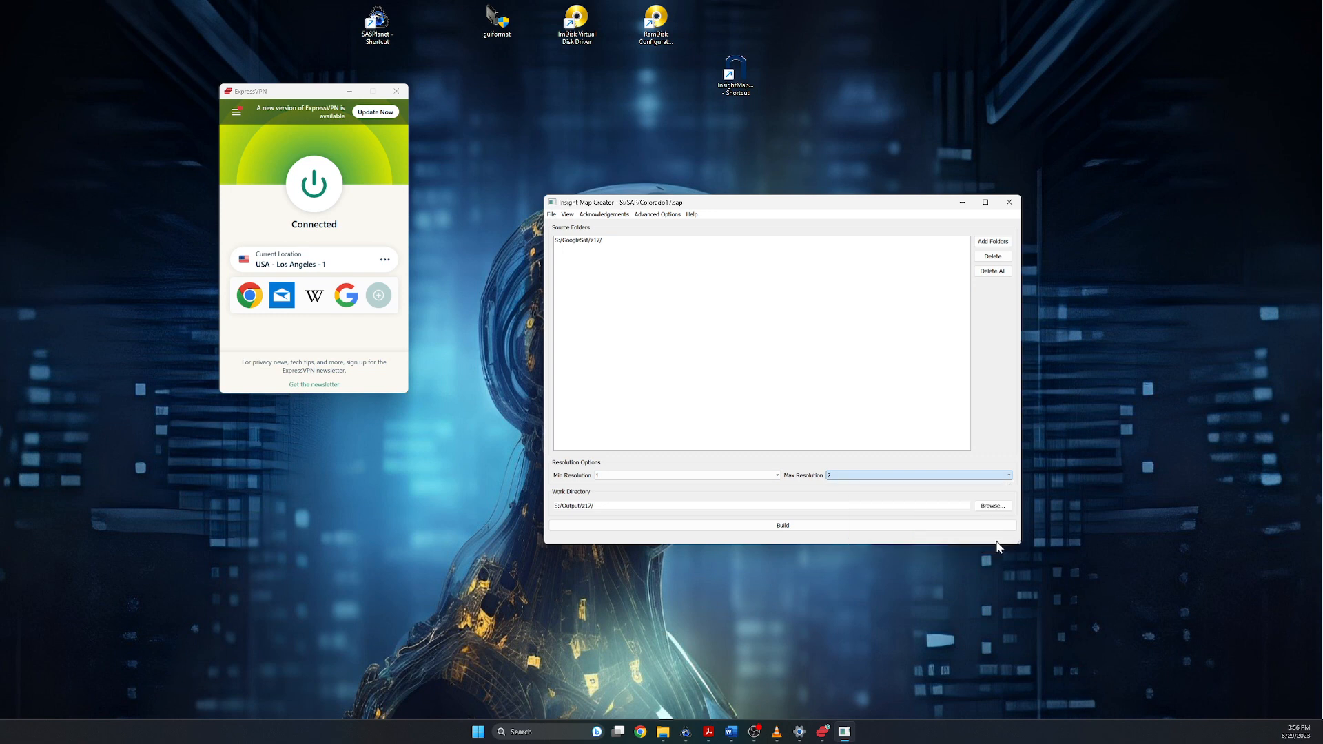
{"action": "left_click", "coordinate": [1008, 475]}
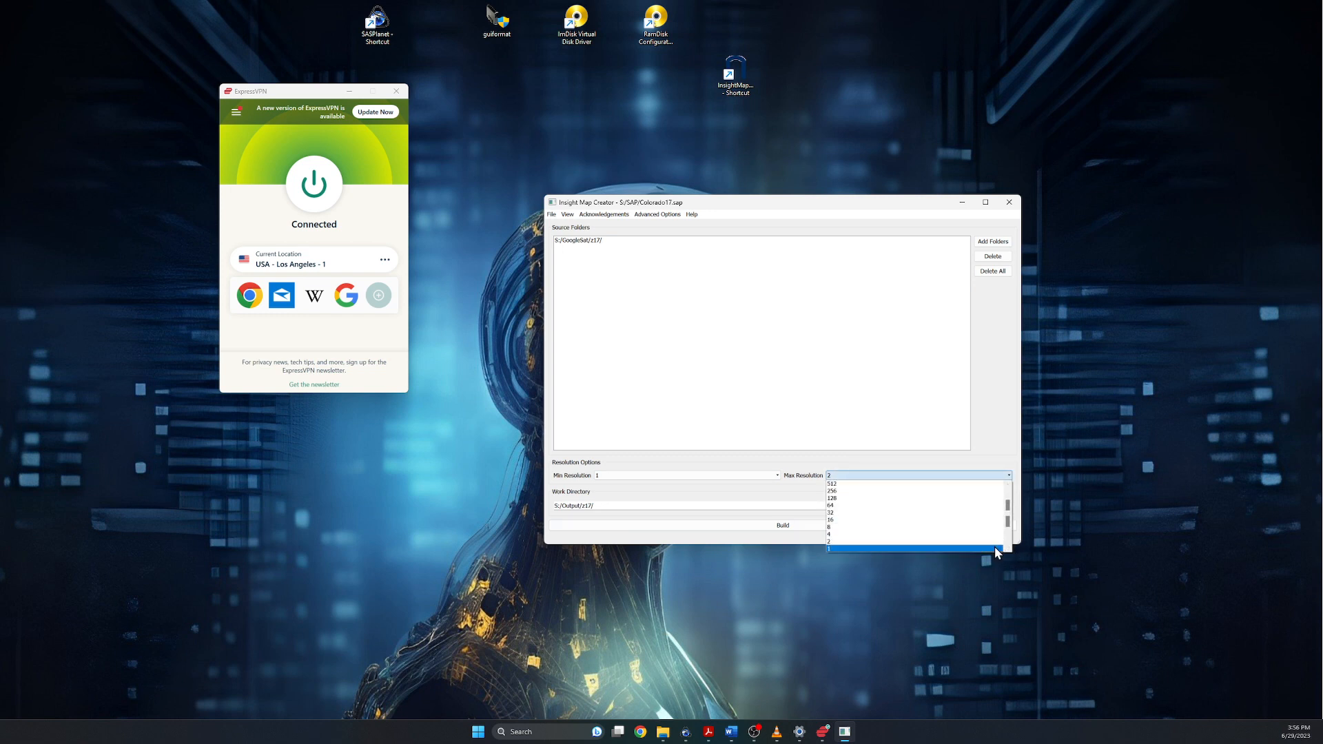
{"action": "left_click", "coordinate": [994, 547]}
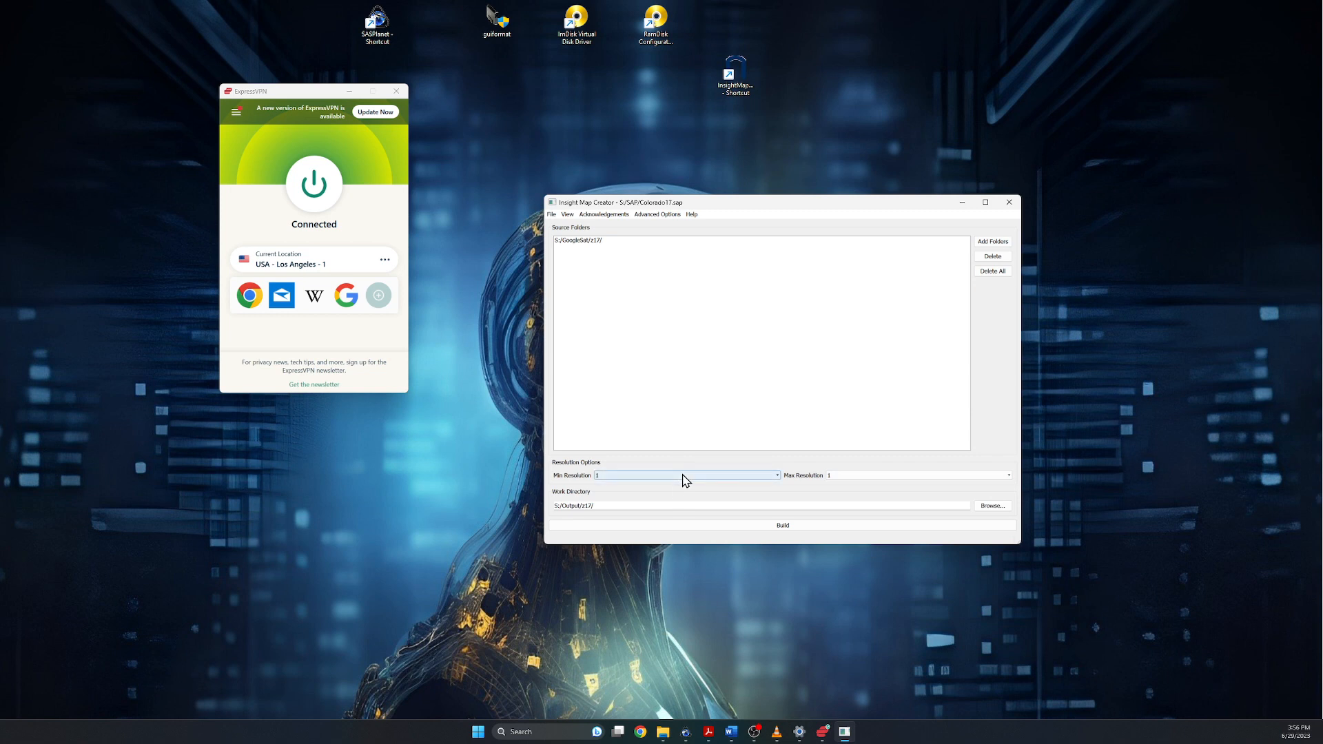
- Create a new folder z18 in S:\Output and set it as the map build's work directory
{"action": "left_click", "coordinate": [994, 509]}
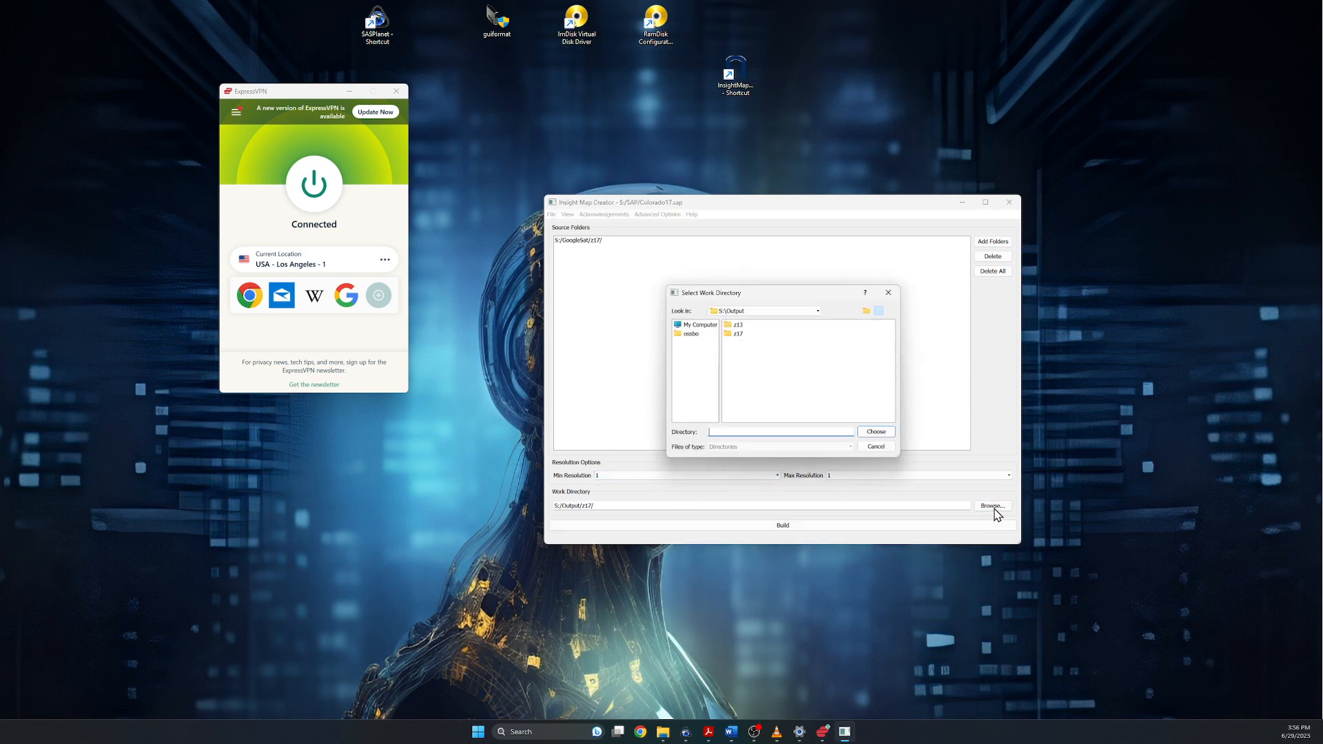
{"action": "right_click", "coordinate": [754, 366]}
{"action": "left_click", "coordinate": [791, 384]}
{"action": "type", "text": "z18"}
{"action": "key", "text": "Return"}
{"action": "left_click", "coordinate": [882, 432]}
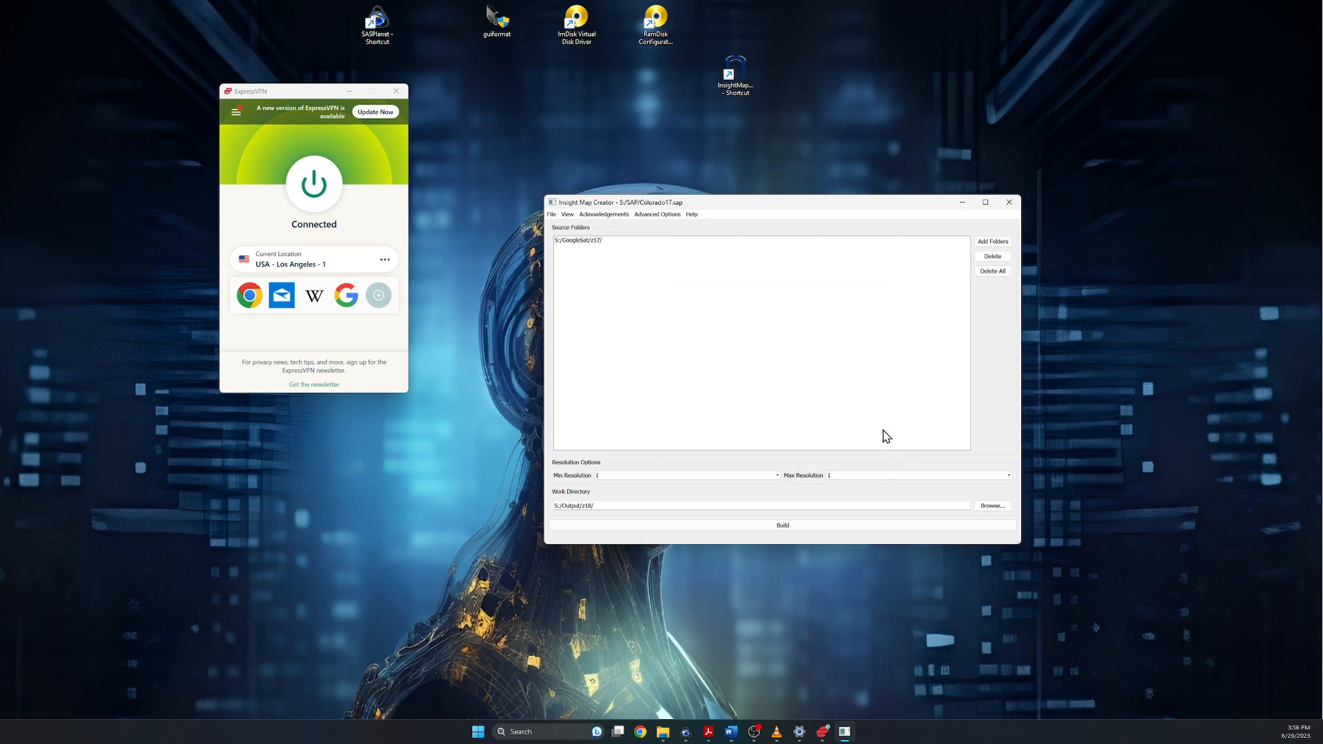
- Add S:/GoogleSat/z18/ as a source folder and remove S:/GoogleSat/z17/ from the list
{"action": "left_click", "coordinate": [1003, 244]}
{"action": "left_click", "coordinate": [639, 335]}
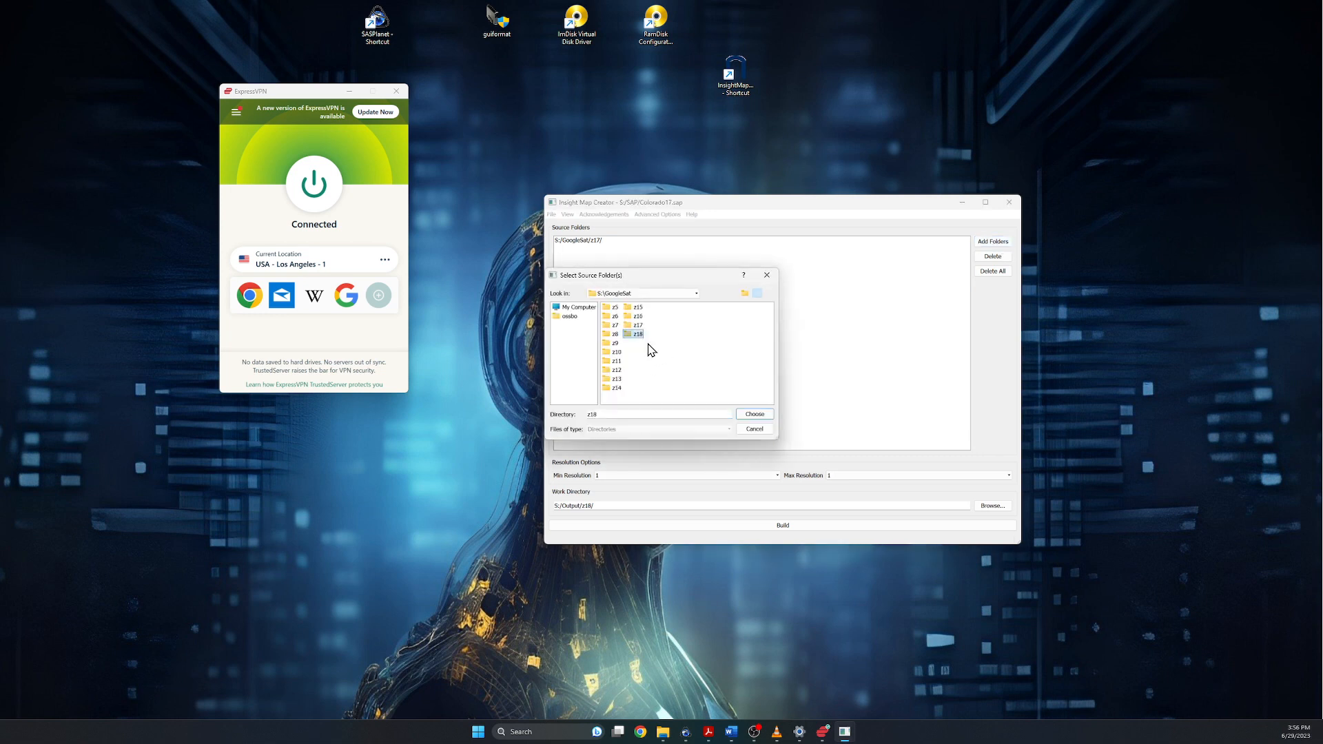
{"action": "left_click", "coordinate": [751, 416]}
{"action": "left_click", "coordinate": [593, 241]}
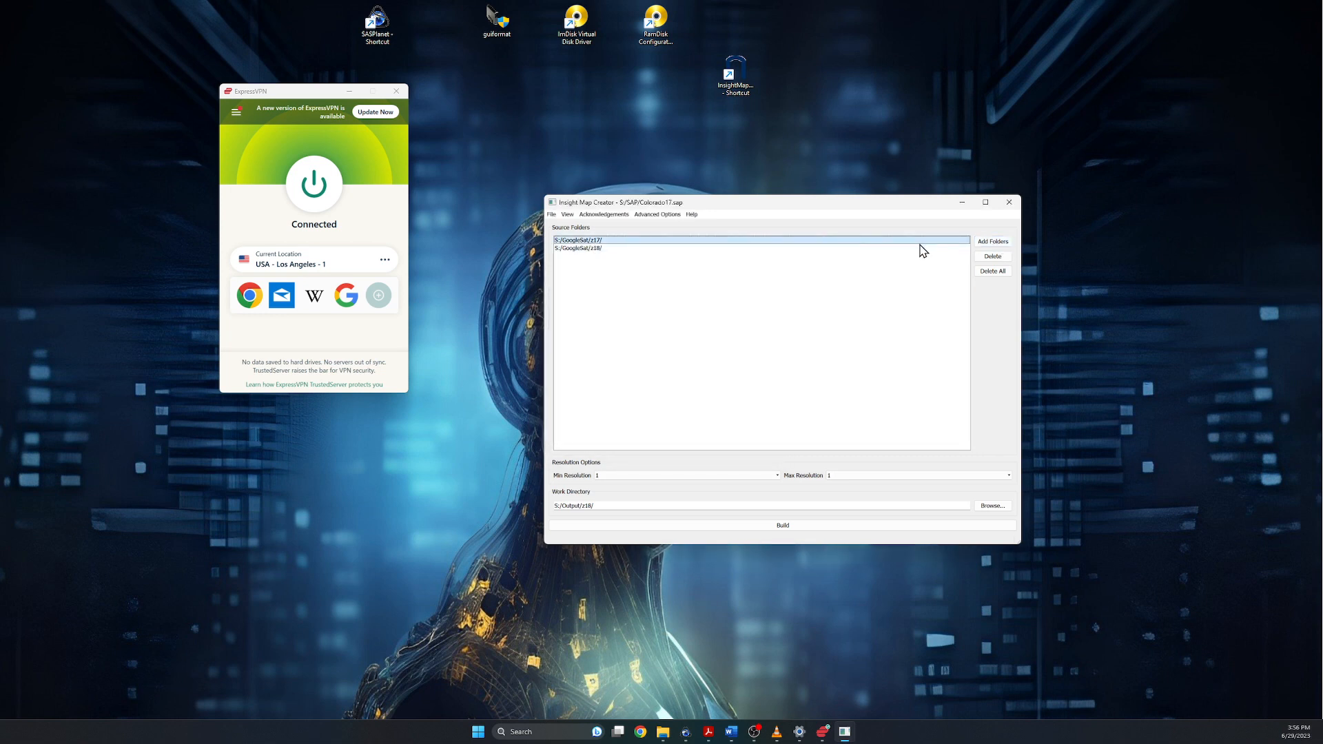
{"action": "left_click", "coordinate": [990, 259]}
- In Keyhole mode, add S:\KML\z18.kml to the keyhole files and remove z17.kml
{"action": "left_click", "coordinate": [567, 214]}
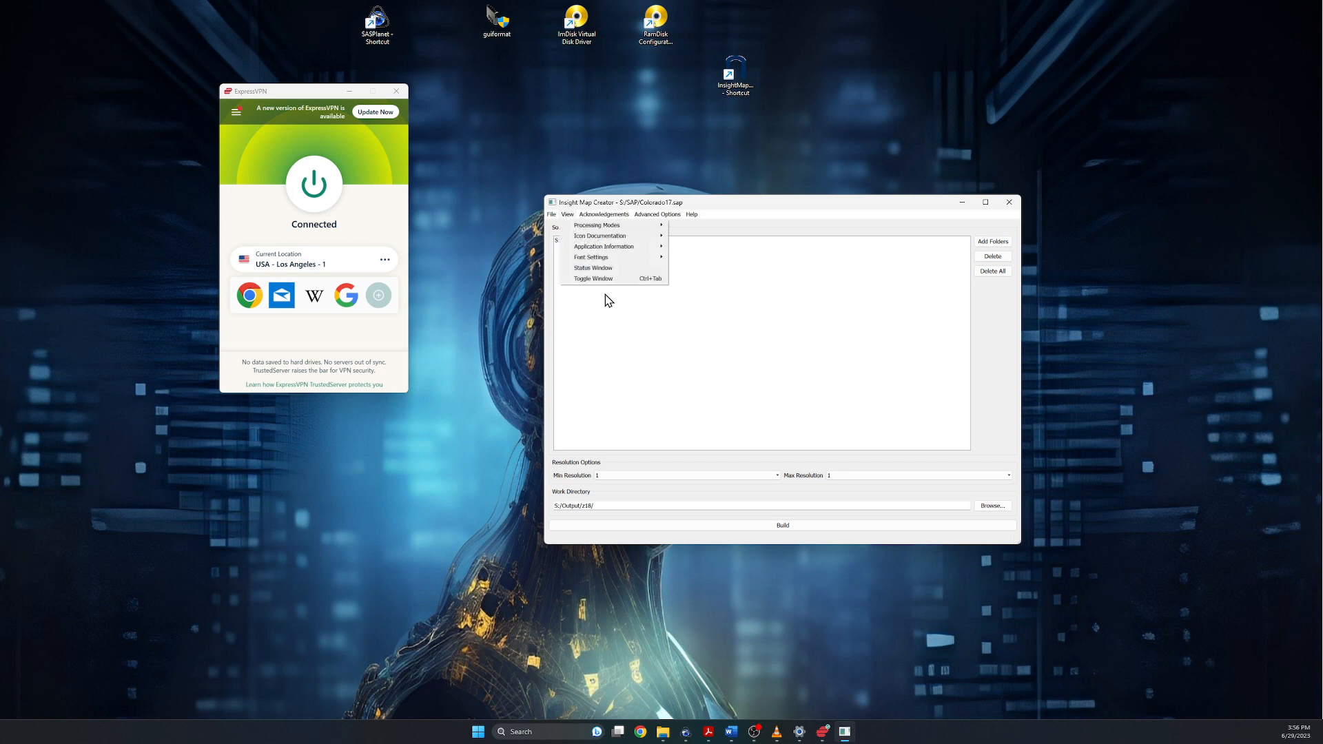
{"action": "mouse_move", "coordinate": [660, 235]}
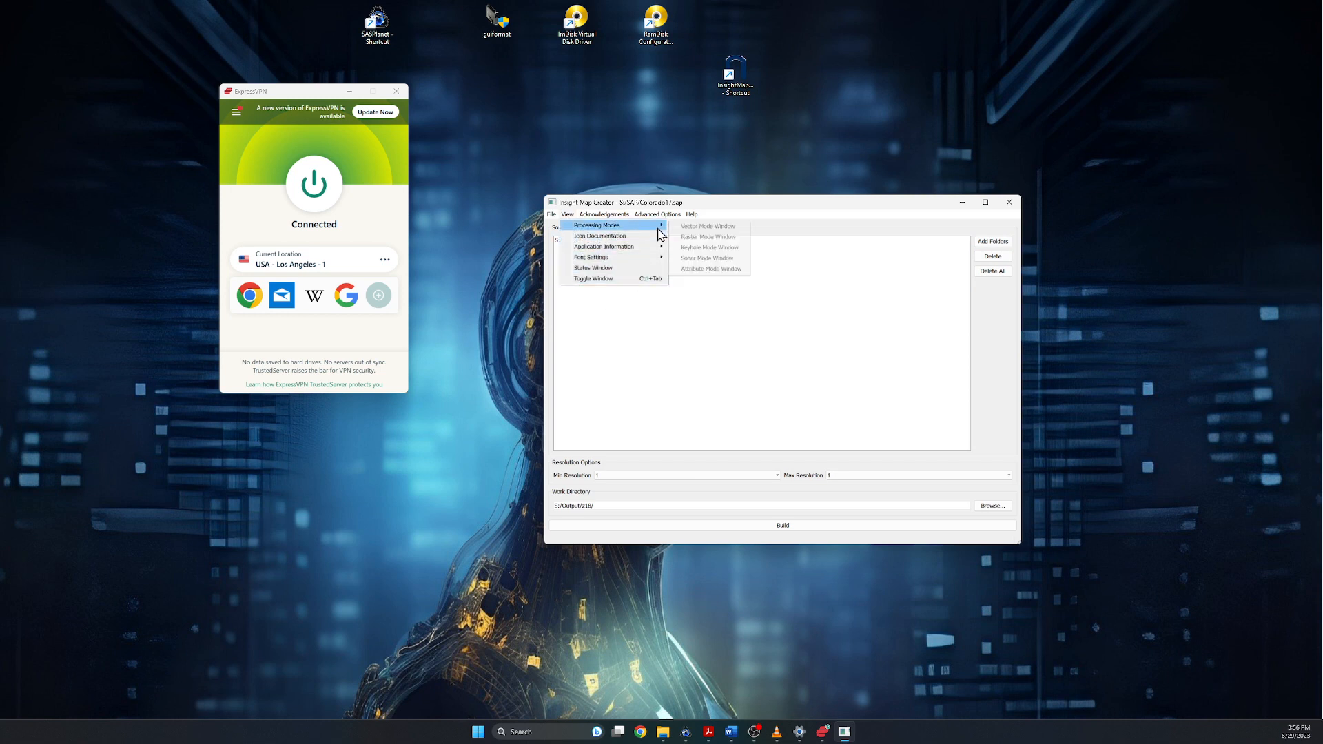
{"action": "left_click", "coordinate": [710, 248]}
{"action": "left_click", "coordinate": [999, 244]}
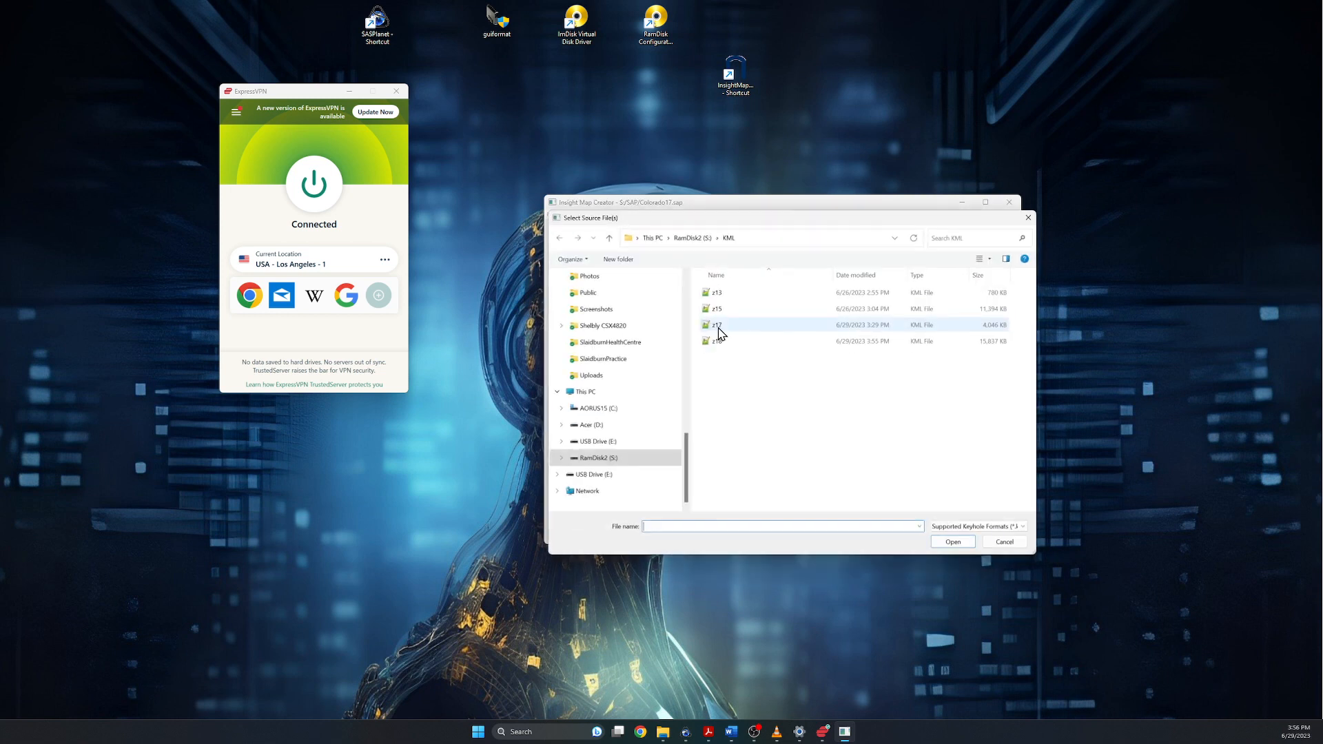
{"action": "left_click", "coordinate": [730, 341]}
{"action": "left_click", "coordinate": [953, 542]}
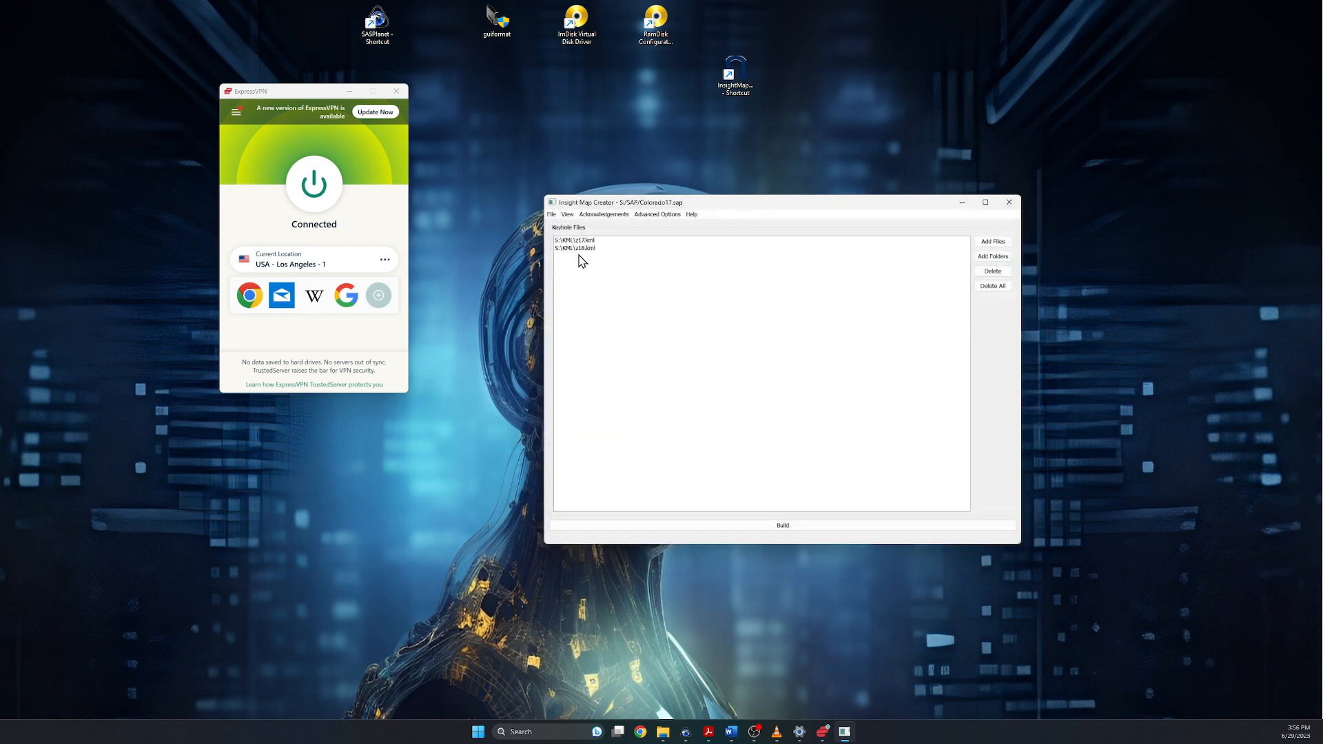
{"action": "left_click", "coordinate": [582, 241]}
{"action": "left_click", "coordinate": [989, 273]}
- Save the project under the new name Colorado18.sap in the SAP folder on RamDisk2 (S:)
{"action": "left_click", "coordinate": [552, 215]}
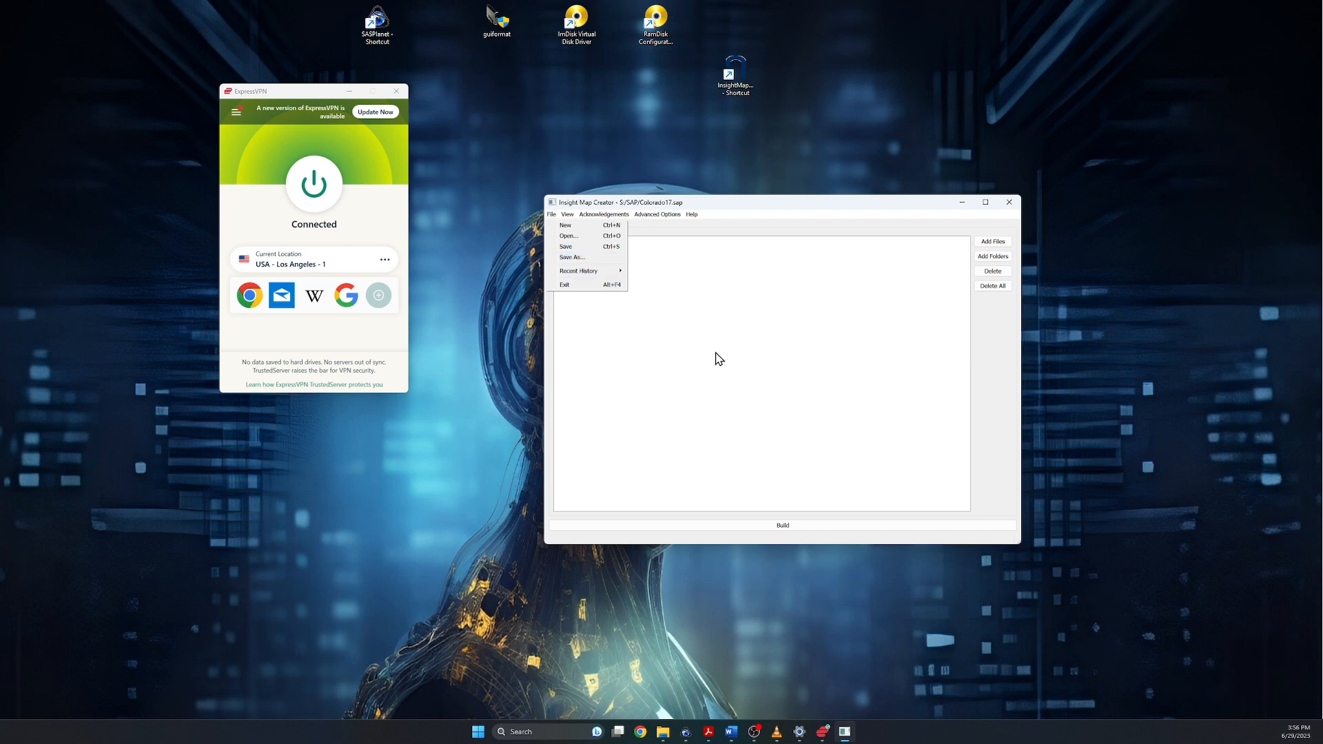
{"action": "left_click", "coordinate": [573, 257]}
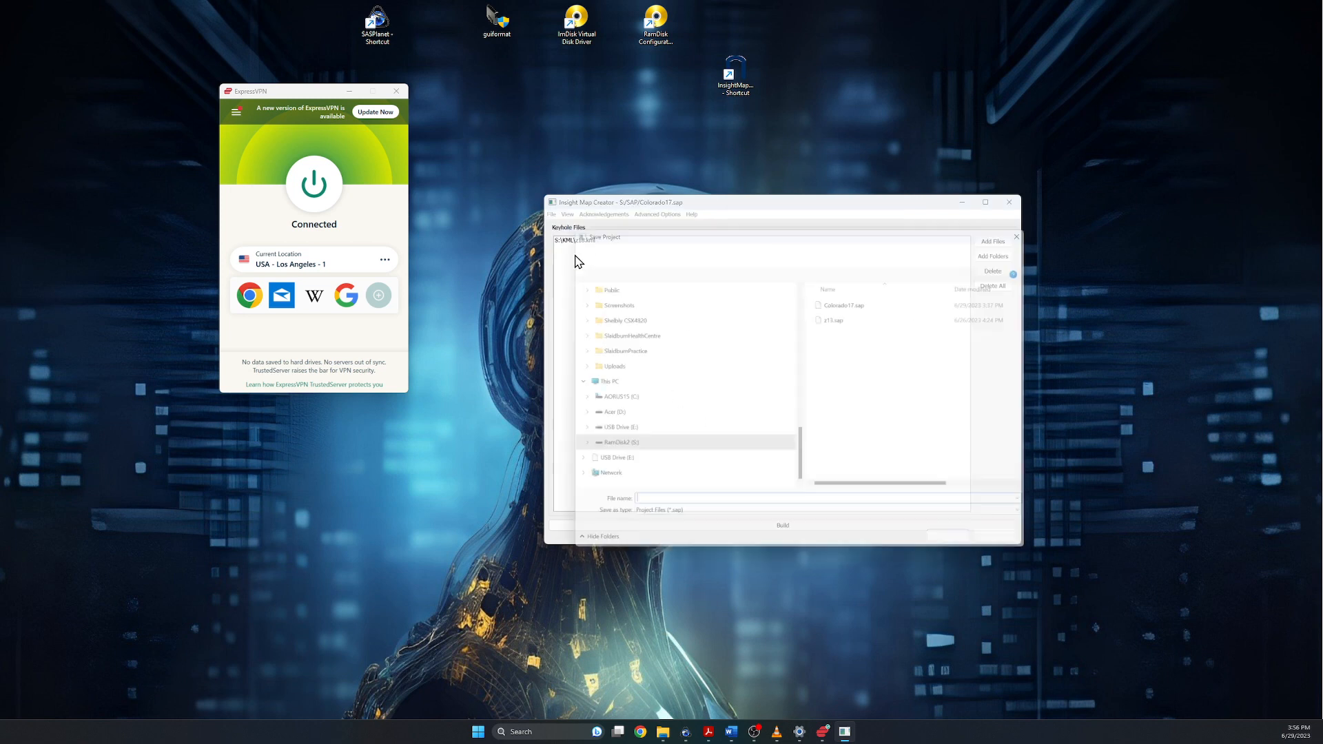
{"action": "left_click", "coordinate": [861, 294]}
{"action": "left_click", "coordinate": [649, 501]}
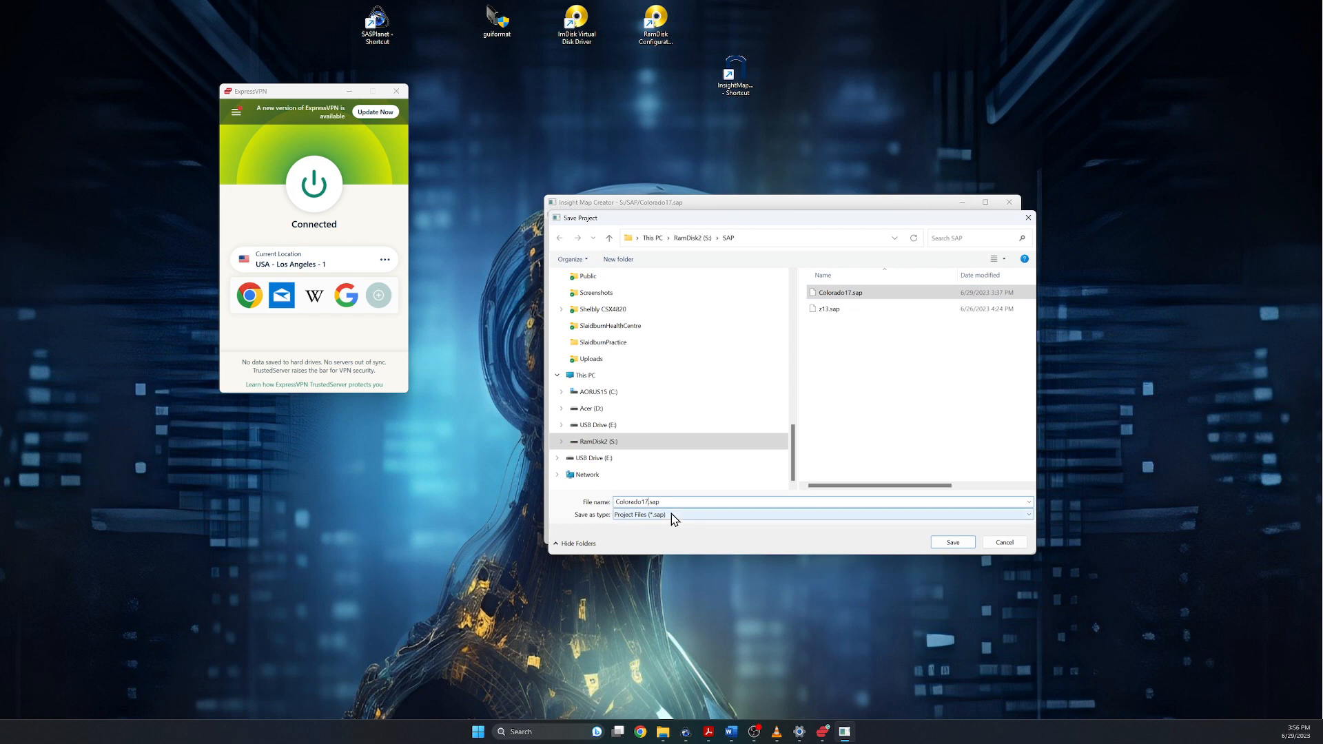
{"action": "key", "text": "BackSpace"}
{"action": "type", "text": "8"}
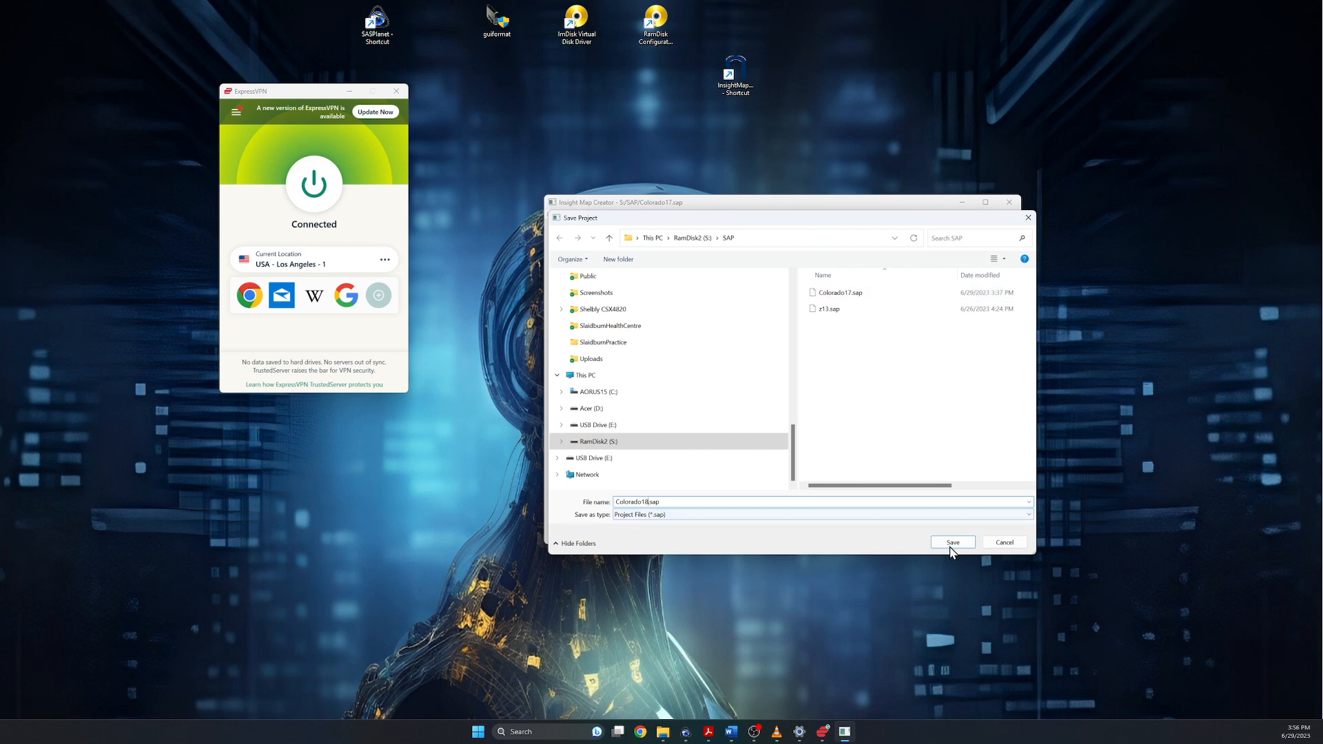
{"action": "left_click", "coordinate": [951, 542]}
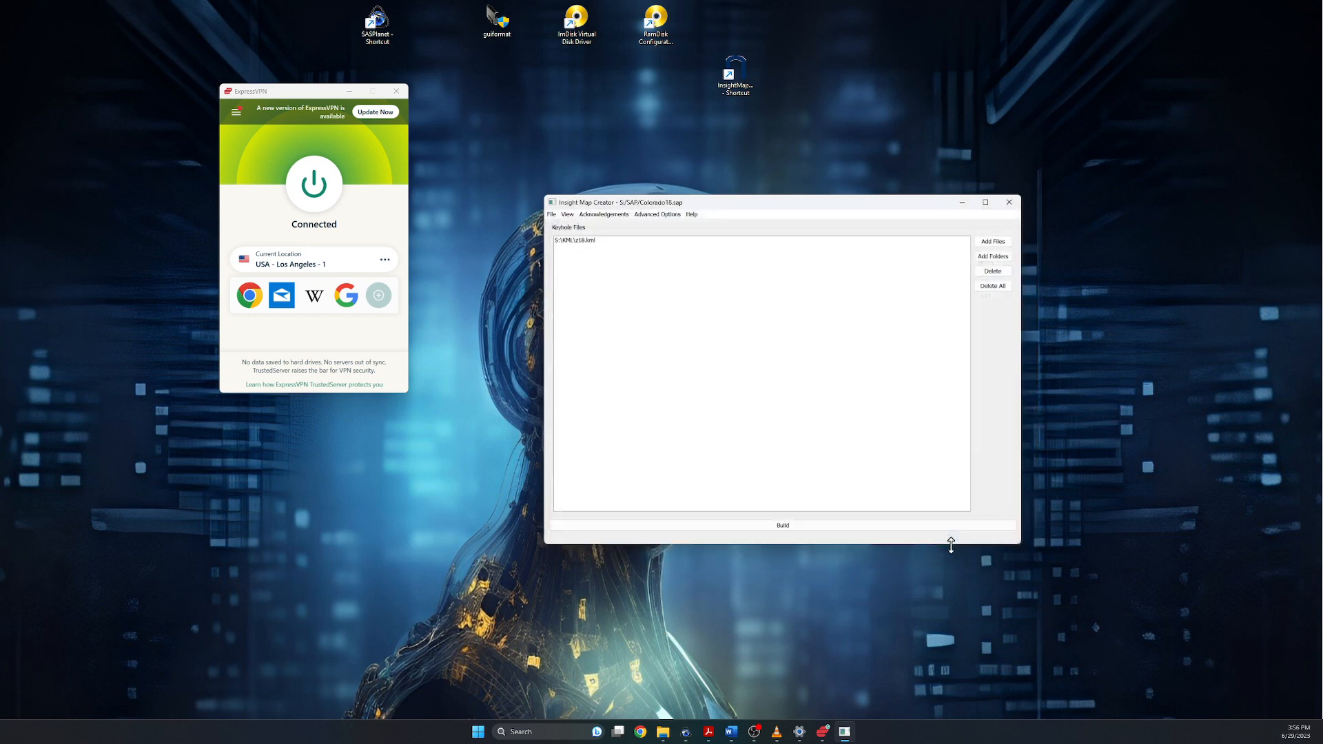
- Build the z18.kml keyhole file, check its progress in the status window and return to the keyhole view
{"action": "left_click", "coordinate": [729, 527]}
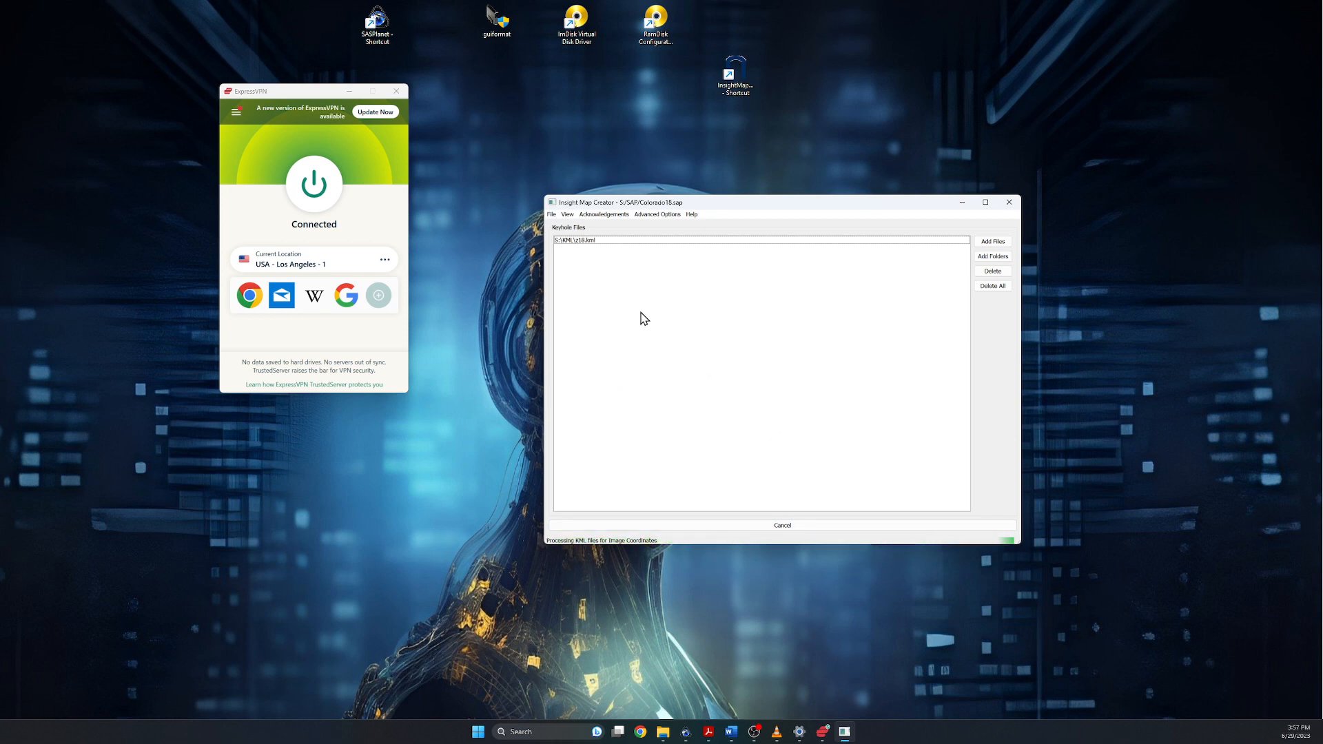
{"action": "left_click", "coordinate": [569, 216]}
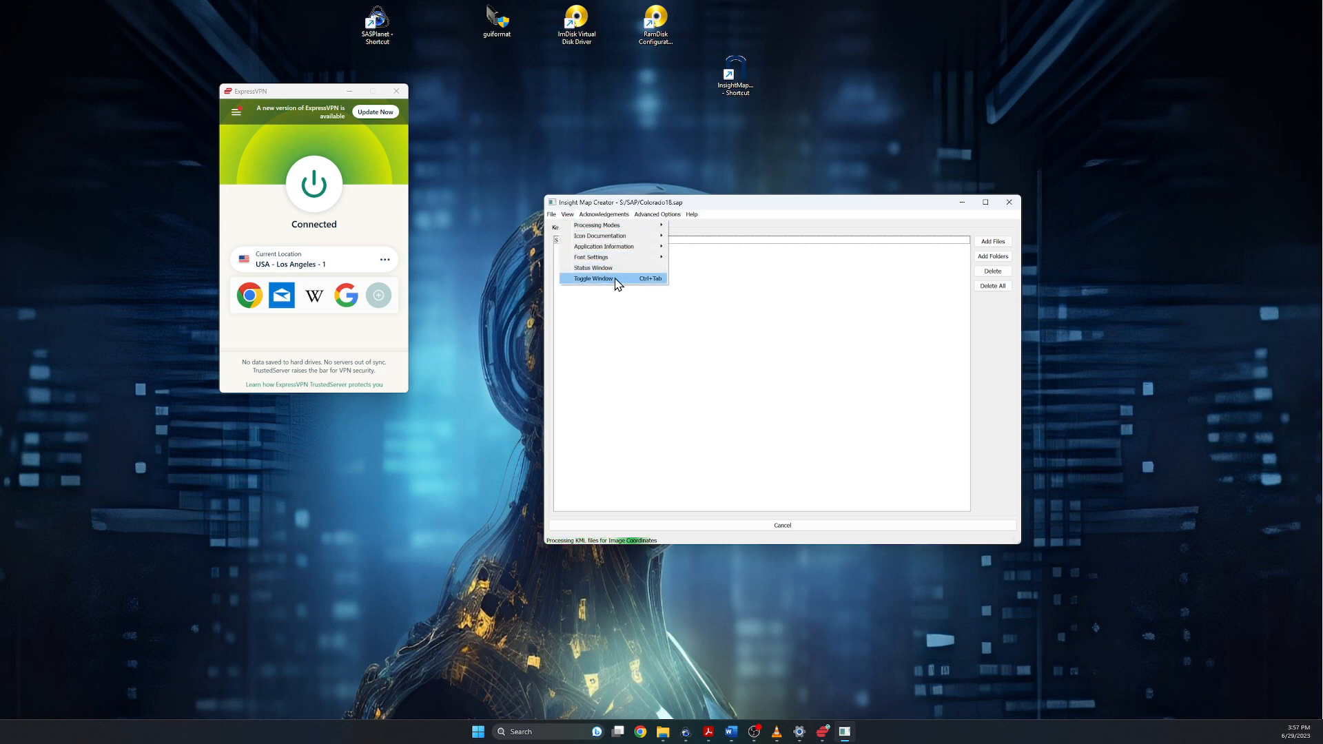
{"action": "left_click", "coordinate": [599, 268]}
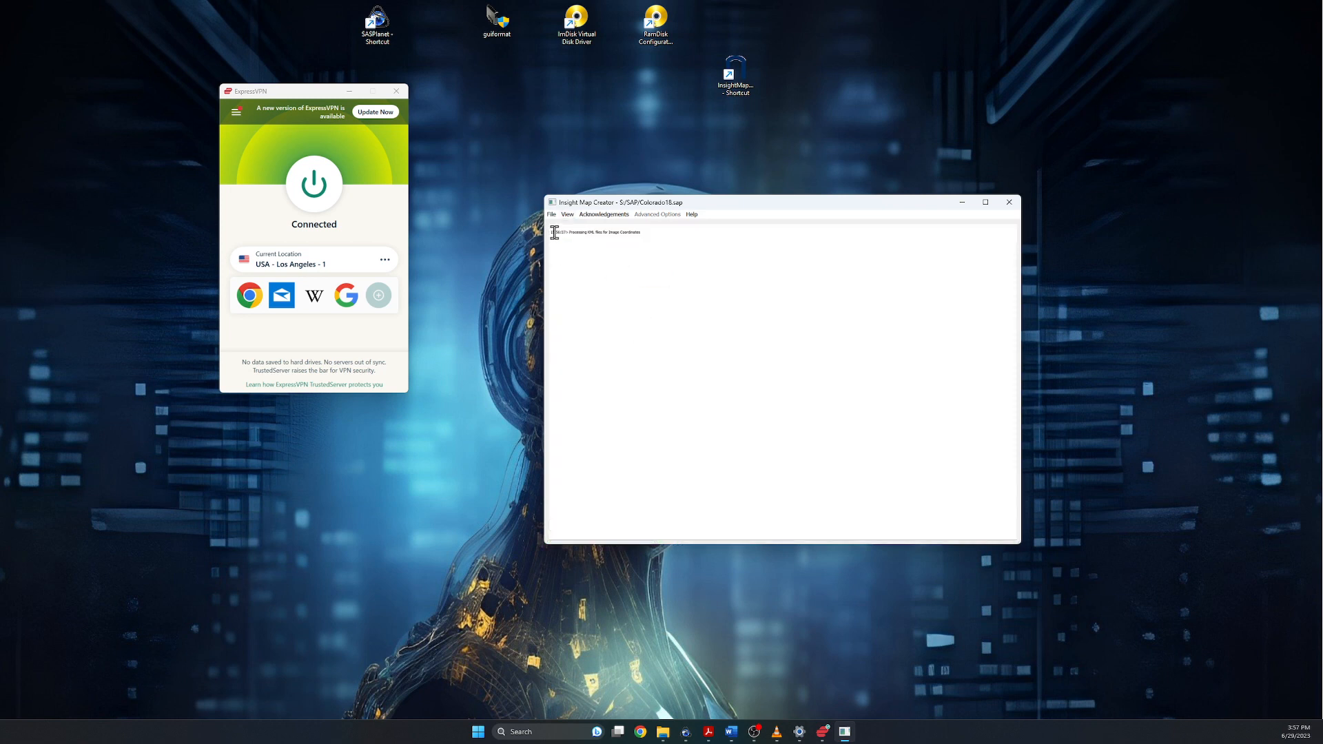
{"action": "left_click", "coordinate": [567, 215]}
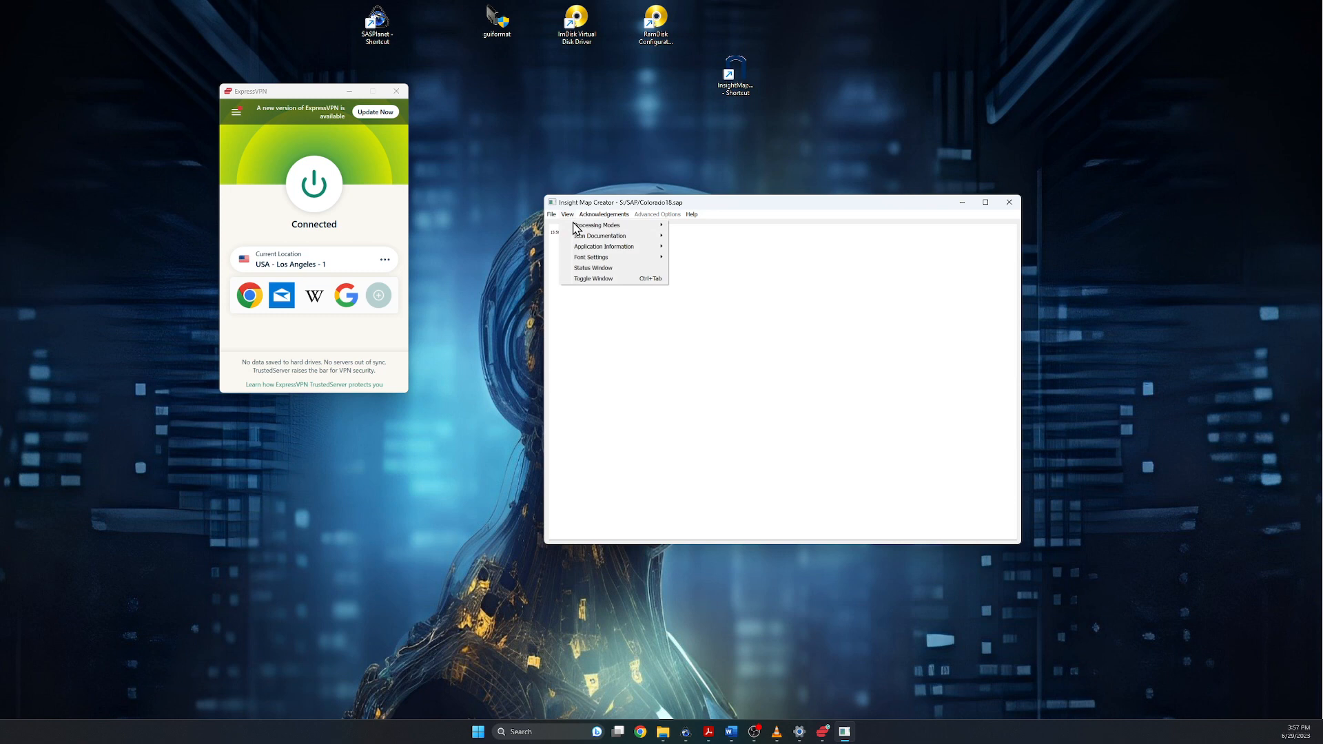
{"action": "left_click", "coordinate": [606, 279]}
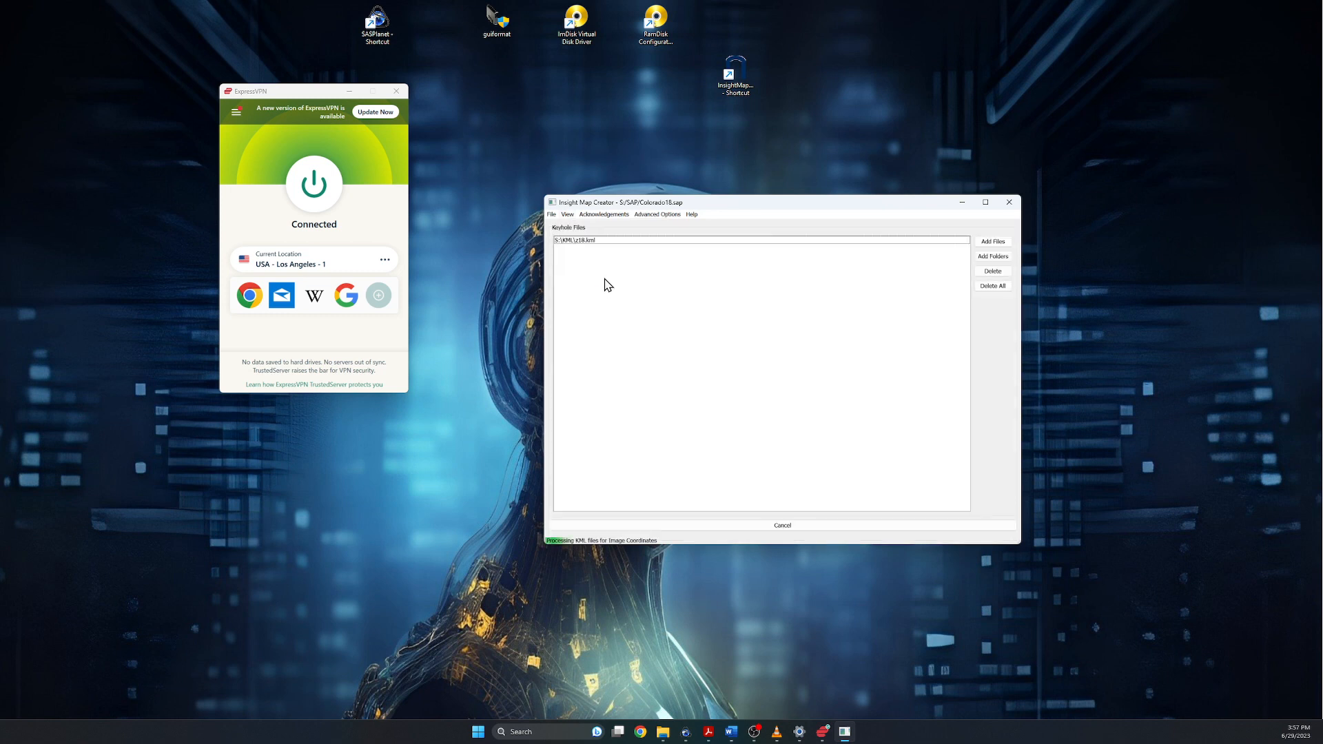
- Switch to Raster mode, check the atlas description and raster options, and start building the zoom 18 raster maps
{"action": "left_click", "coordinate": [568, 215]}
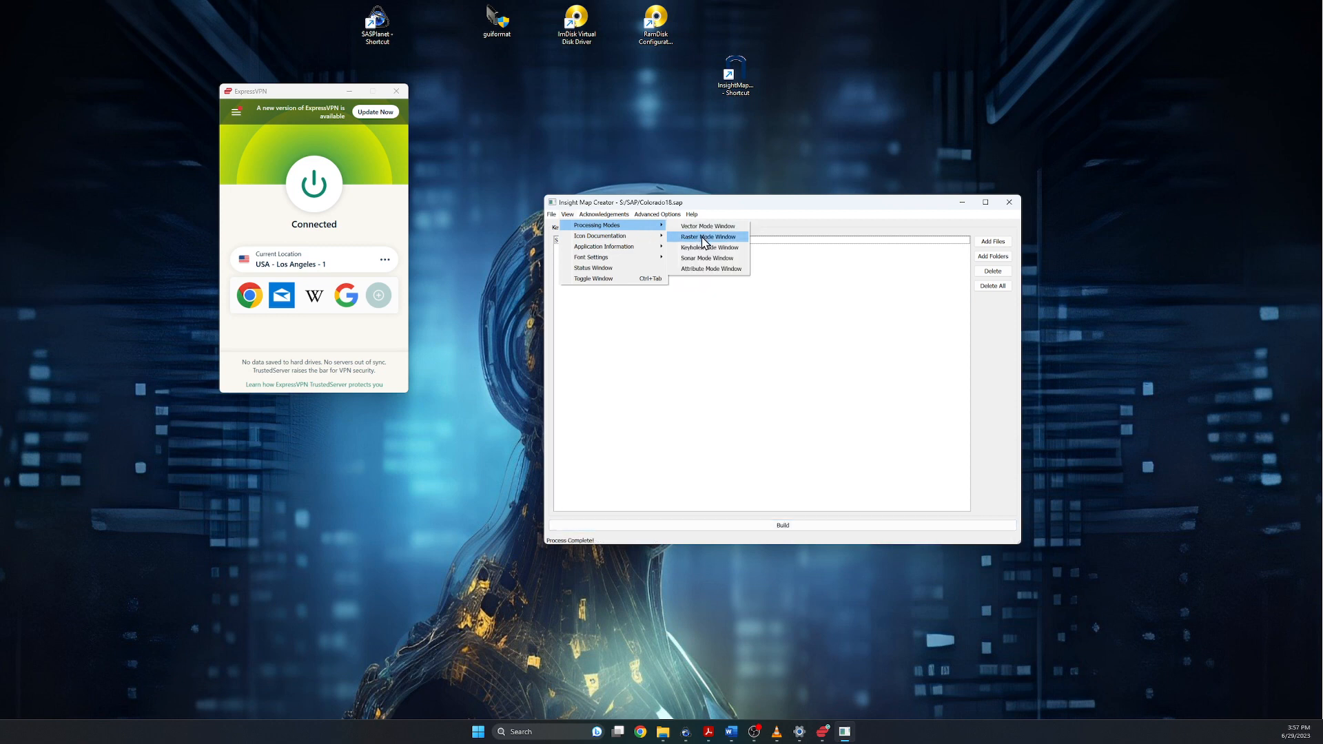
{"action": "left_click", "coordinate": [697, 236]}
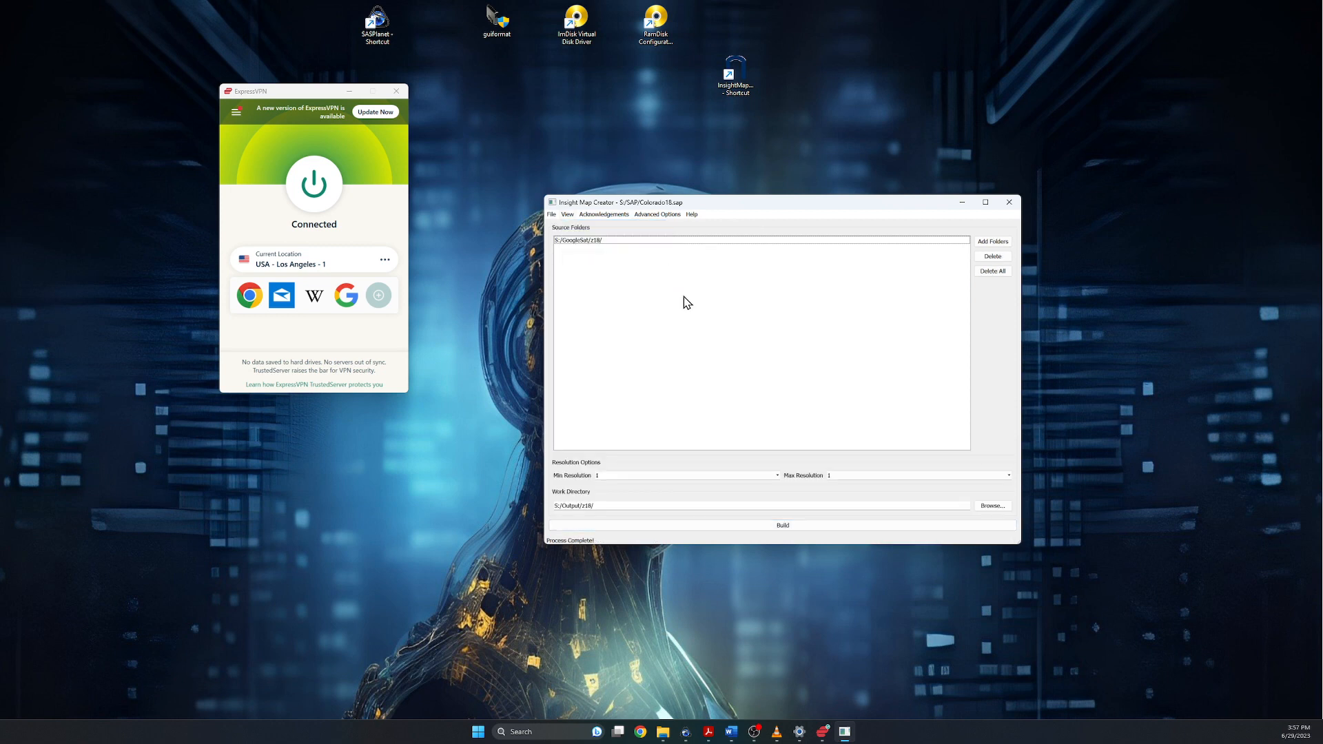
{"action": "left_click", "coordinate": [665, 215]}
{"action": "mouse_move", "coordinate": [686, 228]}
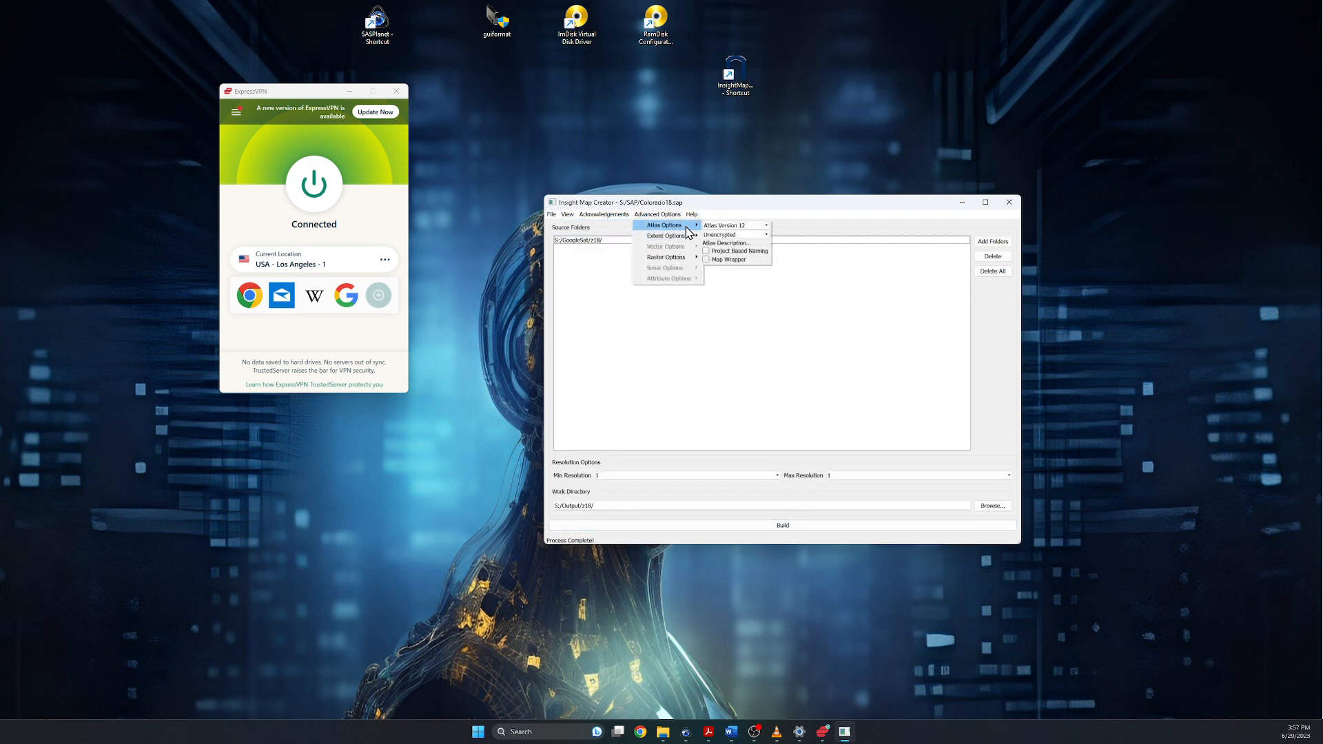
{"action": "left_click", "coordinate": [730, 243]}
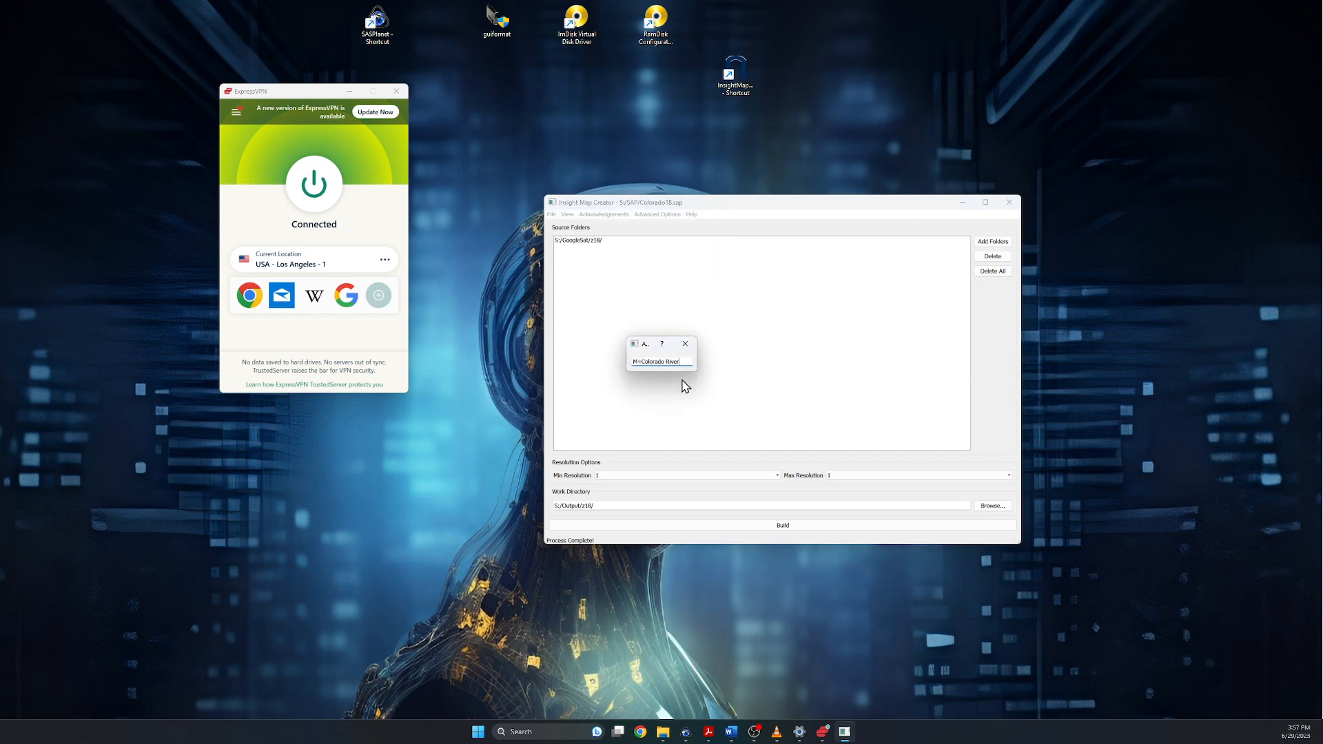
{"action": "left_click", "coordinate": [685, 343]}
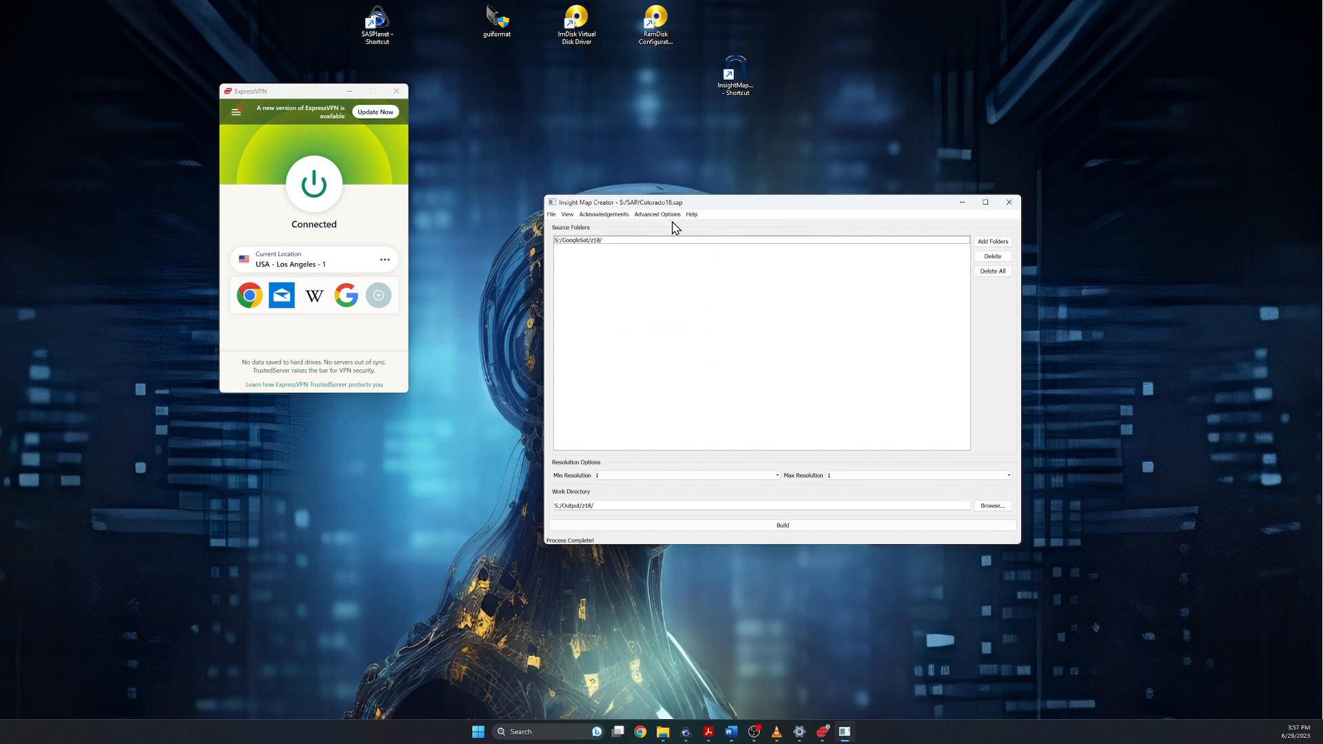
{"action": "left_click", "coordinate": [660, 214]}
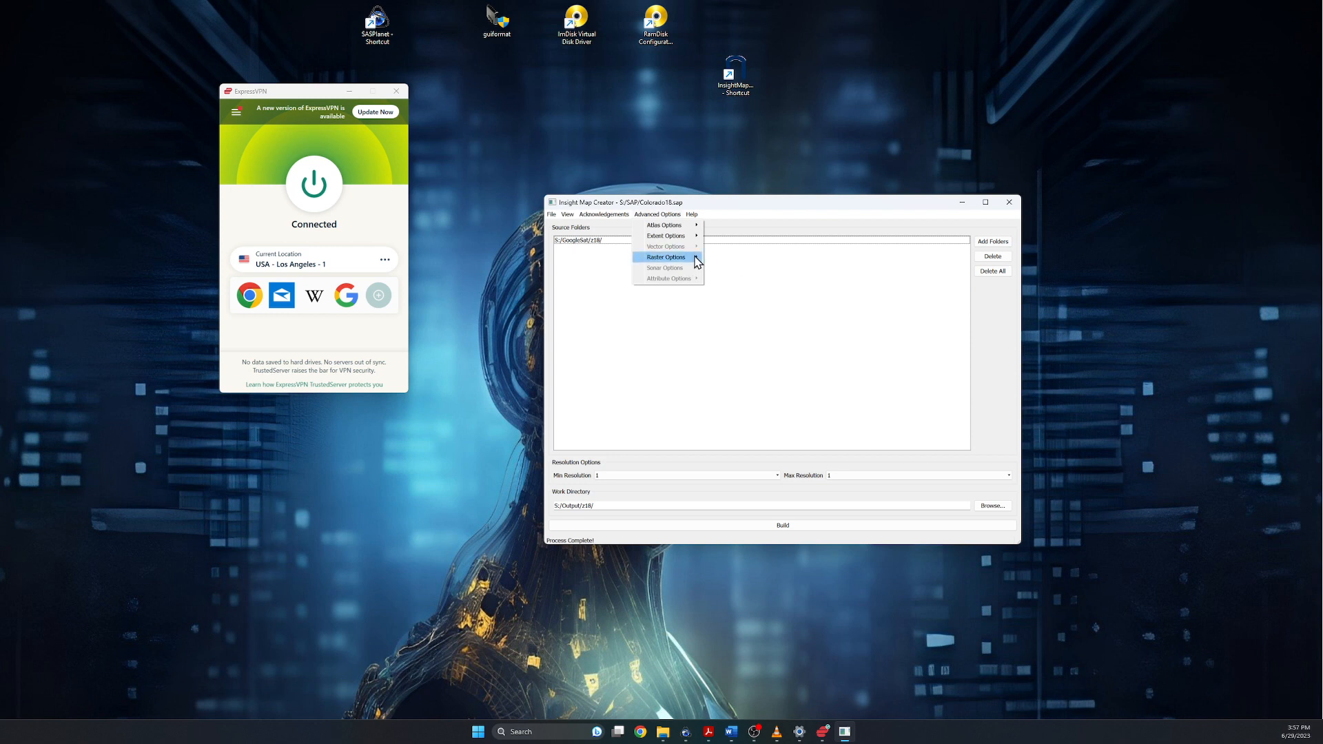
{"action": "mouse_move", "coordinate": [694, 263]}
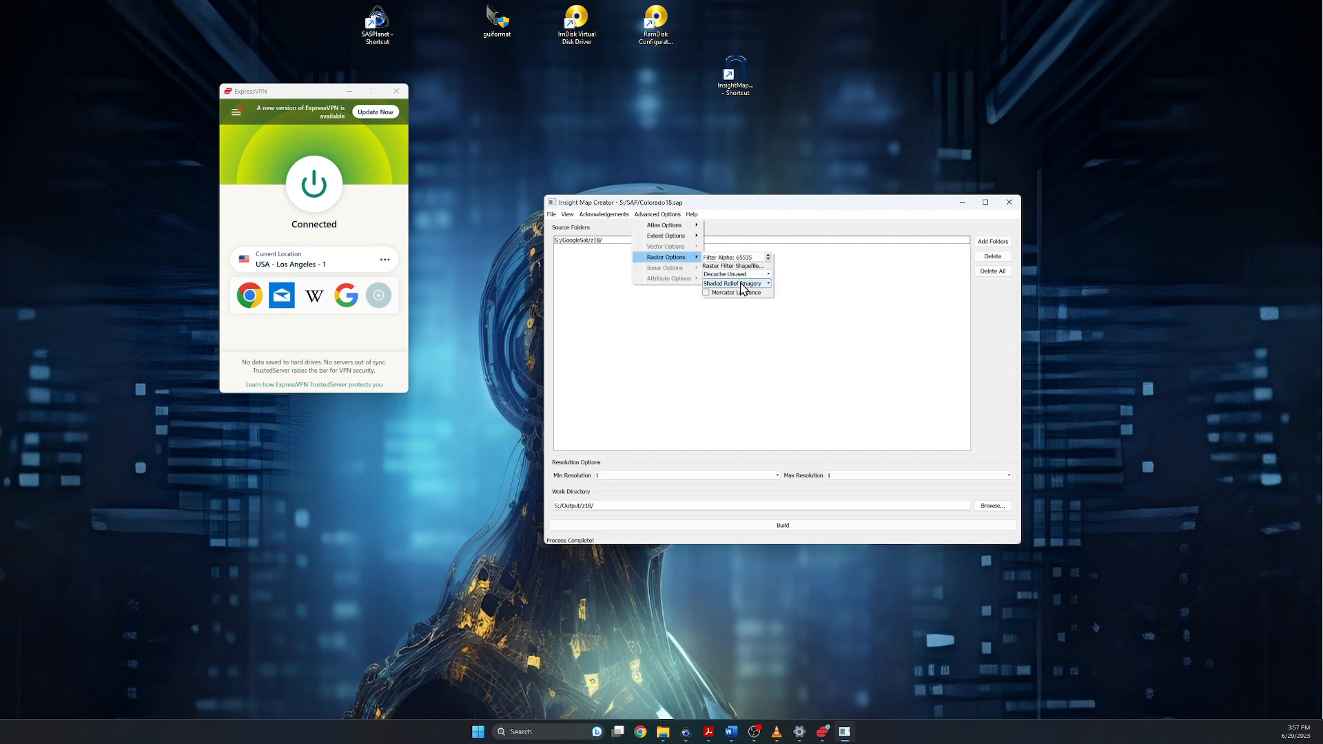
{"action": "left_click", "coordinate": [809, 346]}
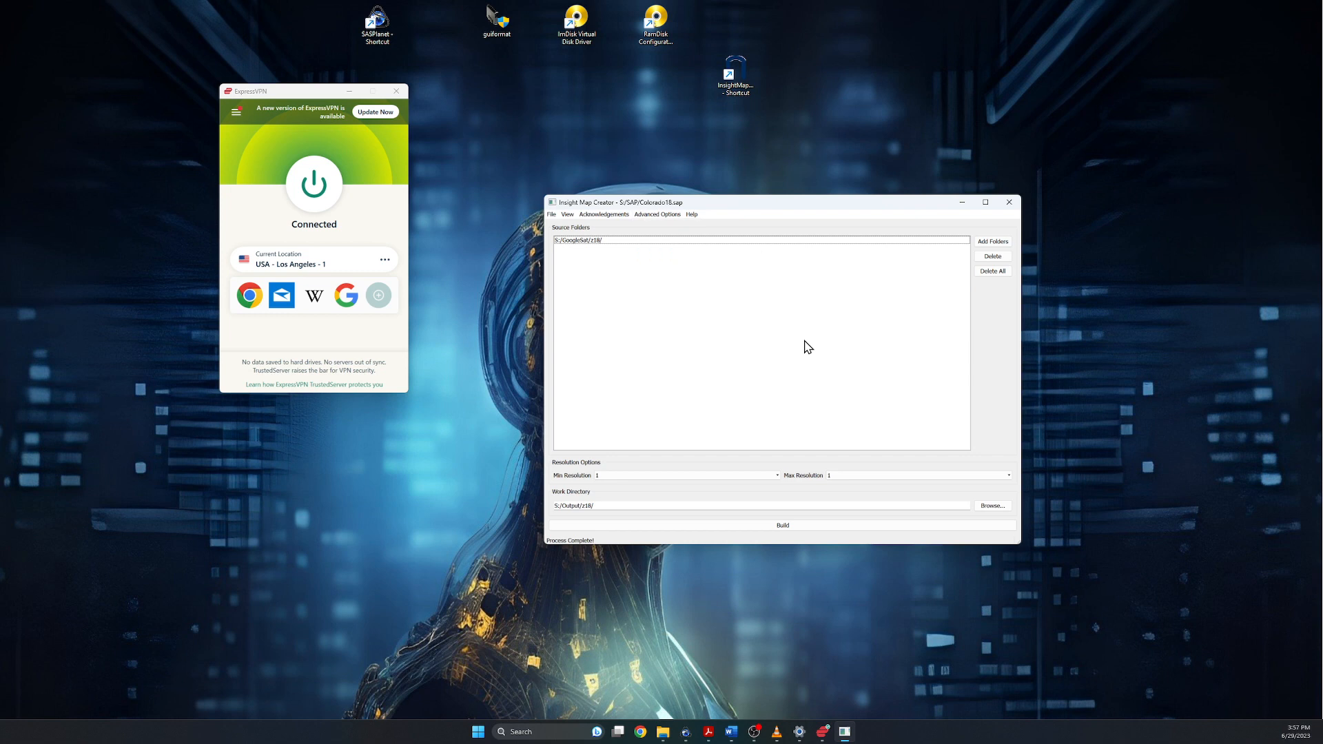
{"action": "left_click", "coordinate": [772, 526]}
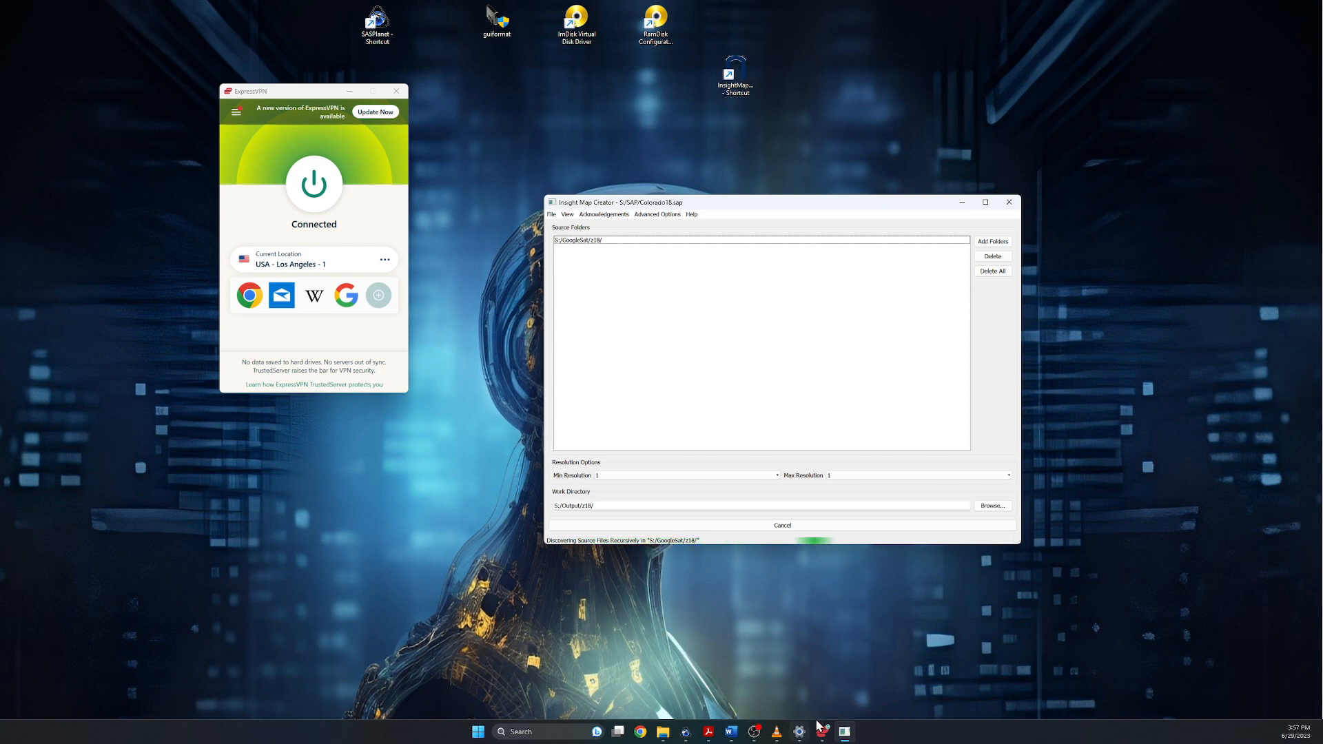
- Open Task Manager and set the priority of the InsightMapCreator.exe process to High
{"action": "right_click", "coordinate": [896, 732]}
{"action": "left_click", "coordinate": [930, 691]}
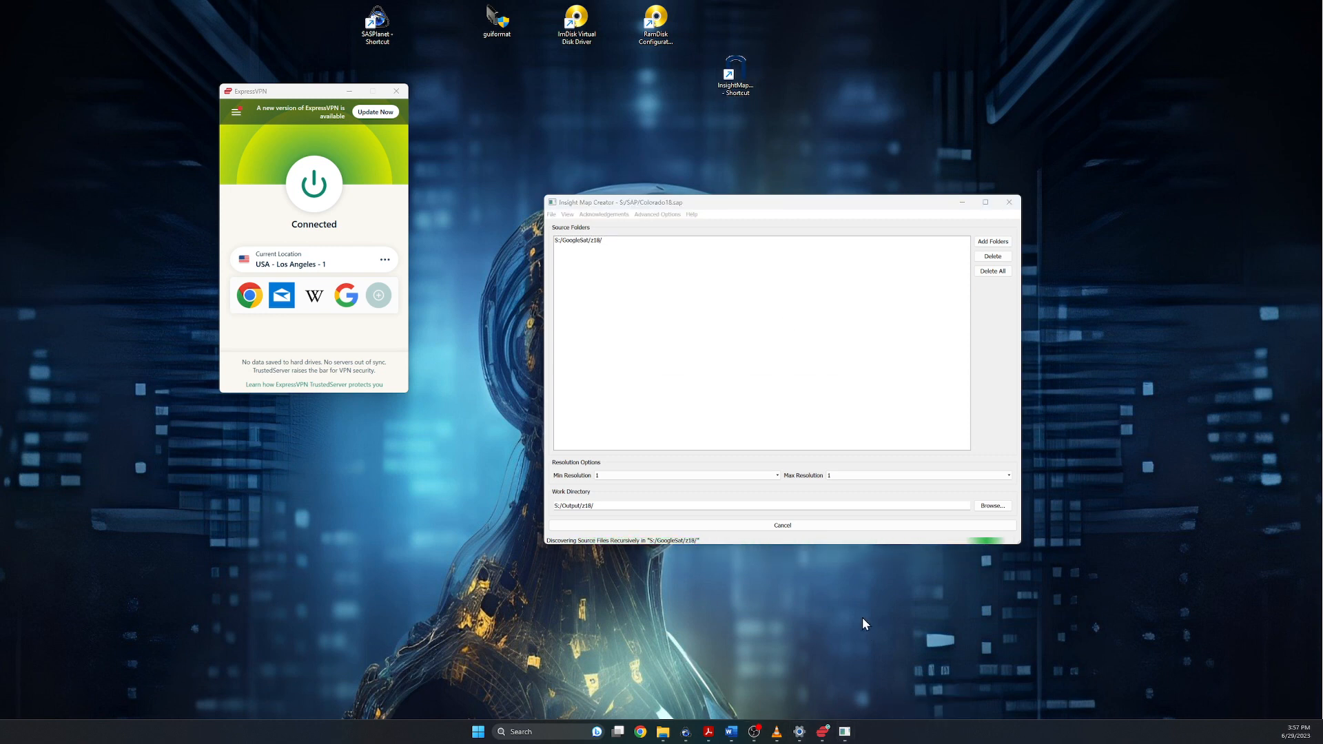
{"action": "left_click_drag", "start_coordinate": [845, 384], "coordinate": [871, 104]}
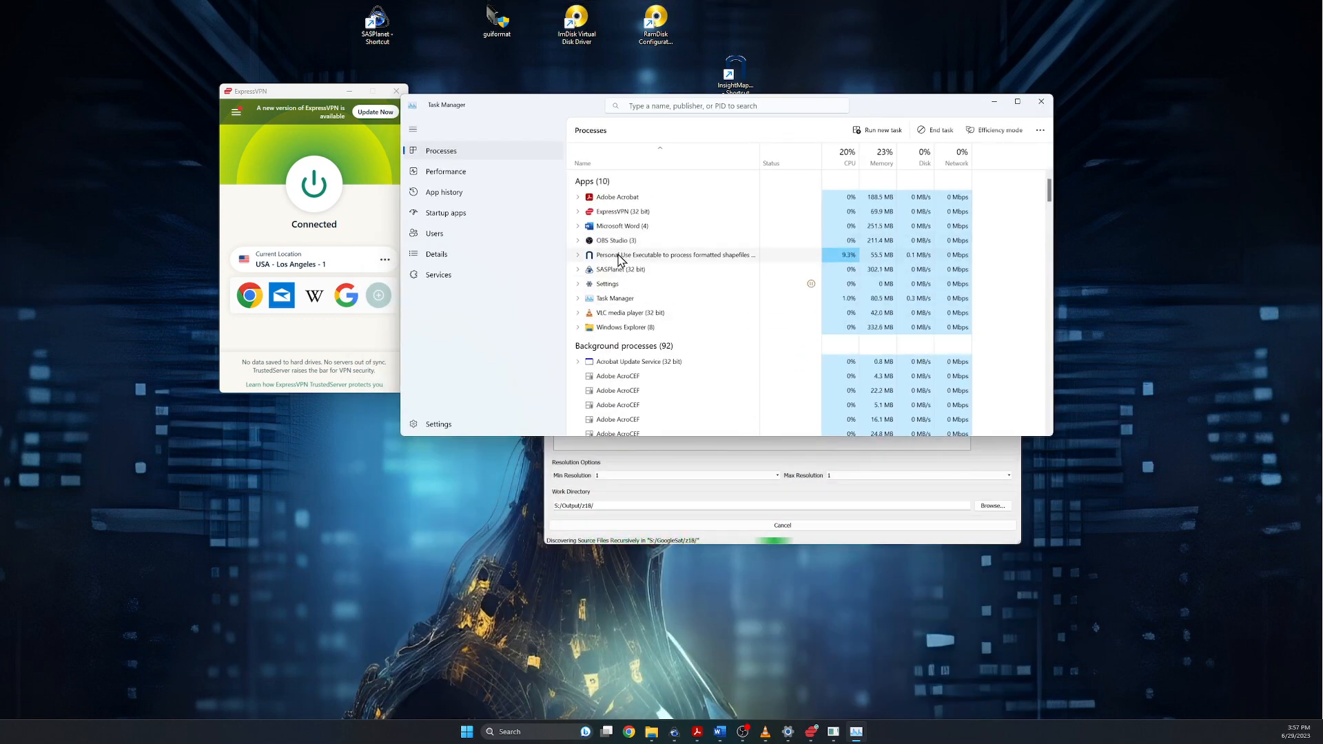
{"action": "right_click", "coordinate": [619, 255]}
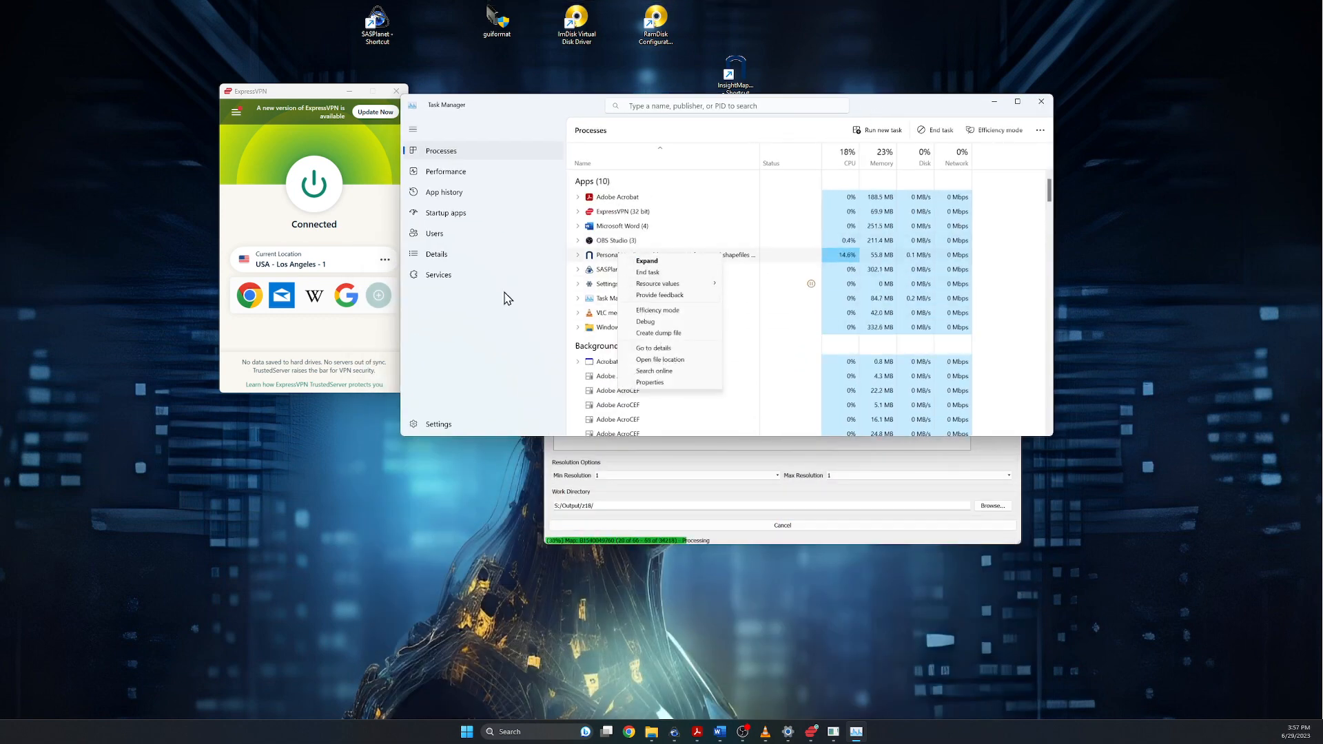
{"action": "left_click", "coordinate": [437, 256]}
{"action": "left_click", "coordinate": [437, 257]}
{"action": "scroll", "coordinate": [632, 325], "scroll_direction": "down", "scroll_amount": 15}
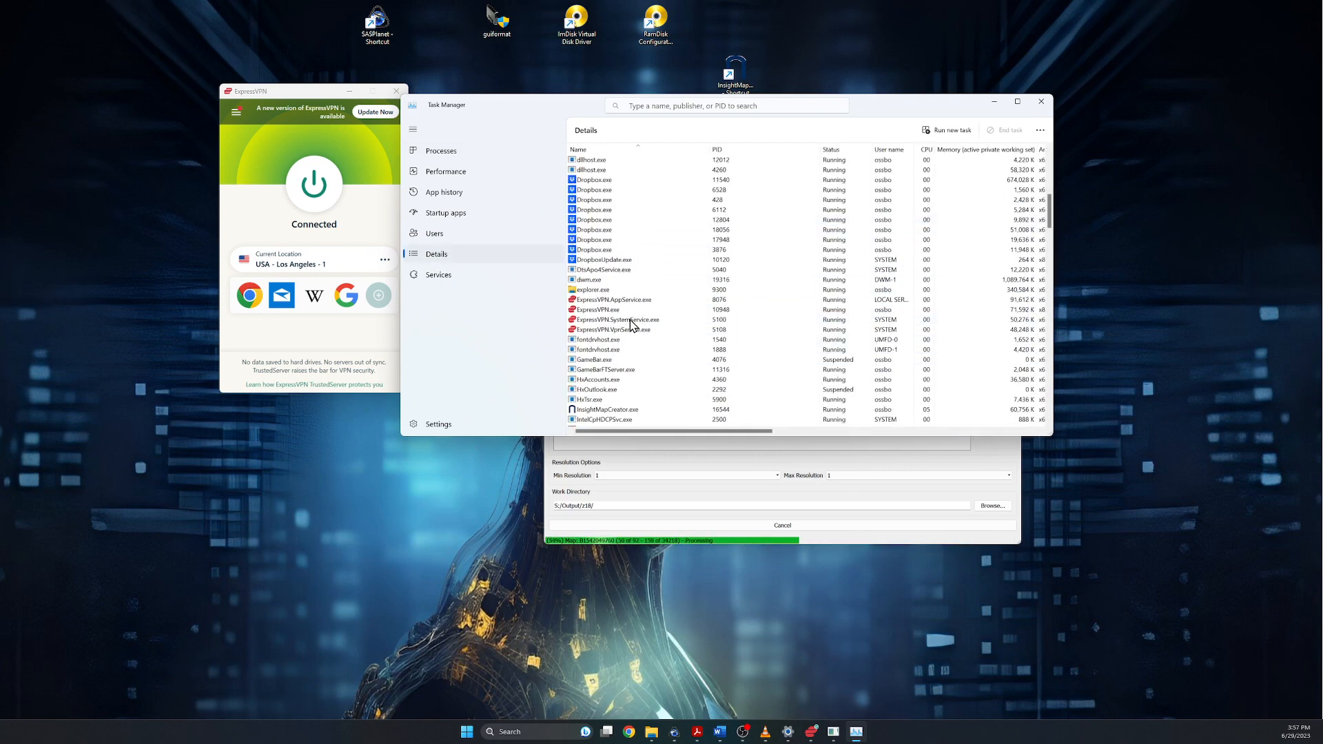
{"action": "right_click", "coordinate": [614, 290]}
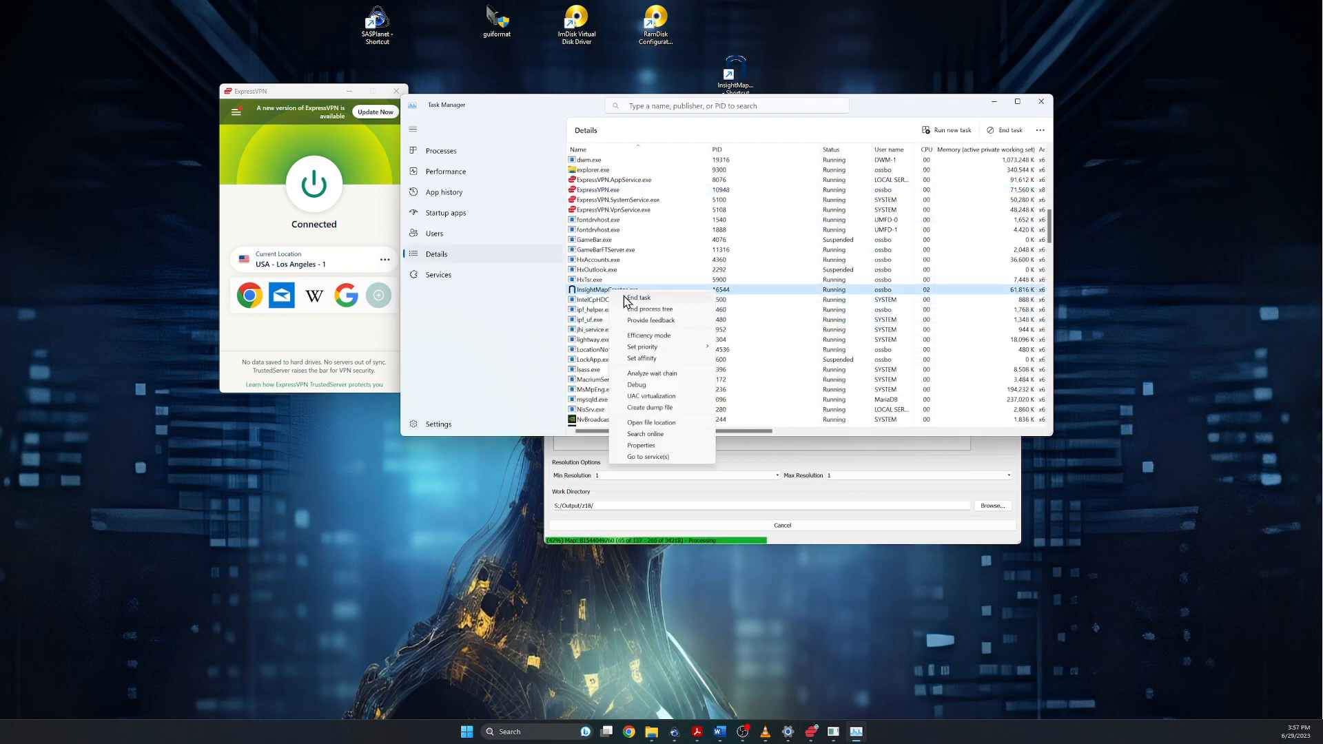
{"action": "mouse_move", "coordinate": [678, 355]}
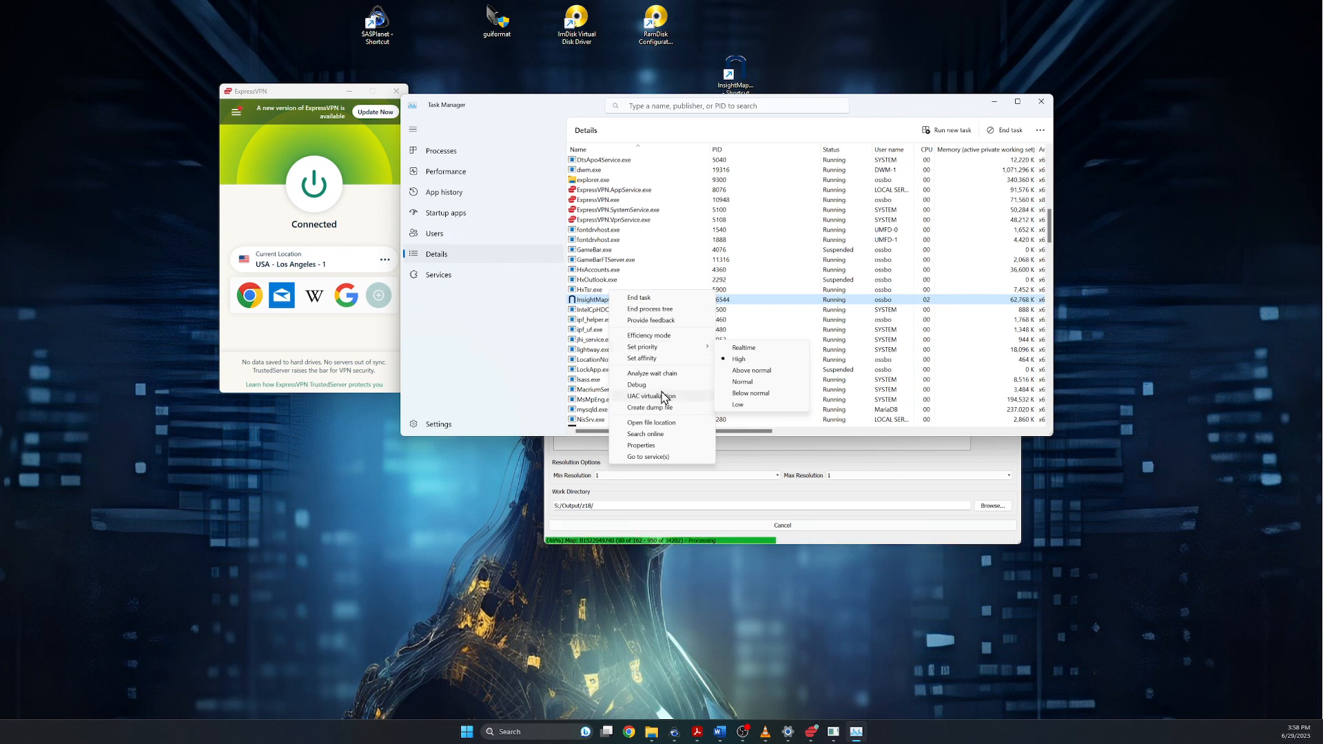
{"action": "left_click", "coordinate": [739, 356]}
{"action": "left_click", "coordinate": [670, 381]}
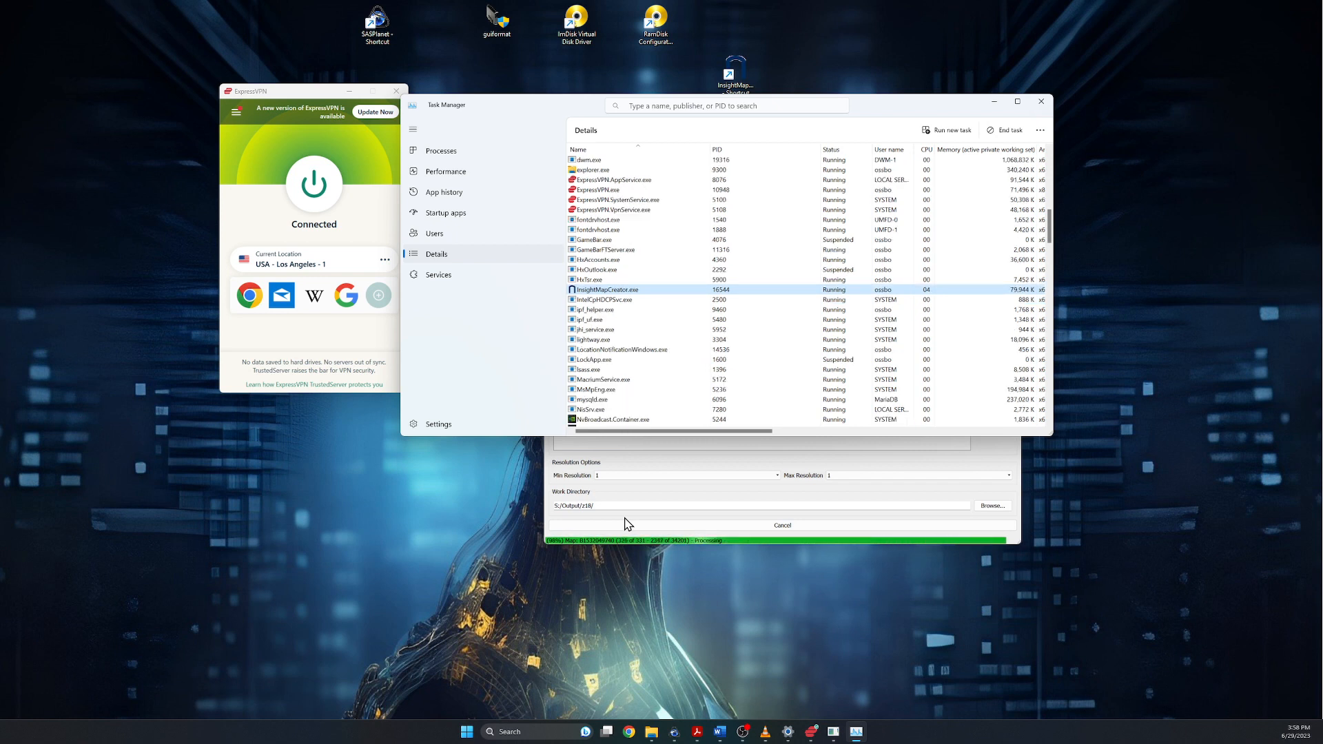
- Open File Explorer, go to the Output folder on RamDisk2 (S:) and check the folder's size in its properties
{"action": "key", "text": "super+e"}
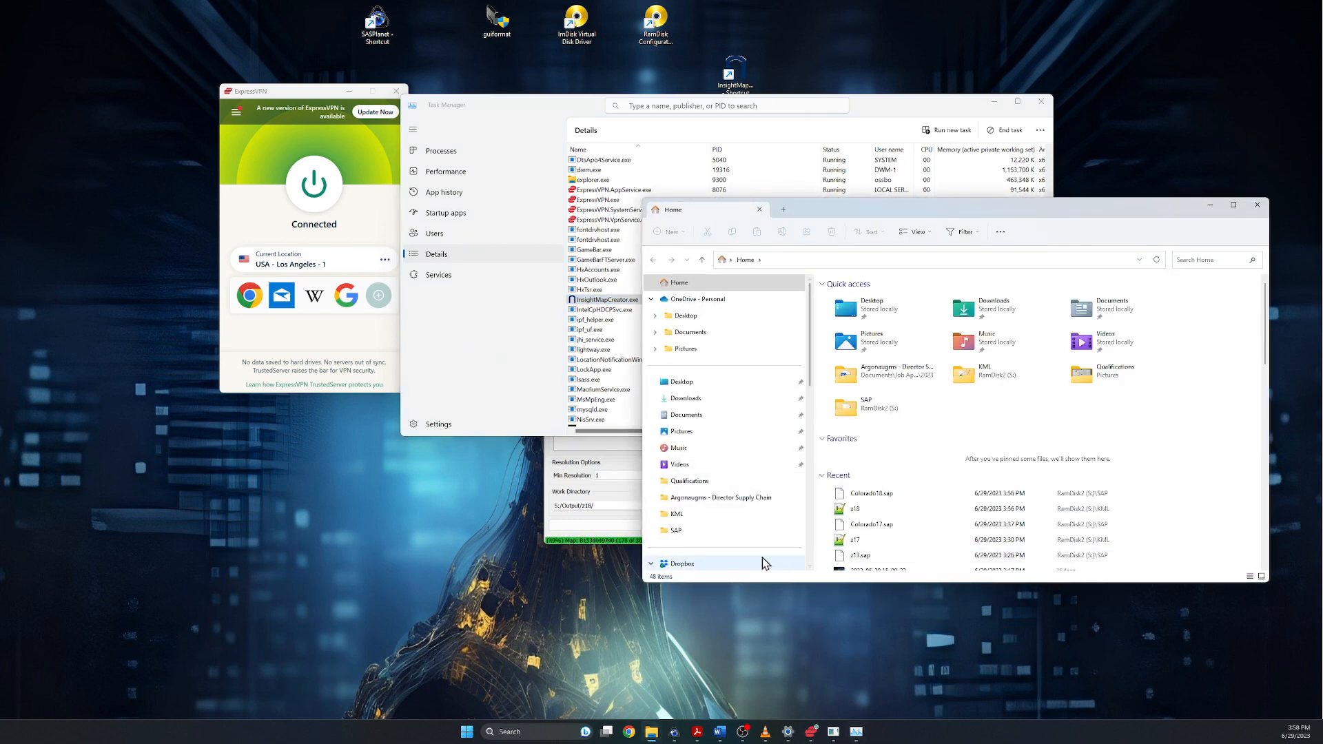
{"action": "scroll", "coordinate": [758, 558], "scroll_direction": "down", "scroll_amount": 10}
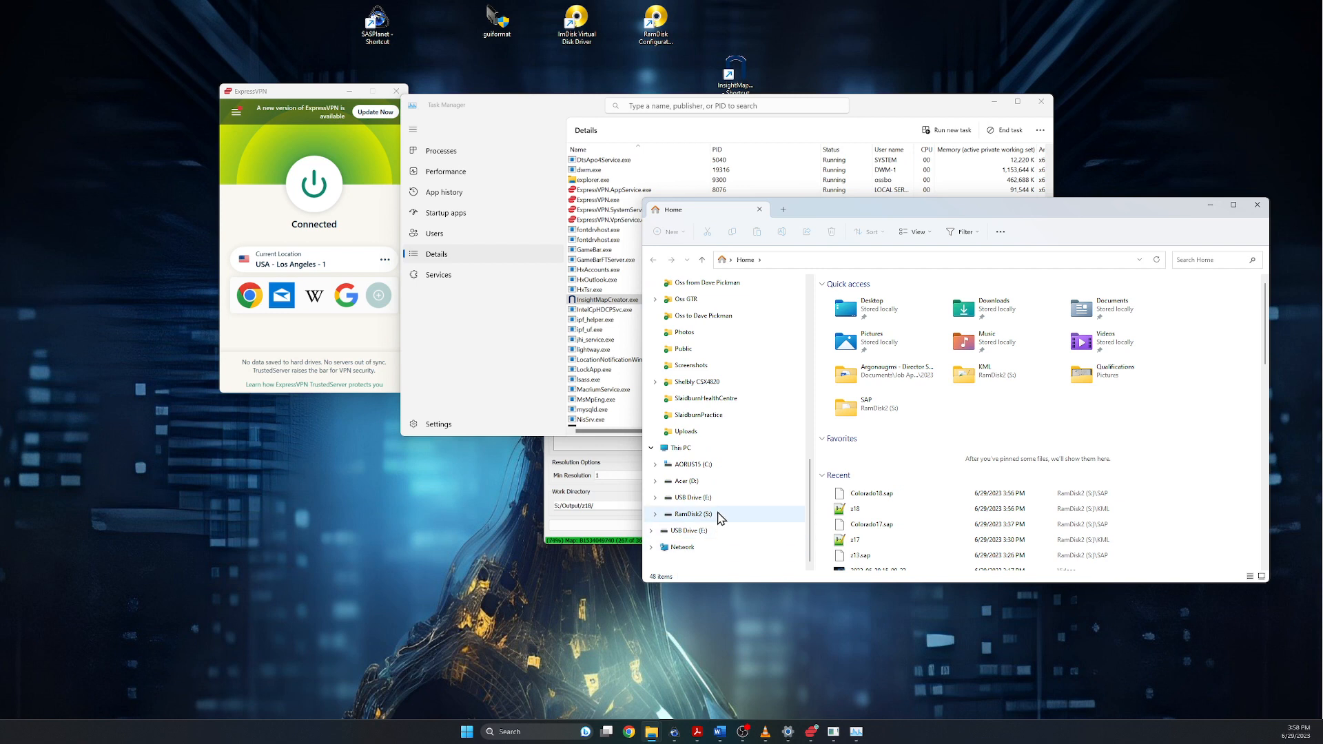
{"action": "left_click", "coordinate": [720, 518]}
{"action": "double_click", "coordinate": [854, 331]}
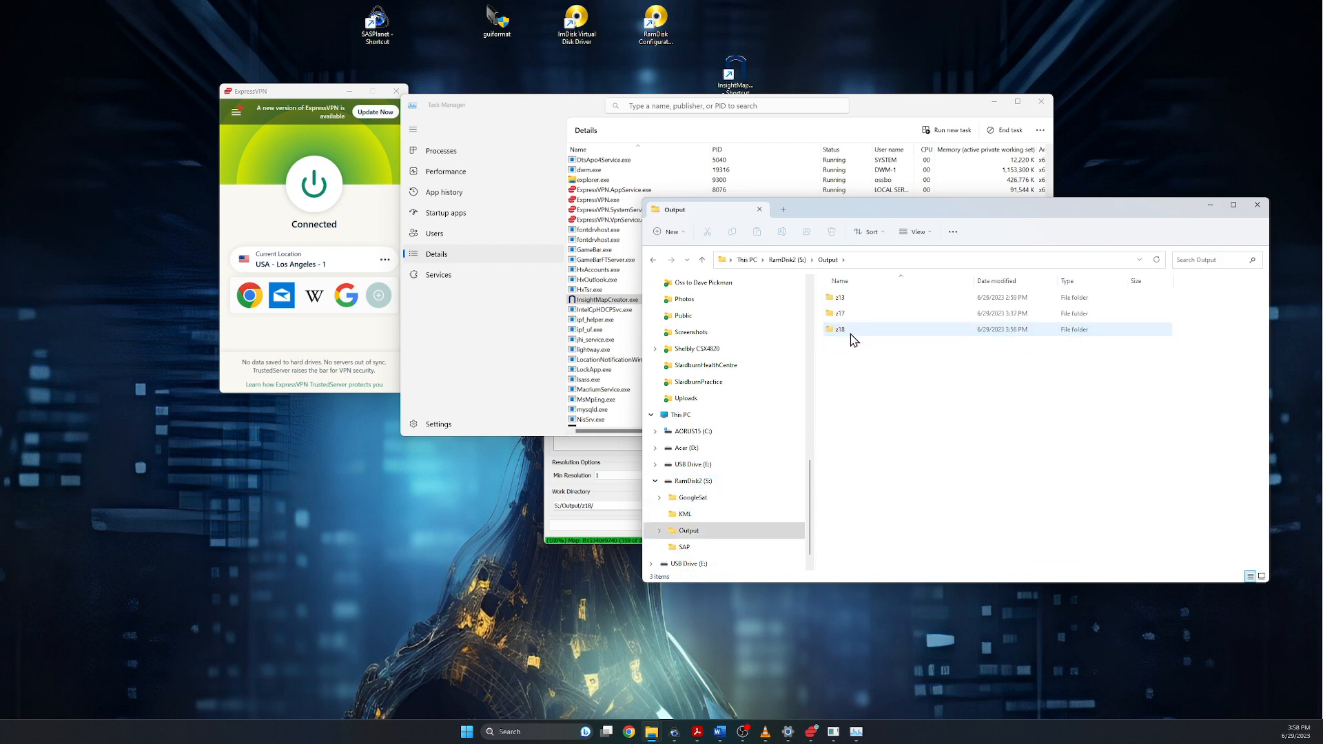
{"action": "right_click", "coordinate": [852, 327]}
{"action": "left_click", "coordinate": [895, 412]}
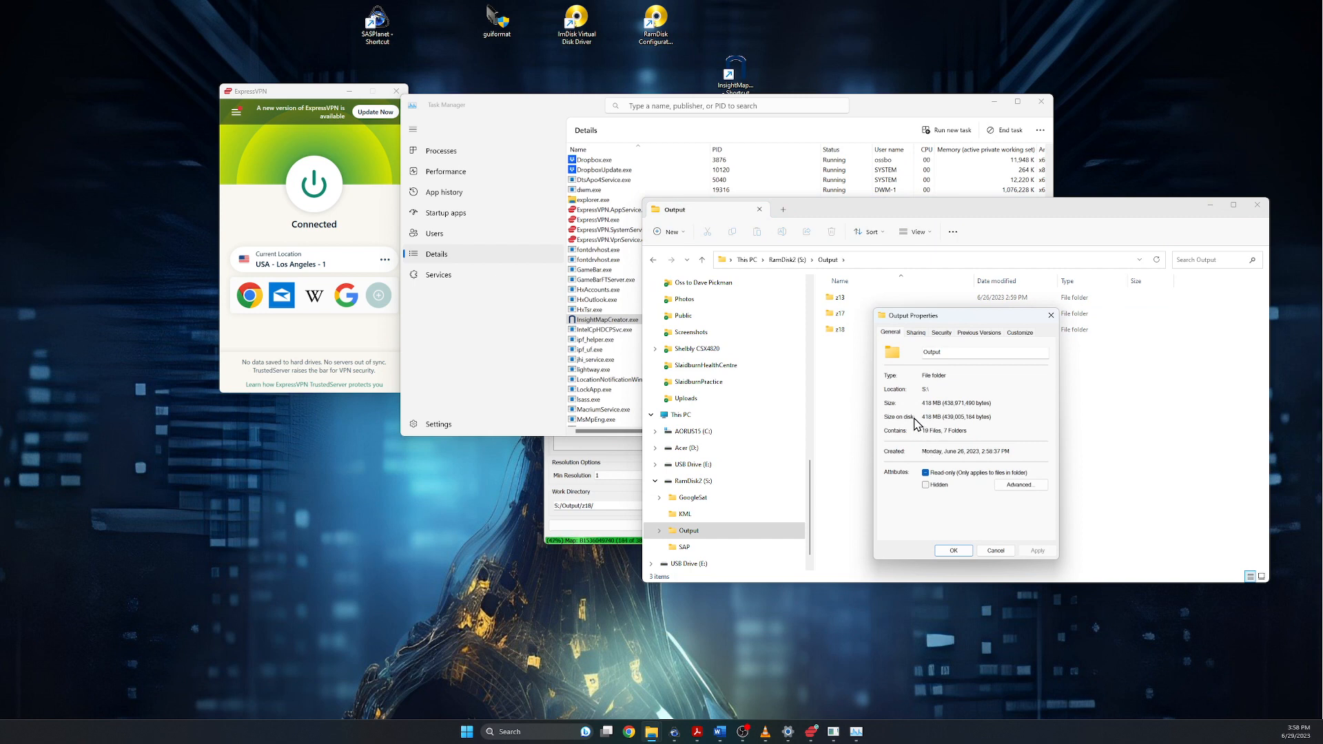
{"action": "left_click", "coordinate": [1000, 554]}
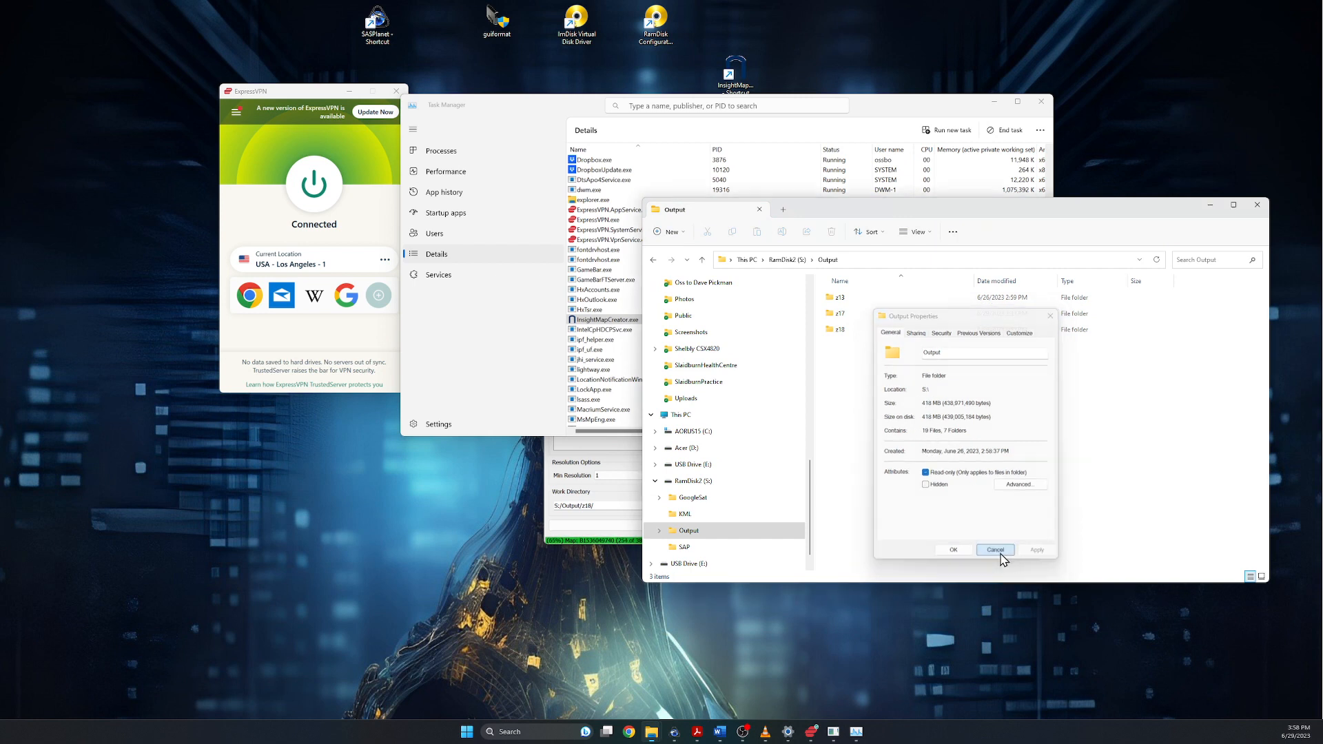
- Open the z17 output folder and check the size of its BoundAT5s subfolder in the properties
{"action": "double_click", "coordinate": [842, 314]}
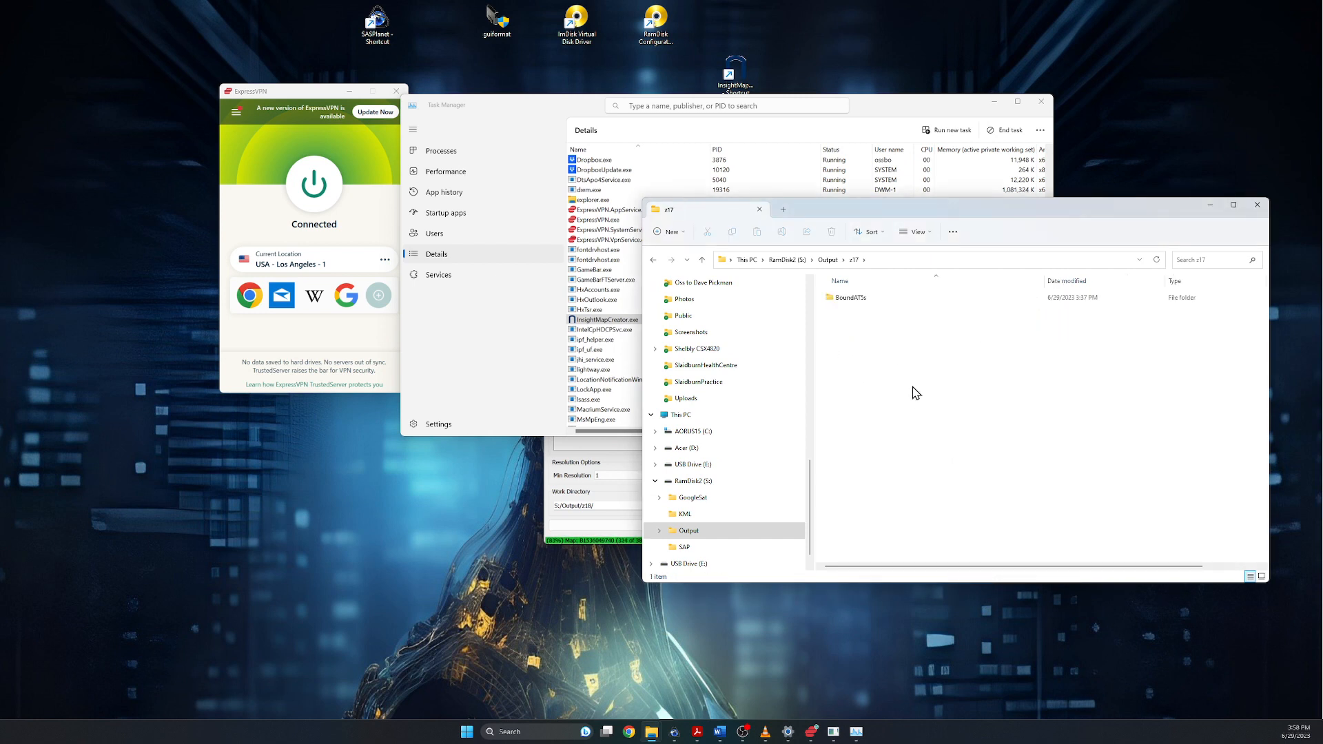
{"action": "right_click", "coordinate": [851, 302]}
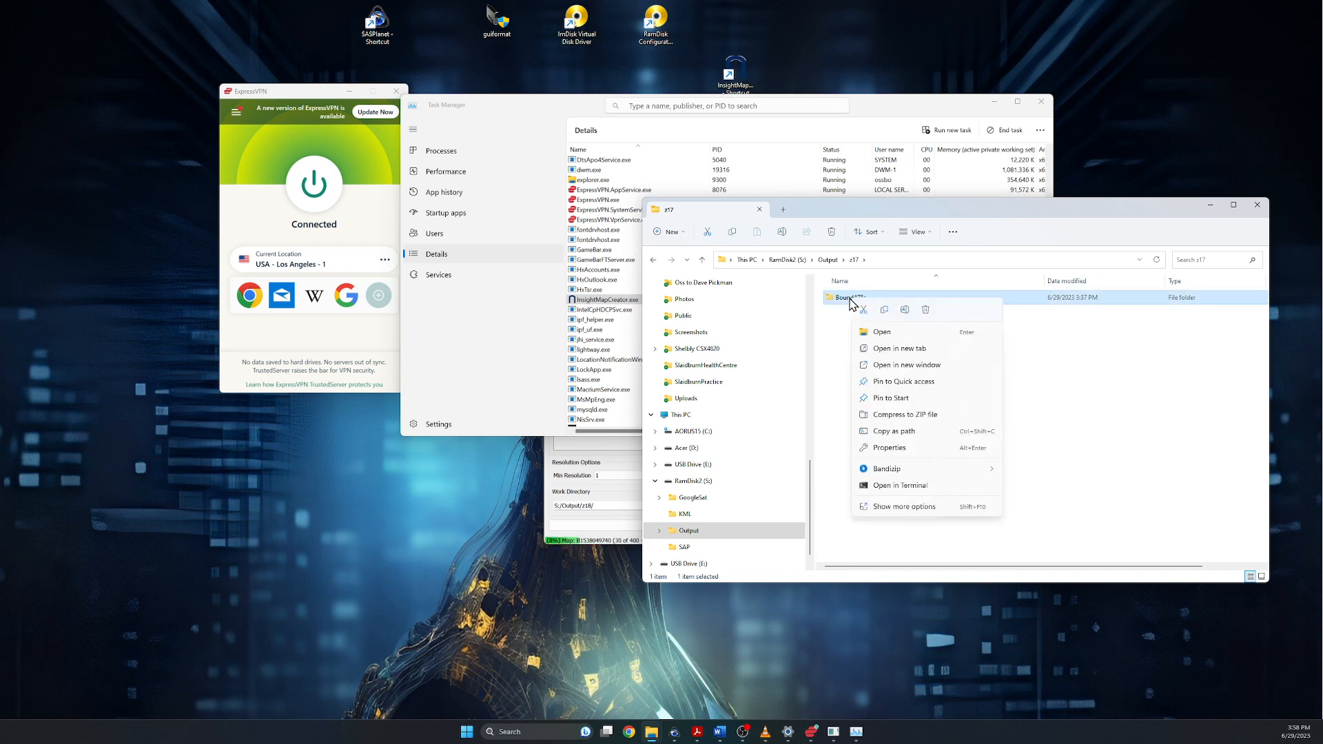
{"action": "left_click", "coordinate": [889, 448]}
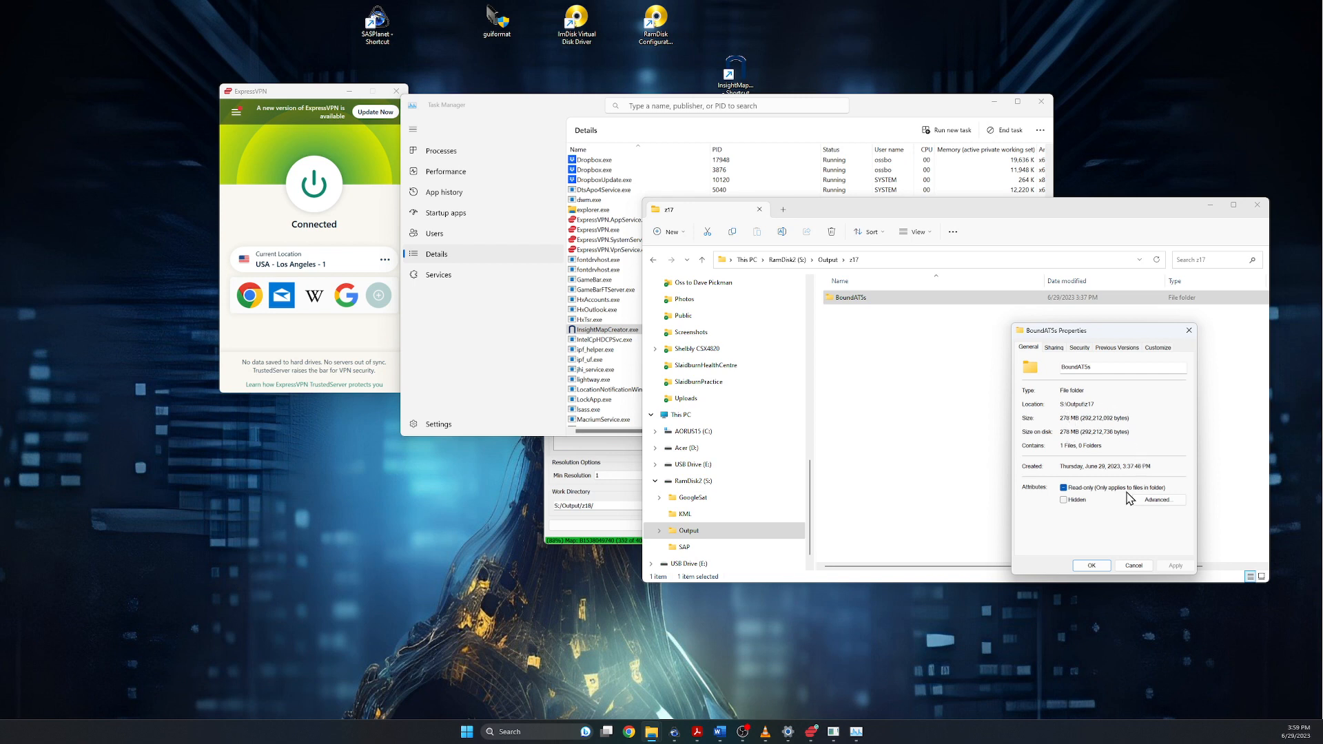
{"action": "left_click", "coordinate": [1133, 565]}
- Return to the Output folder and check the size and contents of the z17 folder in its properties
{"action": "left_click", "coordinate": [827, 259]}
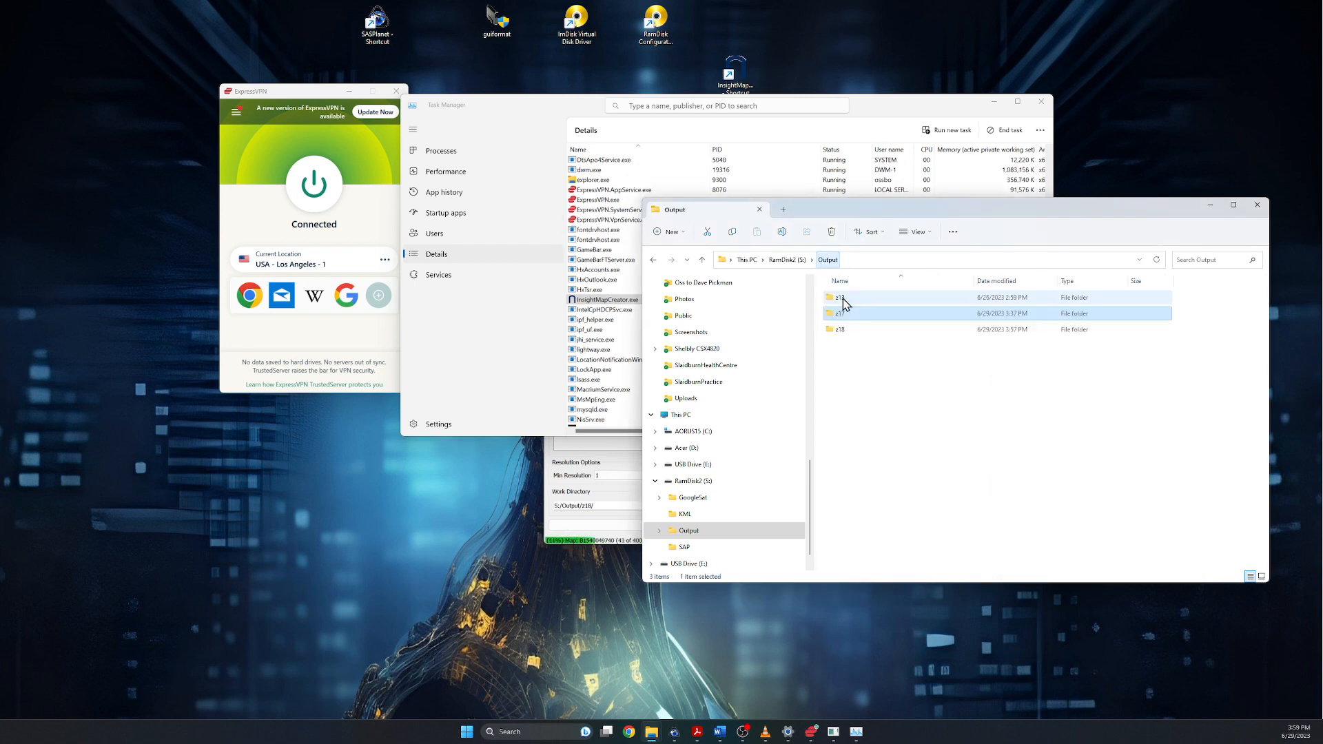
{"action": "right_click", "coordinate": [853, 317]}
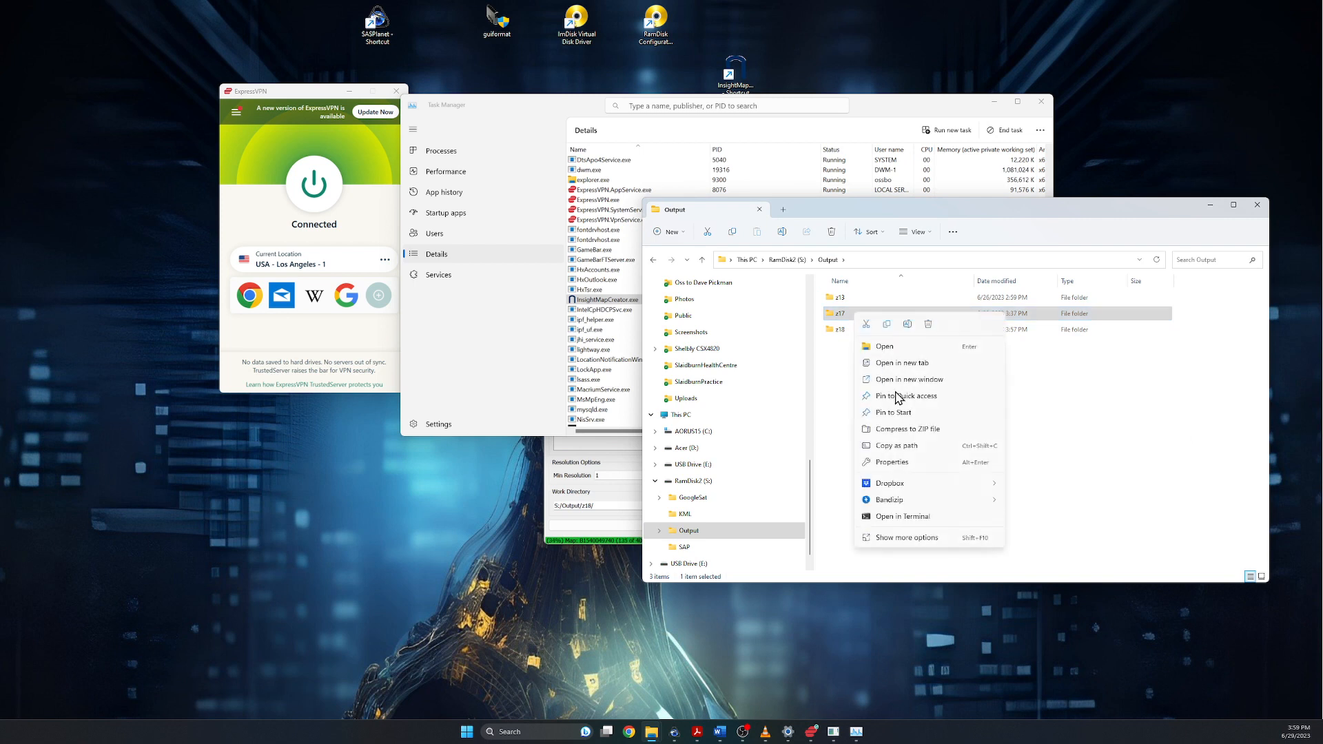
{"action": "left_click", "coordinate": [900, 460]}
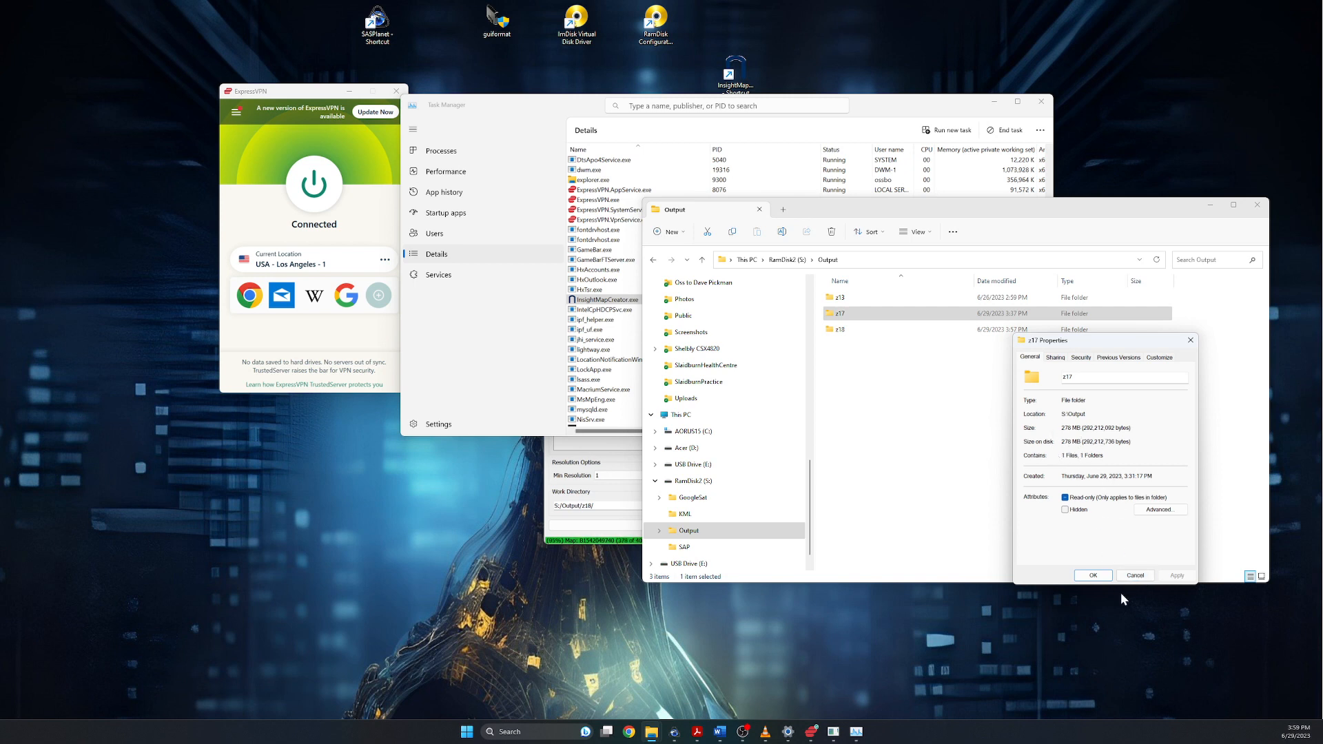
{"action": "left_click", "coordinate": [1133, 576]}
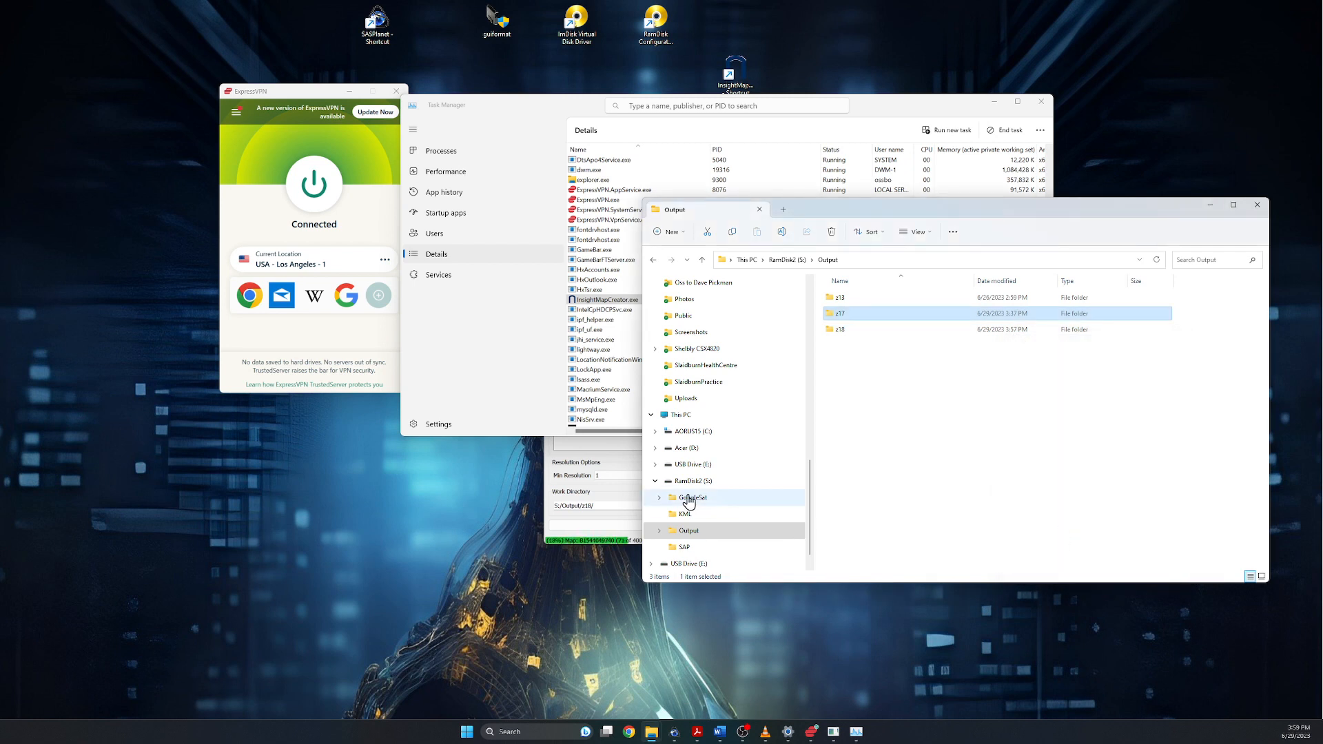